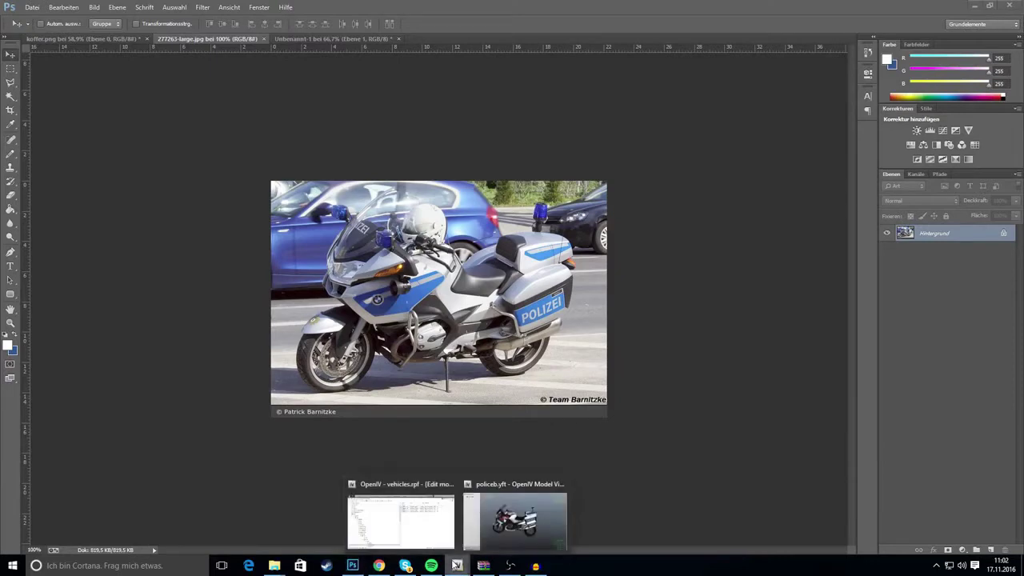
# Switch to the OpenIV Model Viewer and examine the policeb motorcycle's rear, including the tail light, licence plate and cases.
pyautogui.click(532, 504)
pyautogui.moveTo(590, 106)
pyautogui.mouseDown()
pyautogui.moveTo(620, 84)
pyautogui.moveTo(585, 96)
pyautogui.moveTo(593, 105)
pyautogui.mouseUp()
pyautogui.moveTo(567, 236); pyautogui.dragTo(343, 240)
pyautogui.scroll(5, 493, 342)
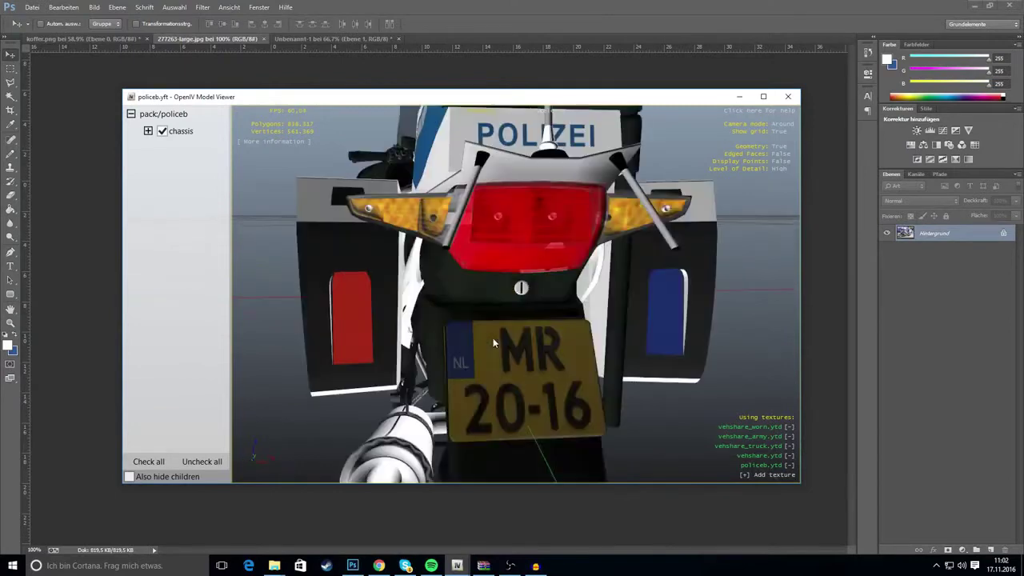
pyautogui.scroll(-5, 486, 349)
pyautogui.moveTo(486, 349); pyautogui.dragTo(706, 286)
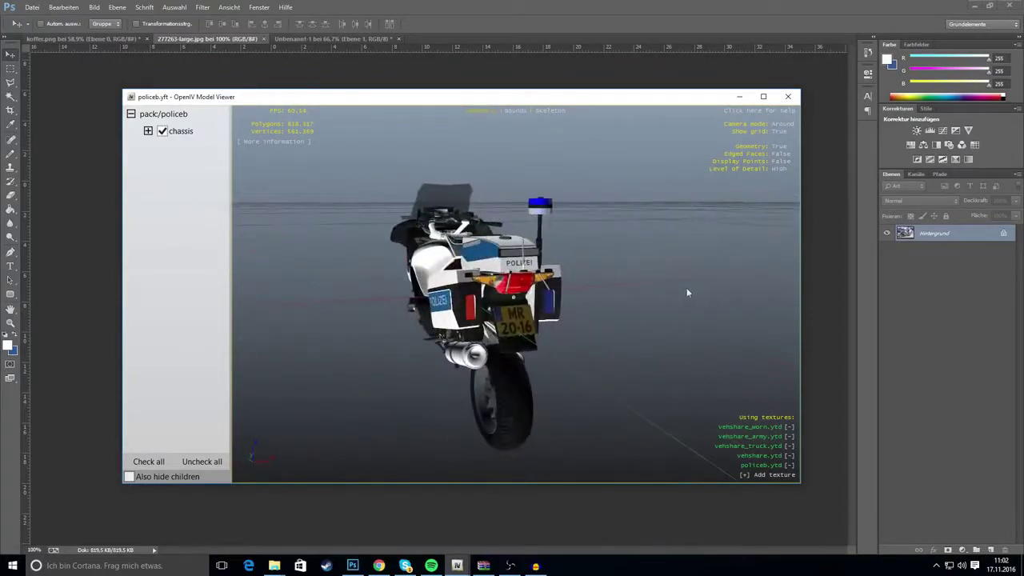
pyautogui.scroll(5, 578, 289)
pyautogui.moveTo(578, 290); pyautogui.dragTo(648, 286)
pyautogui.scroll(-5, 679, 301)
pyautogui.scroll(5, 679, 301)
# Place the model viewer beside the reference photo and compare the lettering and blue stripes on the motorcycle's side and top cases.
pyautogui.moveTo(494, 101); pyautogui.dragTo(144, 115)
pyautogui.scroll(-3, 297, 268)
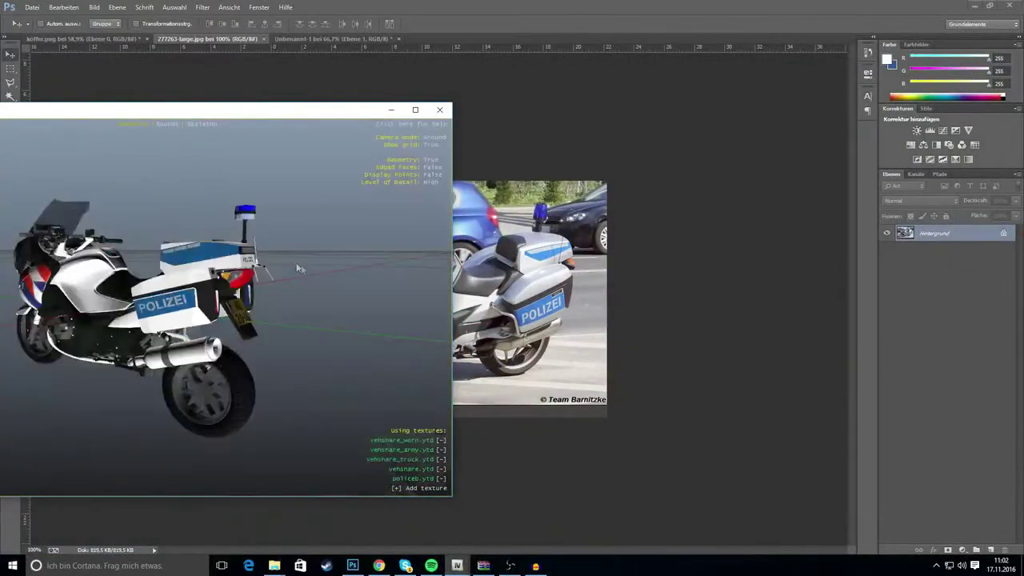
pyautogui.scroll(5, 309, 279)
pyautogui.moveTo(246, 299); pyautogui.dragTo(260, 318)
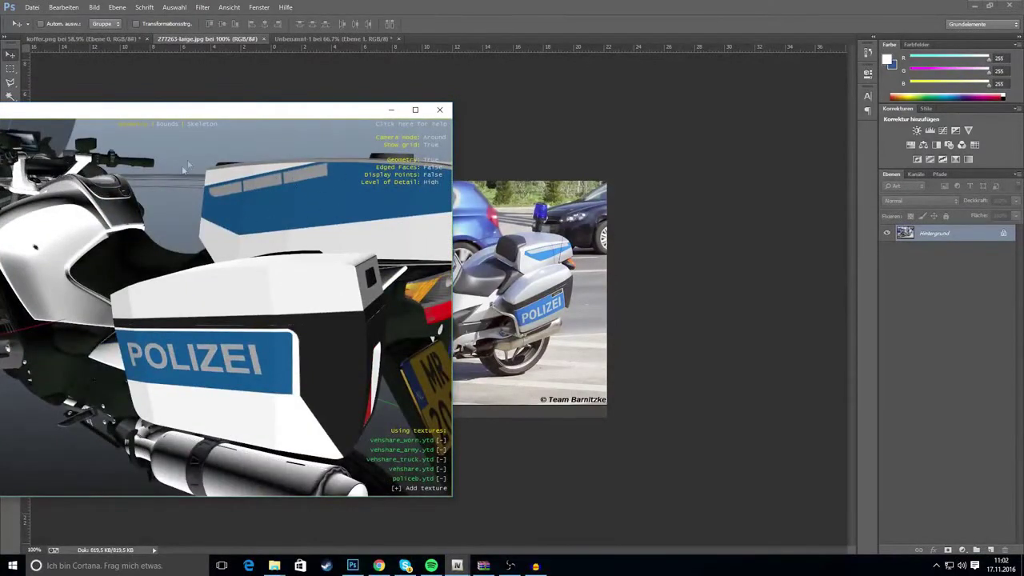
pyautogui.moveTo(251, 213); pyautogui.dragTo(365, 215)
pyautogui.scroll(-5, 256, 234)
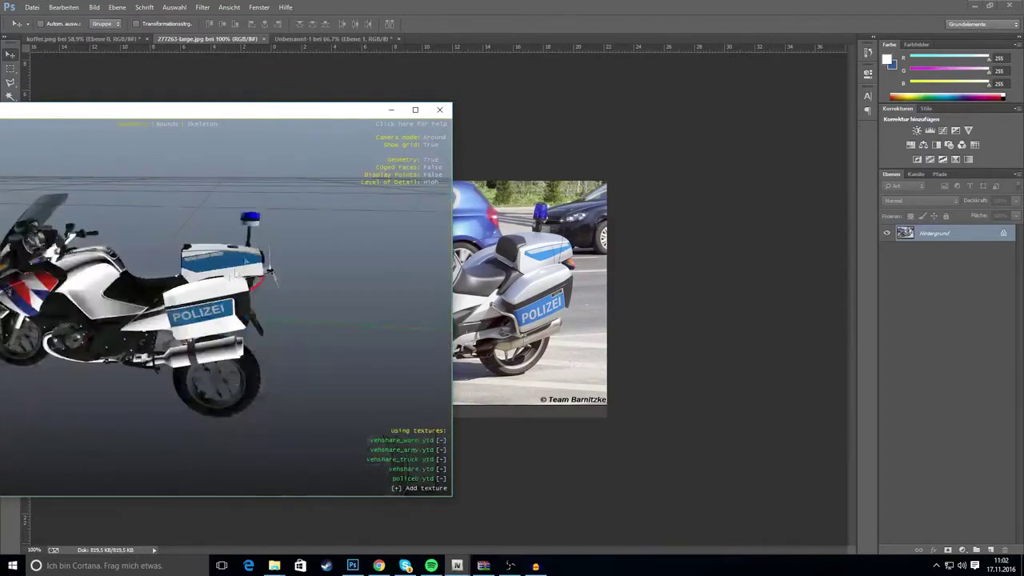
pyautogui.moveTo(232, 273); pyautogui.dragTo(327, 276)
pyautogui.moveTo(120, 280); pyautogui.dragTo(264, 276)
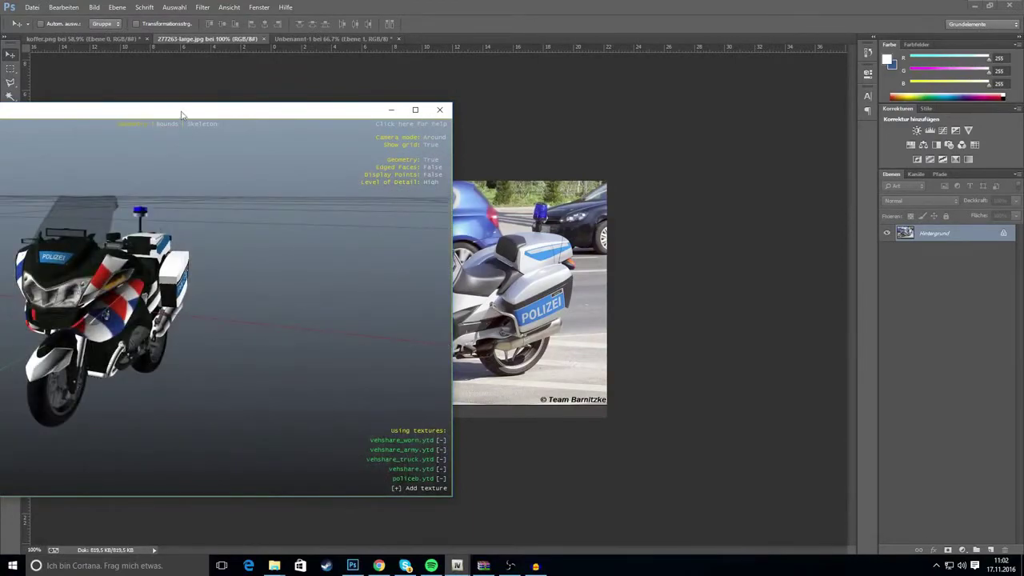
# Examine the coloured stripes on the front fairing and around the headlights from several angles.
pyautogui.moveTo(181, 115); pyautogui.dragTo(621, 92)
pyautogui.moveTo(526, 286); pyautogui.dragTo(637, 265)
pyautogui.scroll(5, 632, 267)
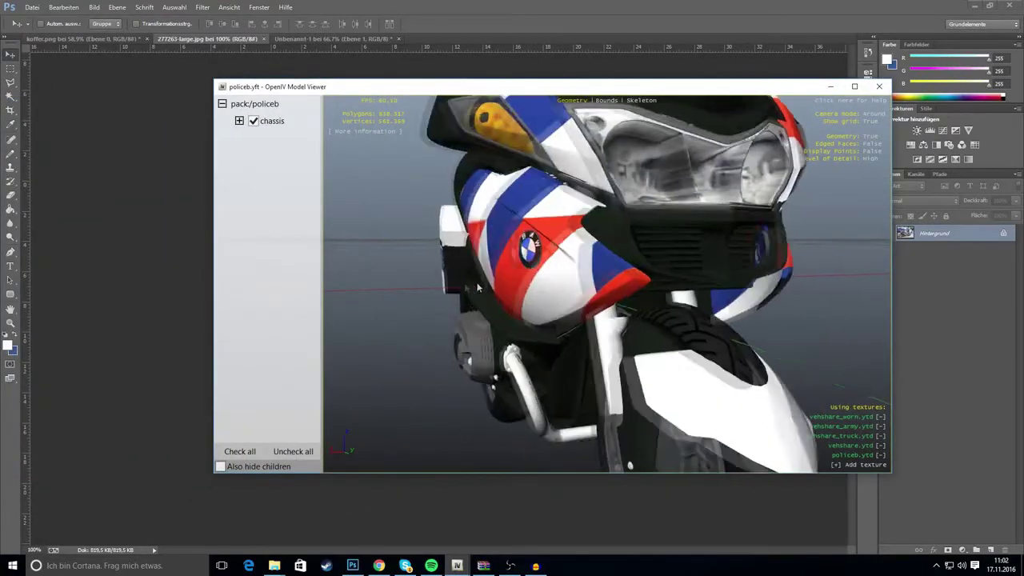
pyautogui.moveTo(464, 282); pyautogui.dragTo(640, 282)
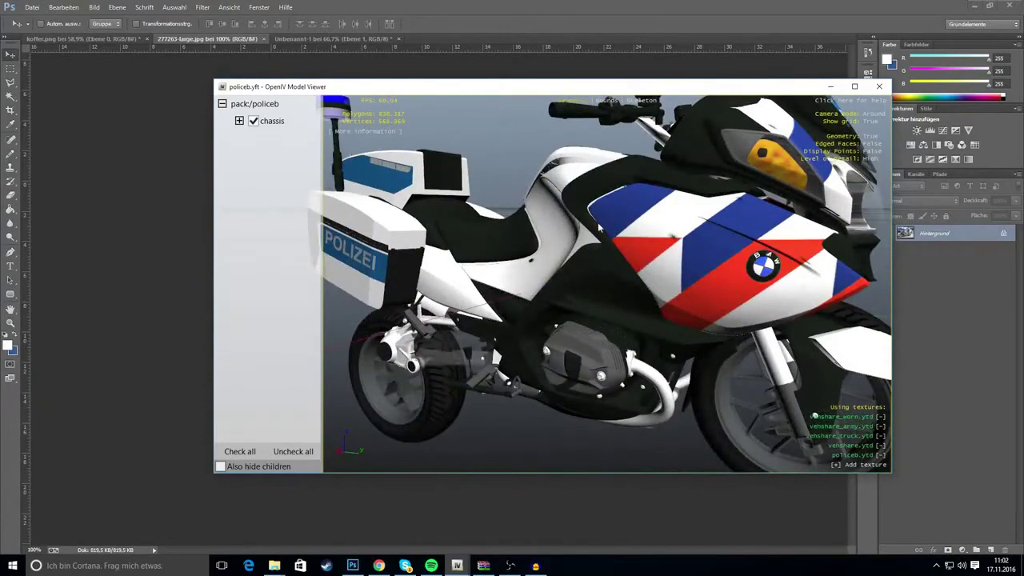
pyautogui.scroll(-5, 661, 233)
pyautogui.scroll(5, 652, 252)
pyautogui.moveTo(648, 254); pyautogui.dragTo(500, 275)
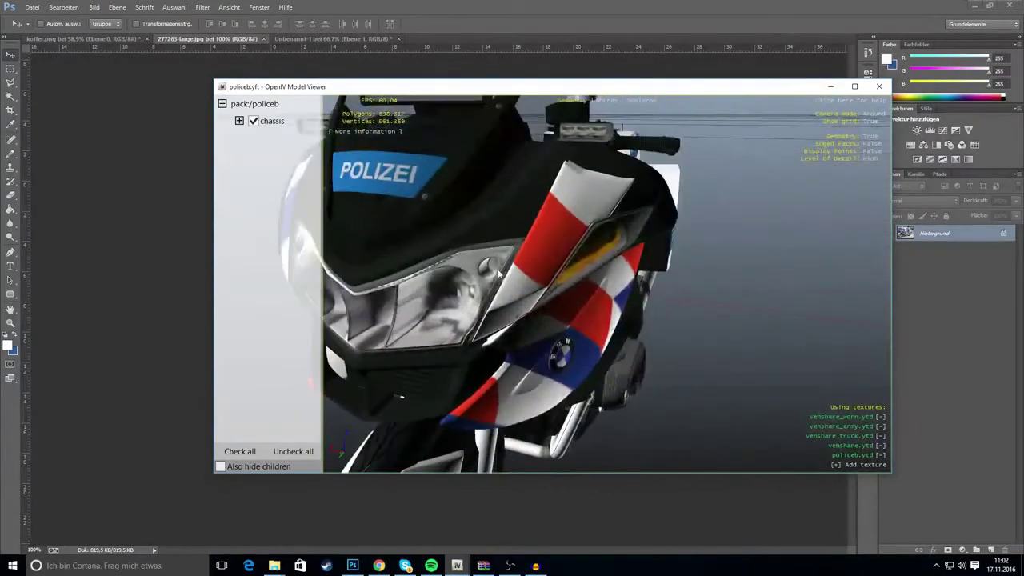
pyautogui.scroll(-5, 500, 274)
pyautogui.moveTo(632, 278); pyautogui.dragTo(437, 272)
pyautogui.moveTo(667, 277); pyautogui.dragTo(456, 274)
pyautogui.moveTo(646, 265); pyautogui.dragTo(439, 276)
pyautogui.moveTo(735, 272); pyautogui.dragTo(632, 270)
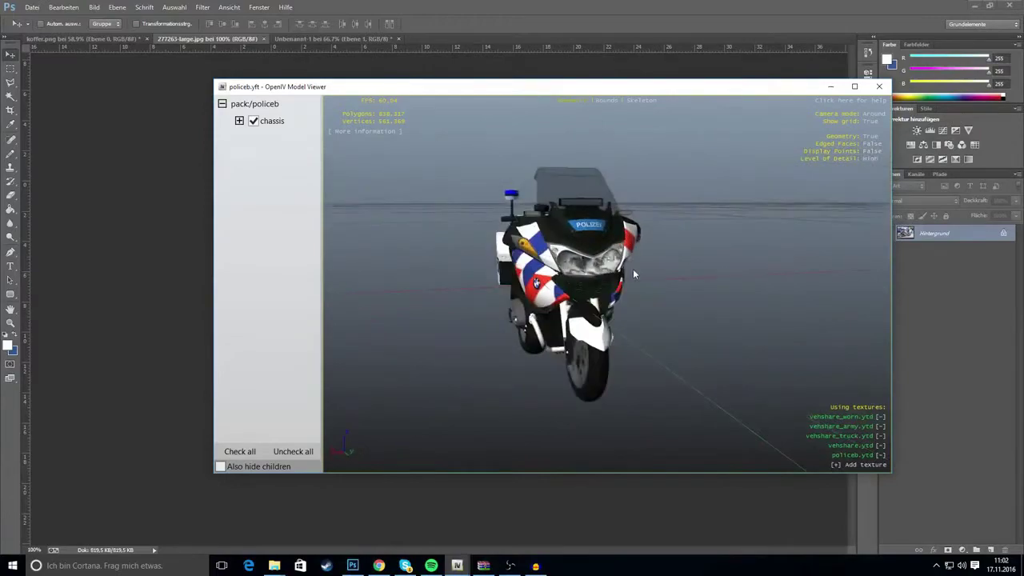
pyautogui.scroll(5, 633, 270)
pyautogui.moveTo(547, 271); pyautogui.dragTo(708, 184)
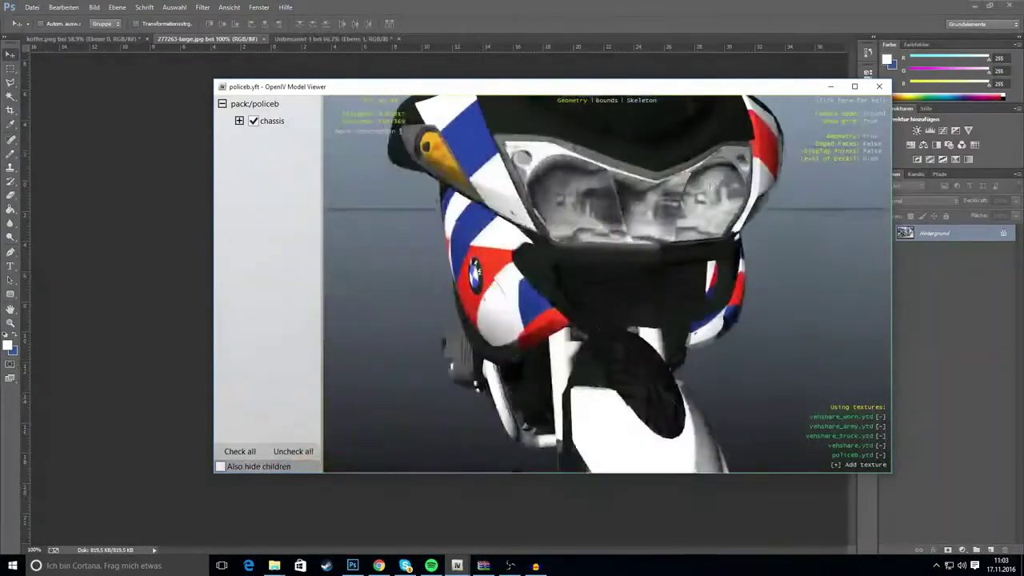
# Inspect the whole motorcycle from the front and both sides, and put the model viewer away.
pyautogui.scroll(-5, 440, 239)
pyautogui.moveTo(552, 264); pyautogui.dragTo(864, 265)
pyautogui.moveTo(587, 269); pyautogui.dragTo(506, 264)
pyautogui.moveTo(425, 245); pyautogui.dragTo(708, 260)
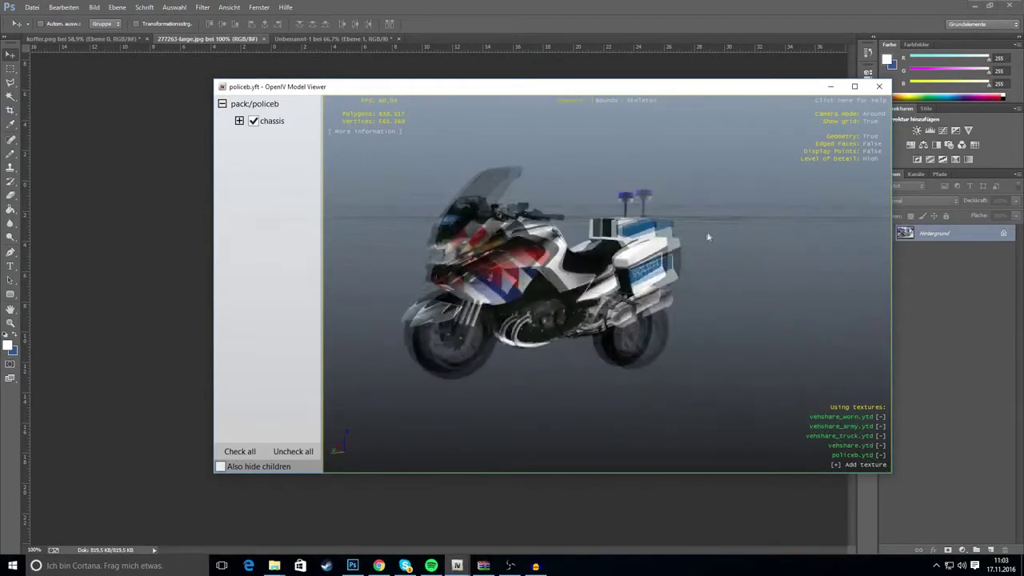
pyautogui.moveTo(516, 254); pyautogui.dragTo(544, 257)
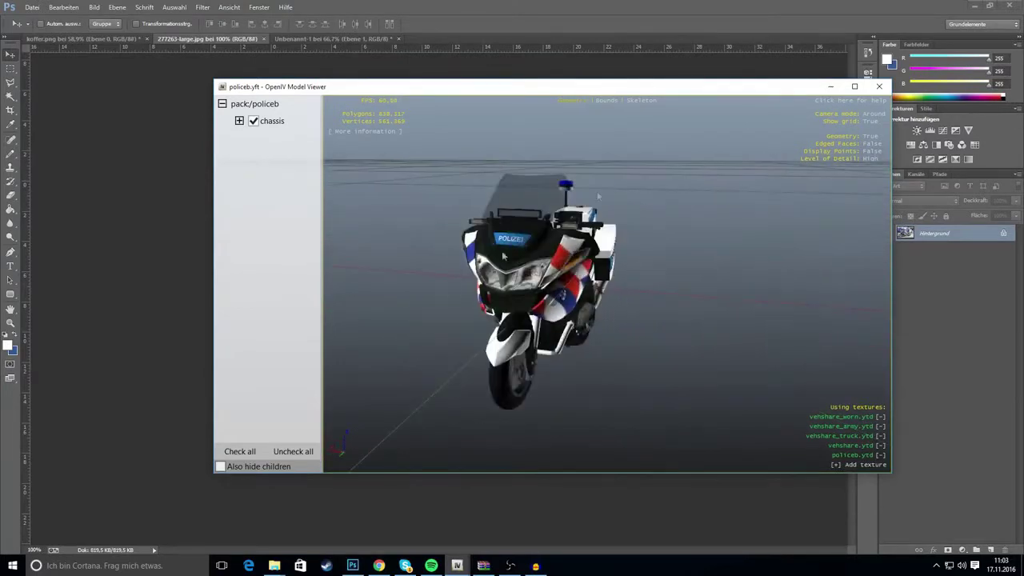
pyautogui.moveTo(610, 257); pyautogui.dragTo(588, 295)
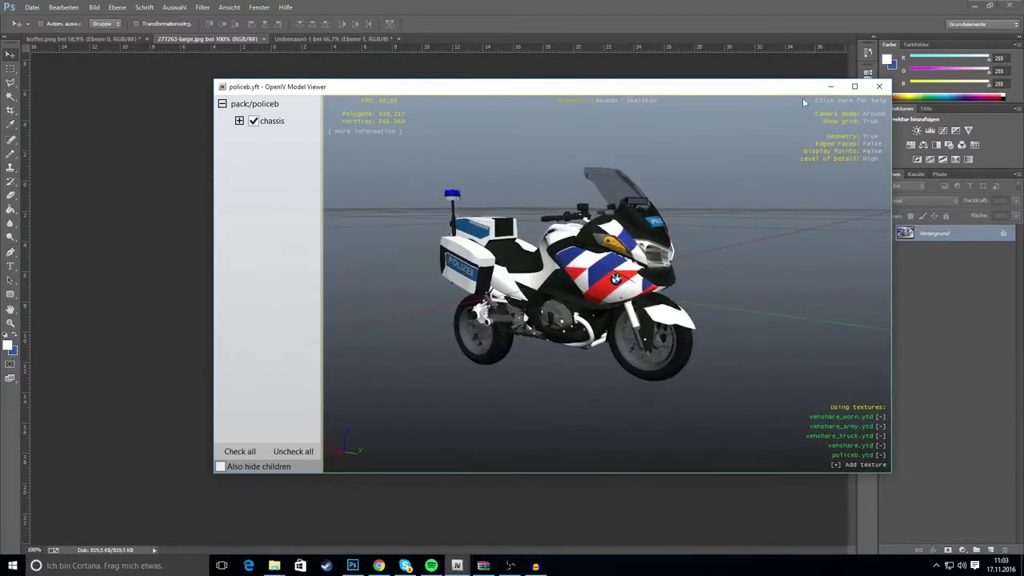
pyautogui.click(830, 86)
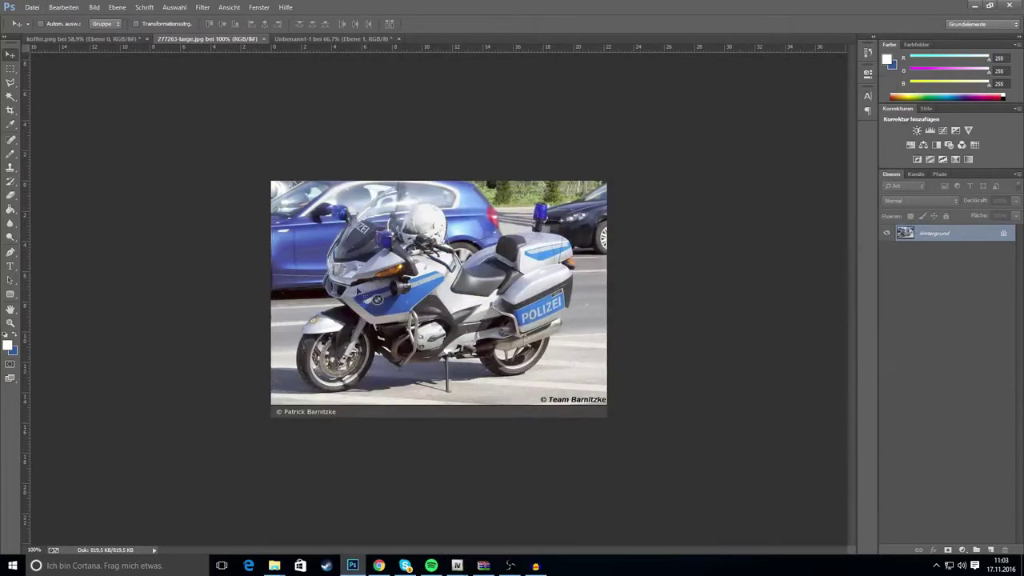
# Review the koffer.png texture and return to the reference photo 277263-large.jpg in Photoshop.
pyautogui.click(457, 565)
pyautogui.moveTo(1023, 120)
pyautogui.mouseDown()
pyautogui.moveTo(905, 139)
pyautogui.moveTo(1023, 133)
pyautogui.mouseUp()
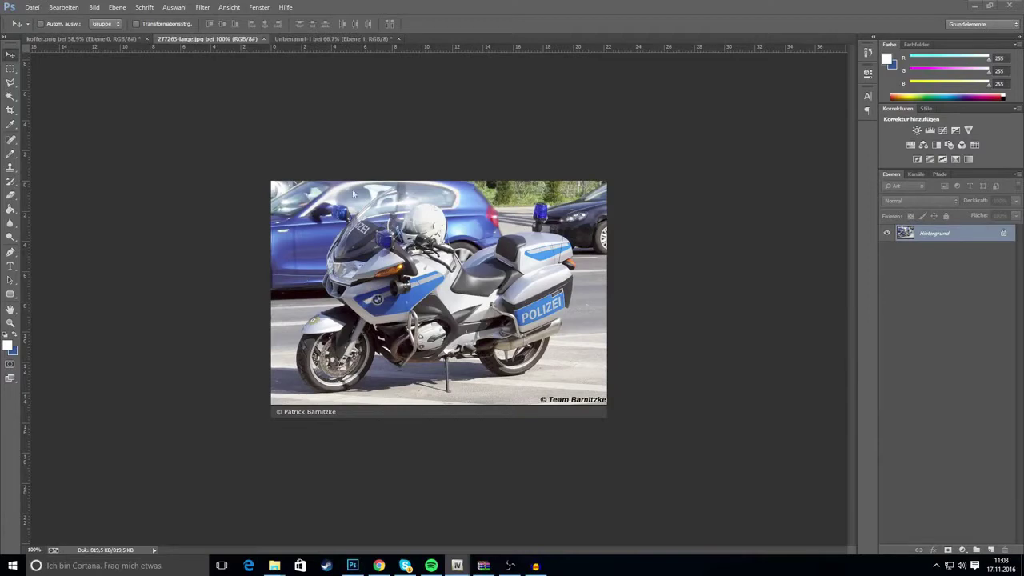
pyautogui.click(283, 39)
pyautogui.click(212, 39)
pyautogui.click(96, 38)
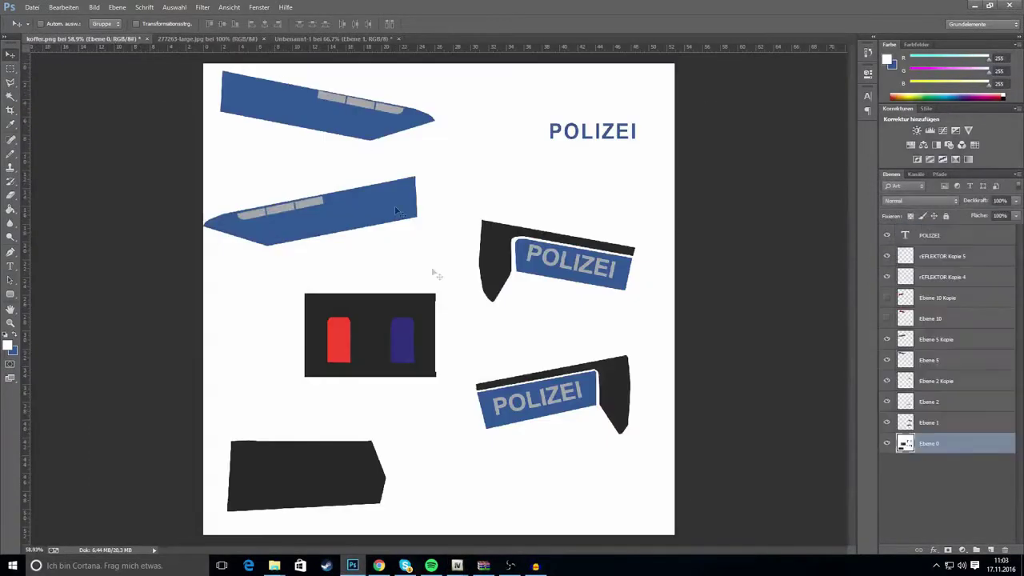
pyautogui.click(172, 38)
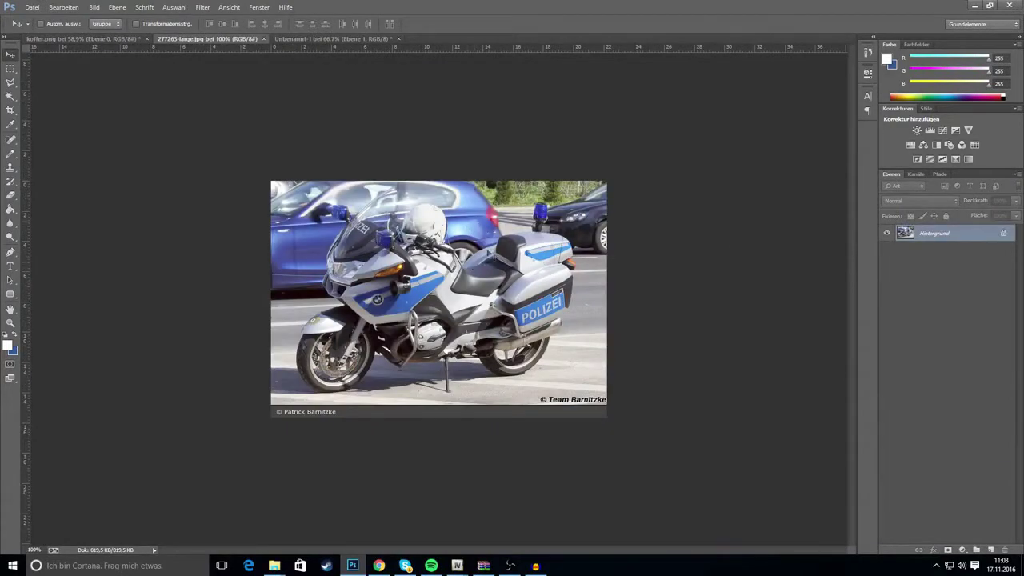
# Open the policeb.ytd texture dictionary in OpenIV and display its template texture.
pyautogui.click(458, 565)
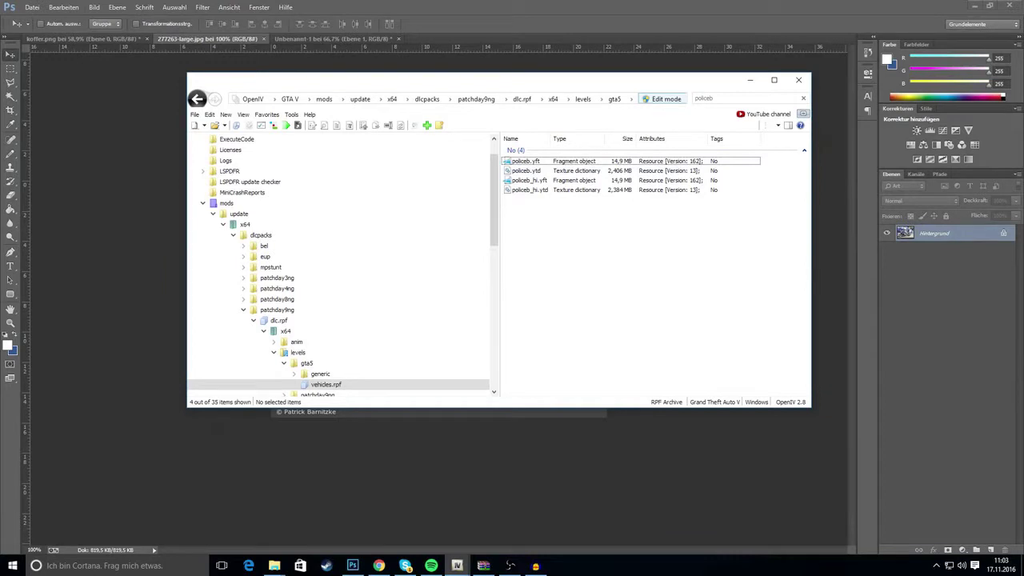
pyautogui.click(541, 175)
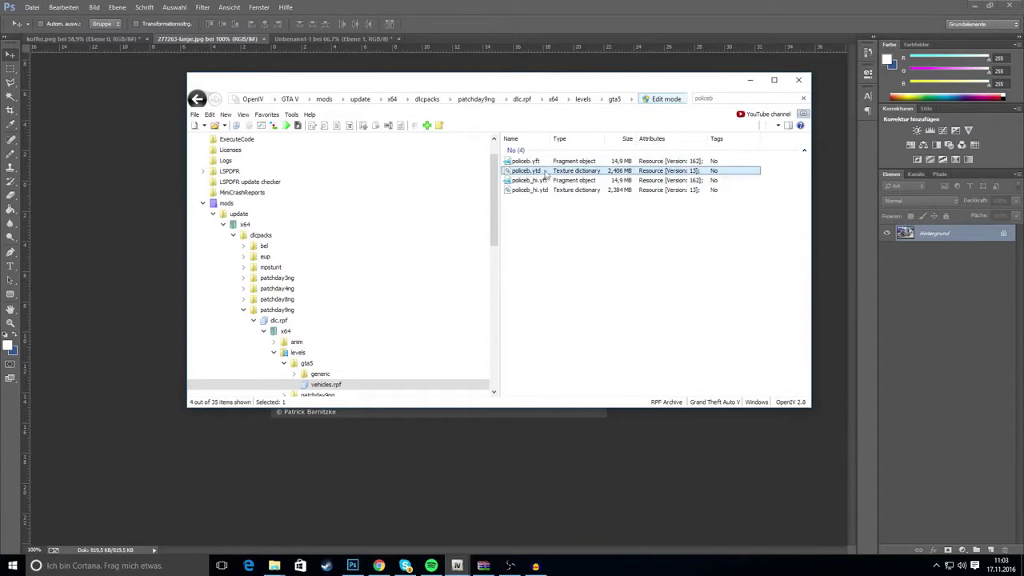
pyautogui.doubleClick(545, 174)
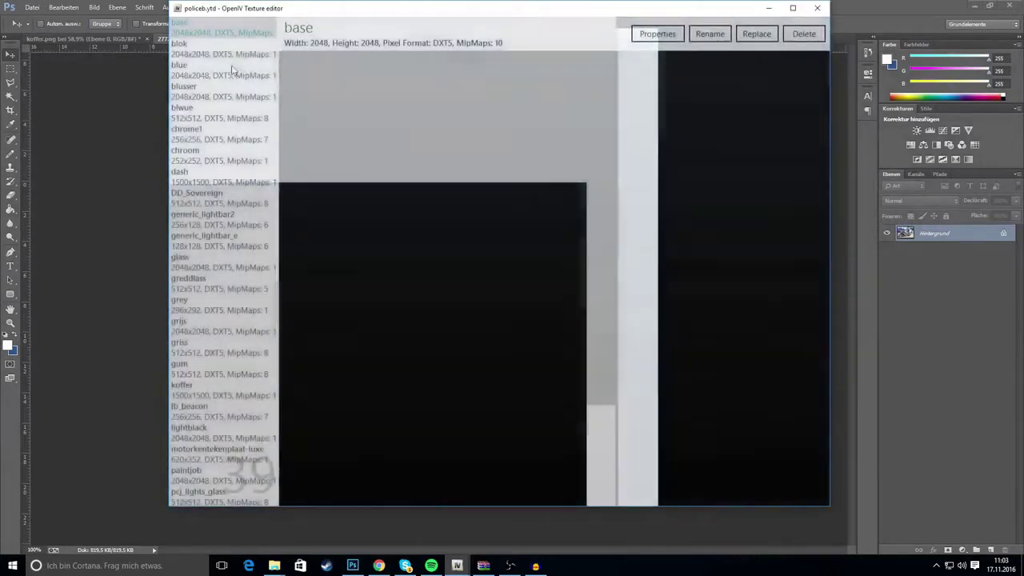
pyautogui.scroll(-5, 273, 132)
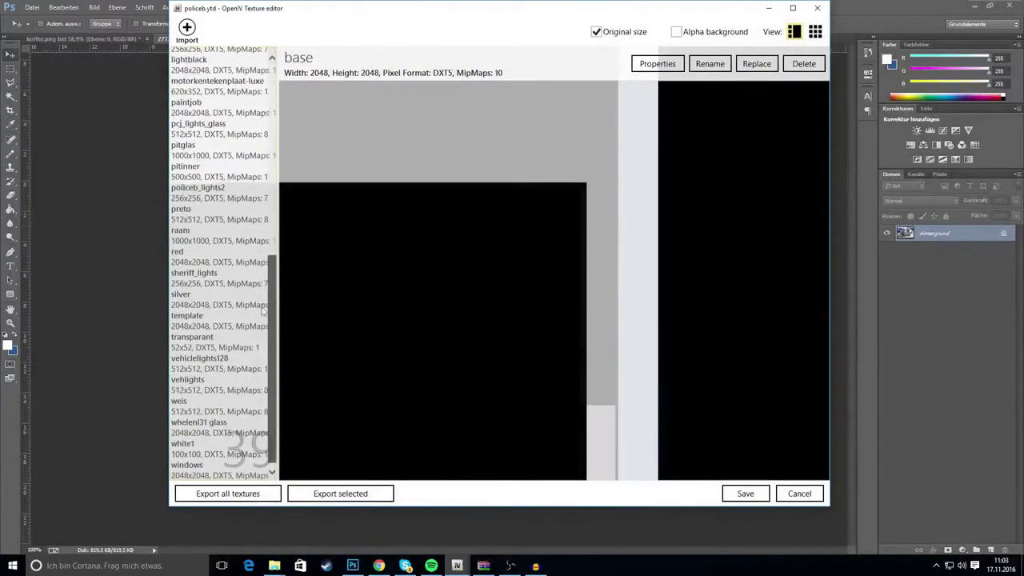
pyautogui.click(207, 318)
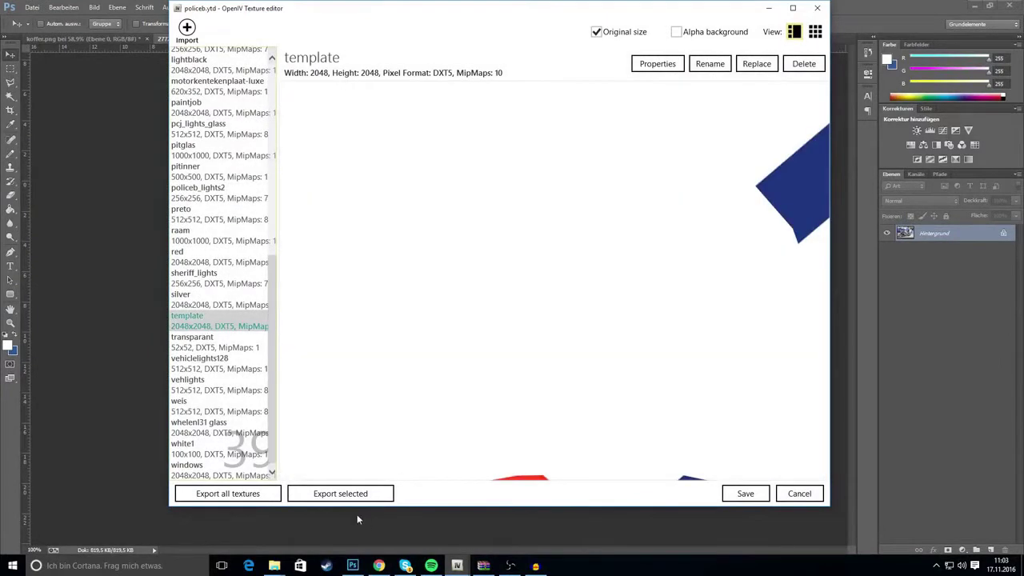
pyautogui.click(340, 494)
pyautogui.click(322, 250)
pyautogui.click(312, 265)
pyautogui.click(311, 284)
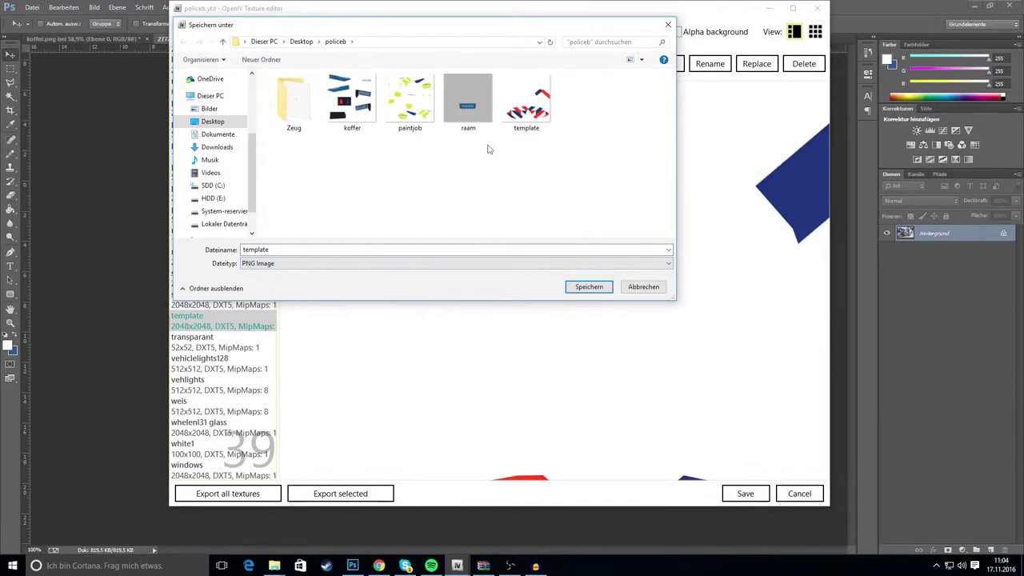
pyautogui.click(518, 121)
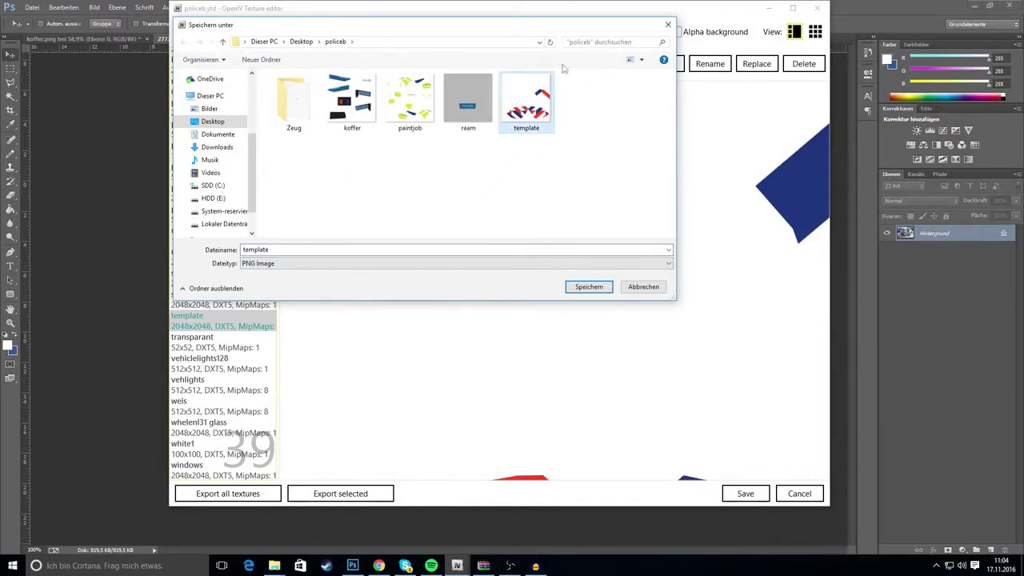
pyautogui.click(667, 24)
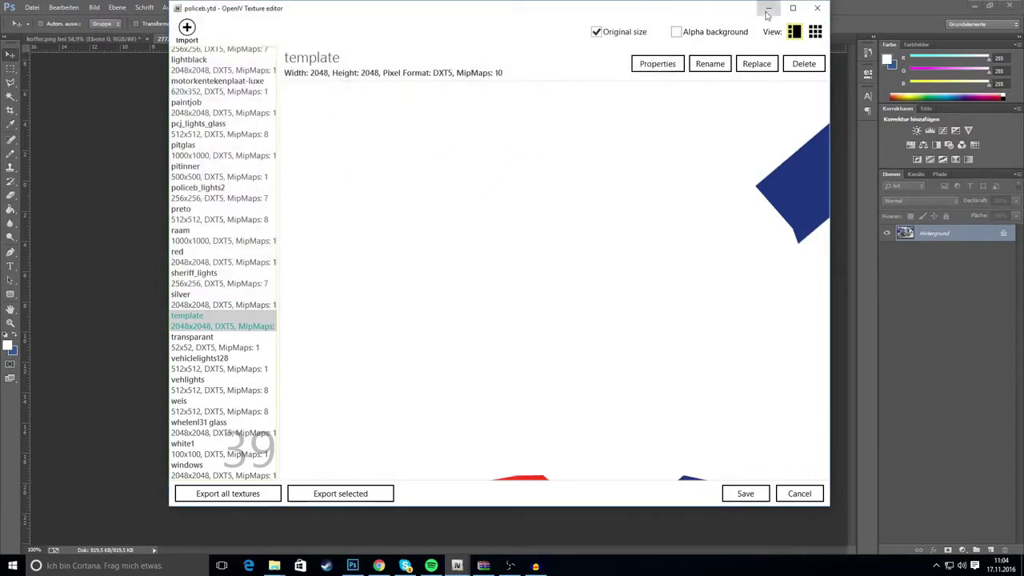
# Open the template PNG from the desktop's policeb folder as a new document in Photoshop.
pyautogui.click(768, 8)
pyautogui.moveTo(274, 565)
pyautogui.click(313, 528)
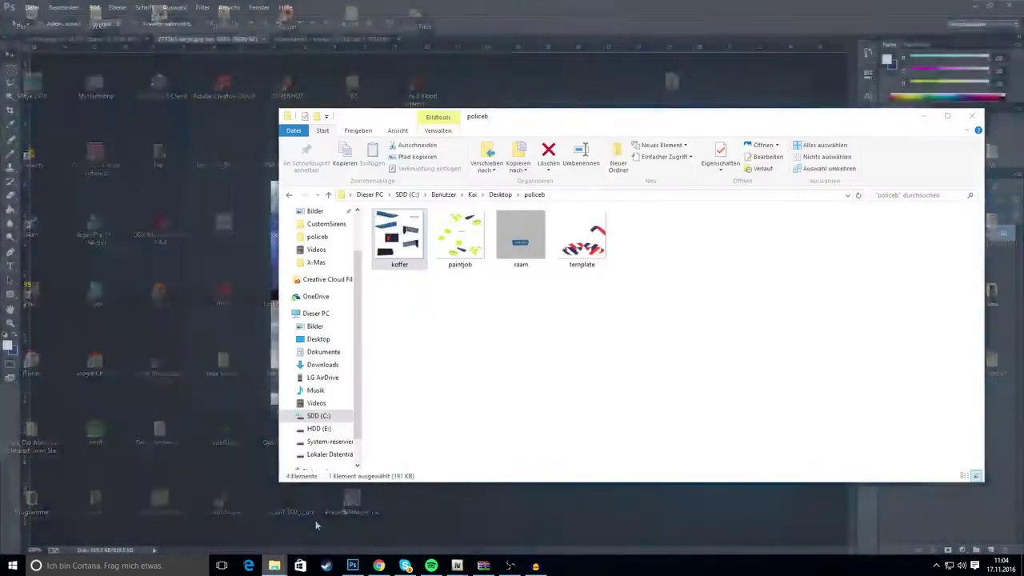
pyautogui.moveTo(640, 258); pyautogui.dragTo(515, 36)
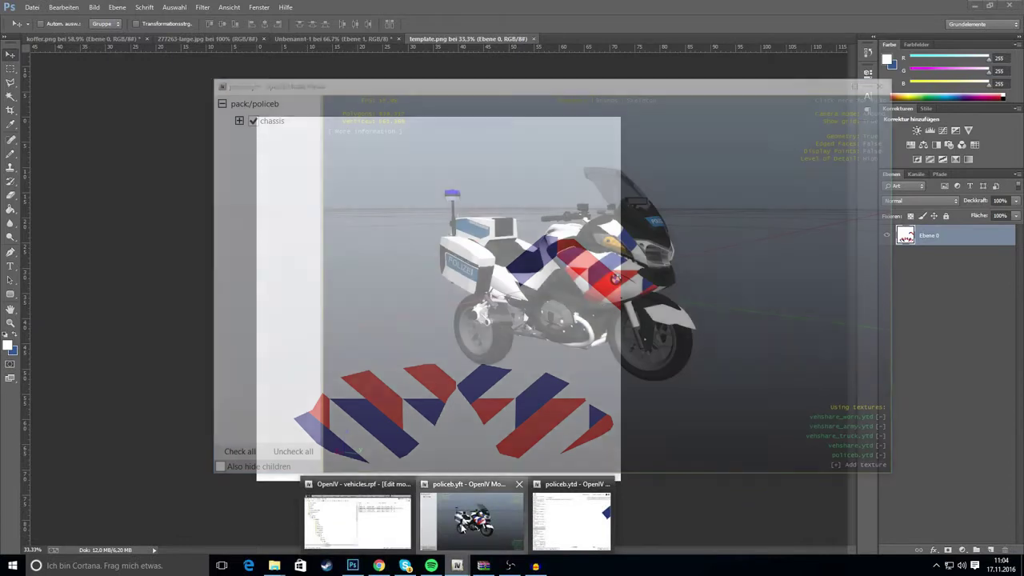
# Compare the stripes on the model's front and side fairing with the shapes in the template, and return to the template document.
pyautogui.click(472, 519)
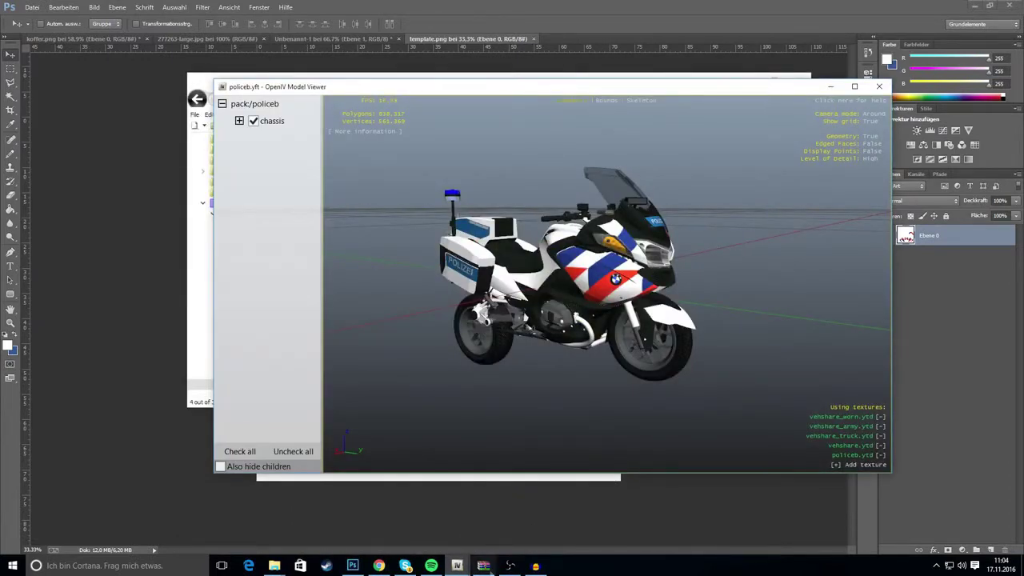
pyautogui.click(608, 484)
pyautogui.moveTo(499, 373); pyautogui.dragTo(472, 270)
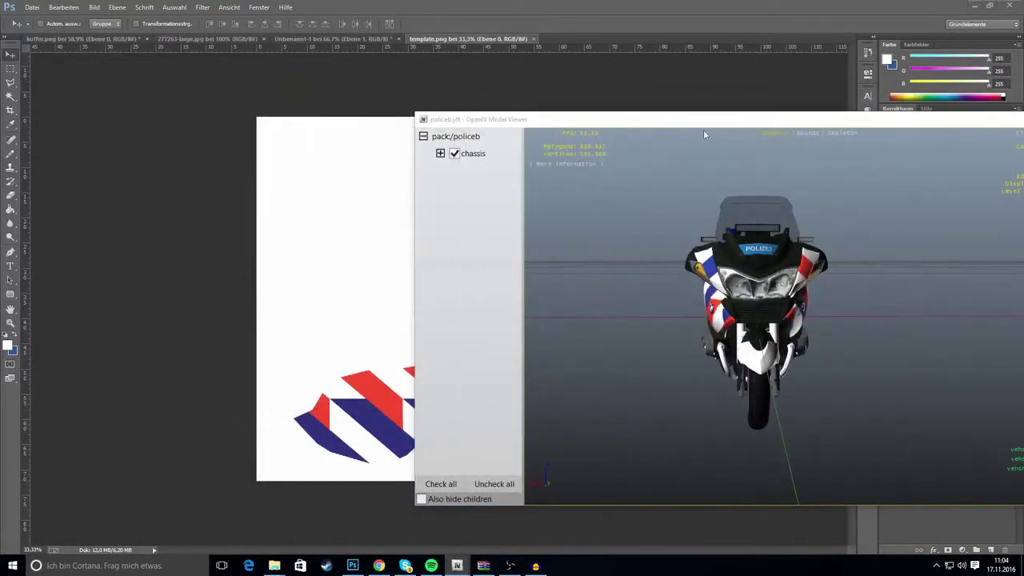
pyautogui.moveTo(684, 121); pyautogui.dragTo(727, 111)
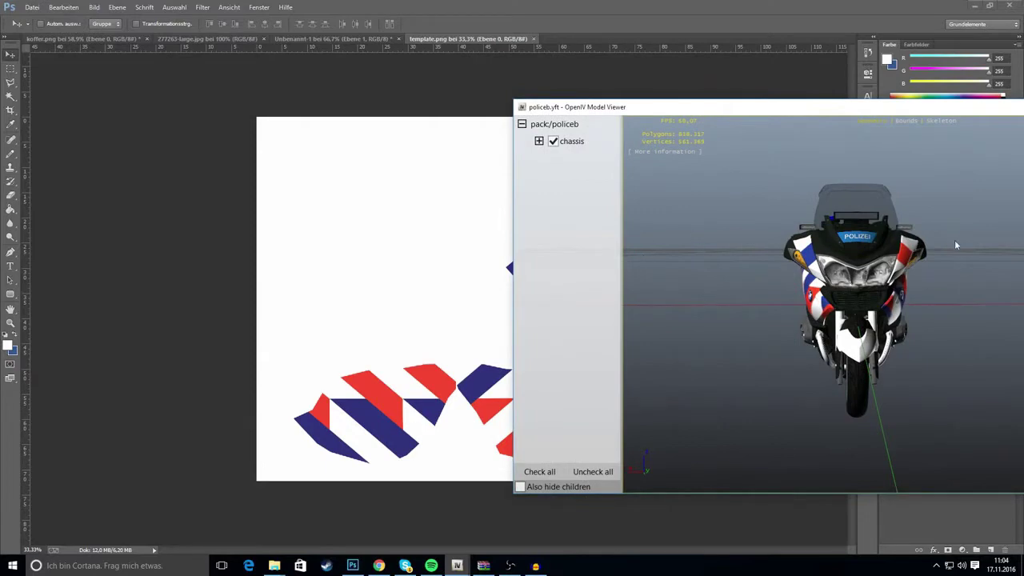
pyautogui.moveTo(895, 269); pyautogui.dragTo(683, 250)
pyautogui.moveTo(687, 375); pyautogui.dragTo(811, 392)
pyautogui.moveTo(767, 108); pyautogui.dragTo(1023, 81)
pyautogui.click(611, 324)
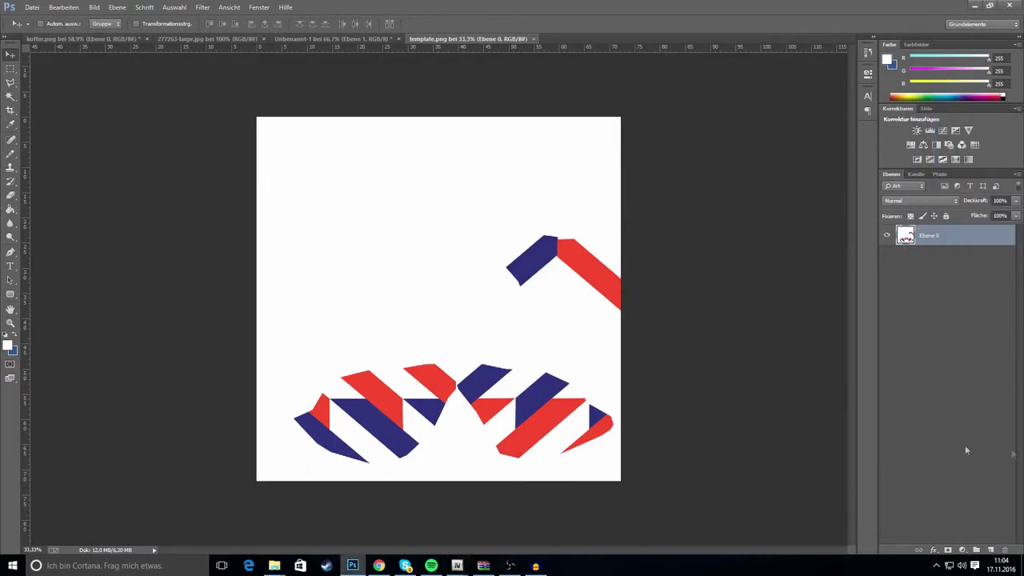
# Add a new layer above the template artwork and set the foreground color to dark green 004600.
pyautogui.click(990, 550)
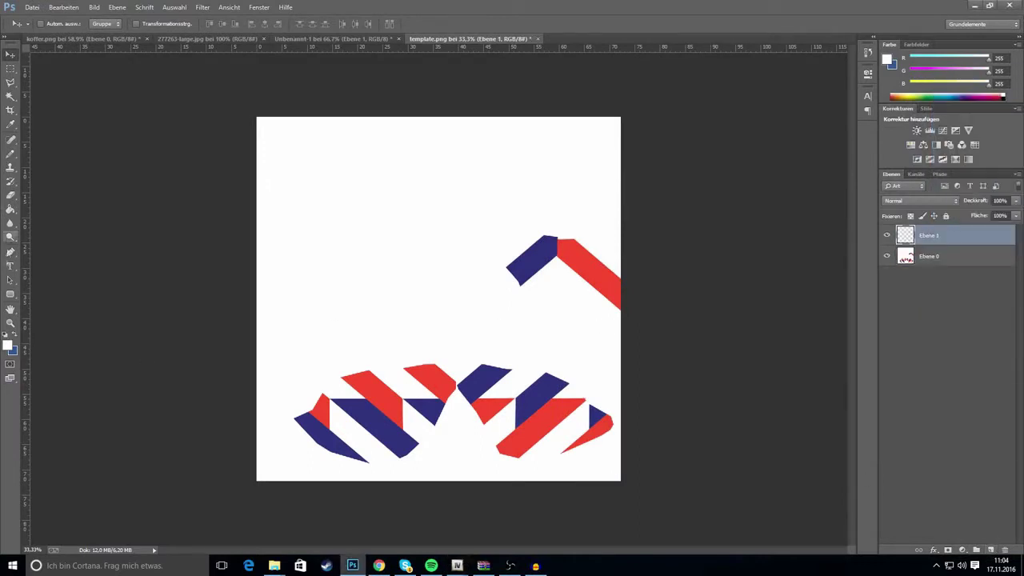
pyautogui.click(9, 343)
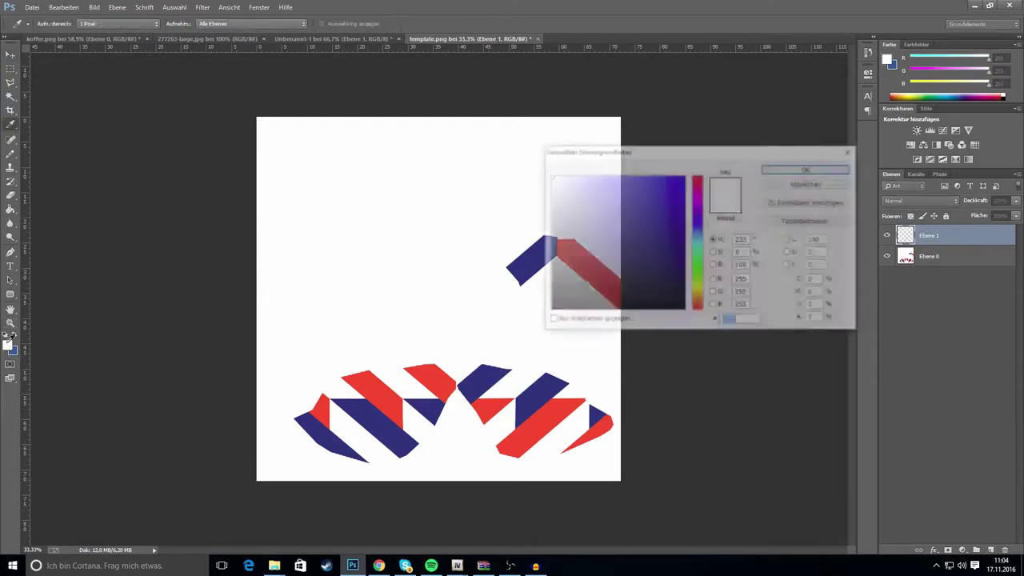
pyautogui.write('004600')
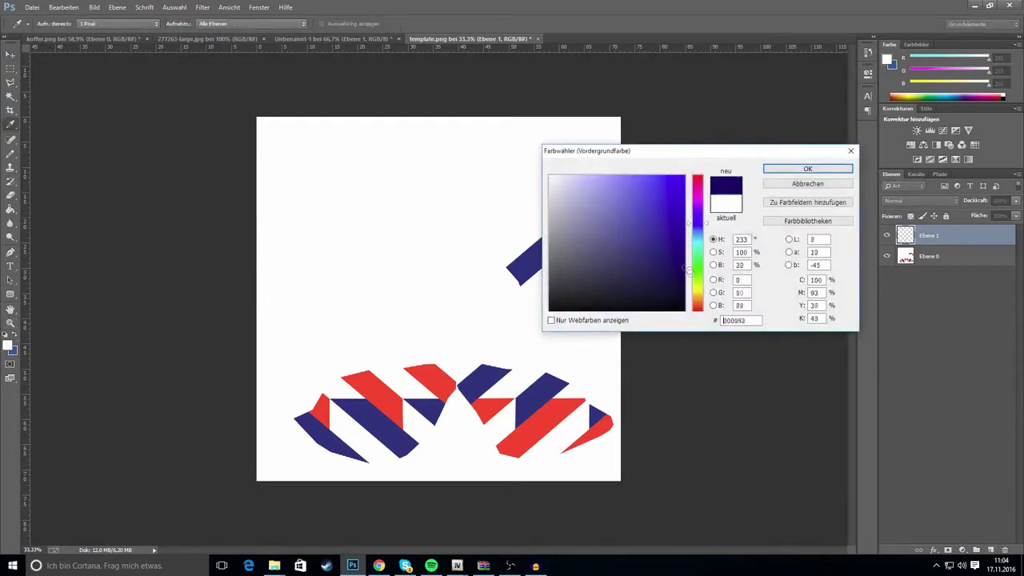
pyautogui.click(806, 169)
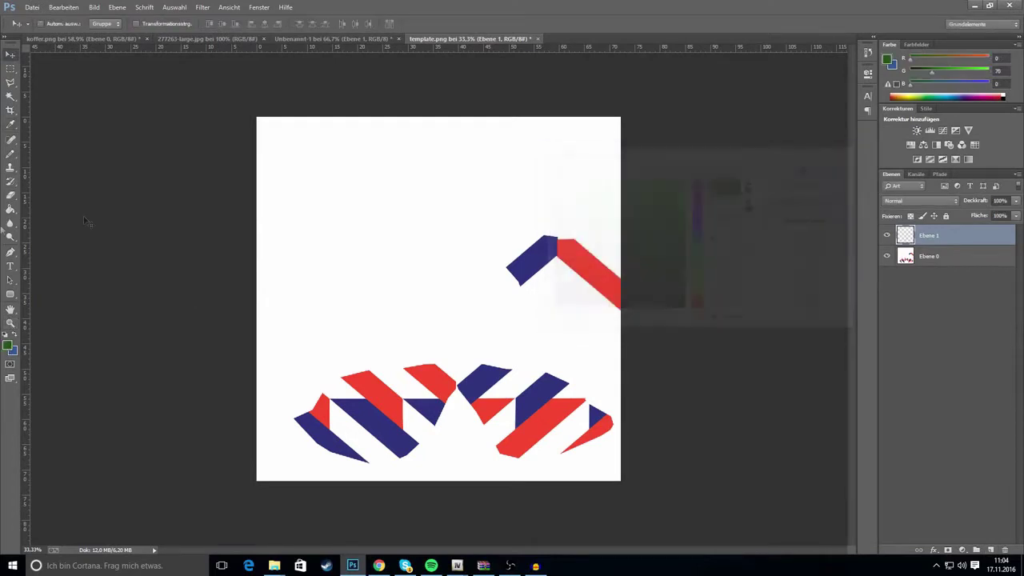
# Enlarge the Pencil tool's tip and paint dark green over the separate blue stripe in the template's upper part.
pyautogui.click(10, 153)
pyautogui.click(53, 25)
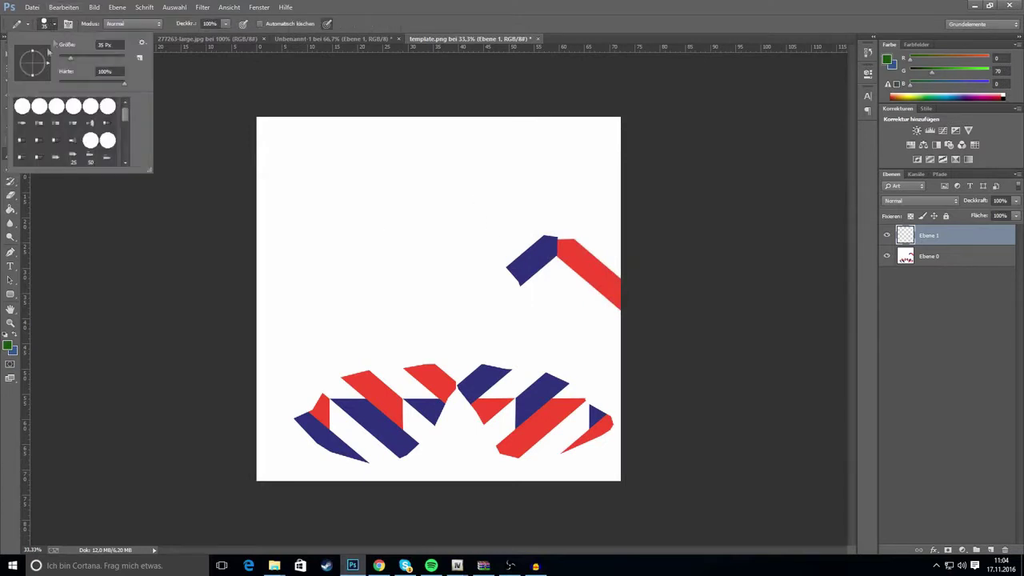
pyautogui.moveTo(73, 61); pyautogui.dragTo(86, 63)
pyautogui.moveTo(516, 268)
pyautogui.mouseDown()
pyautogui.moveTo(548, 240)
pyautogui.moveTo(531, 264)
pyautogui.moveTo(547, 255)
pyautogui.moveTo(514, 277)
pyautogui.mouseUp()
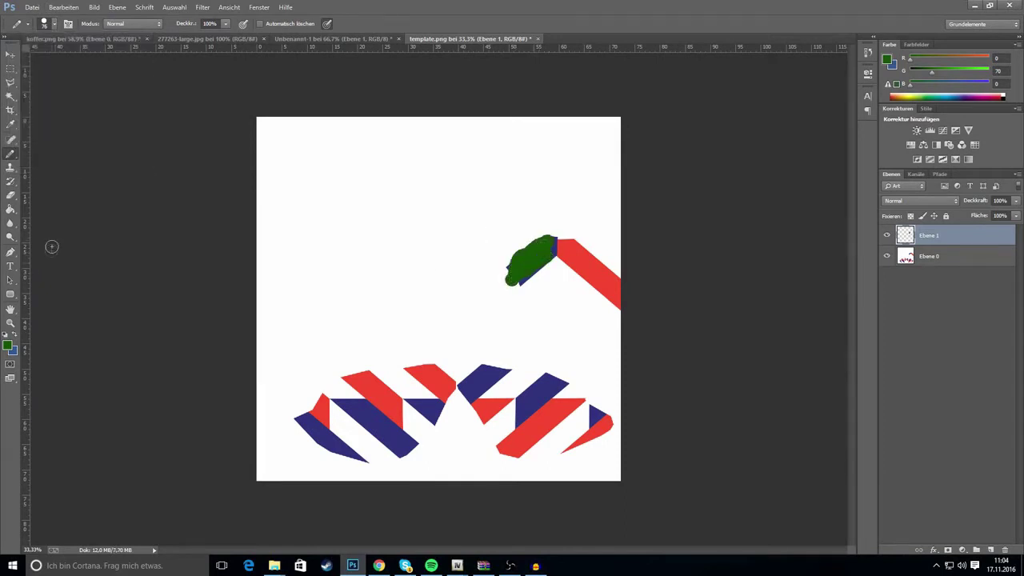
# Set the foreground color to blue-violet 3000ff and paint over the upper end of the adjoining red stripe.
pyautogui.click(12, 349)
pyautogui.click(697, 218)
pyautogui.click(683, 176)
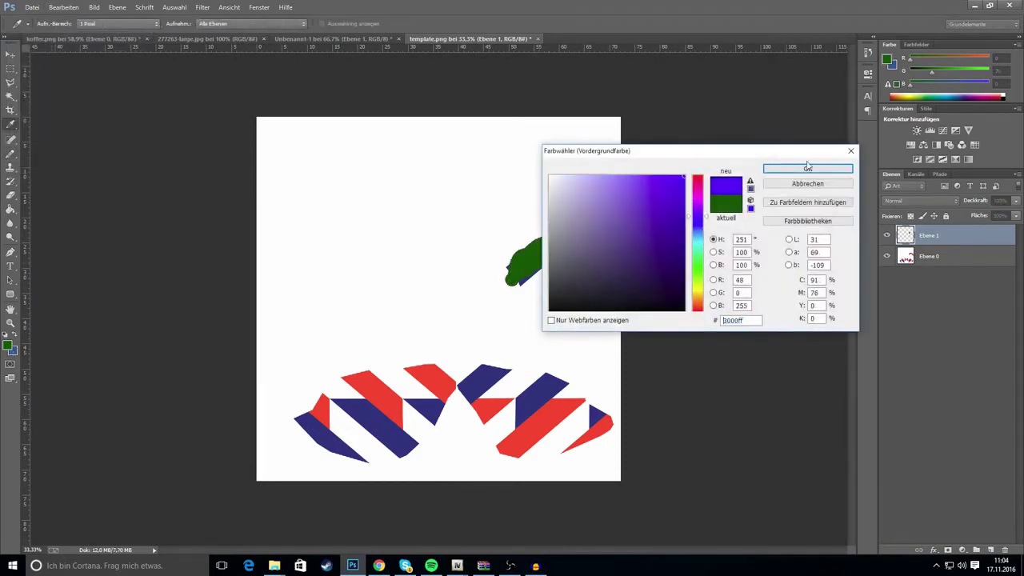
pyautogui.click(776, 171)
pyautogui.moveTo(570, 246)
pyautogui.mouseDown()
pyautogui.moveTo(552, 248)
pyautogui.moveTo(591, 251)
pyautogui.mouseUp()
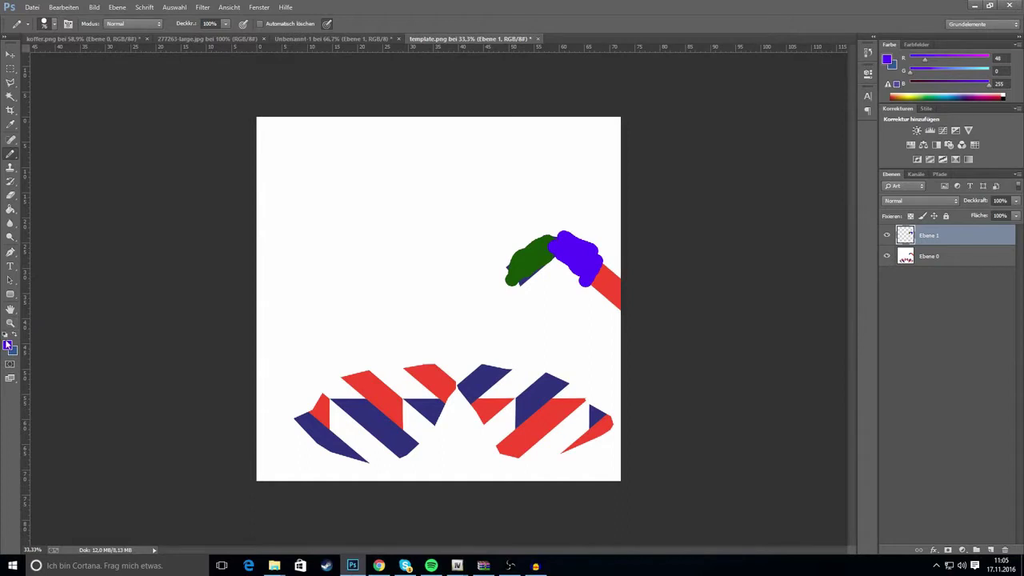
# Set the foreground color to magenta and draw a line along the upper edge of the lower right stripe group.
pyautogui.click(7, 346)
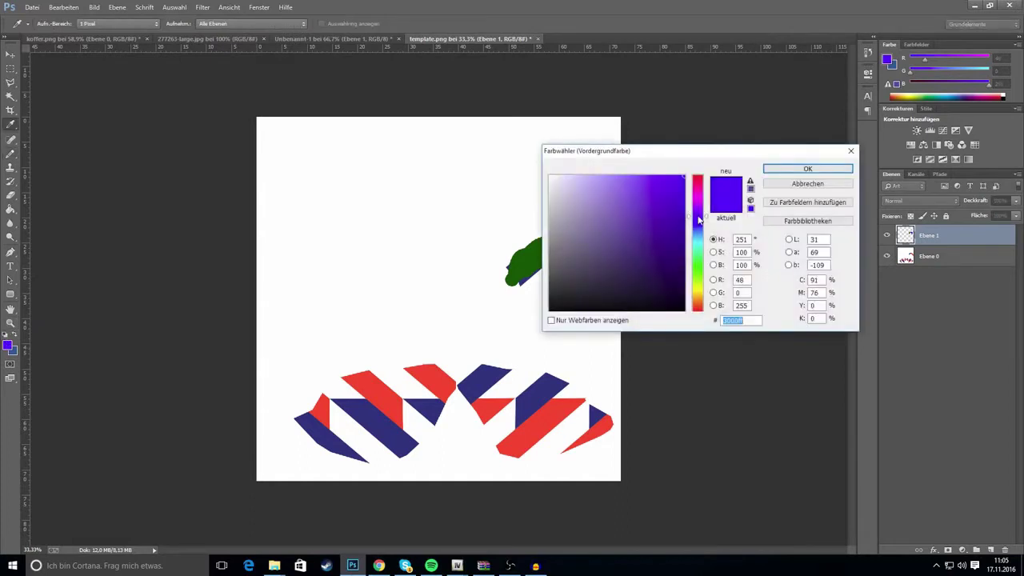
pyautogui.moveTo(697, 222); pyautogui.dragTo(698, 197)
pyautogui.click(807, 169)
pyautogui.moveTo(477, 365)
pyautogui.mouseDown()
pyautogui.moveTo(567, 385)
pyautogui.moveTo(616, 420)
pyautogui.mouseUp()
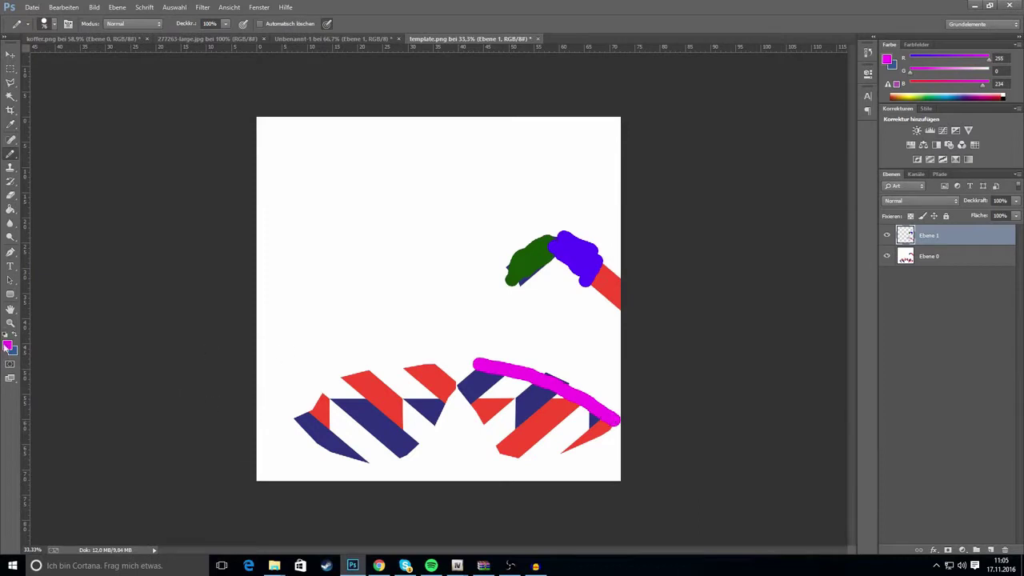
# Set the foreground color to dark purple and draw a thick line along the upper edge of the lower left stripe group.
pyautogui.click(8, 345)
pyautogui.click(652, 244)
pyautogui.click(807, 168)
pyautogui.moveTo(294, 419); pyautogui.dragTo(441, 360)
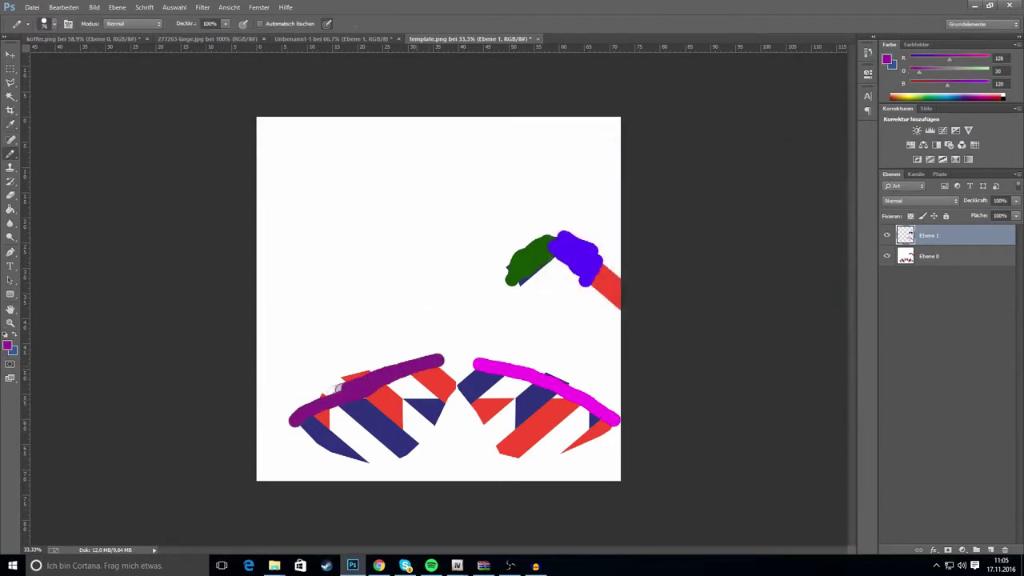
pyautogui.moveTo(338, 388); pyautogui.dragTo(292, 402)
# Set the foreground color to cyan and draw a line directly below the magenta one on the right stripe group.
pyautogui.click(9, 347)
pyautogui.moveTo(700, 232); pyautogui.dragTo(700, 223)
pyautogui.click(702, 248)
pyautogui.moveTo(663, 185); pyautogui.dragTo(684, 175)
pyautogui.click(808, 169)
pyautogui.moveTo(464, 369); pyautogui.dragTo(612, 424)
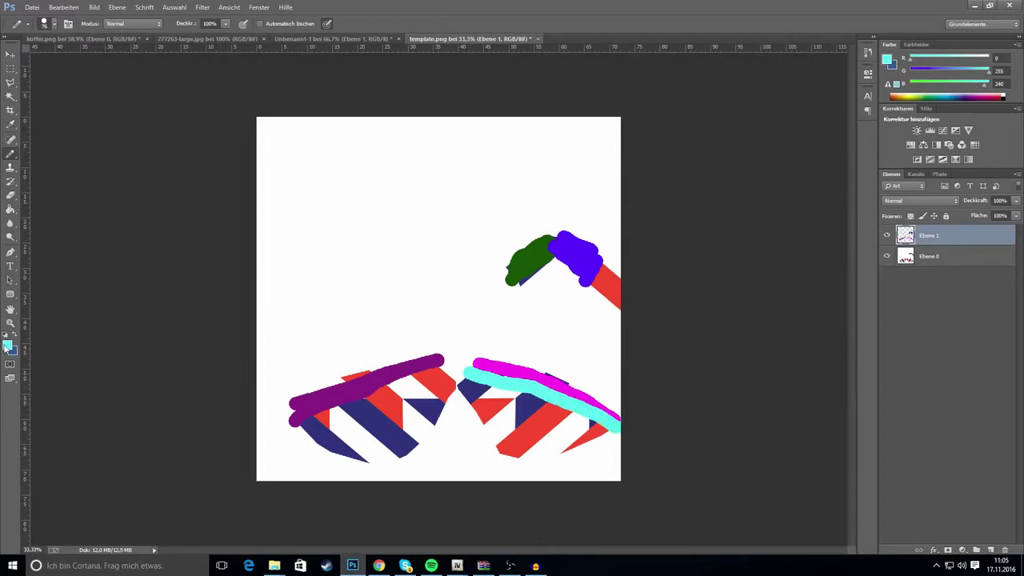
# Set the foreground color to bright green 6cff00 and draw a line below the purple one on the left stripe group.
pyautogui.click(7, 344)
pyautogui.moveTo(702, 227); pyautogui.dragTo(702, 264)
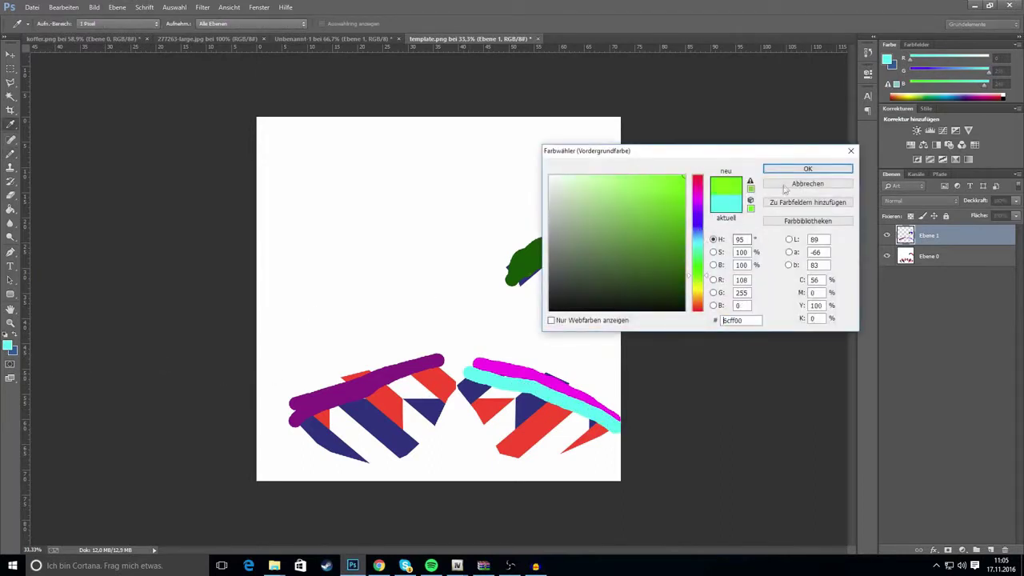
pyautogui.click(808, 169)
pyautogui.moveTo(300, 429); pyautogui.dragTo(444, 366)
# Set the foreground color to yellow and draw a line below the bright green one on the left stripe group.
pyautogui.click(8, 345)
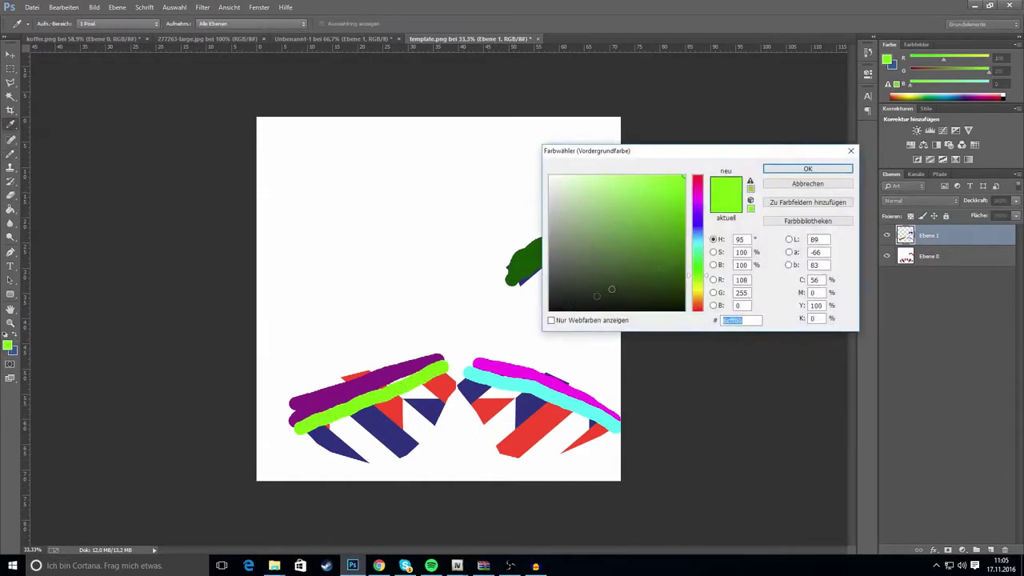
pyautogui.moveTo(696, 252); pyautogui.dragTo(696, 226)
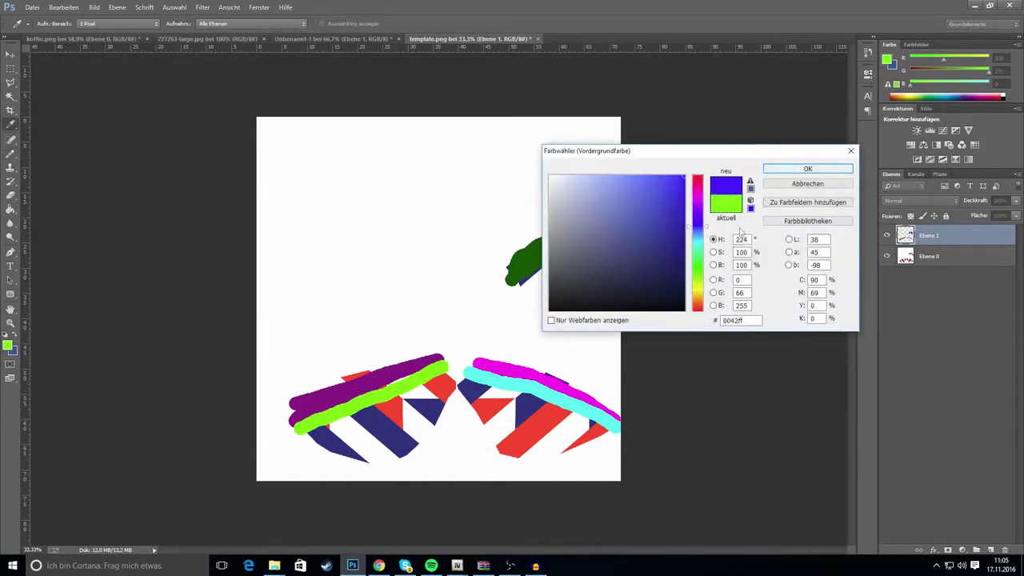
pyautogui.click(697, 296)
pyautogui.click(808, 168)
pyautogui.moveTo(296, 439); pyautogui.dragTo(444, 374)
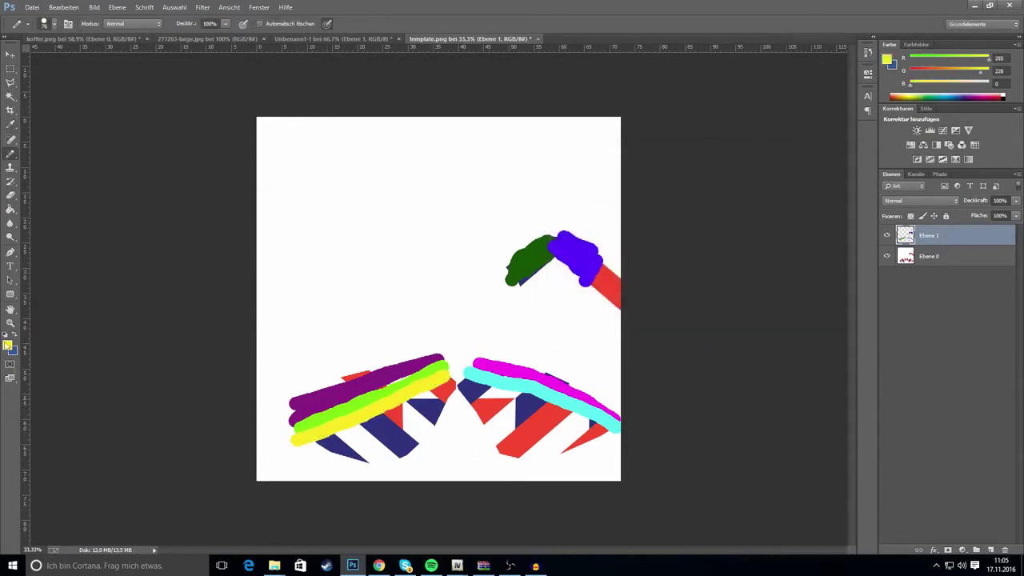
# Set the foreground color to dark olive green and draw a line below the cyan one on the right stripe group.
pyautogui.click(8, 344)
pyautogui.click(698, 276)
pyautogui.click(664, 266)
pyautogui.click(807, 169)
pyautogui.moveTo(467, 386); pyautogui.dragTo(613, 435)
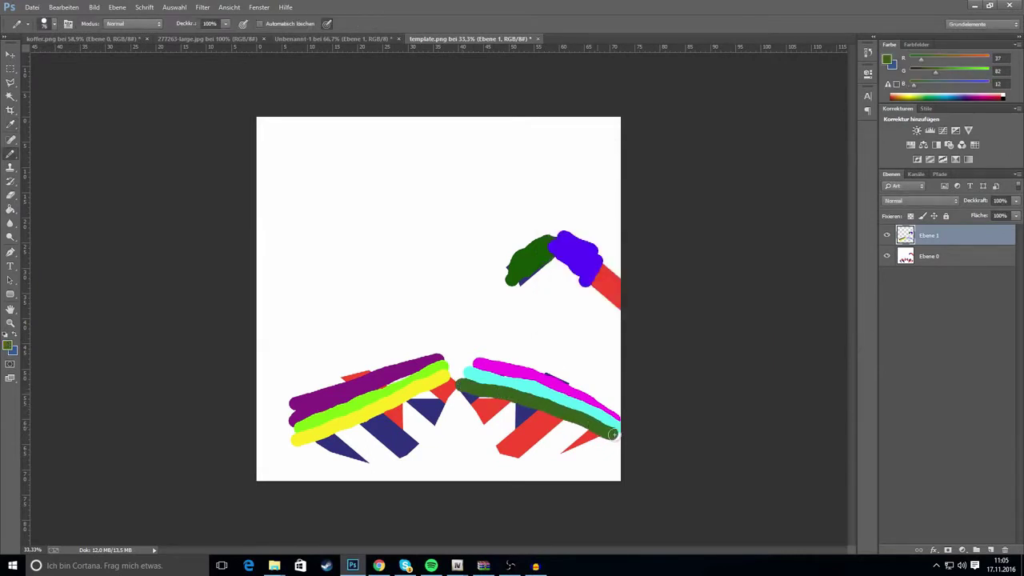
# Set the foreground color to dark red-brown and draw a line below the yellow one on the left stripe group.
pyautogui.click(7, 348)
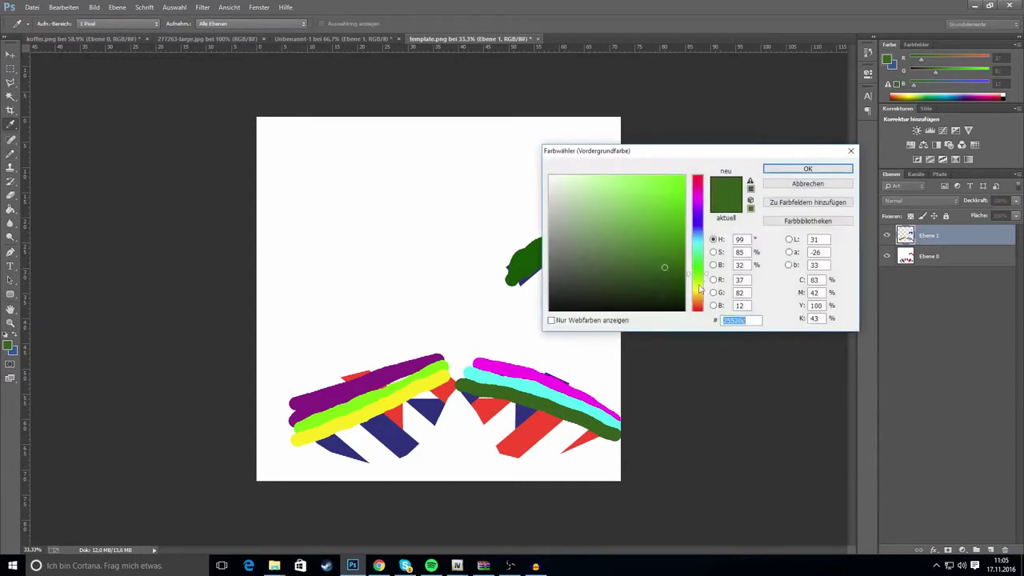
pyautogui.moveTo(699, 288); pyautogui.dragTo(698, 303)
pyautogui.click(807, 168)
pyautogui.moveTo(296, 450); pyautogui.dragTo(446, 386)
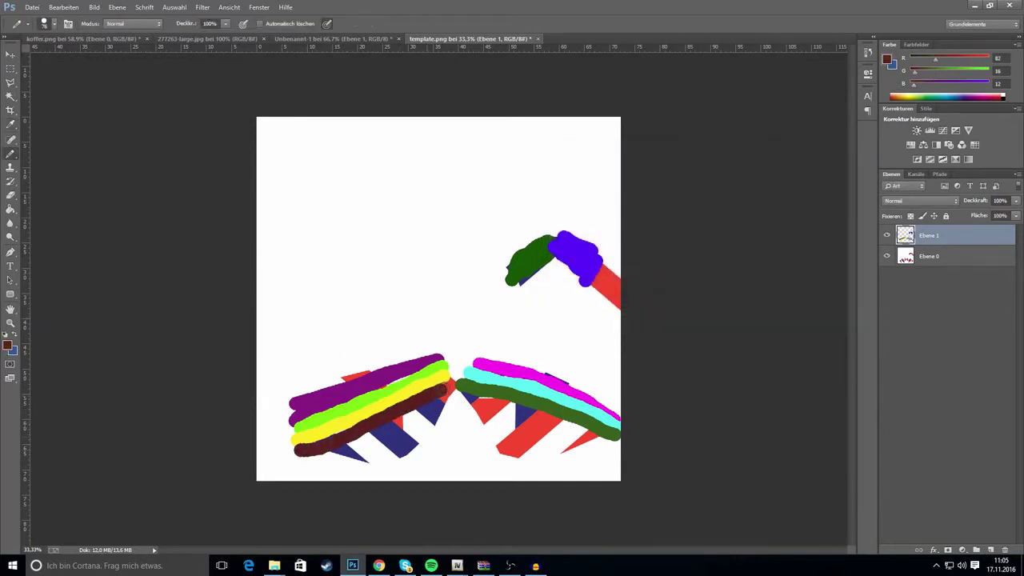
# Set the foreground color to bright red and draw a line below the dark green one on the right stripe group.
pyautogui.click(8, 346)
pyautogui.moveTo(668, 261); pyautogui.dragTo(678, 191)
pyautogui.click(800, 171)
pyautogui.moveTo(468, 397); pyautogui.dragTo(614, 445)
# Set the foreground color to light blue and draw a line below the red-brown one on the left stripe group.
pyautogui.click(8, 347)
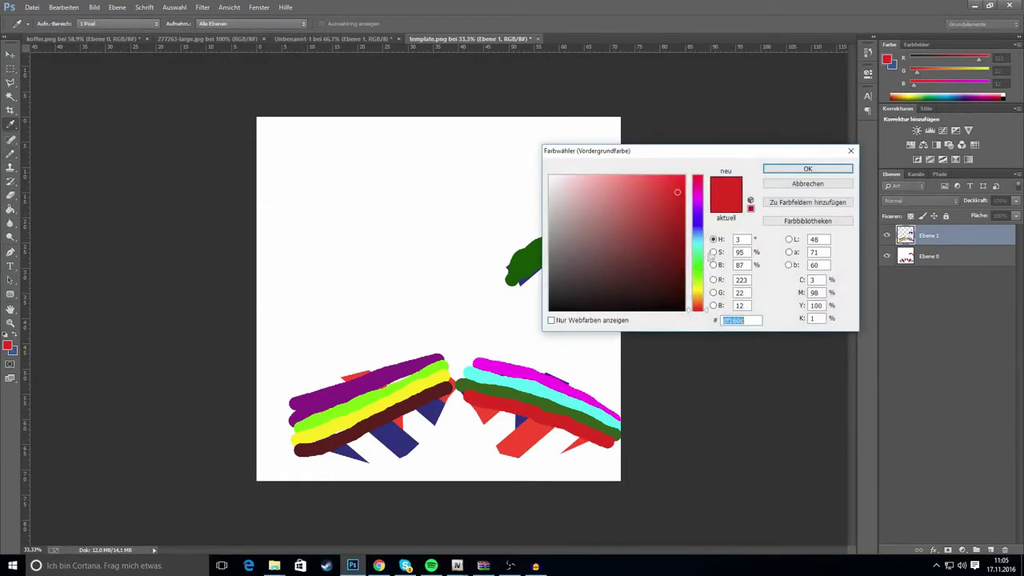
pyautogui.moveTo(698, 249); pyautogui.dragTo(699, 237)
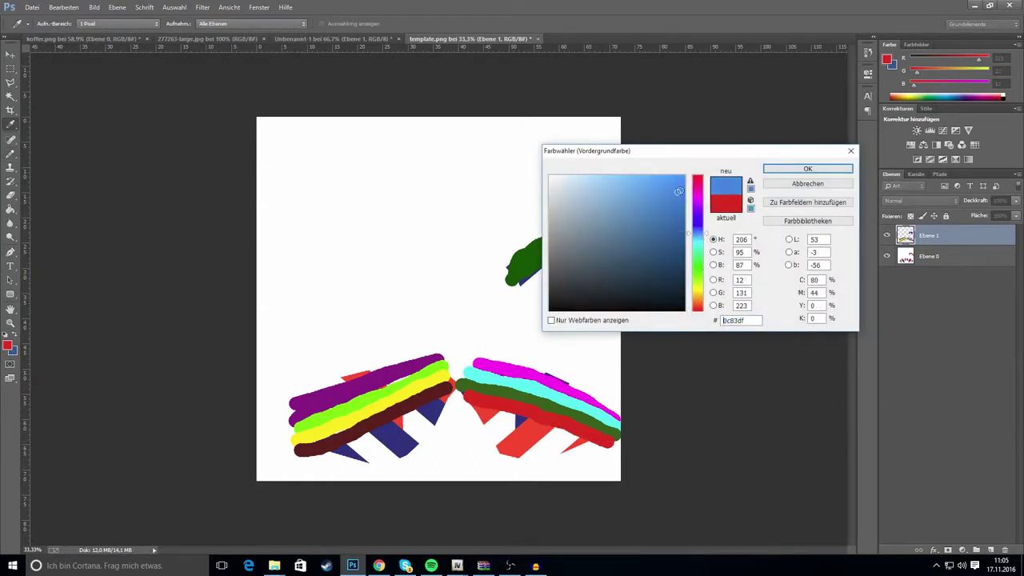
pyautogui.click(800, 170)
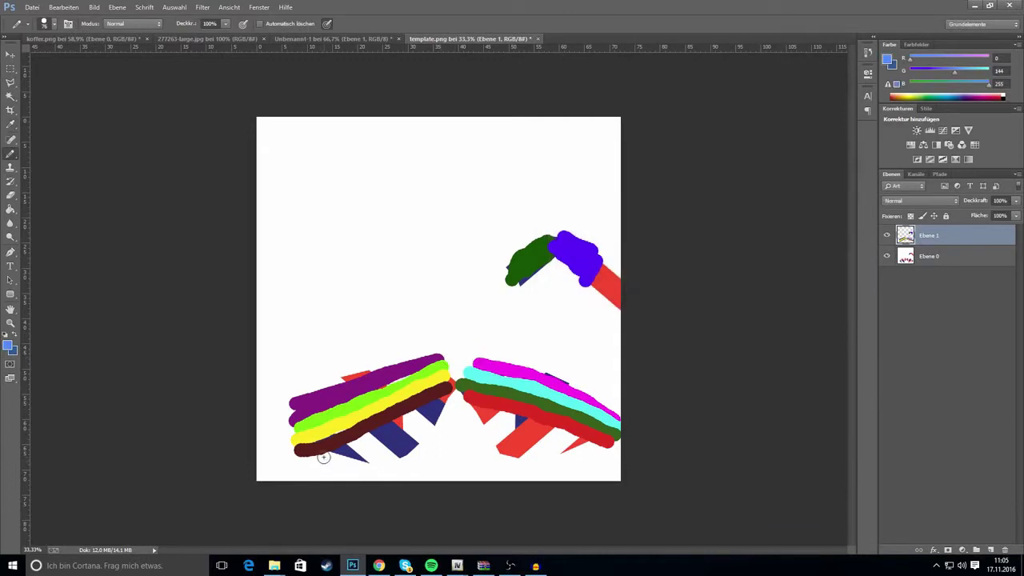
pyautogui.moveTo(326, 458); pyautogui.dragTo(448, 395)
# Set the foreground color to violet 9000ff and draw a line below the red one on the right stripe group.
pyautogui.click(8, 346)
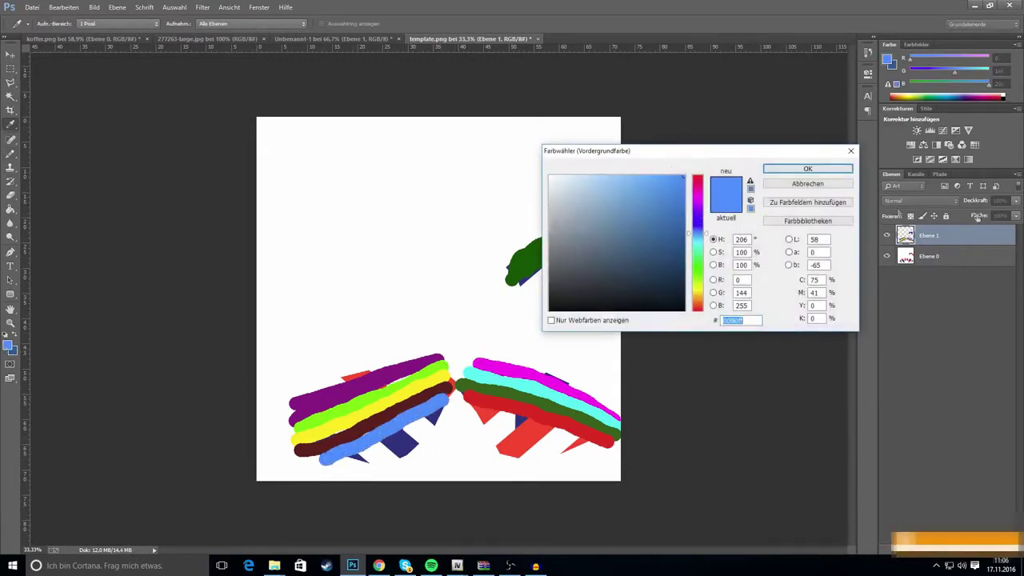
pyautogui.moveTo(696, 237); pyautogui.dragTo(696, 210)
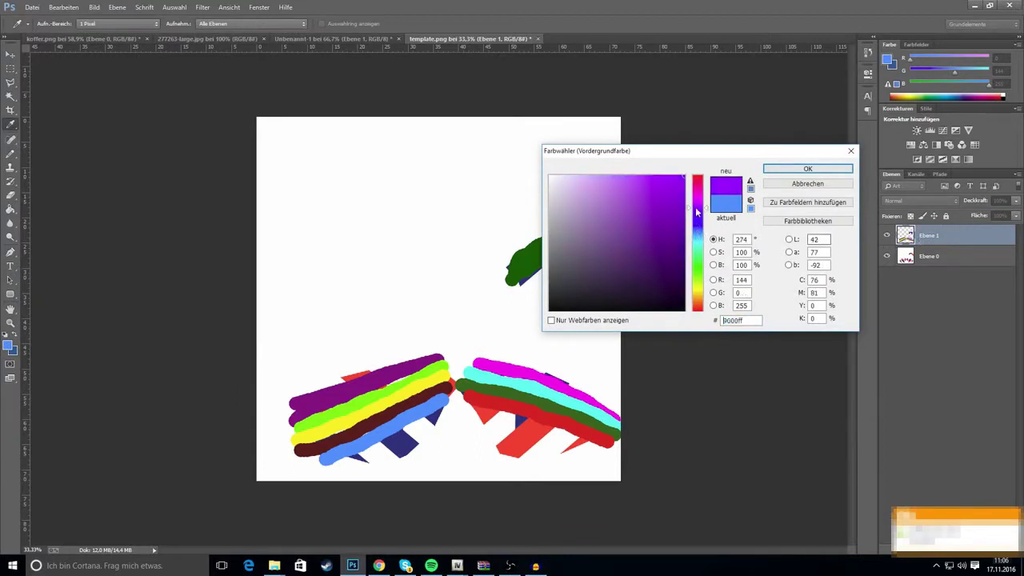
pyautogui.click(849, 168)
pyautogui.moveTo(469, 412); pyautogui.dragTo(603, 450)
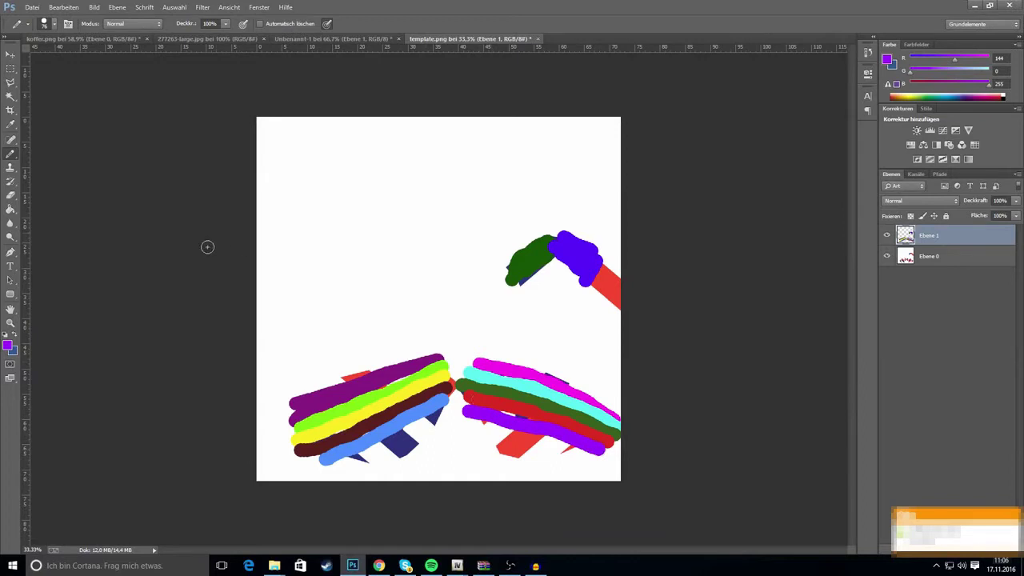
# Save the color-marked template as a PNG in the desktop's policeb folder, replacing the existing template.png.
pyautogui.click(32, 7)
pyautogui.click(64, 138)
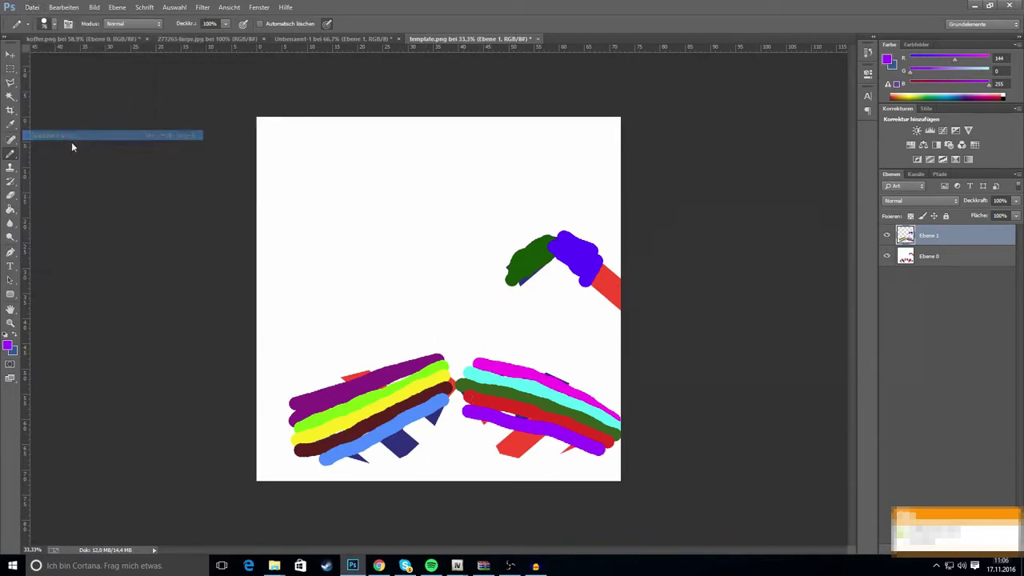
pyautogui.click(576, 294)
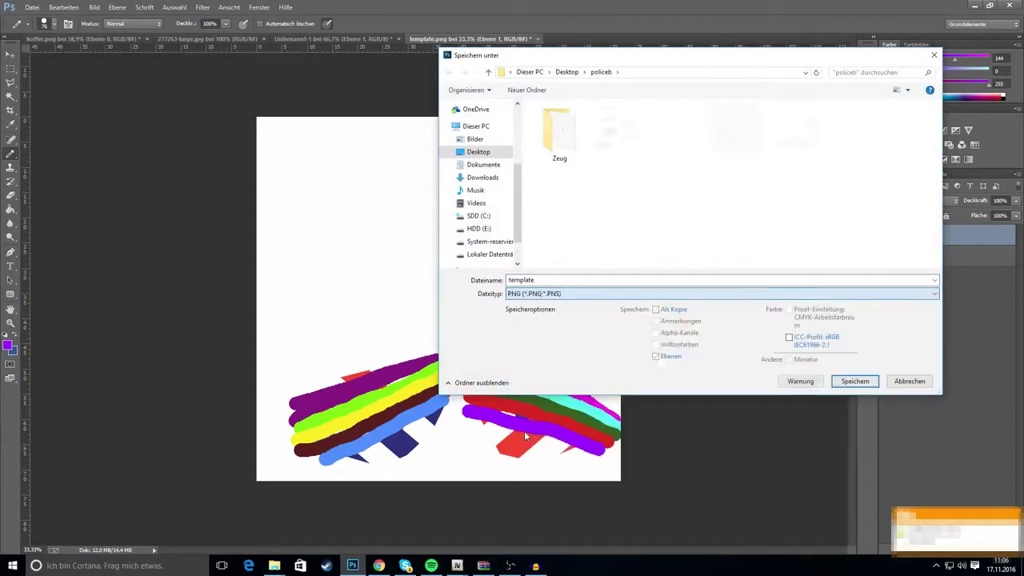
pyautogui.click(640, 441)
pyautogui.click(854, 380)
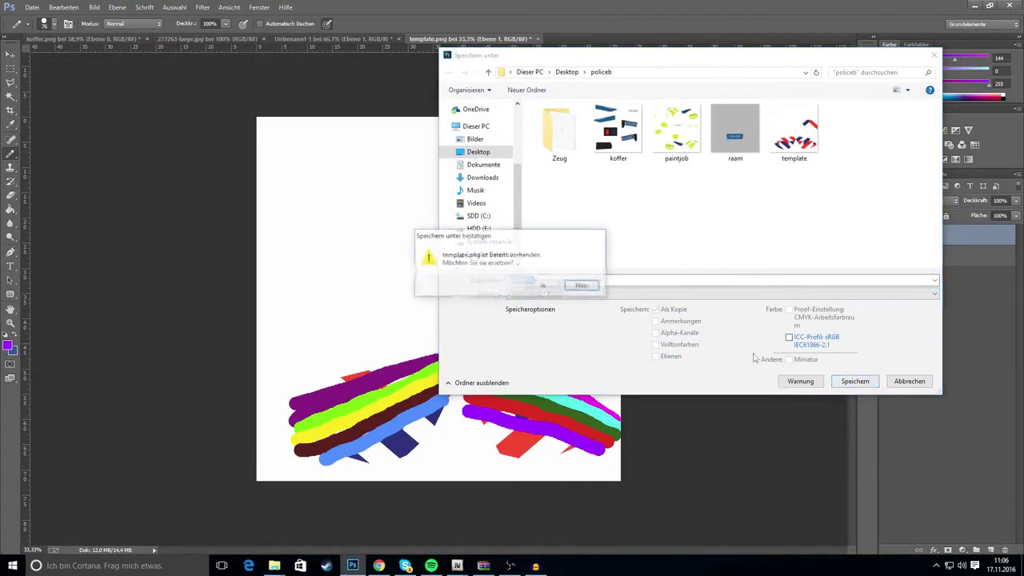
pyautogui.click(539, 284)
pyautogui.click(538, 178)
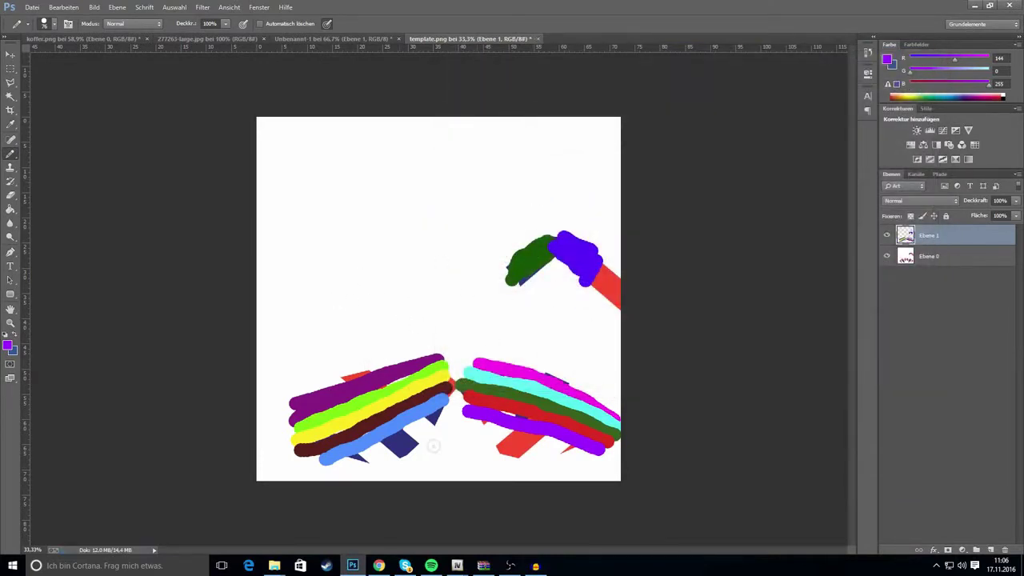
# Switch to the OpenIV Model Viewer, bring the policeb.yft model fully into view, and close the viewer.
pyautogui.click(457, 565)
pyautogui.click(514, 520)
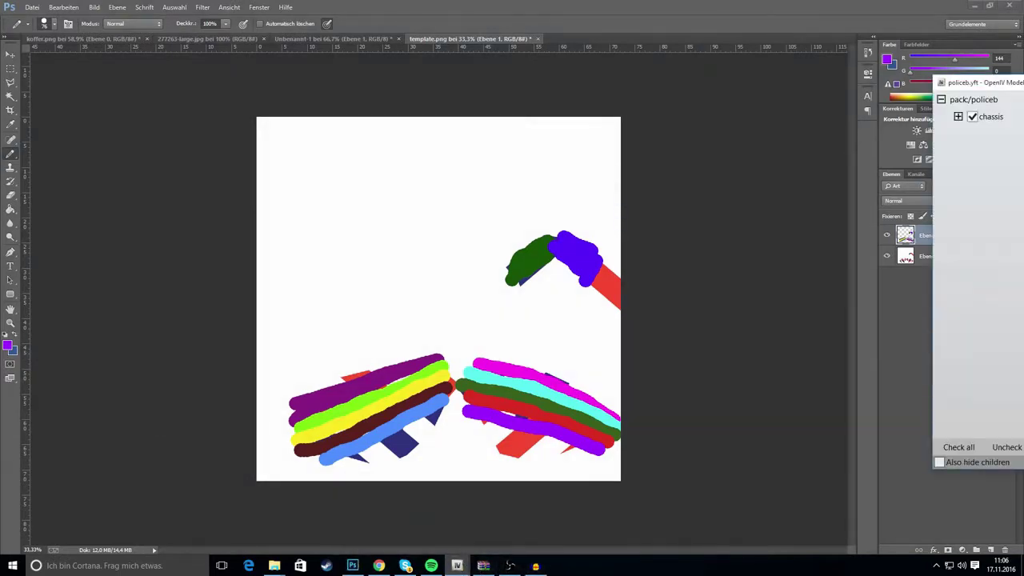
pyautogui.moveTo(1023, 83); pyautogui.dragTo(508, 71)
pyautogui.moveTo(516, 216); pyautogui.dragTo(918, 100)
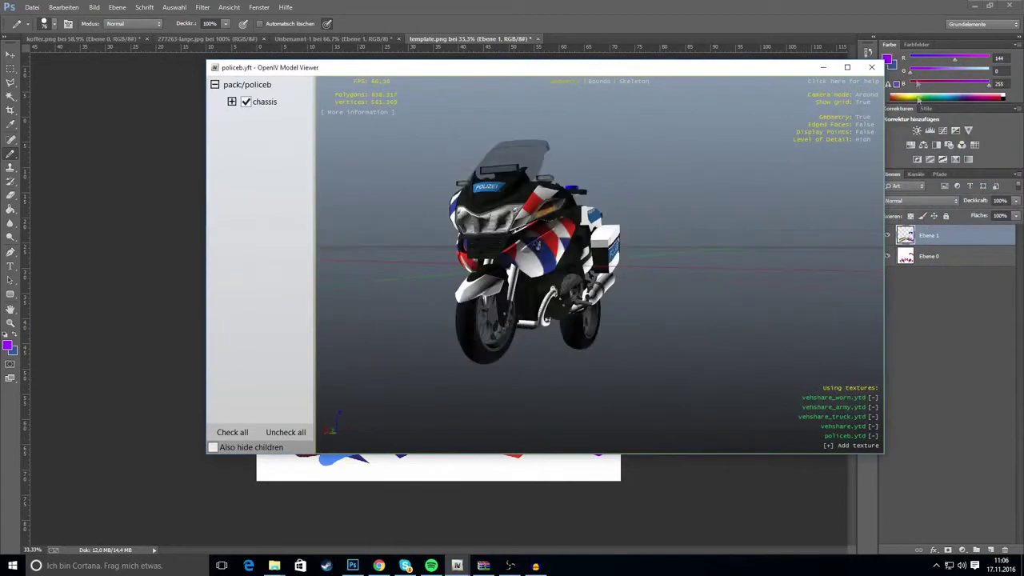
pyautogui.click(871, 67)
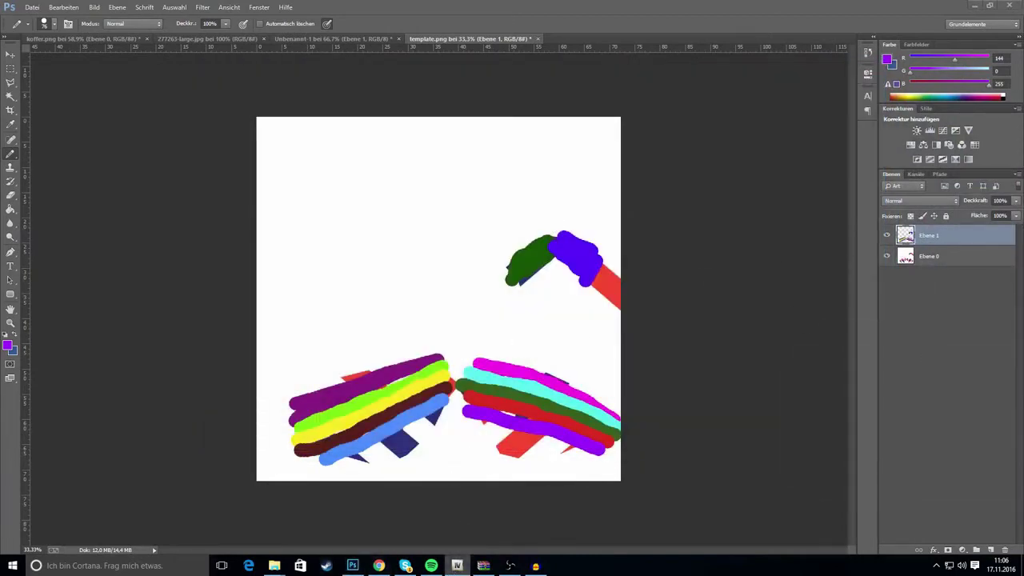
# Switch to OpenIV, replace the template texture in policeb.ytd with the color-marked template.png, and save the texture dictionary.
pyautogui.click(457, 566)
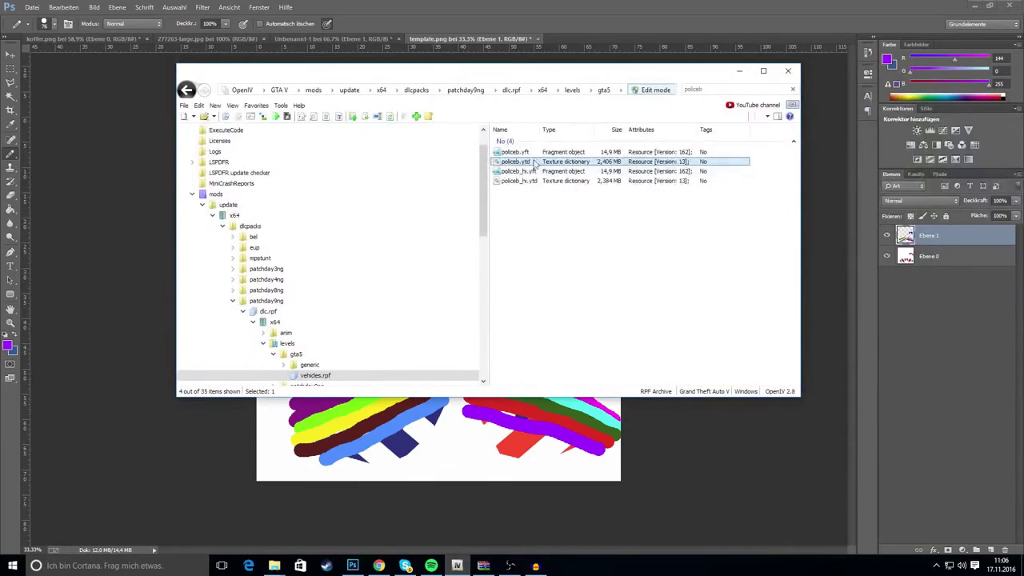
pyautogui.doubleClick(534, 162)
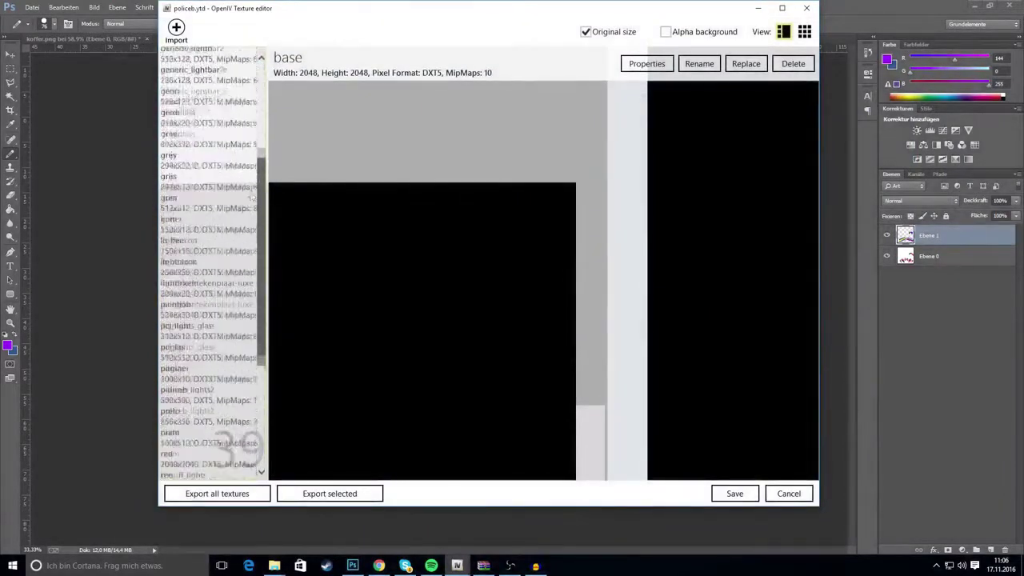
pyautogui.scroll(-10, 208, 320)
pyautogui.click(195, 337)
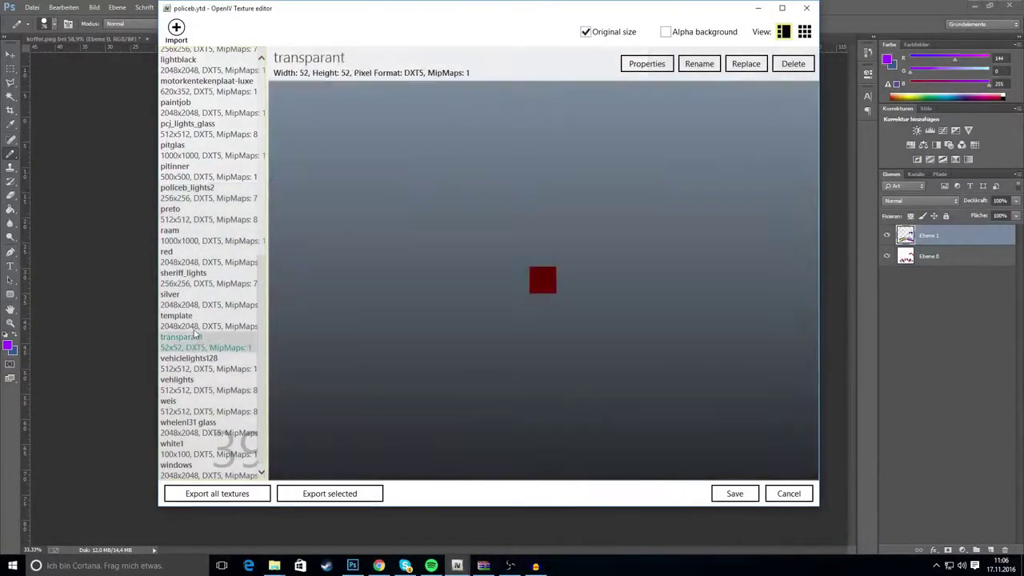
pyautogui.click(192, 321)
pyautogui.click(745, 64)
pyautogui.doubleClick(521, 112)
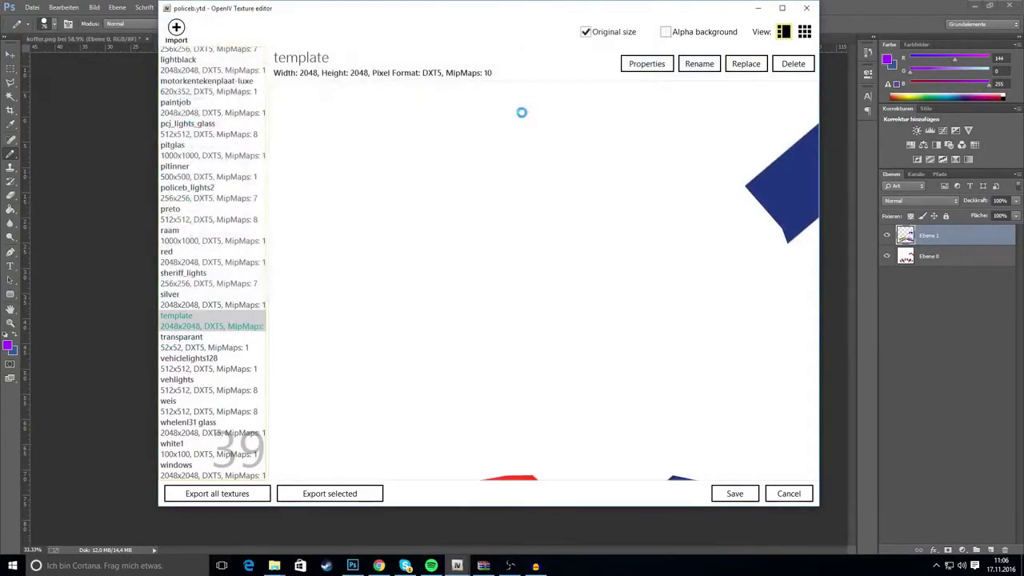
pyautogui.click(742, 492)
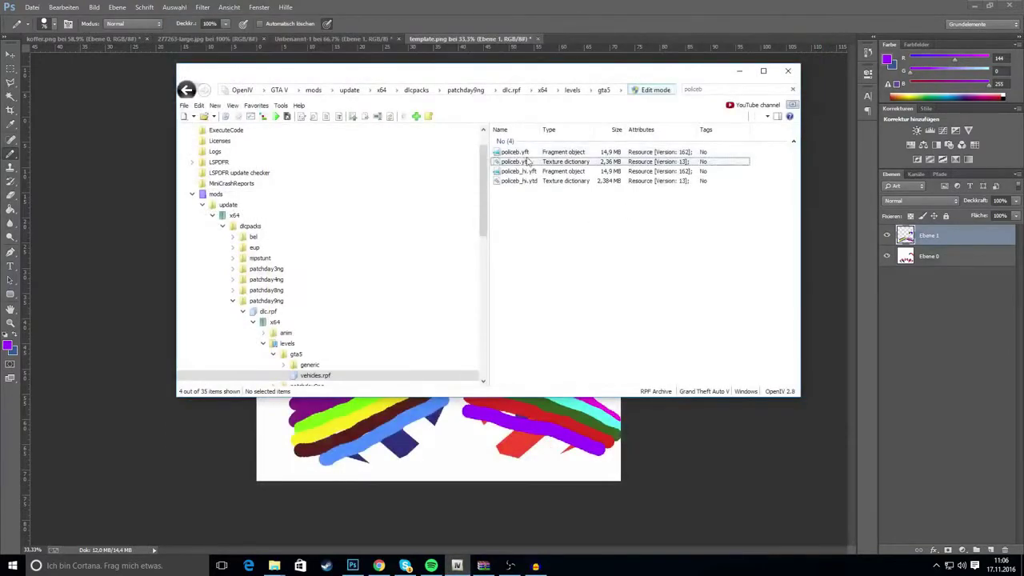
# View the policeb.yft model from both sides and compare its fairing colors with the markings on the template.
pyautogui.click(526, 153)
pyautogui.doubleClick(526, 152)
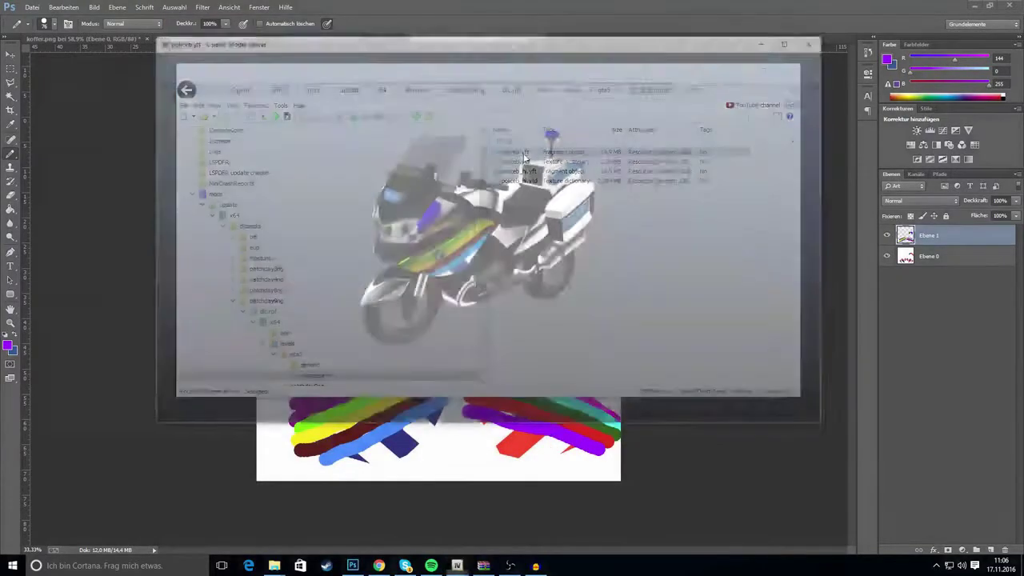
pyautogui.moveTo(544, 184); pyautogui.dragTo(482, 182)
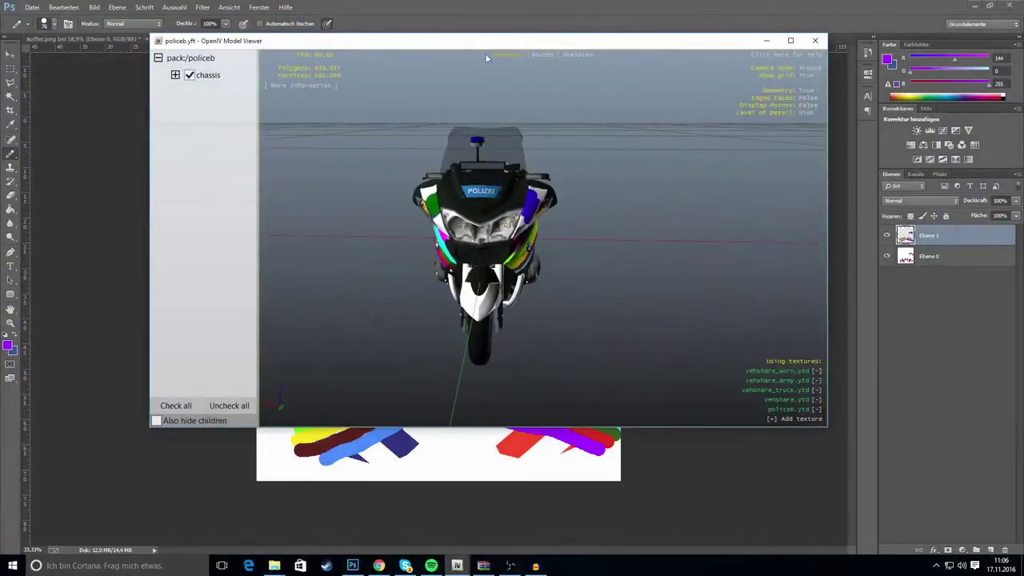
pyautogui.moveTo(516, 44); pyautogui.dragTo(926, 59)
pyautogui.click(482, 80)
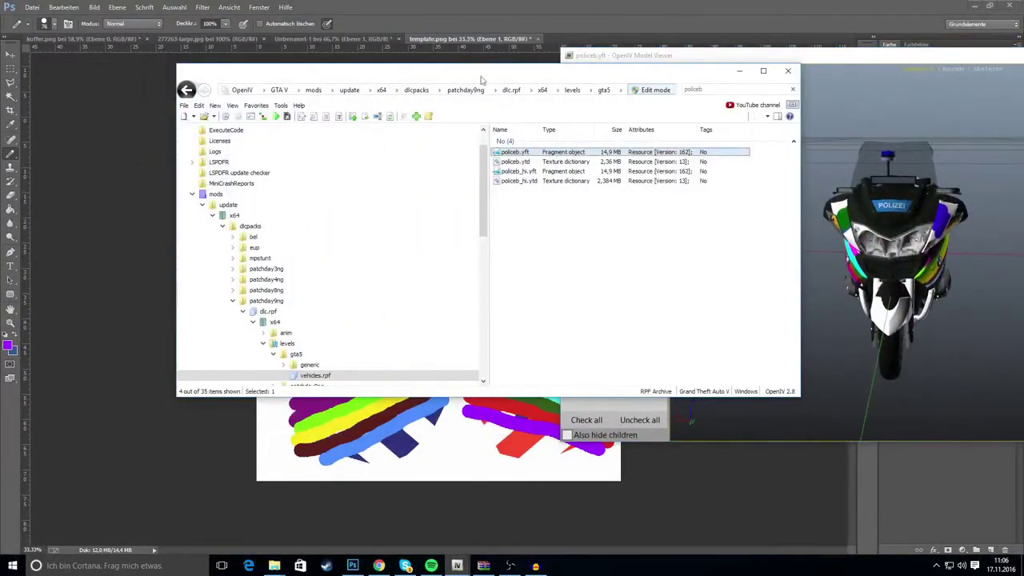
pyautogui.click(737, 72)
pyautogui.moveTo(865, 264); pyautogui.dragTo(792, 247)
pyautogui.moveTo(917, 252); pyautogui.dragTo(877, 240)
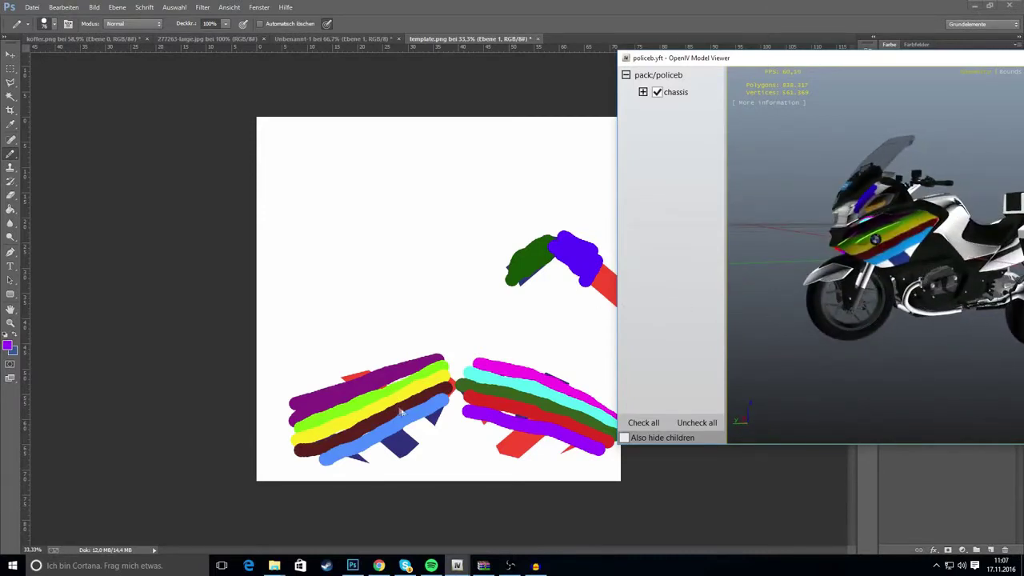
pyautogui.moveTo(876, 248); pyautogui.dragTo(995, 252)
pyautogui.moveTo(914, 64); pyautogui.dragTo(472, 115)
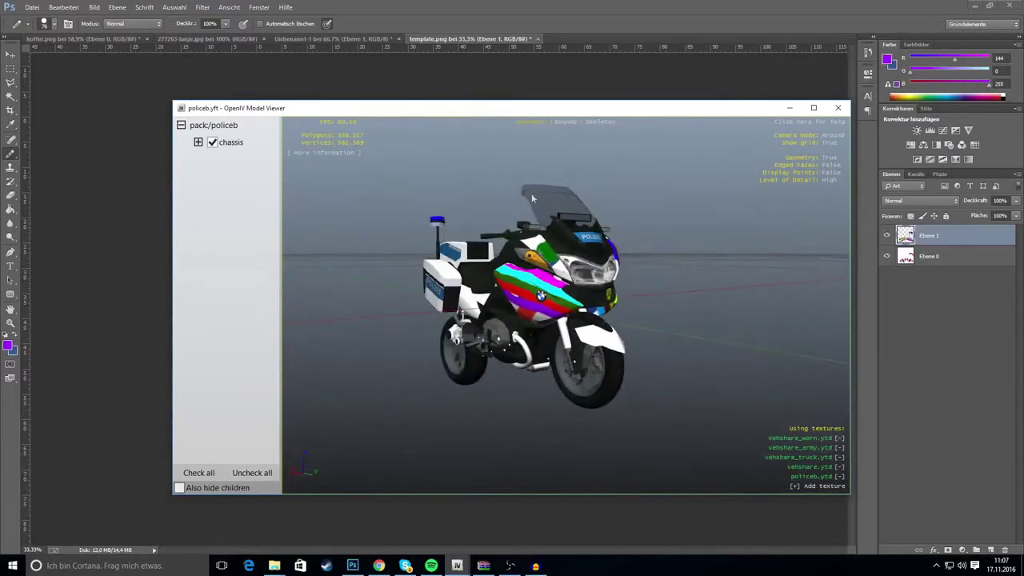
pyautogui.moveTo(513, 112); pyautogui.dragTo(1023, 114)
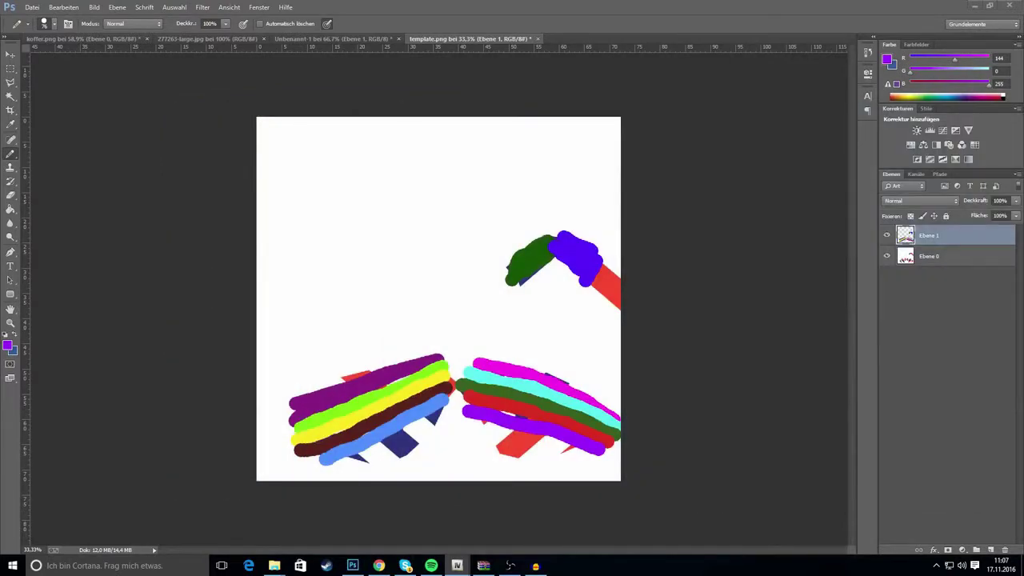
# Return to Photoshop, move the Unbenannt-1 document ahead of 277263-large.jpg, and show the motorcycle reference photo.
pyautogui.click(238, 40)
pyautogui.click(393, 38)
pyautogui.moveTo(382, 45); pyautogui.dragTo(226, 45)
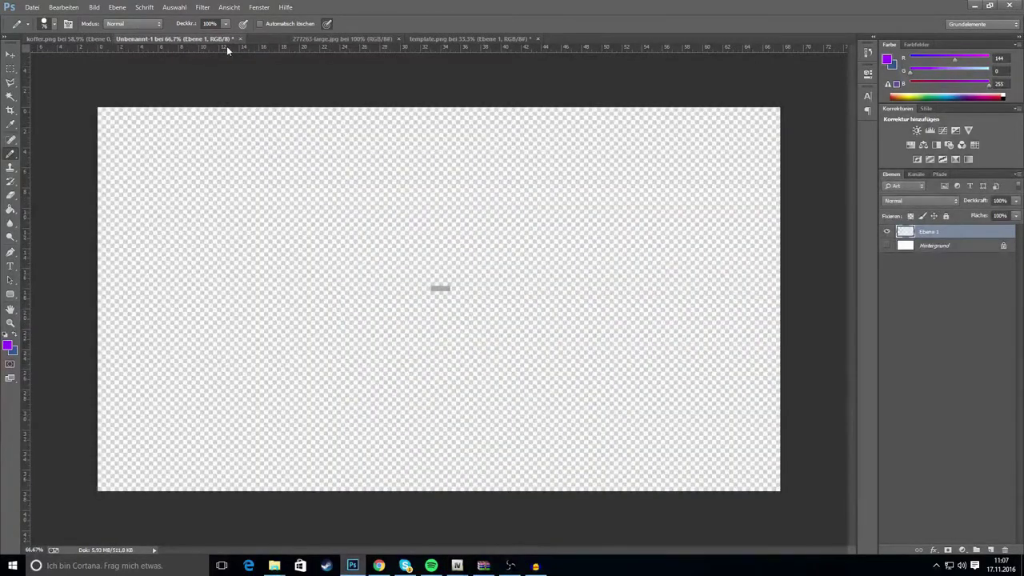
pyautogui.click(344, 38)
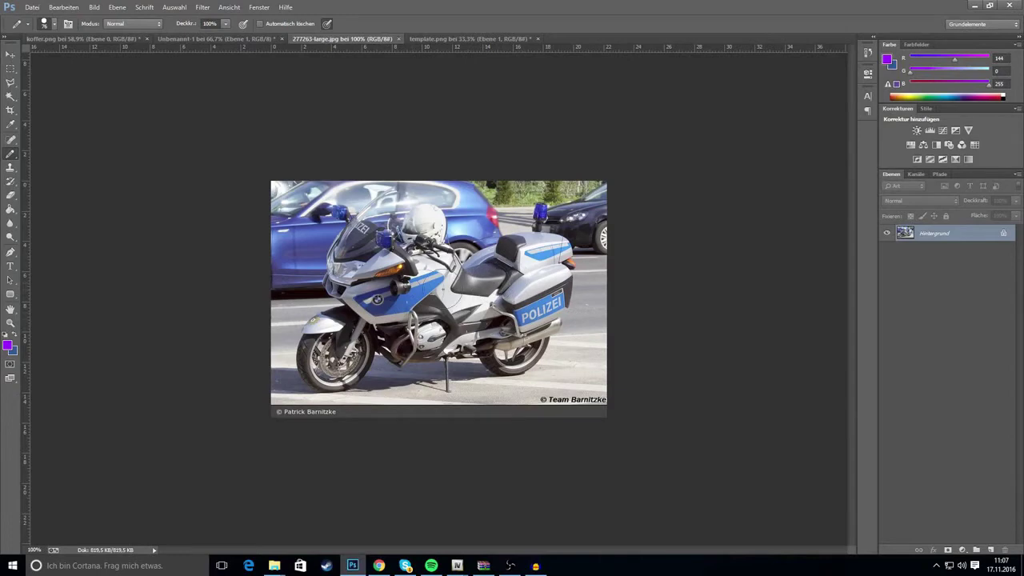
# Sample the blue of the upper stripe in koffer.png as the foreground color and return to template.png.
pyautogui.click(110, 40)
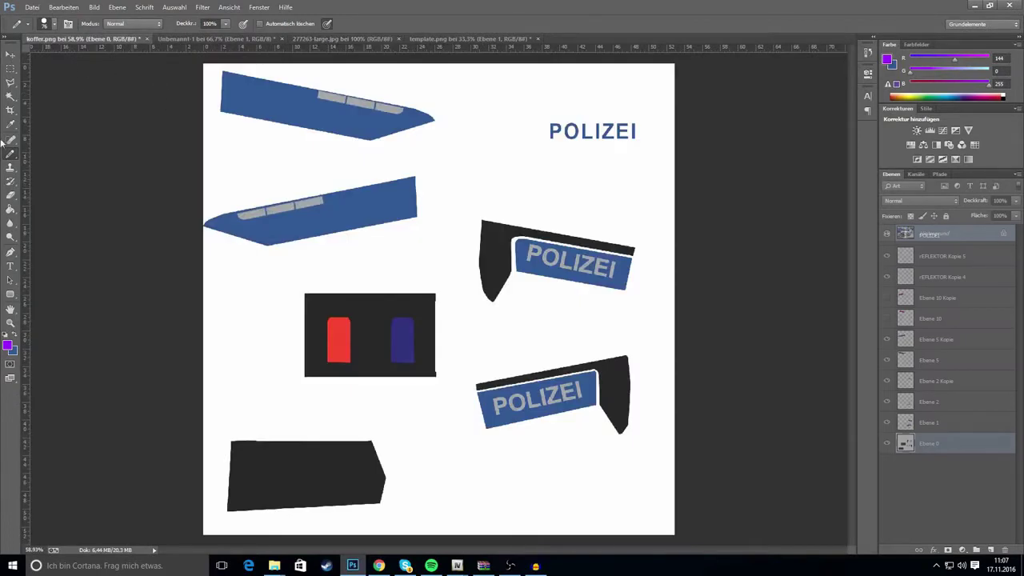
pyautogui.press('i')
pyautogui.click(344, 113)
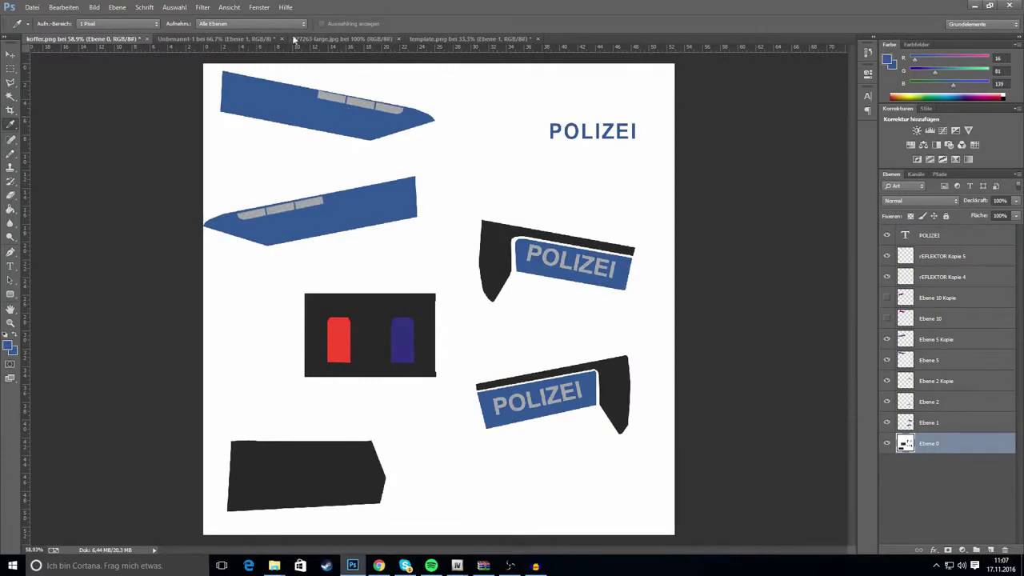
pyautogui.click(295, 38)
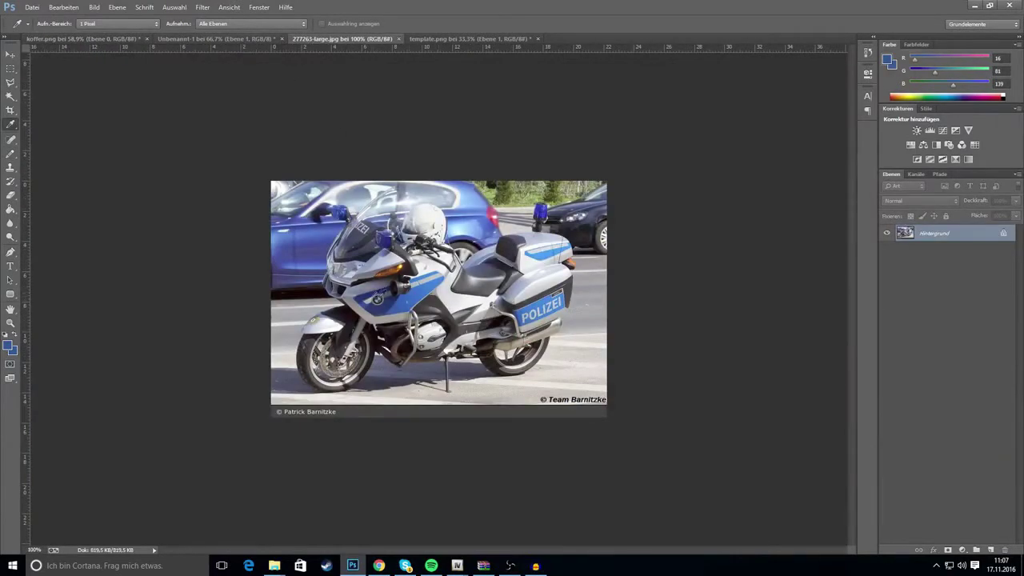
pyautogui.click(95, 40)
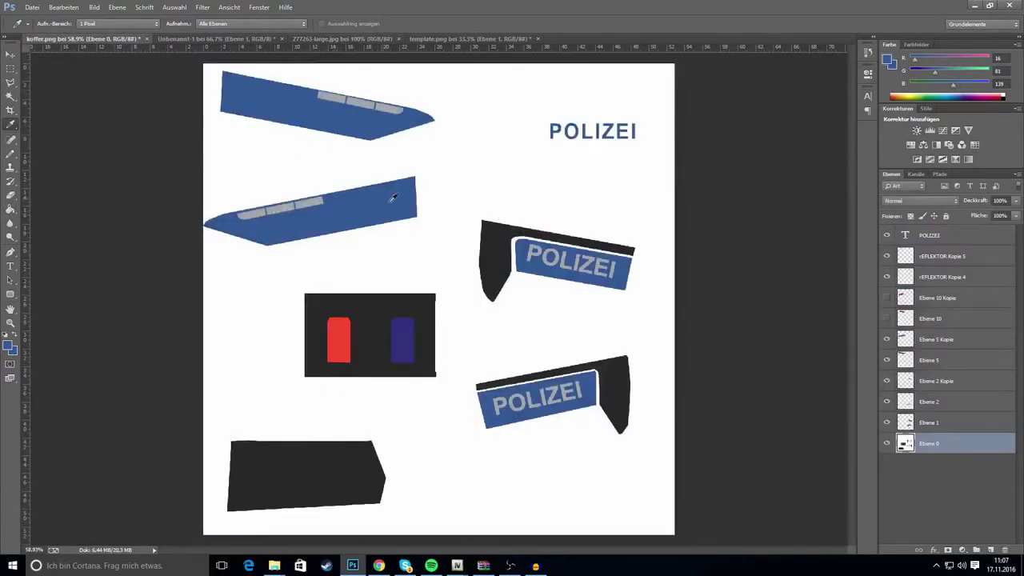
pyautogui.click(440, 39)
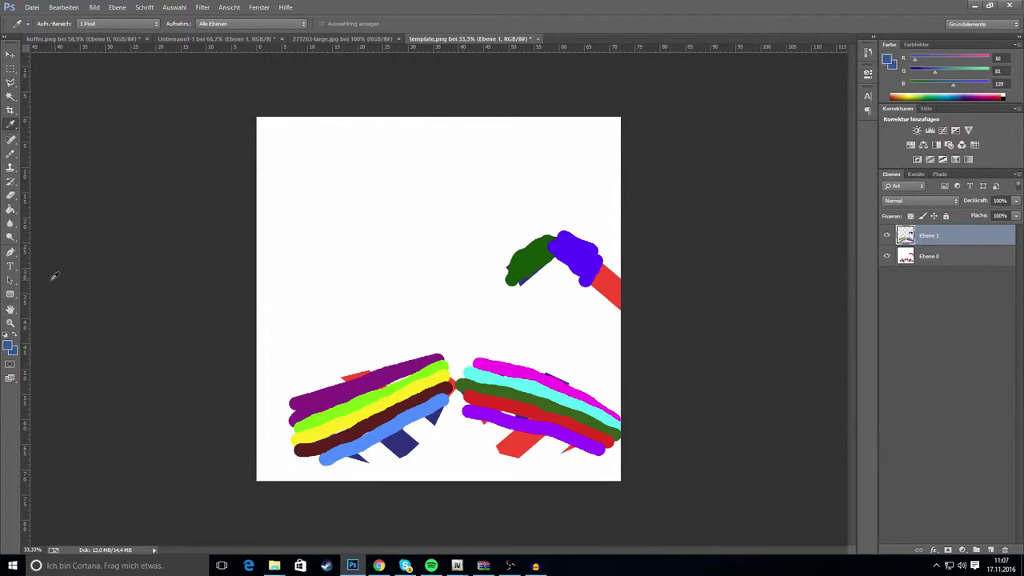
# Select a rectangle about 28.9 by 23.6 cm around the green and blue-violet markings and delete them from Ebene 1.
pyautogui.click(8, 81)
pyautogui.click(310, 40)
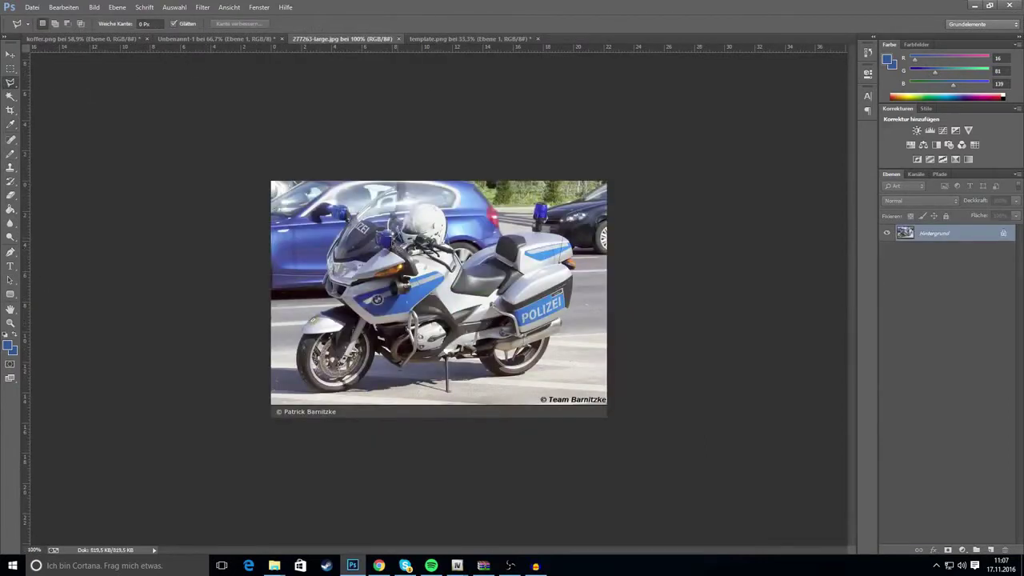
pyautogui.click(472, 38)
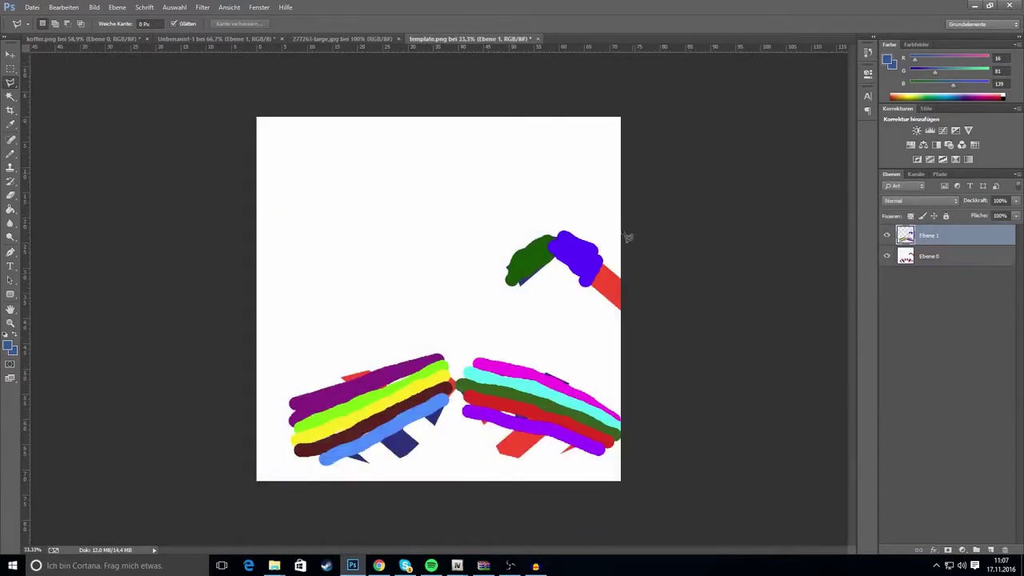
pyautogui.click(951, 264)
pyautogui.click(10, 68)
pyautogui.moveTo(475, 217); pyautogui.dragTo(677, 335)
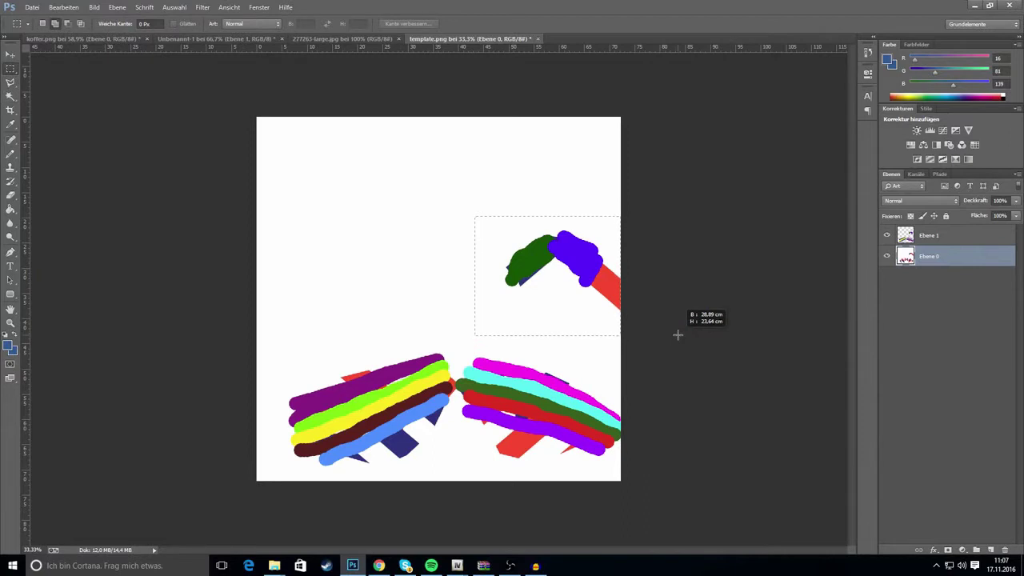
pyautogui.click(934, 235)
pyautogui.press('Delete')
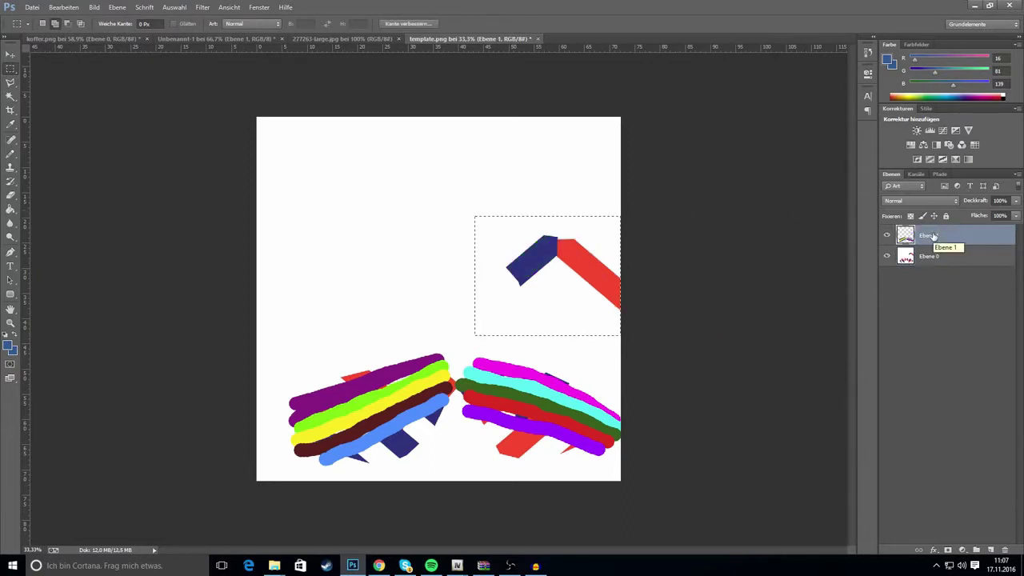
# Add a new layer between Ebene 1 and Ebene 0 and fill the selected rectangle on it with the sampled blue.
pyautogui.click(992, 551)
pyautogui.moveTo(934, 235); pyautogui.dragTo(930, 259)
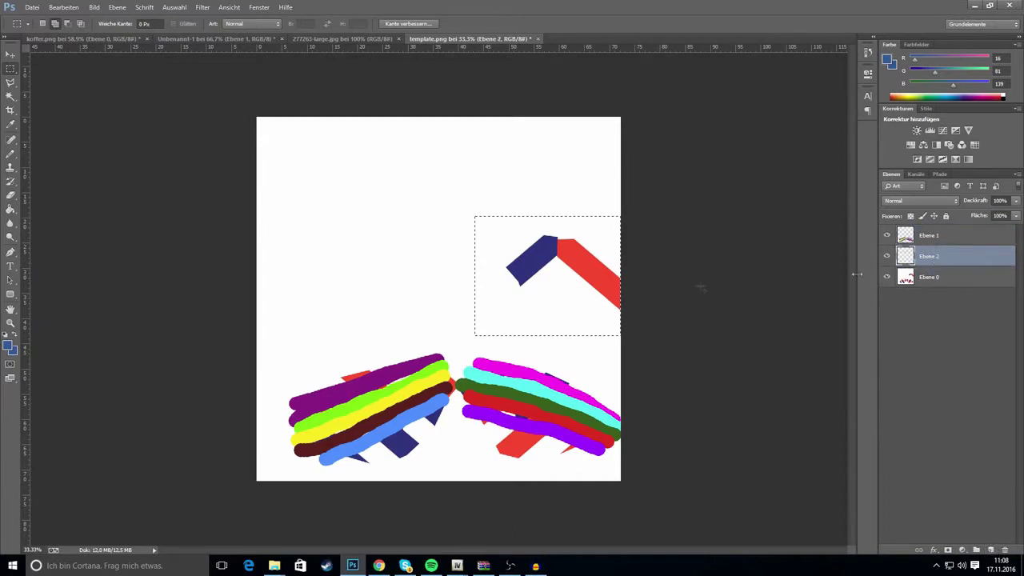
pyautogui.click(11, 209)
pyautogui.click(553, 250)
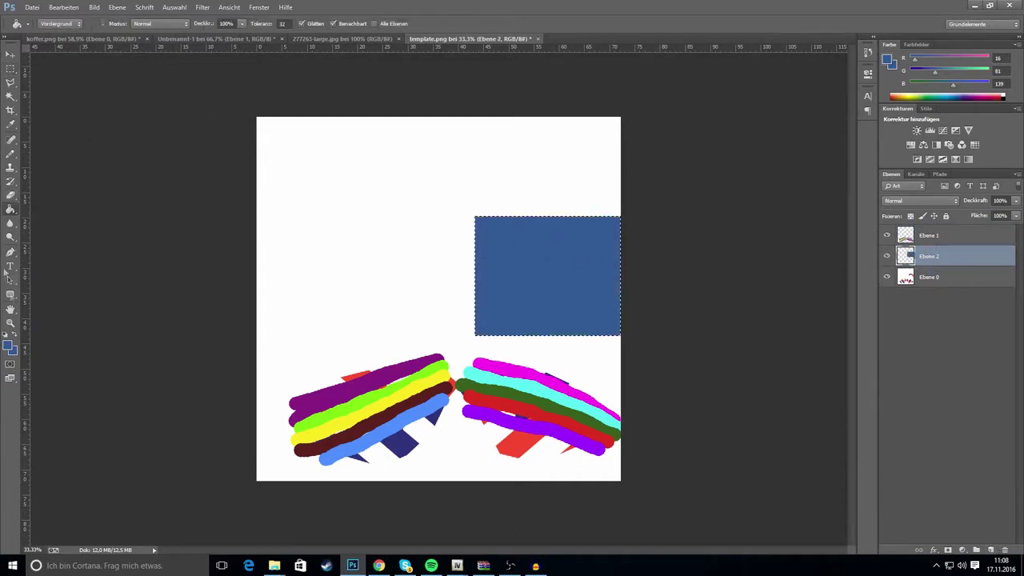
# Set the foreground color to white, refill the blue rectangle on Ebene 2 with it, and clear the selection.
pyautogui.click(9, 347)
pyautogui.moveTo(570, 222); pyautogui.dragTo(443, 134)
pyautogui.click(808, 169)
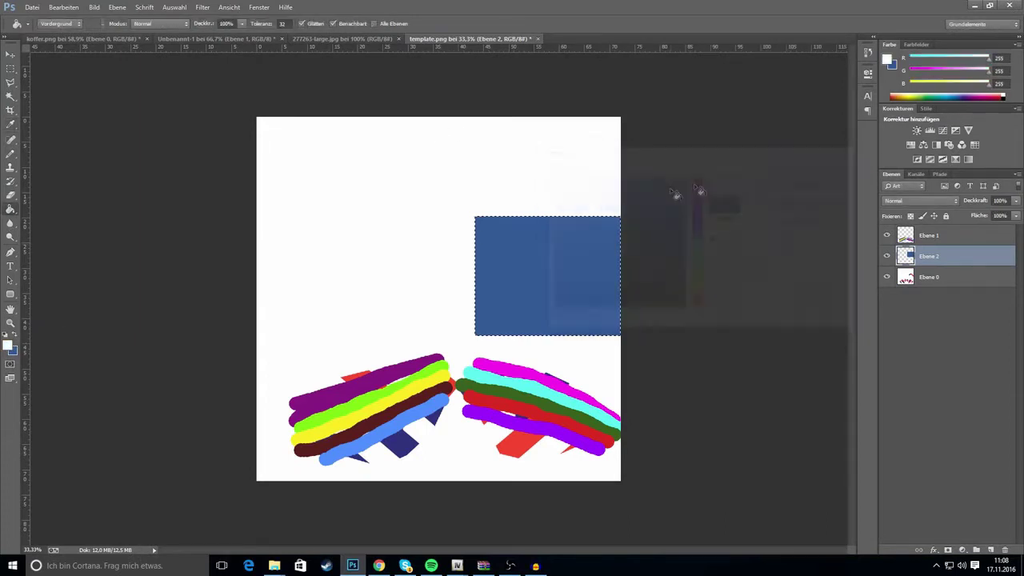
pyautogui.click(555, 264)
pyautogui.press('m')
pyautogui.moveTo(379, 173); pyautogui.dragTo(707, 393)
pyautogui.hotkey('ctrl', 'd')
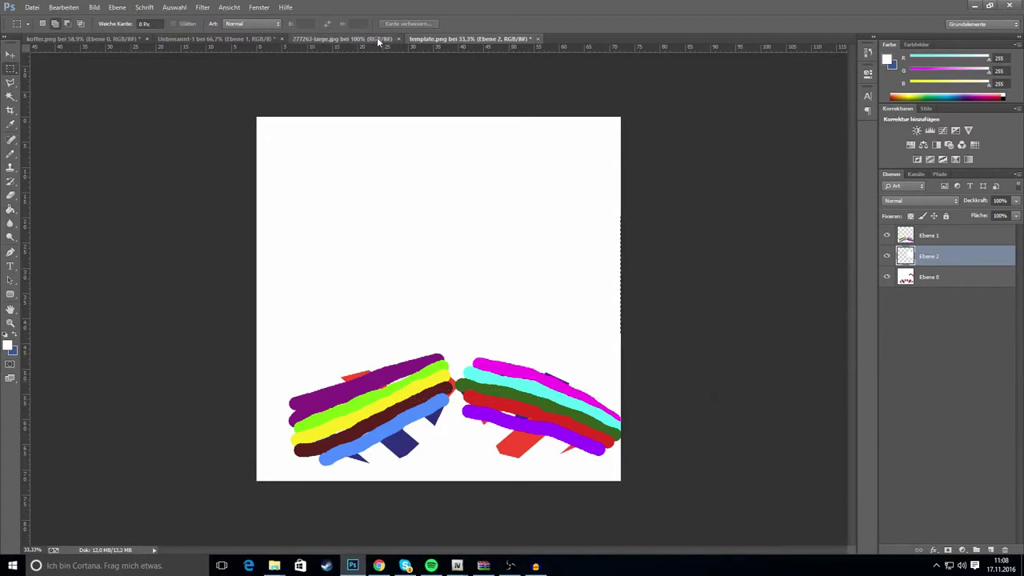
# Check the motorcycle reference photo, return to template.png, and choose the Polygonal Lasso tool.
pyautogui.click(342, 38)
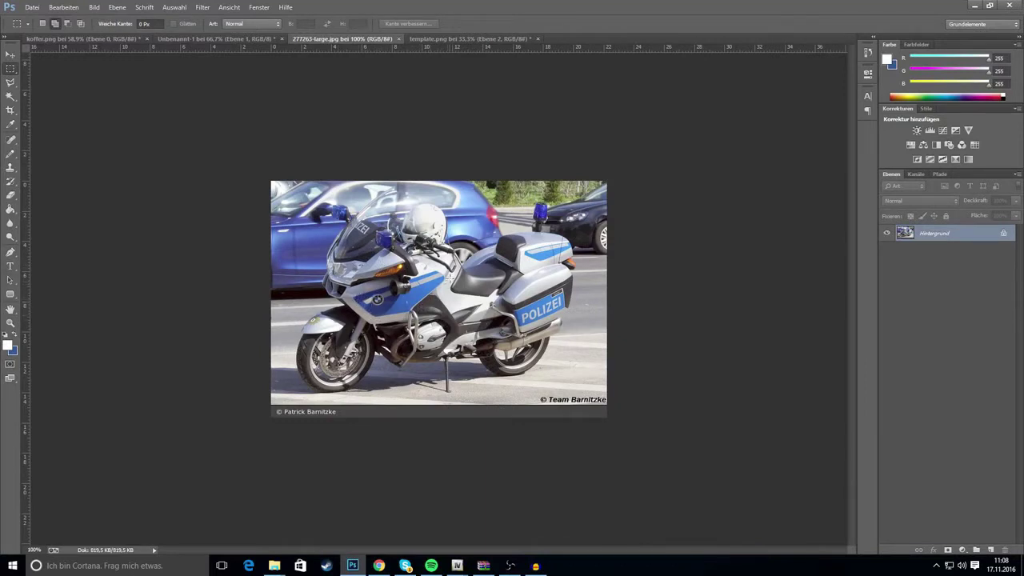
pyautogui.click(489, 39)
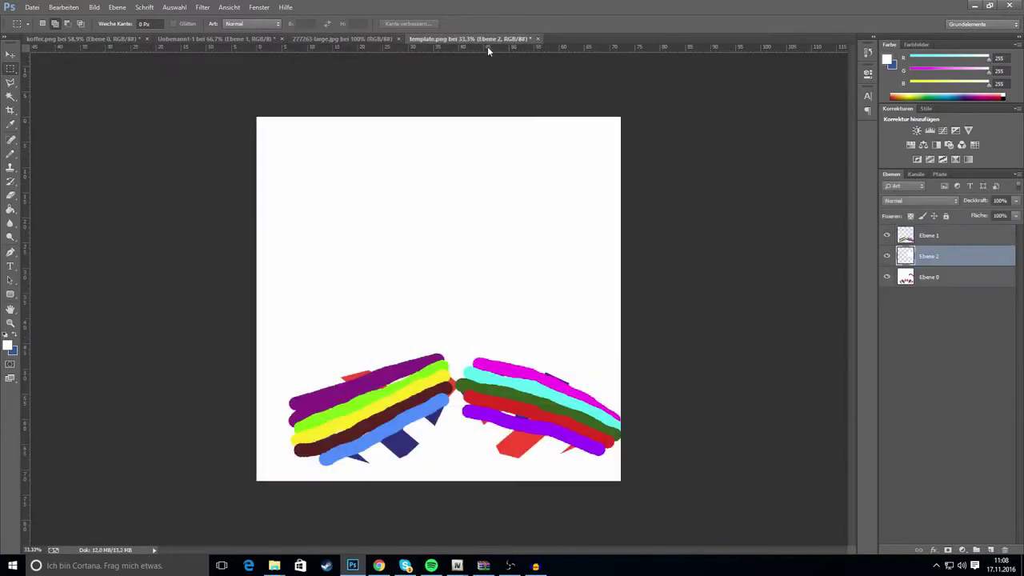
pyautogui.click(10, 82)
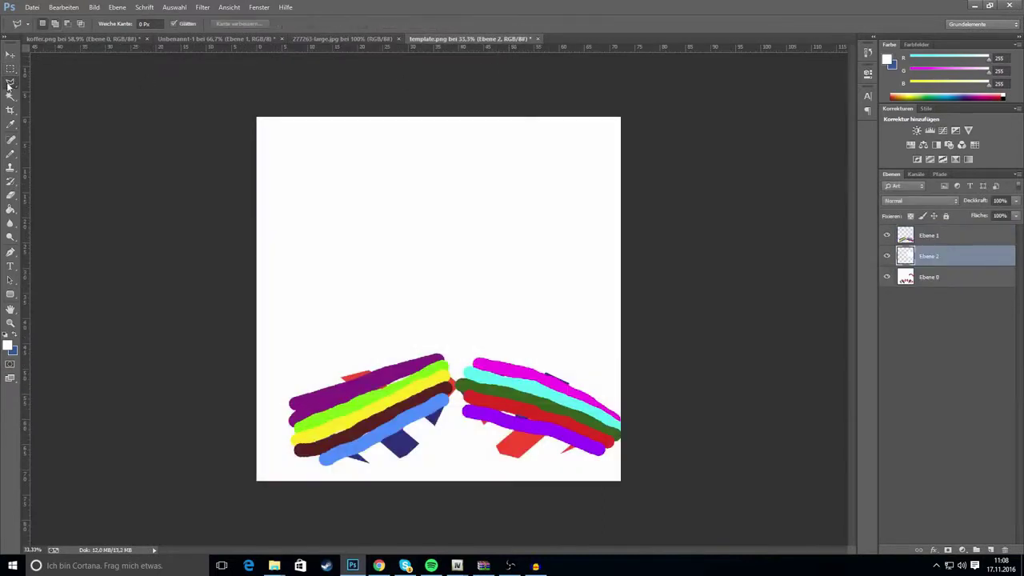
pyautogui.rightClick(9, 86)
pyautogui.click(46, 91)
# Place the OpenIV Model Viewer beside the reference photo and compare the fairing's color stripes around the BMW logo with the real motorcycle.
pyautogui.click(456, 565)
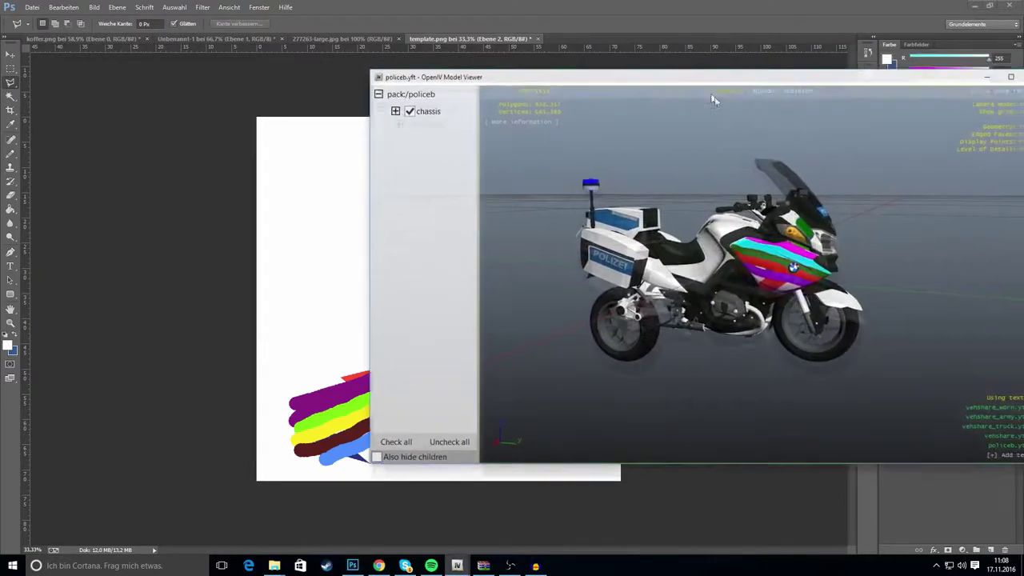
pyautogui.click(336, 38)
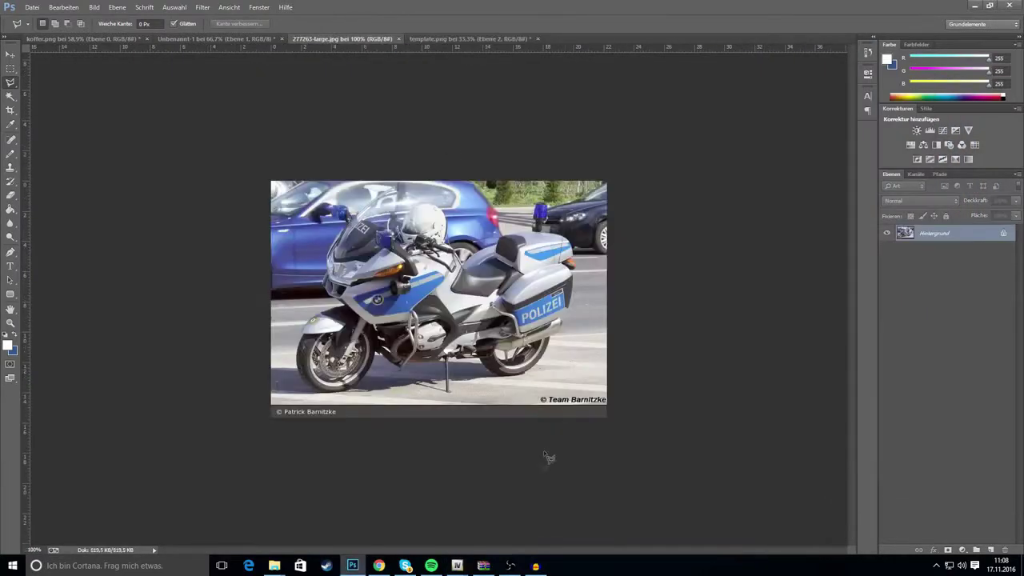
pyautogui.moveTo(456, 565)
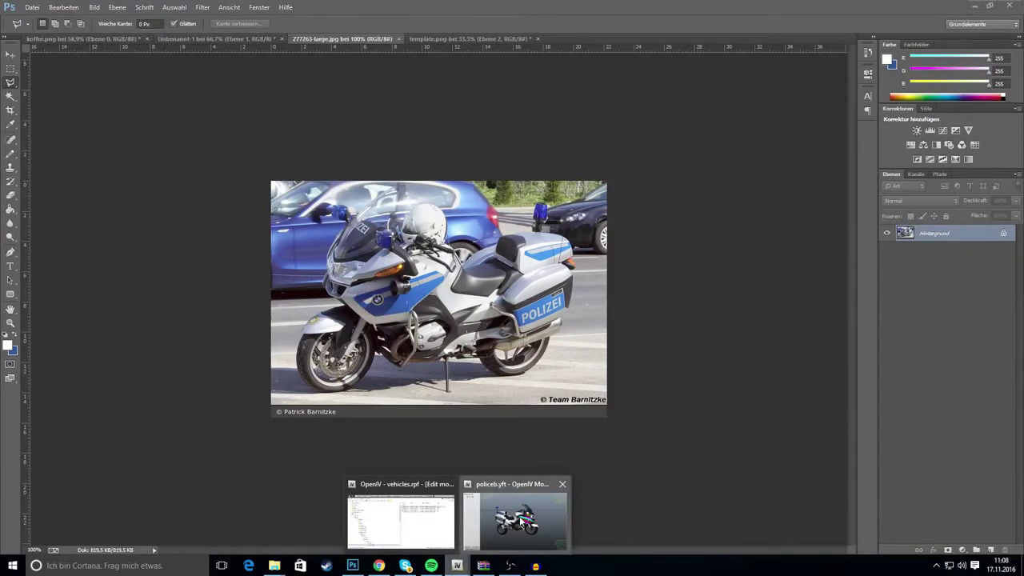
pyautogui.click(512, 516)
pyautogui.moveTo(606, 78); pyautogui.dragTo(883, 122)
pyautogui.moveTo(883, 216); pyautogui.dragTo(558, 308)
pyautogui.moveTo(891, 326); pyautogui.dragTo(864, 326)
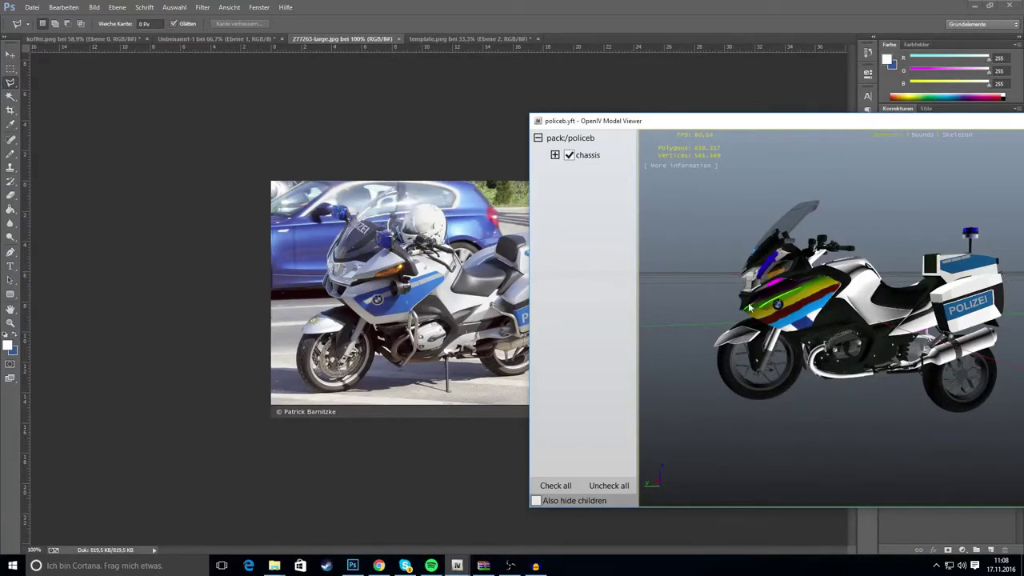
pyautogui.moveTo(753, 306); pyautogui.dragTo(752, 327)
pyautogui.scroll(6, 767, 313)
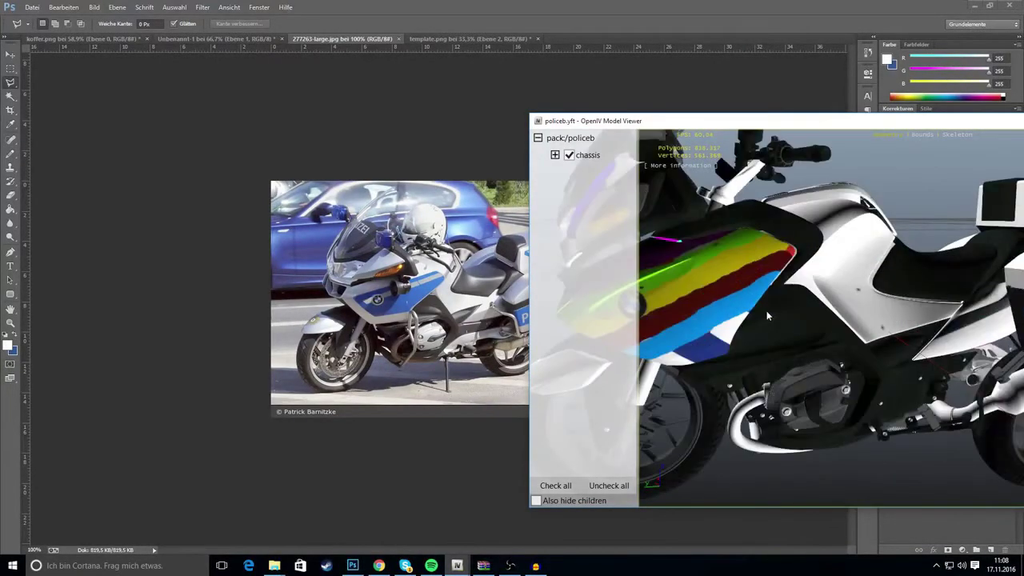
pyautogui.moveTo(737, 314); pyautogui.dragTo(829, 322)
pyautogui.moveTo(804, 358); pyautogui.dragTo(715, 355)
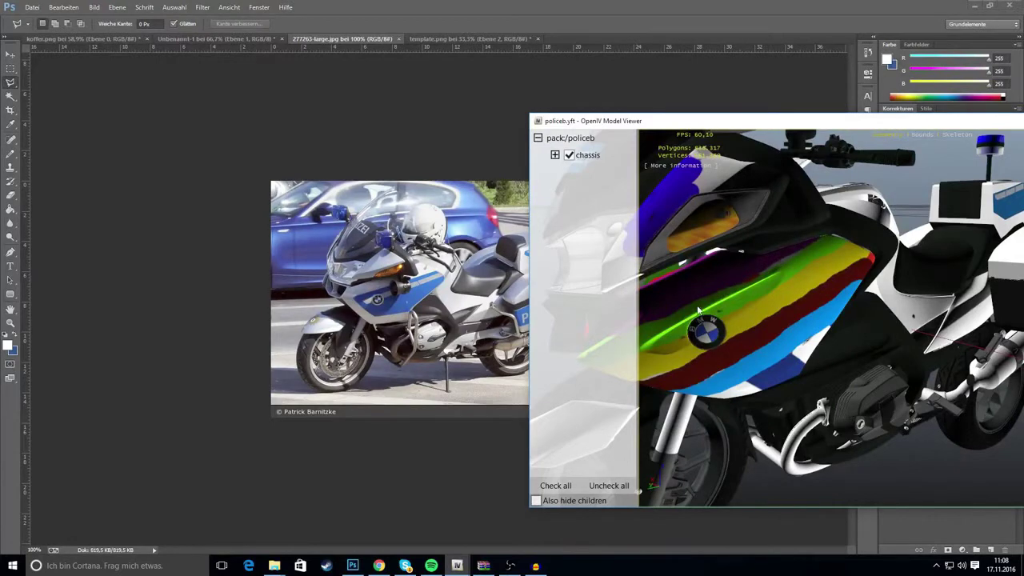
# Examine the stripes on the motorcycle's left fairing in the Model Viewer from the front and from the side.
pyautogui.moveTo(698, 311); pyautogui.dragTo(661, 331)
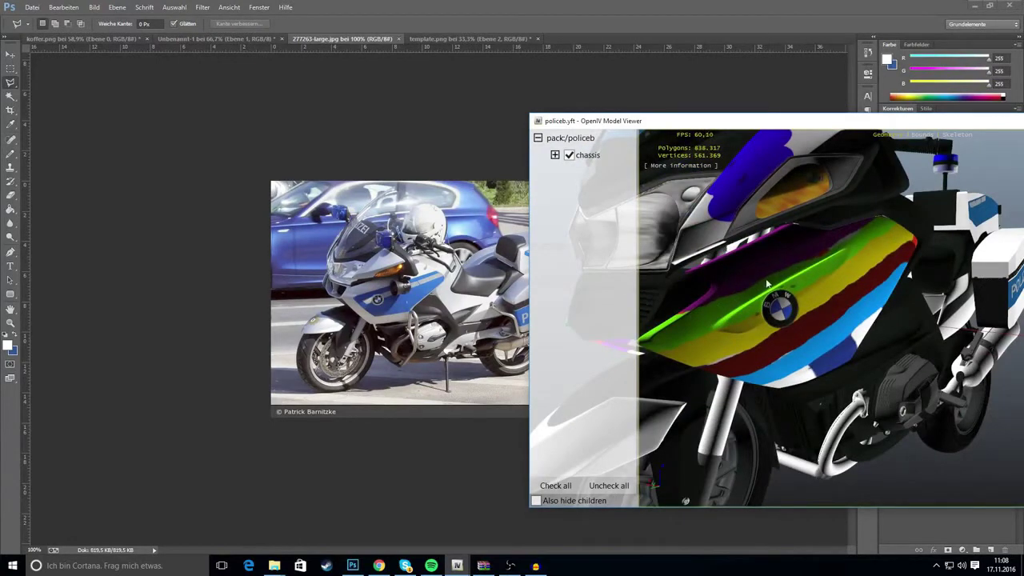
pyautogui.moveTo(871, 218); pyautogui.dragTo(827, 277)
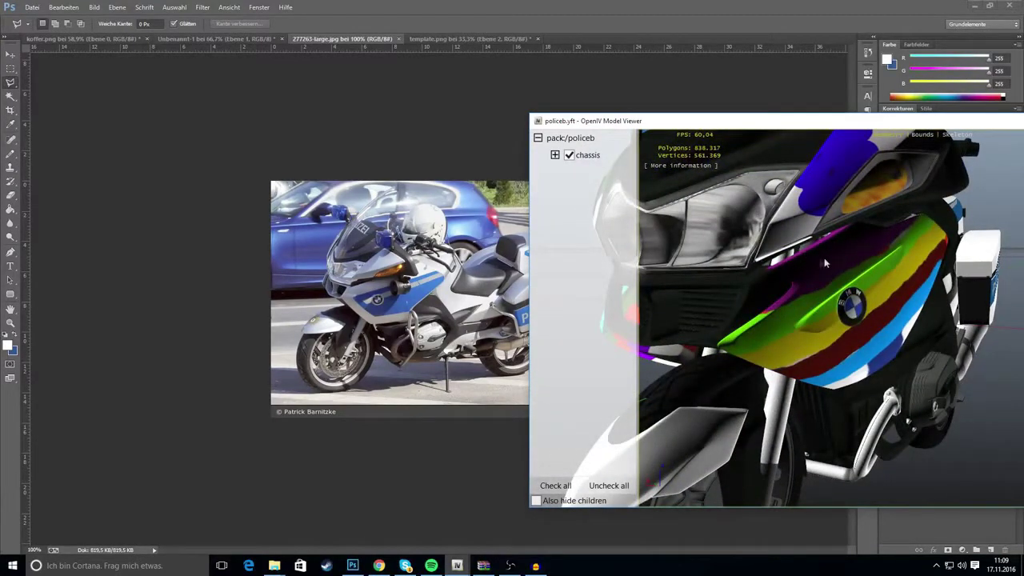
pyautogui.moveTo(855, 254); pyautogui.dragTo(740, 246)
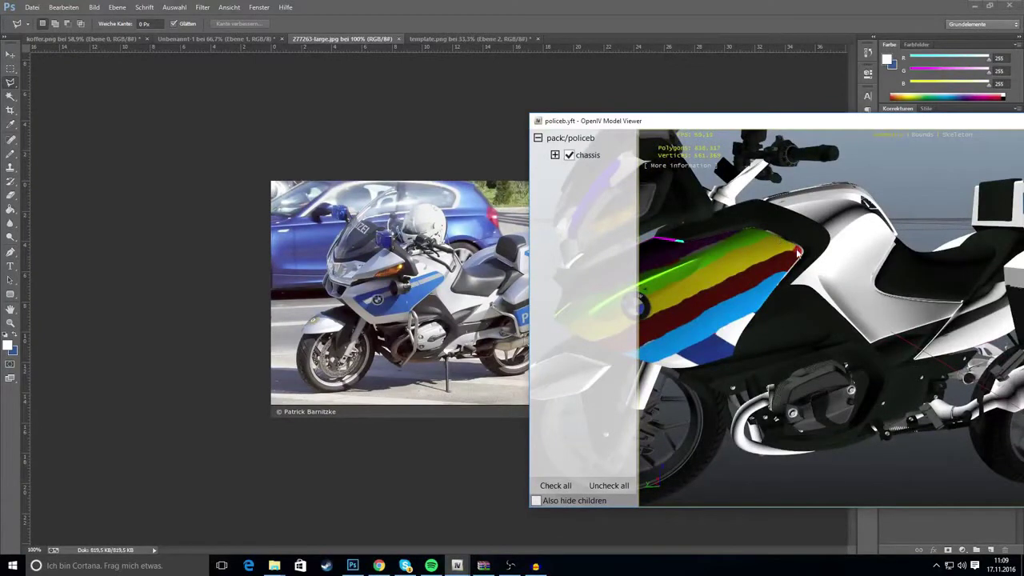
pyautogui.moveTo(741, 327); pyautogui.dragTo(737, 370)
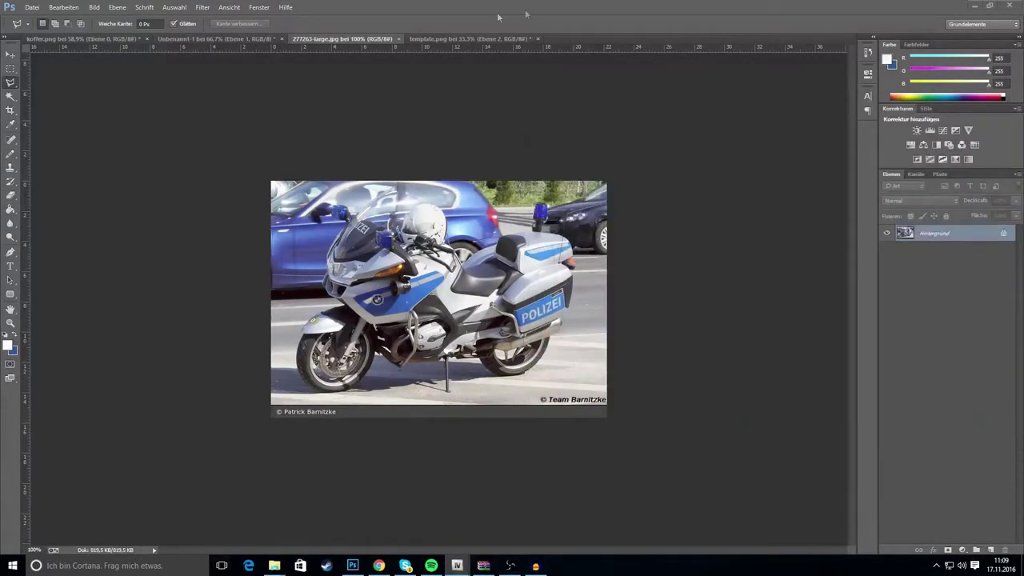
# In template.png, outline the left fairing area from the light green to the light blue stripe with the Polygonal Lasso.
pyautogui.click(455, 40)
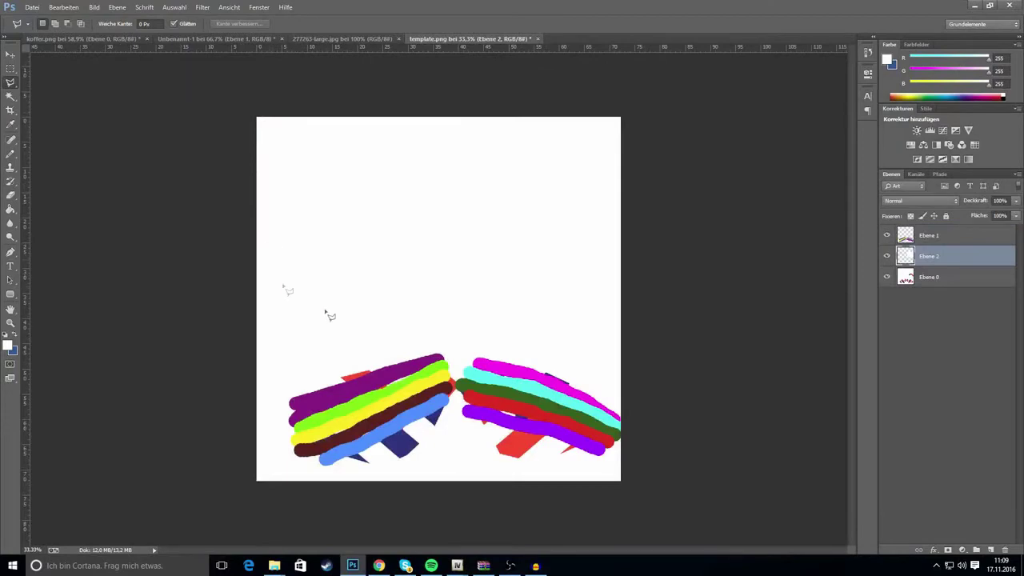
pyautogui.scroll(5, 349, 414)
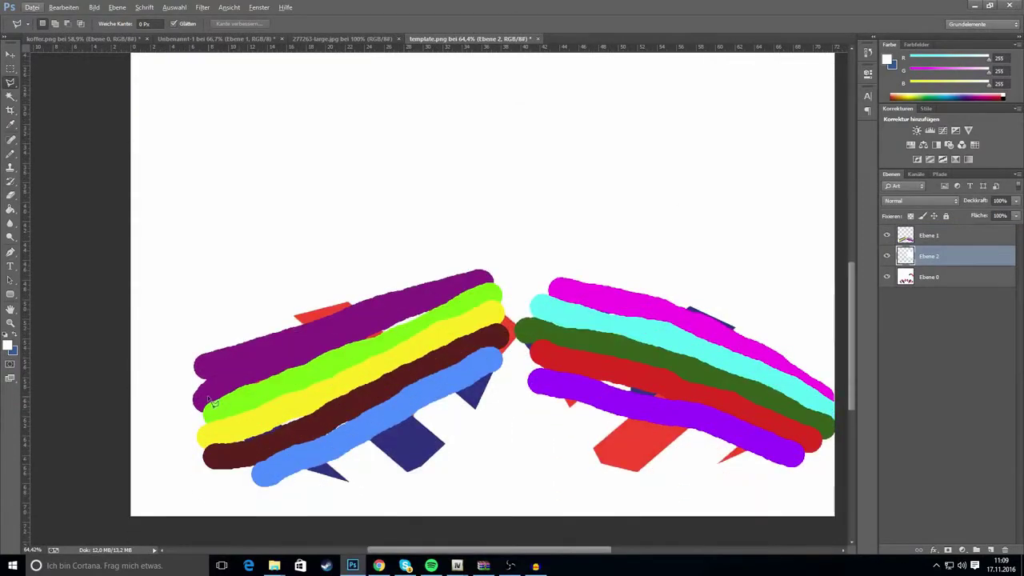
pyautogui.moveTo(195, 414)
pyautogui.mouseDown()
pyautogui.moveTo(318, 377)
pyautogui.moveTo(496, 288)
pyautogui.moveTo(506, 295)
pyautogui.moveTo(514, 278)
pyautogui.moveTo(520, 346)
pyautogui.moveTo(503, 405)
pyautogui.moveTo(516, 364)
pyautogui.moveTo(293, 487)
pyautogui.moveTo(240, 499)
pyautogui.moveTo(197, 416)
pyautogui.mouseUp()
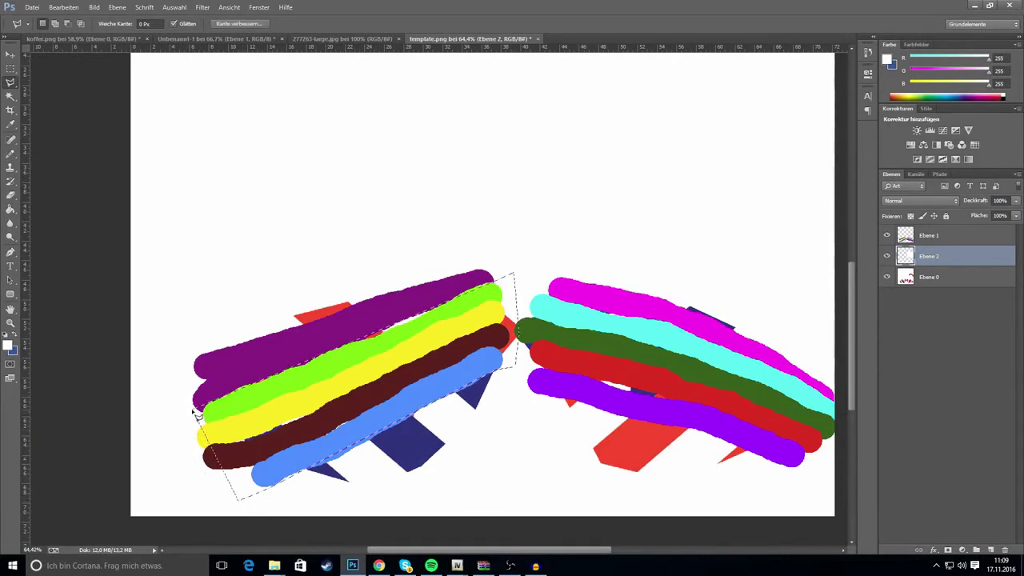
# Add a new layer between Ebene 1 and Ebene 2 and fill the left fairing selection on it with the blue background color.
pyautogui.click(990, 550)
pyautogui.doubleClick(930, 257)
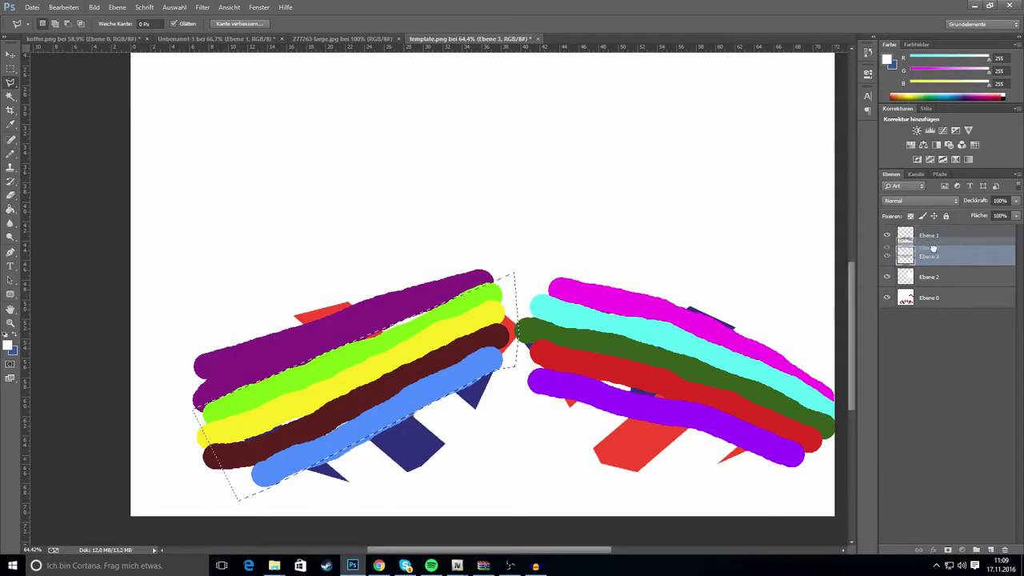
pyautogui.doubleClick(928, 235)
pyautogui.click(969, 239)
pyautogui.click(939, 257)
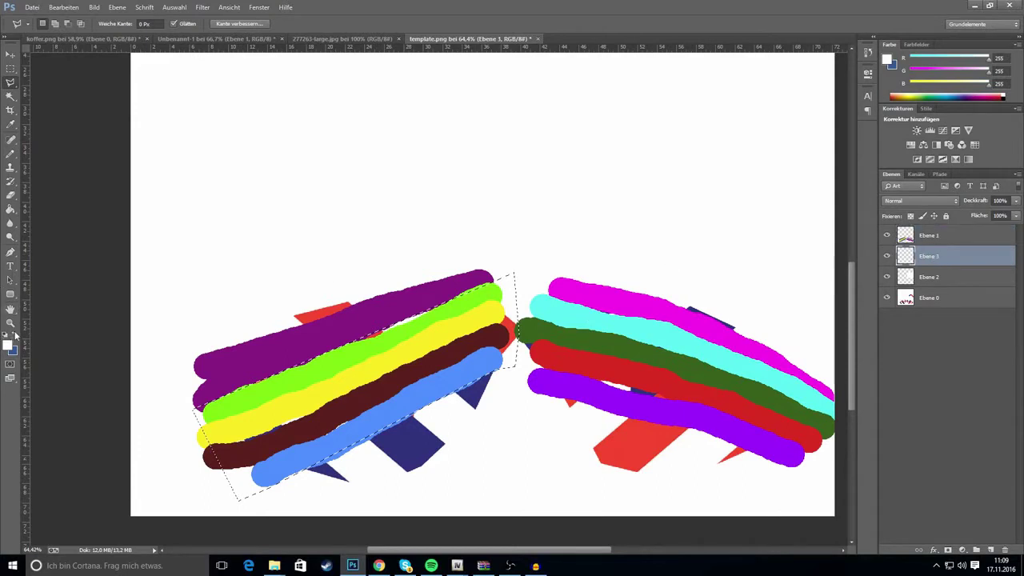
pyautogui.click(14, 336)
pyautogui.click(10, 209)
pyautogui.click(303, 391)
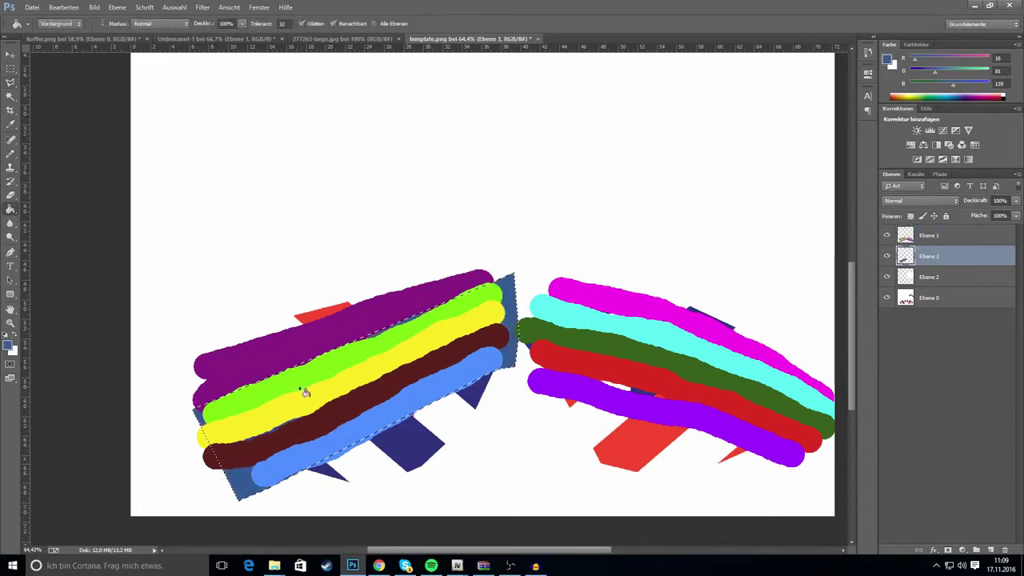
# Clear the selection and move Ebene 3 with the blue area above Ebene 1.
pyautogui.click(10, 68)
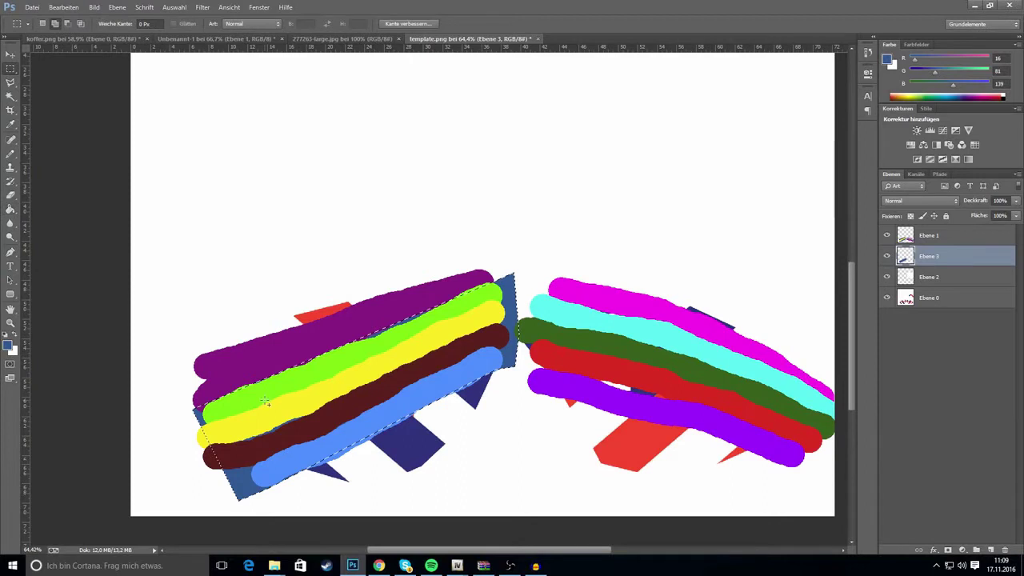
pyautogui.click(11, 83)
pyautogui.click(319, 417)
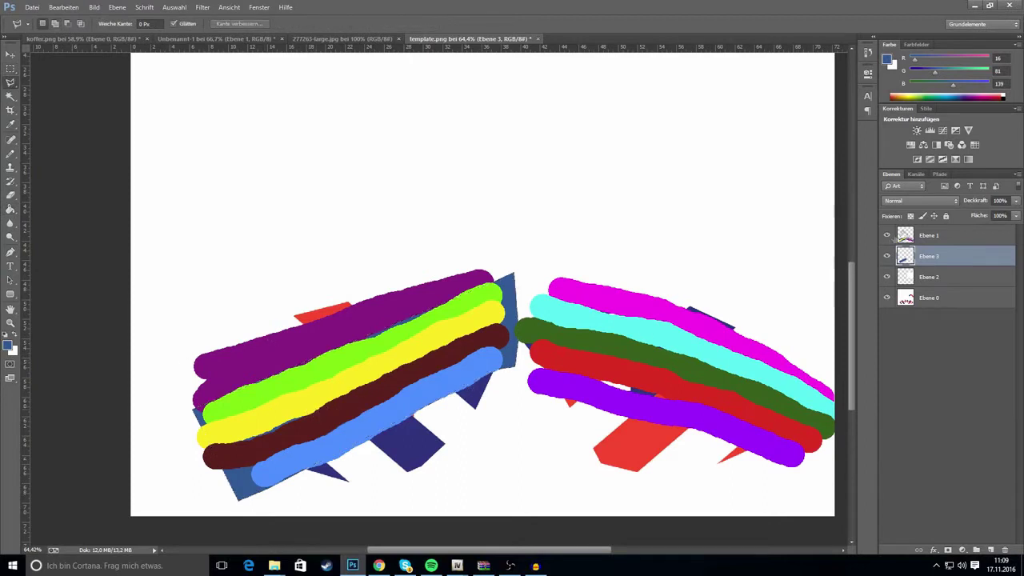
pyautogui.moveTo(930, 254)
pyautogui.mouseDown()
pyautogui.moveTo(933, 235)
pyautogui.moveTo(925, 271)
pyautogui.moveTo(925, 237)
pyautogui.mouseUp()
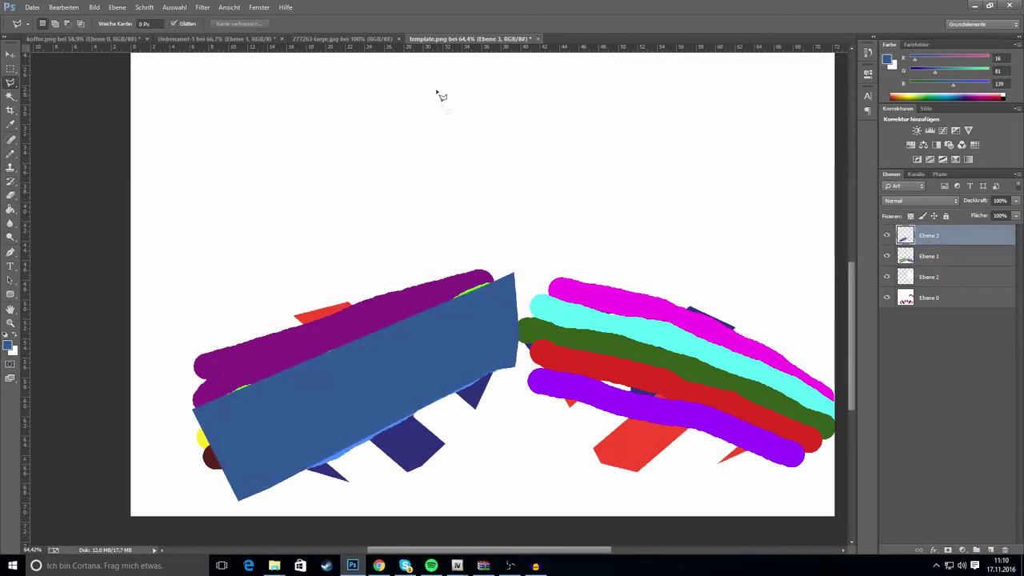
# Examine the right fairing's colored stripes in the OpenIV Model Viewer and return to the Photoshop template.
pyautogui.moveTo(1023, 60); pyautogui.dragTo(550, 75)
pyautogui.moveTo(551, 232); pyautogui.dragTo(626, 264)
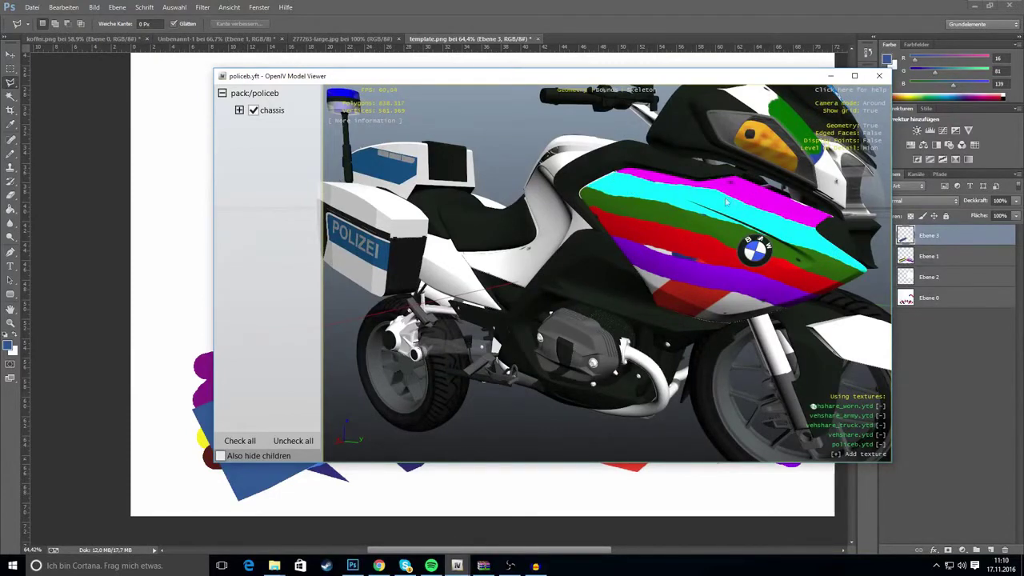
pyautogui.click(830, 76)
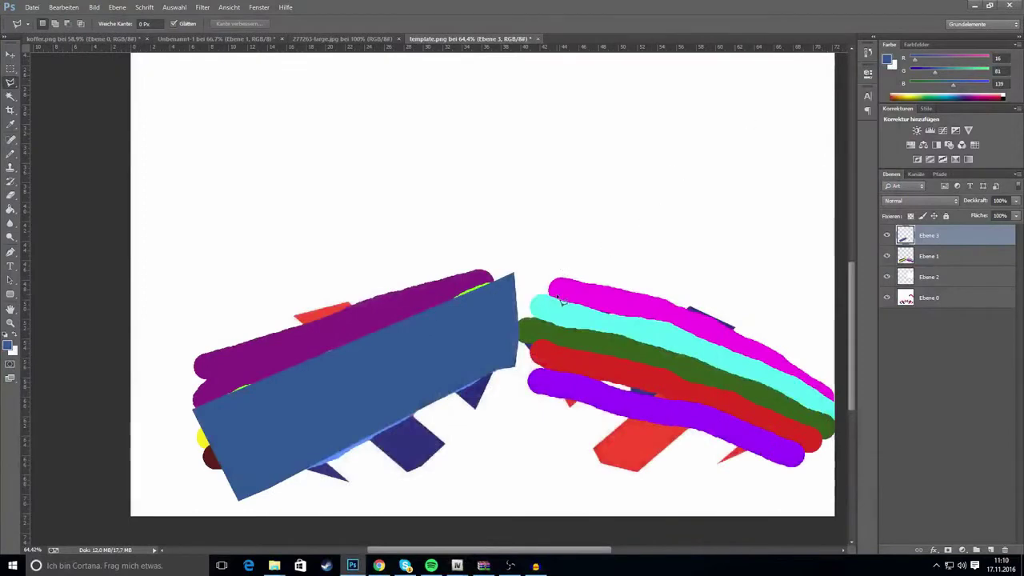
pyautogui.click(457, 565)
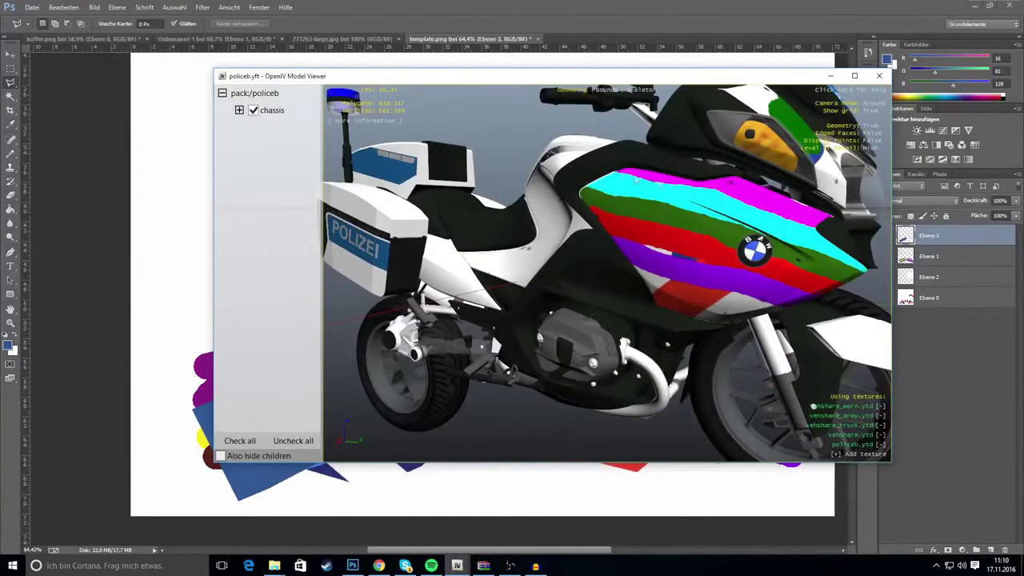
pyautogui.click(824, 78)
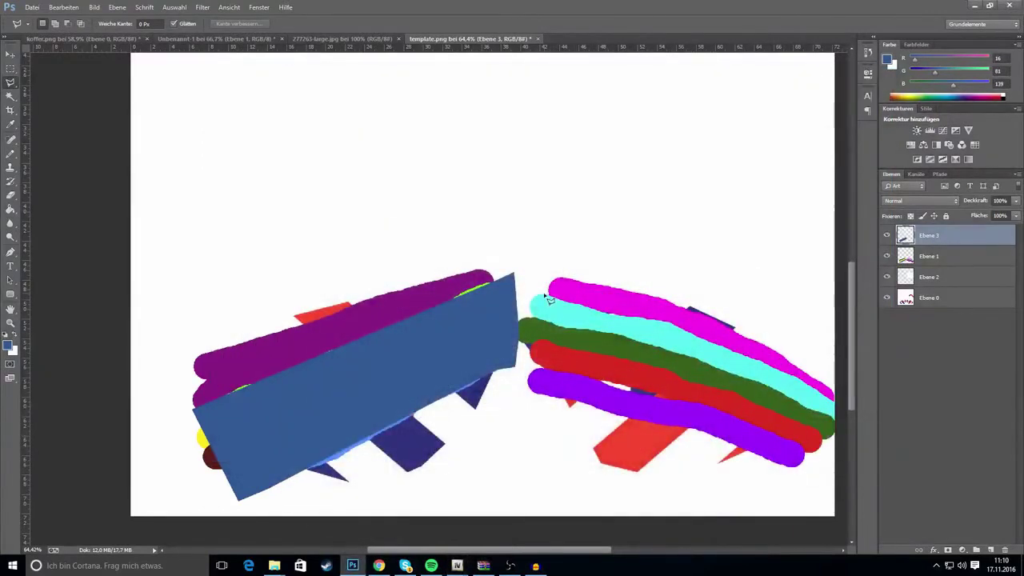
# Outline the right fairing area from the cyan to the violet stripe with the Polygonal Lasso, extending to the canvas edge.
pyautogui.click(838, 385)
pyautogui.click(837, 480)
pyautogui.click(525, 392)
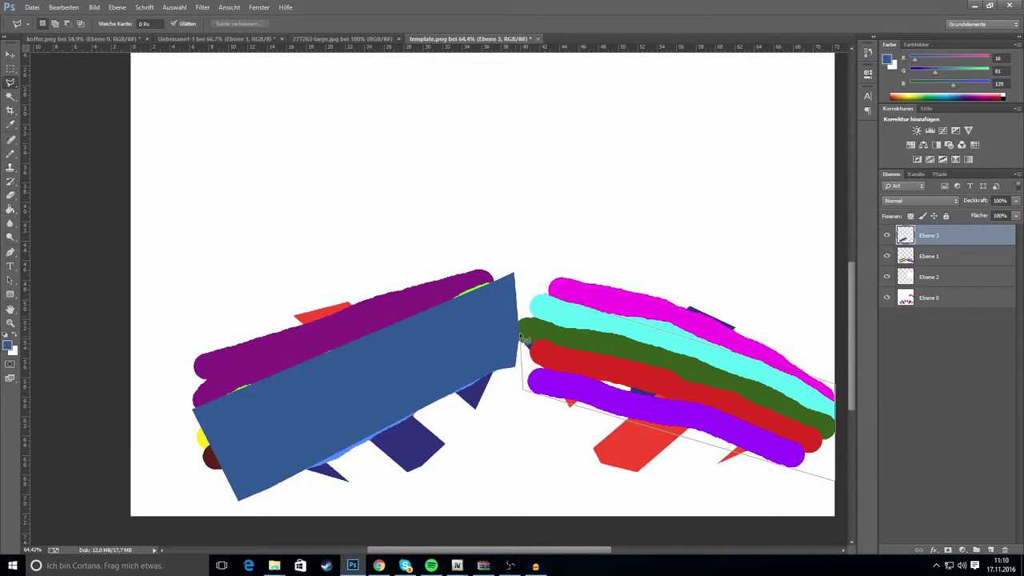
pyautogui.click(523, 279)
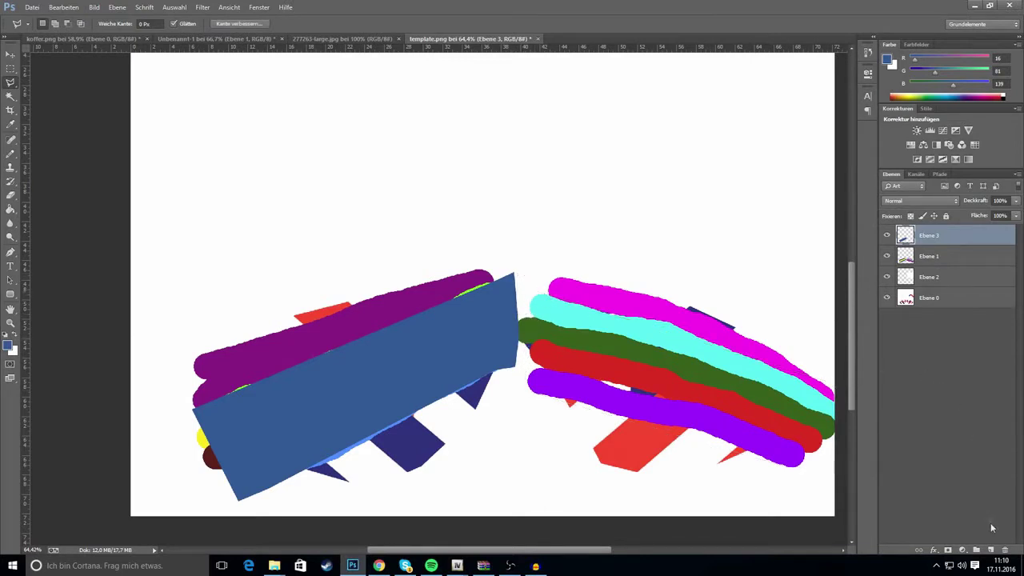
# Add a new layer on top, fill the right fairing selection with the same blue, and clear the selection.
pyautogui.click(992, 549)
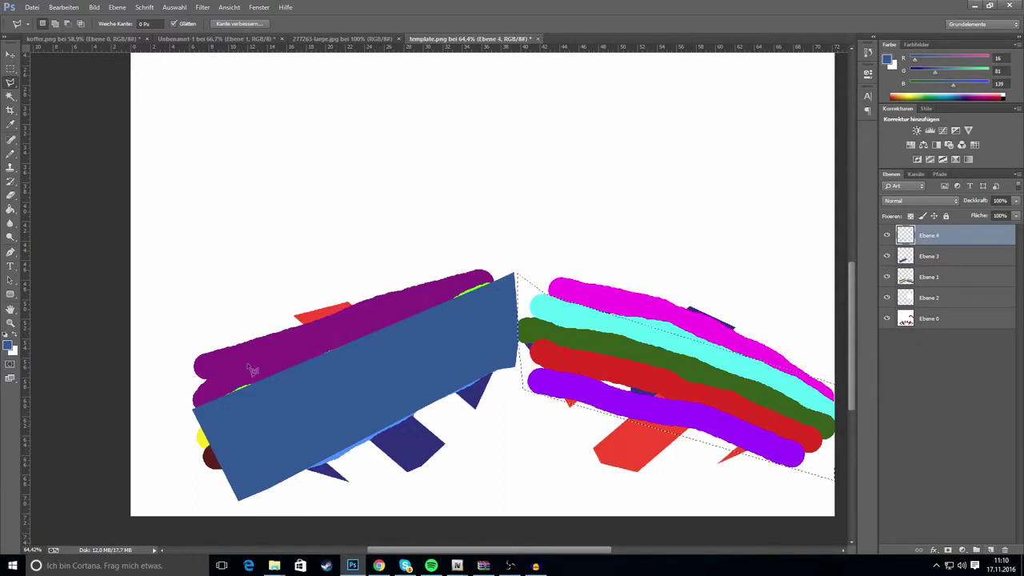
pyautogui.click(10, 209)
pyautogui.click(602, 326)
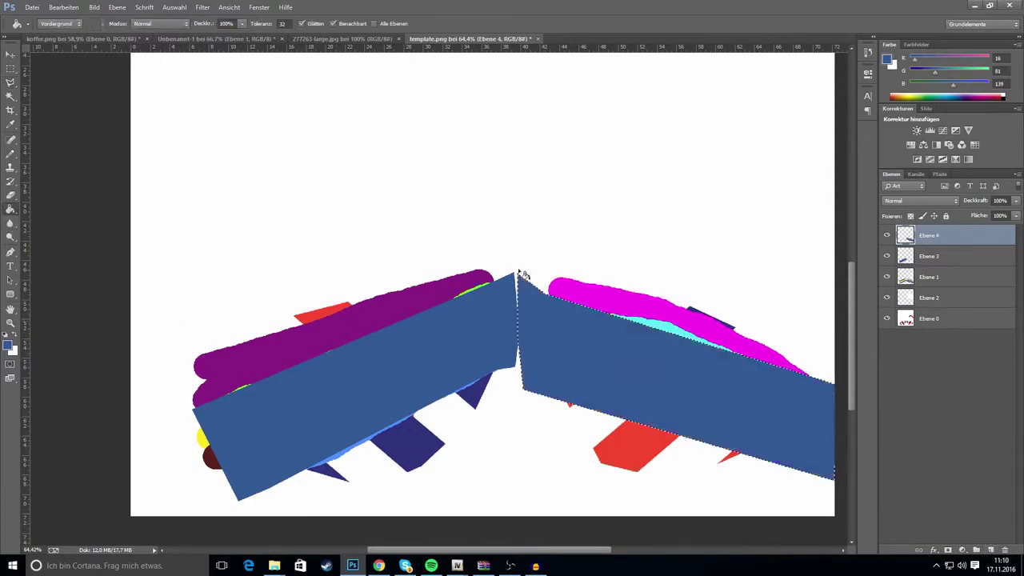
pyautogui.click(10, 68)
pyautogui.moveTo(512, 239); pyautogui.dragTo(844, 489)
pyautogui.scroll(-1, 344, 462)
pyautogui.moveTo(658, 551); pyautogui.dragTo(434, 524)
# Review the police motorcycle reference photo and the koffer.png artwork, and return to template.png.
pyautogui.click(296, 39)
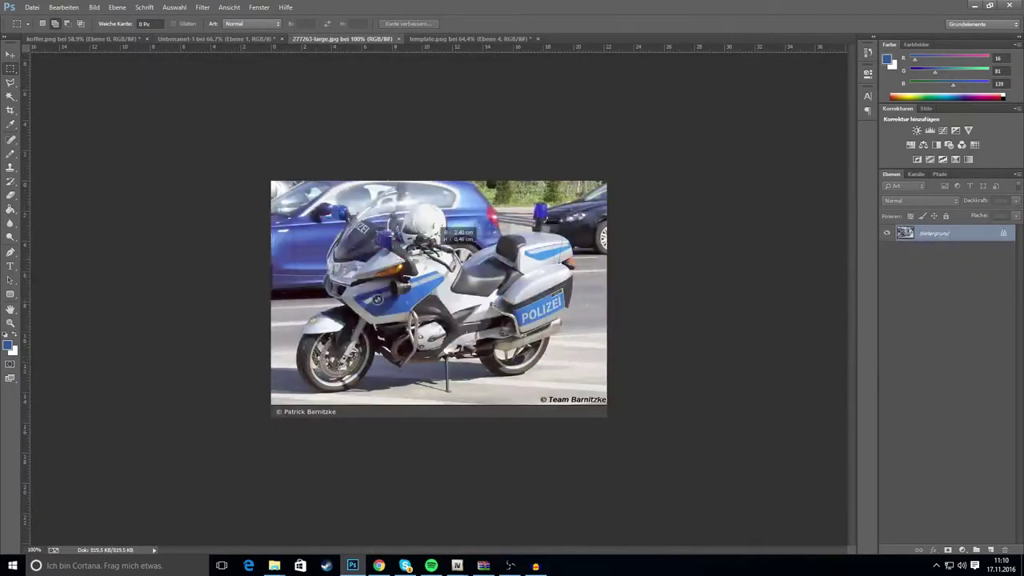
pyautogui.moveTo(592, 231); pyautogui.dragTo(260, 328)
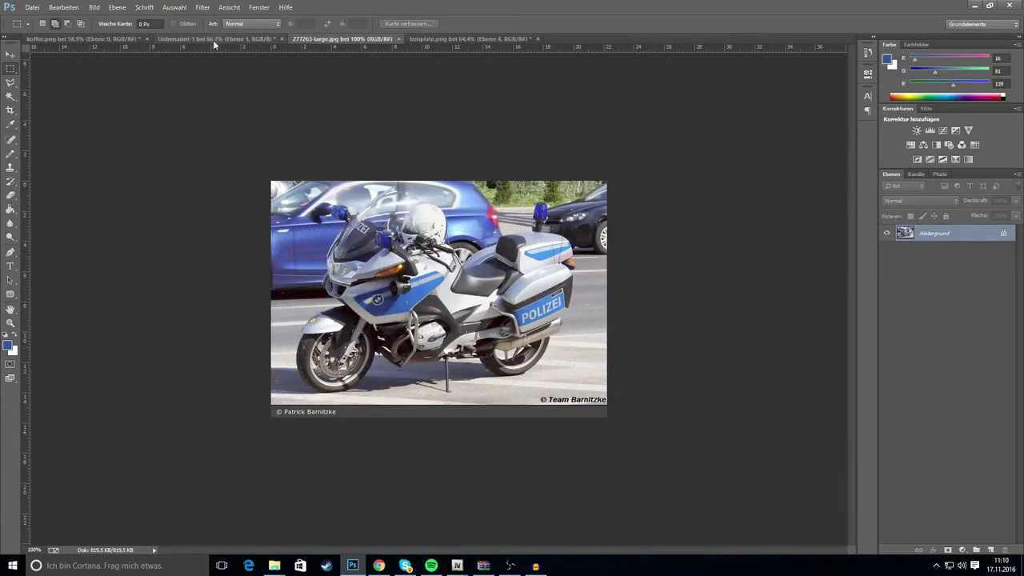
pyautogui.click(88, 39)
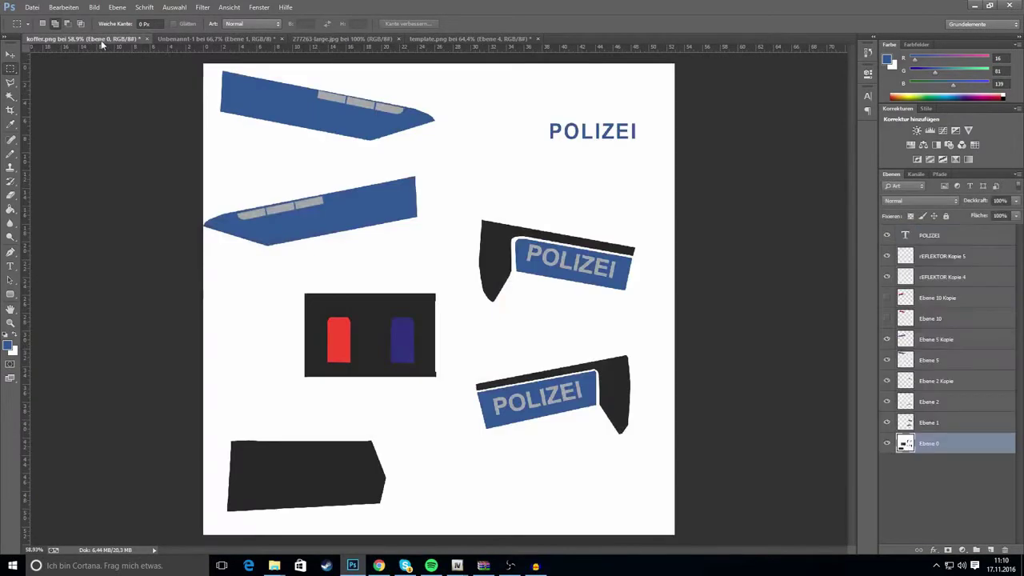
pyautogui.click(228, 40)
pyautogui.click(355, 38)
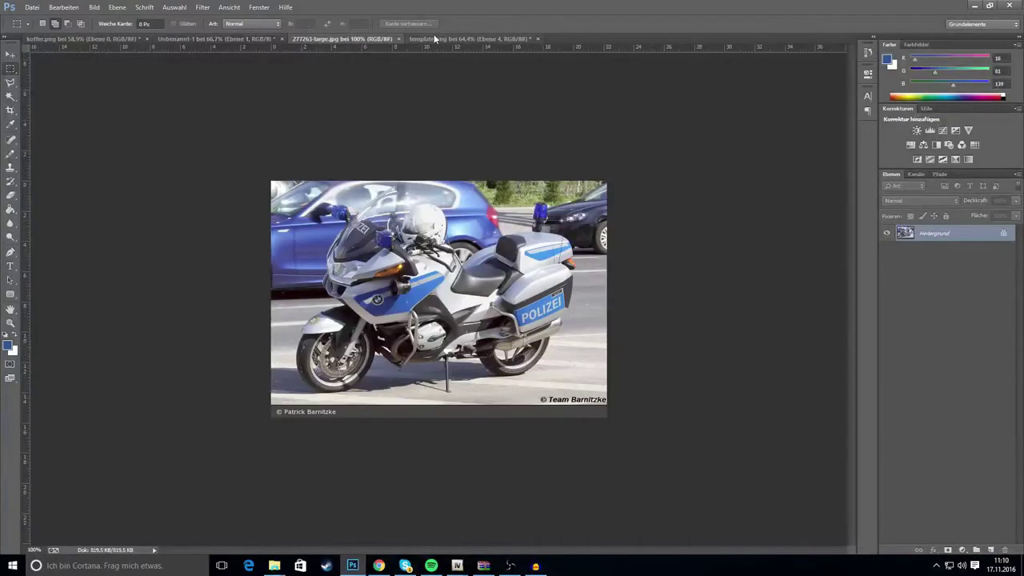
pyautogui.click(434, 38)
pyautogui.scroll(5, 296, 383)
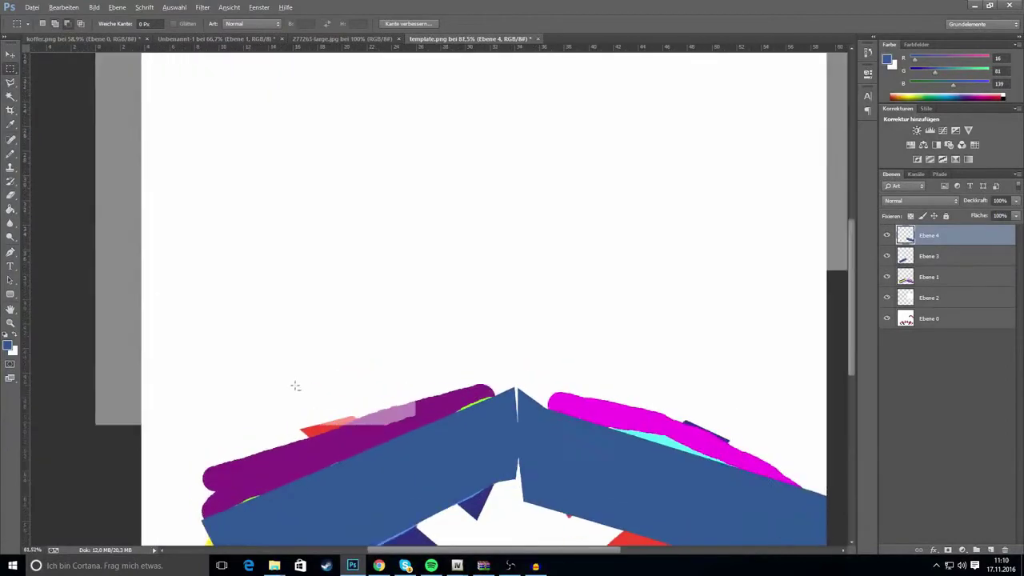
# Save the template as a PNG in the Desktop policeb folder, replacing the existing template.png.
pyautogui.click(32, 7)
pyautogui.click(64, 132)
pyautogui.click(538, 293)
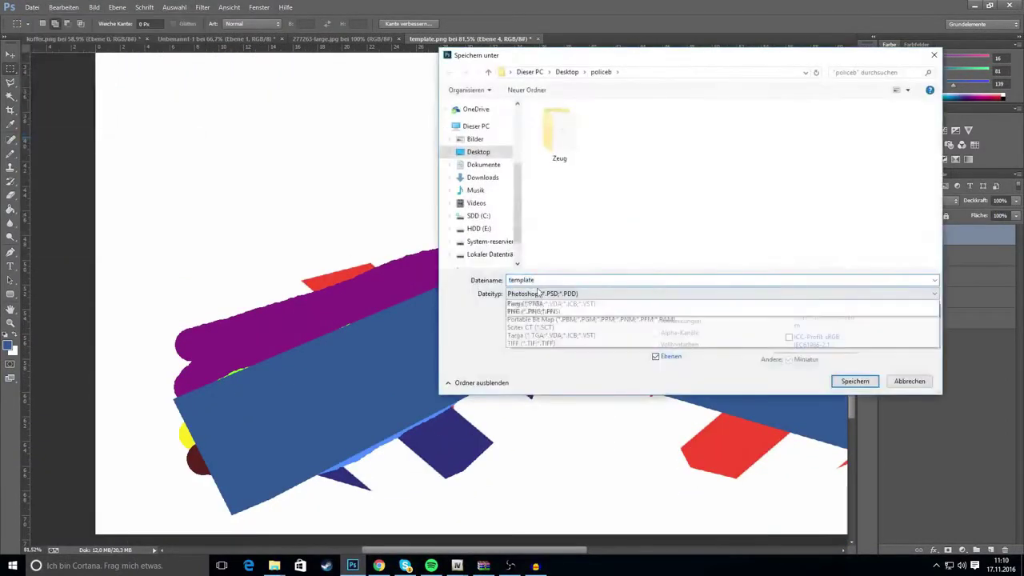
pyautogui.click(534, 433)
pyautogui.click(854, 382)
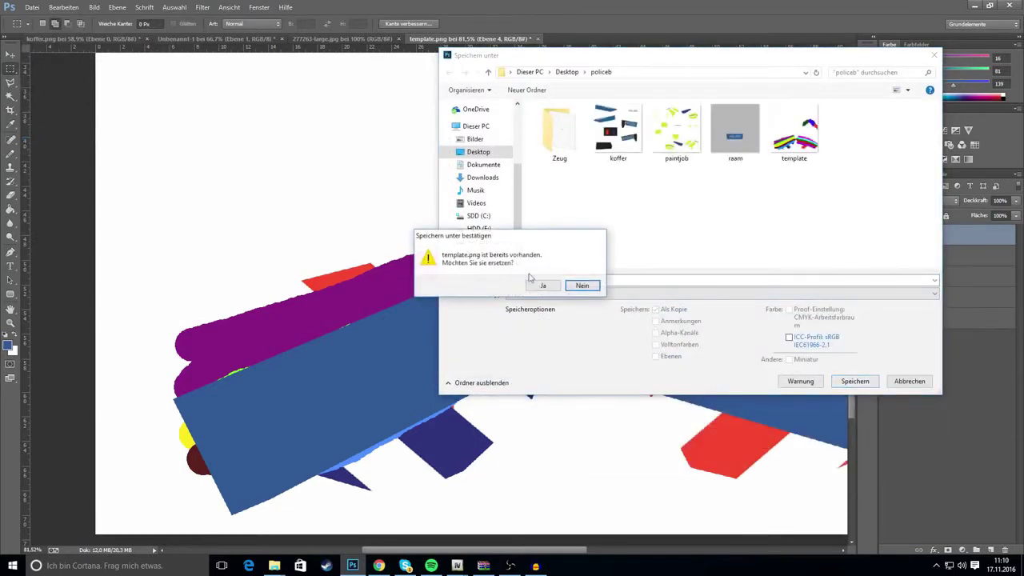
pyautogui.click(542, 285)
pyautogui.click(550, 176)
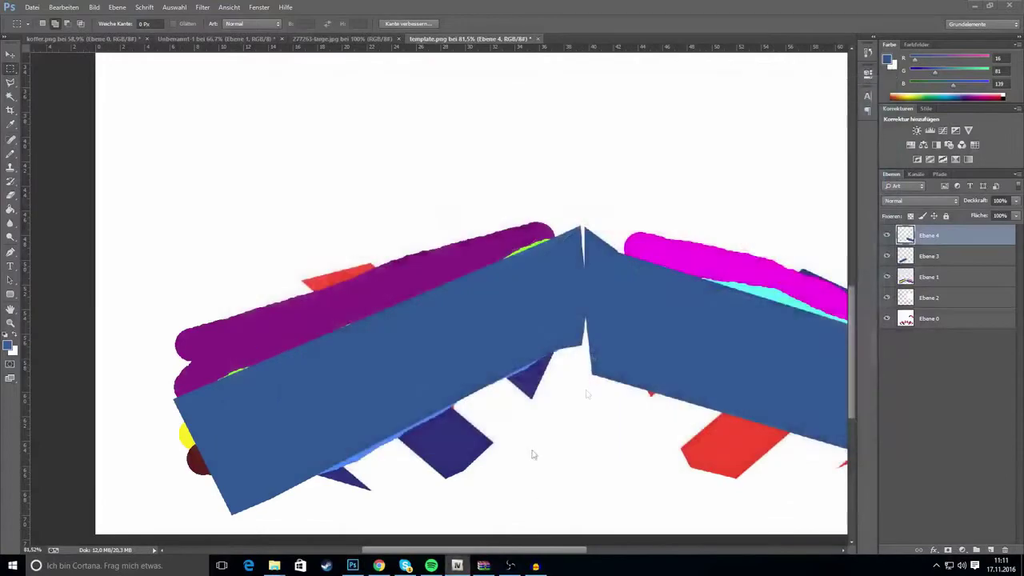
# Switch to OpenIV and open policeb.ytd in the Texture editor.
pyautogui.click(457, 564)
pyautogui.click(581, 163)
pyautogui.doubleClick(581, 163)
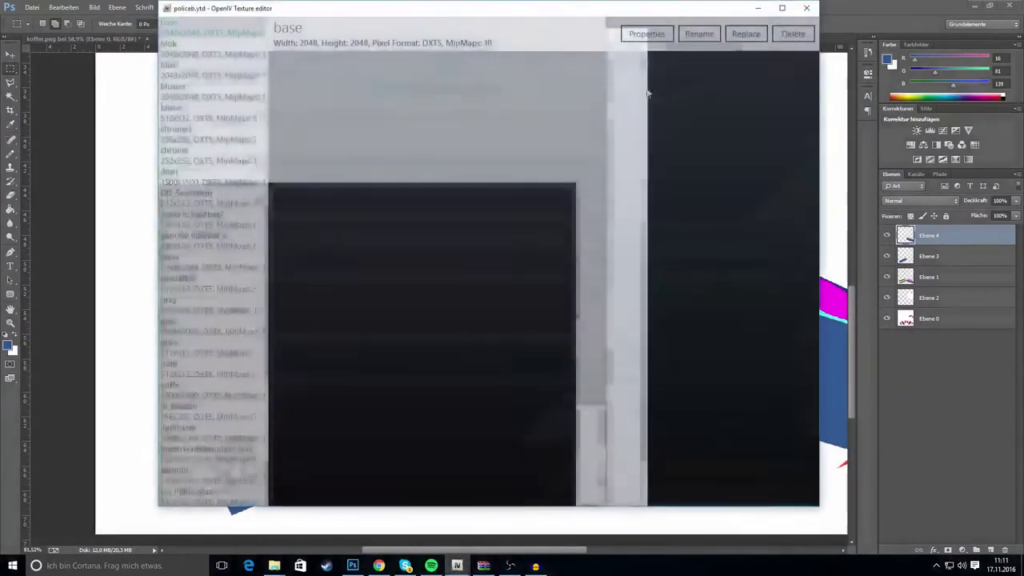
pyautogui.click(745, 63)
pyautogui.click(658, 25)
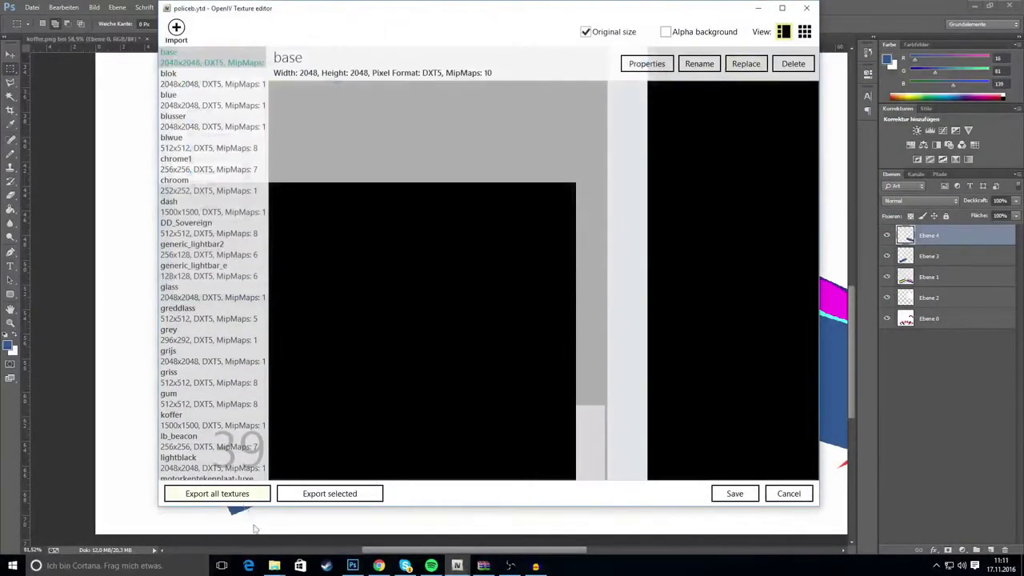
# Import the updated template image from the policeb folder into policeb.ytd, save it, and inspect the fairing in the Model Viewer.
pyautogui.moveTo(274, 565)
pyautogui.click(327, 530)
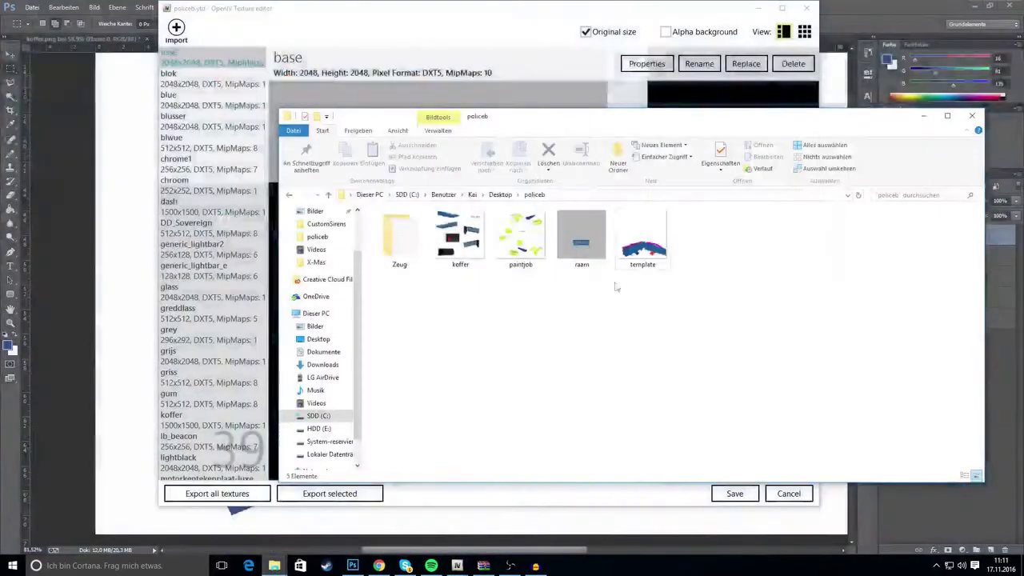
pyautogui.moveTo(642, 239); pyautogui.dragTo(467, 88)
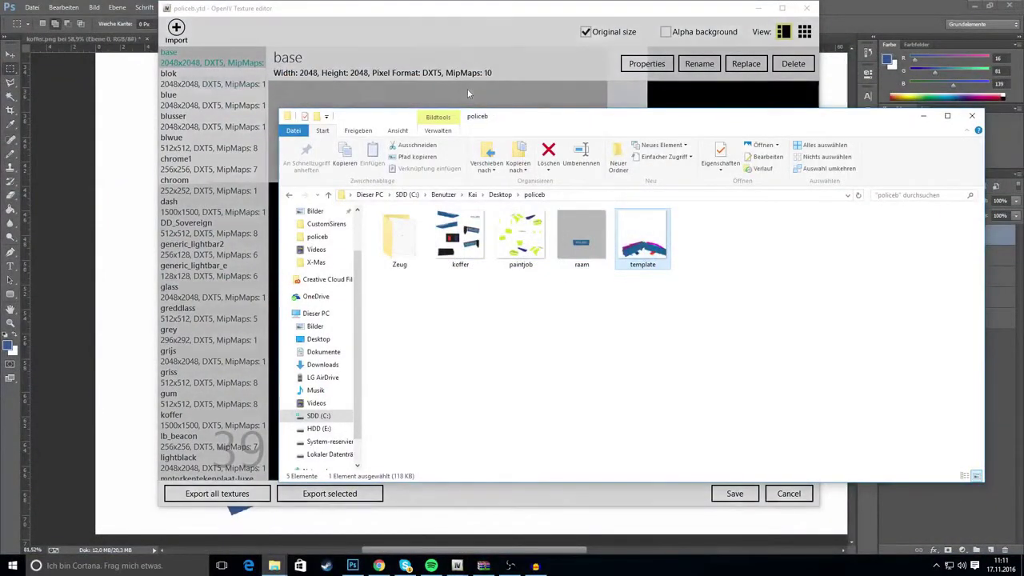
pyautogui.click(522, 318)
pyautogui.click(735, 493)
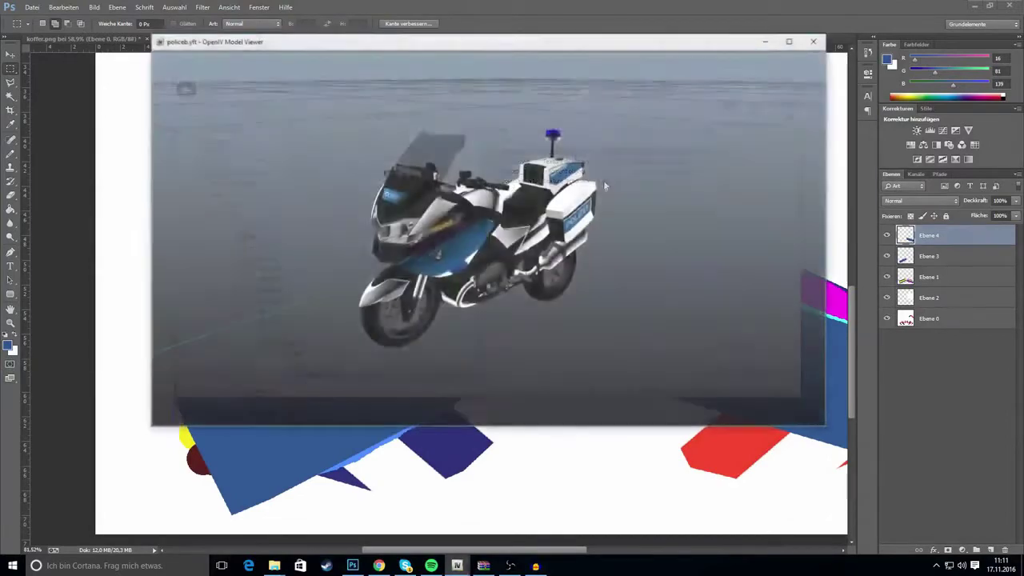
pyautogui.moveTo(654, 190); pyautogui.dragTo(740, 179)
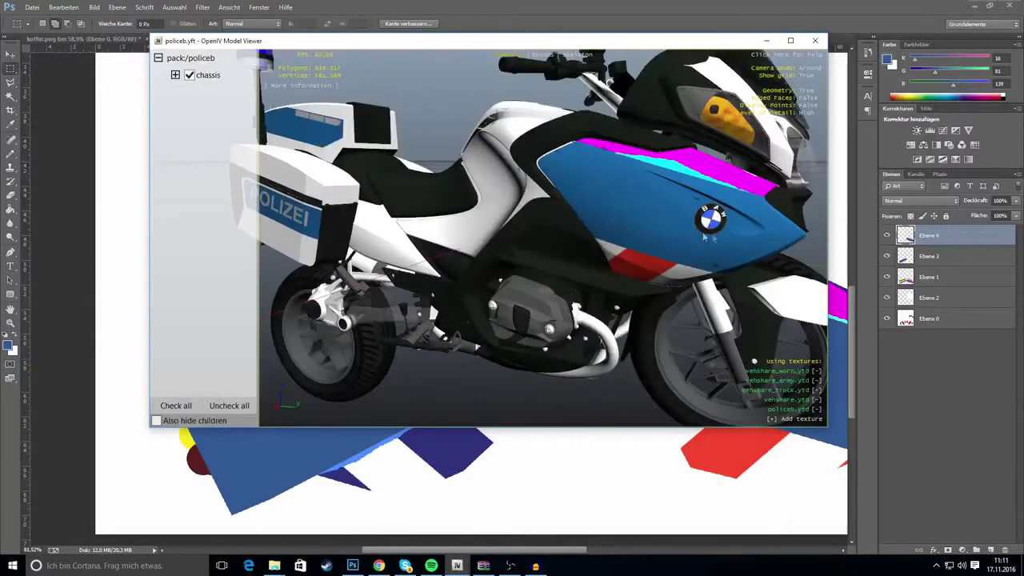
# Inspect the painted fairing on both sides of the motorcycle model, and return to the template in Photoshop.
pyautogui.moveTo(704, 236); pyautogui.dragTo(449, 235)
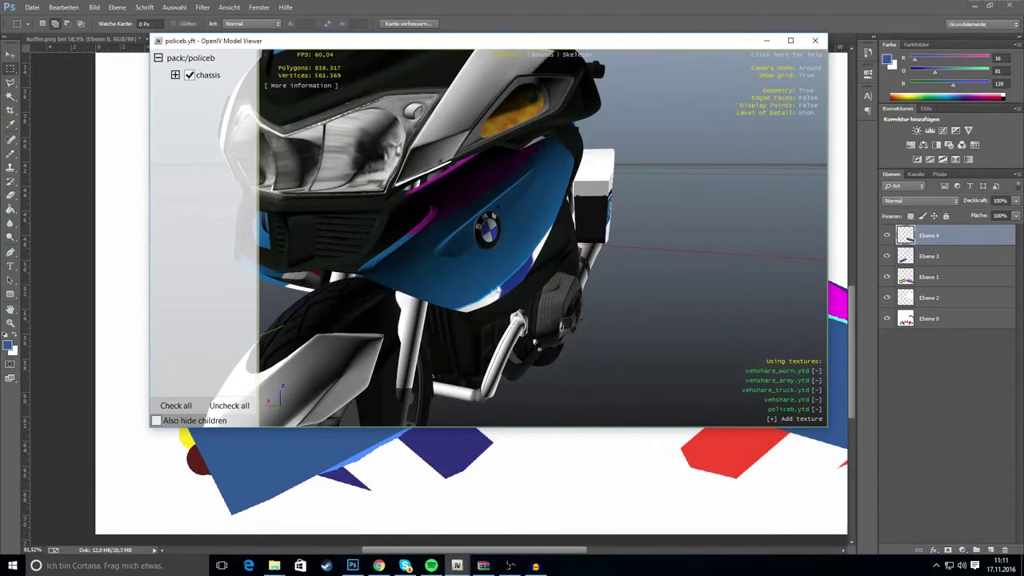
pyautogui.moveTo(544, 231); pyautogui.dragTo(318, 237)
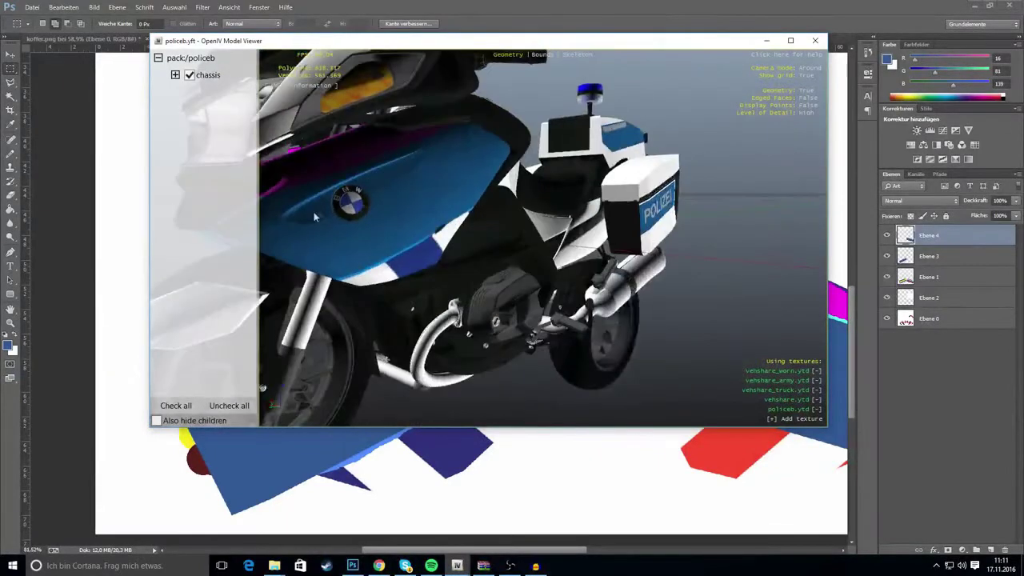
pyautogui.click(765, 41)
pyautogui.click(739, 71)
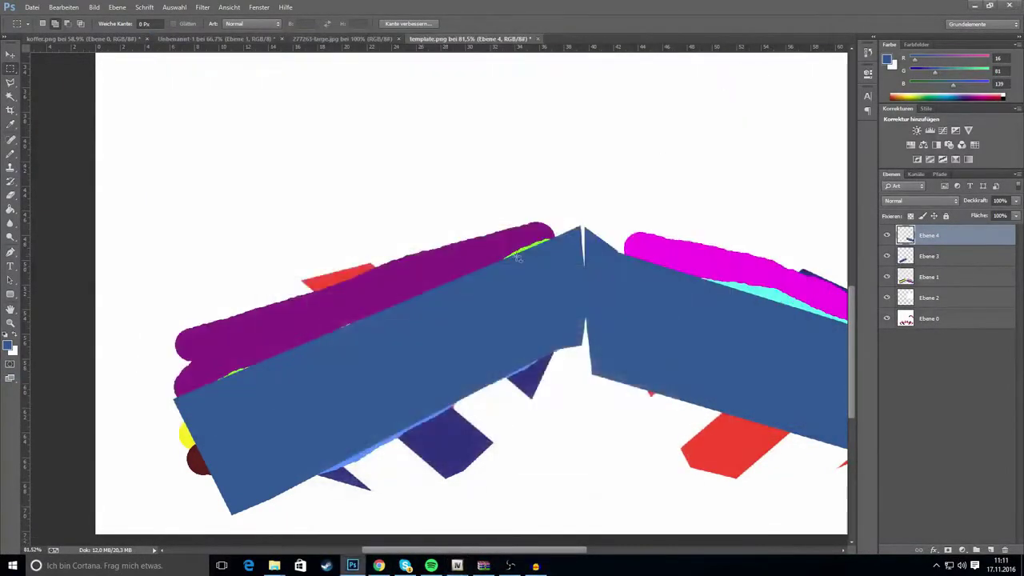
# Hide the Ebene 1 layer with the painted marker strokes and make Ebene 4 the active layer.
pyautogui.scroll(-3, 692, 240)
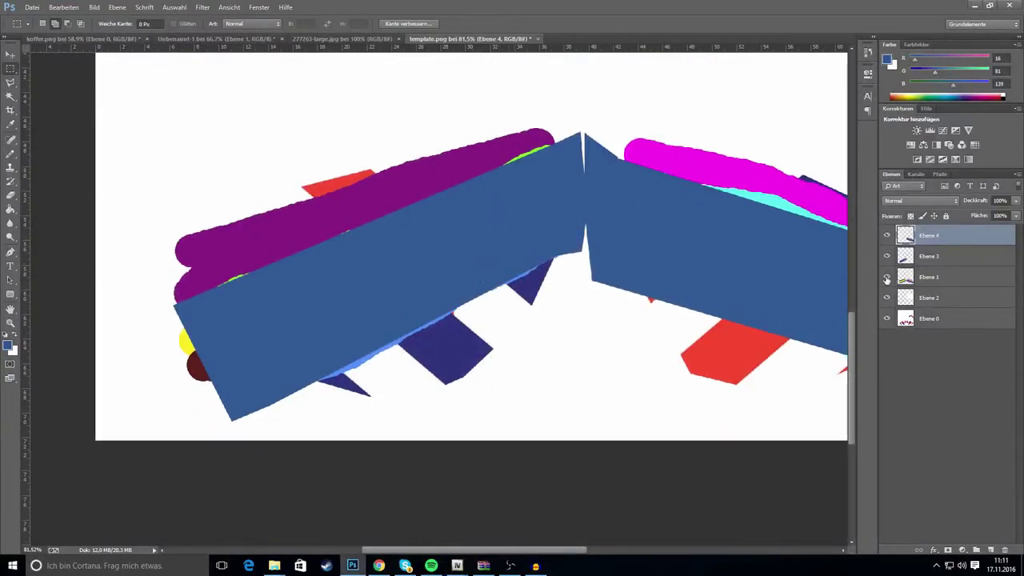
pyautogui.click(887, 277)
pyautogui.click(10, 82)
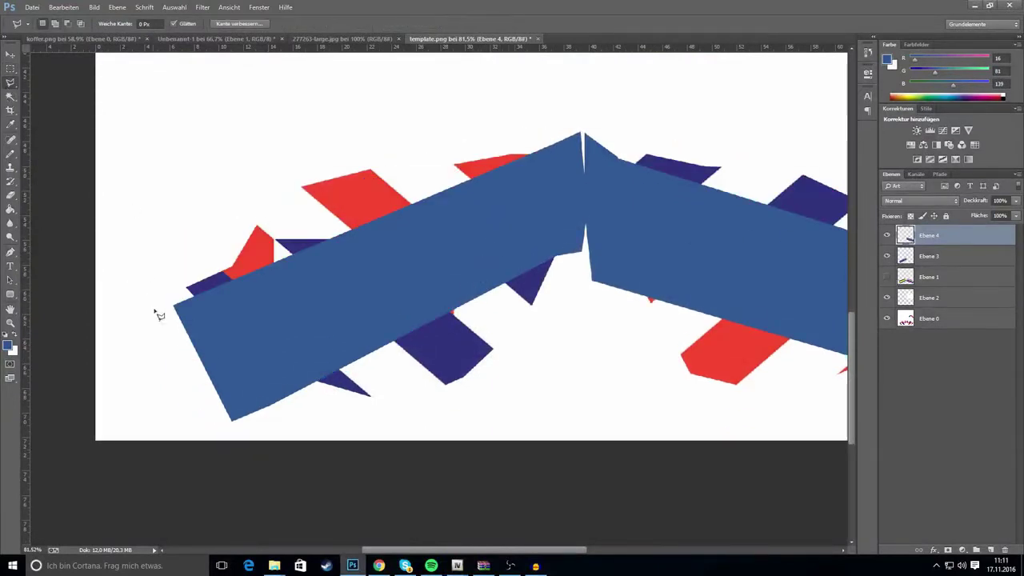
pyautogui.click(886, 277)
pyautogui.click(947, 278)
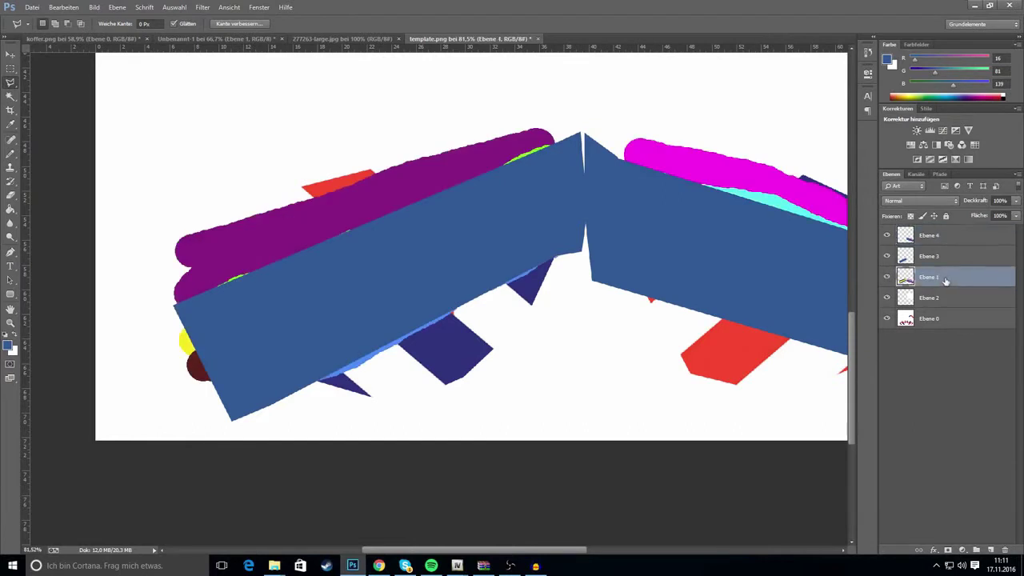
pyautogui.click(886, 277)
pyautogui.click(927, 235)
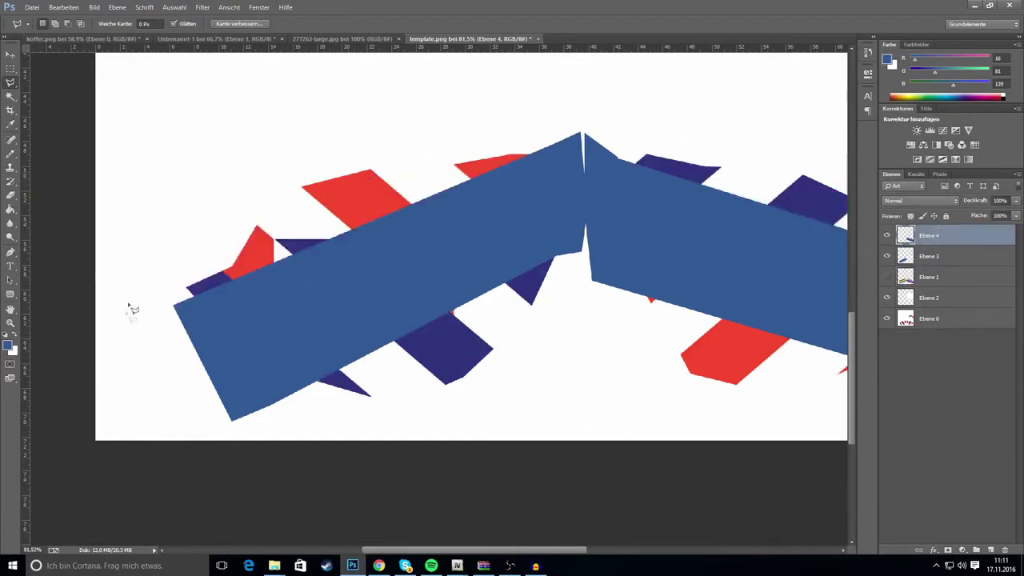
# Outline a narrow strip along the upper edge of the left blue shape with the Polygonal Lasso and add a new layer.
pyautogui.click(184, 327)
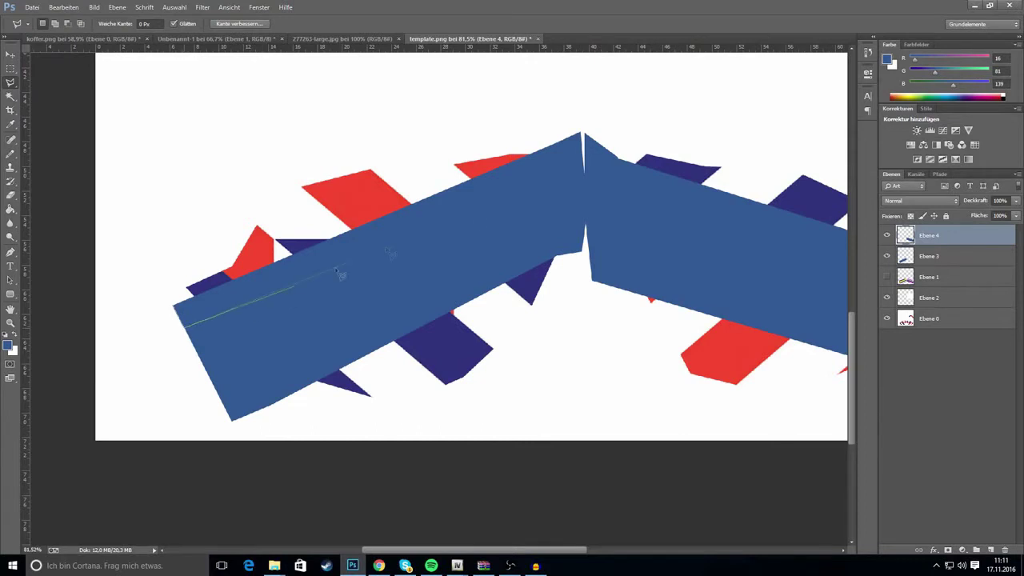
pyautogui.click(582, 151)
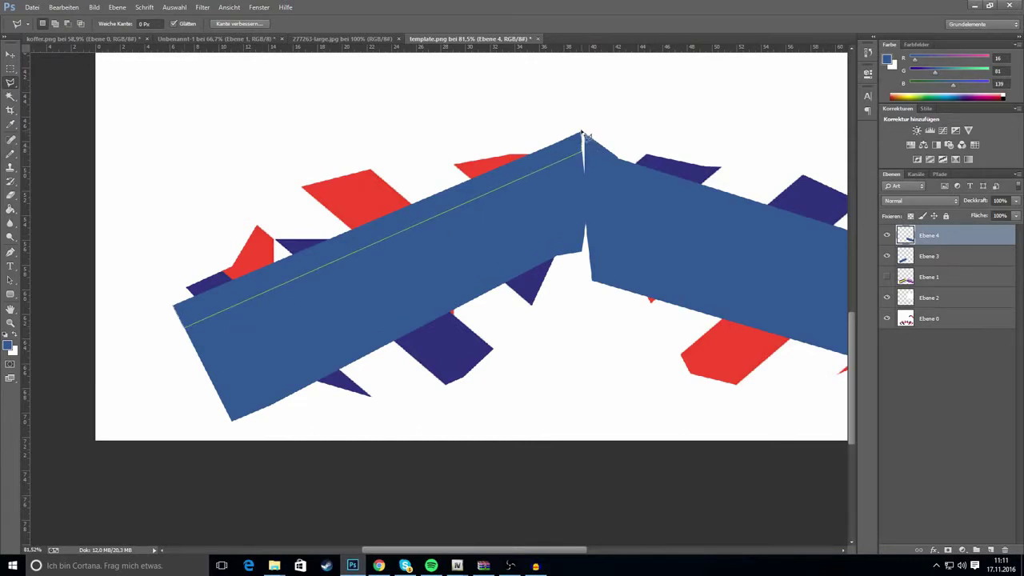
pyautogui.click(581, 132)
pyautogui.click(174, 308)
pyautogui.click(990, 550)
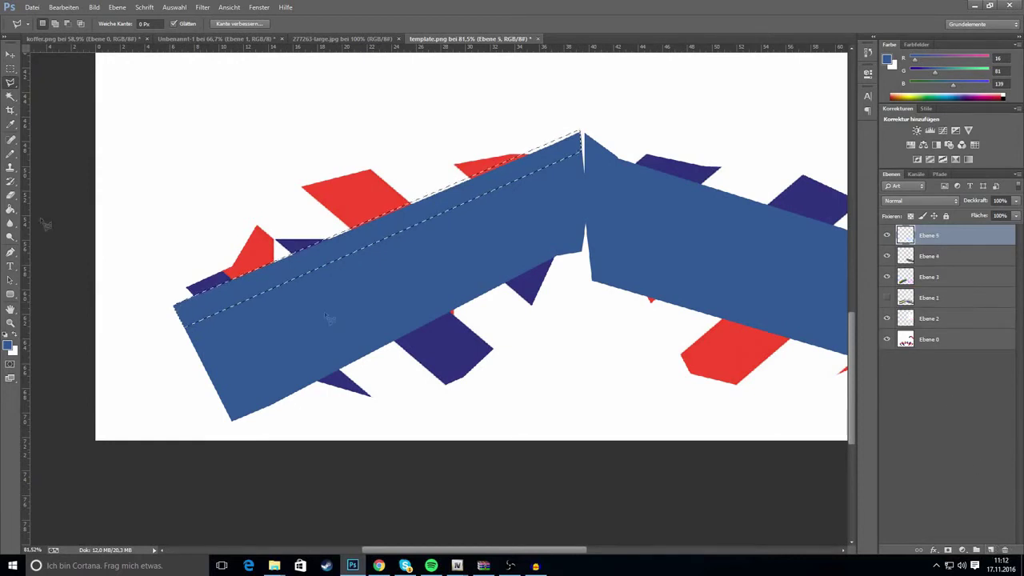
# Fill the selected strip with white.
pyautogui.click(15, 336)
pyautogui.click(8, 345)
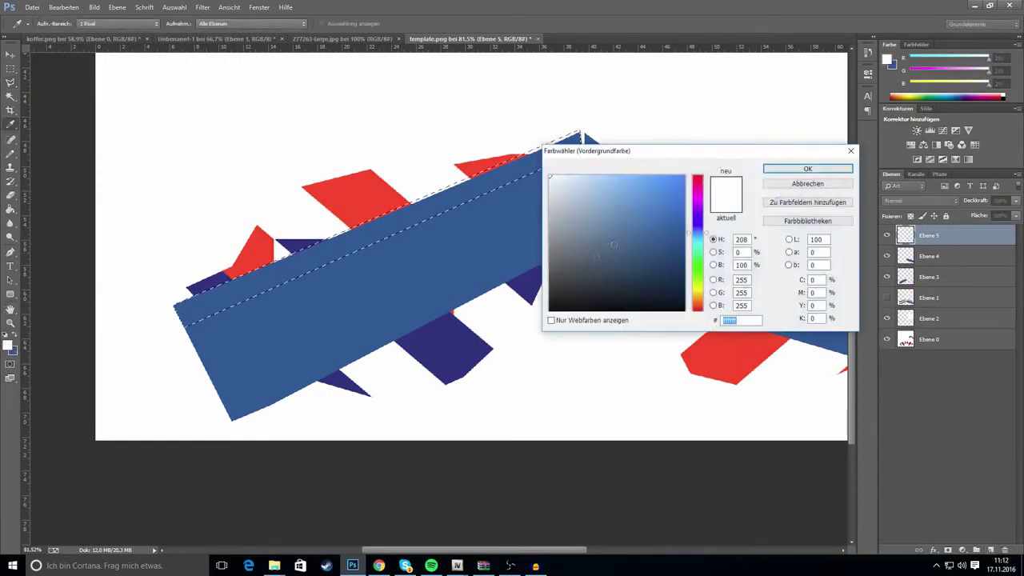
pyautogui.click(697, 202)
pyautogui.click(782, 171)
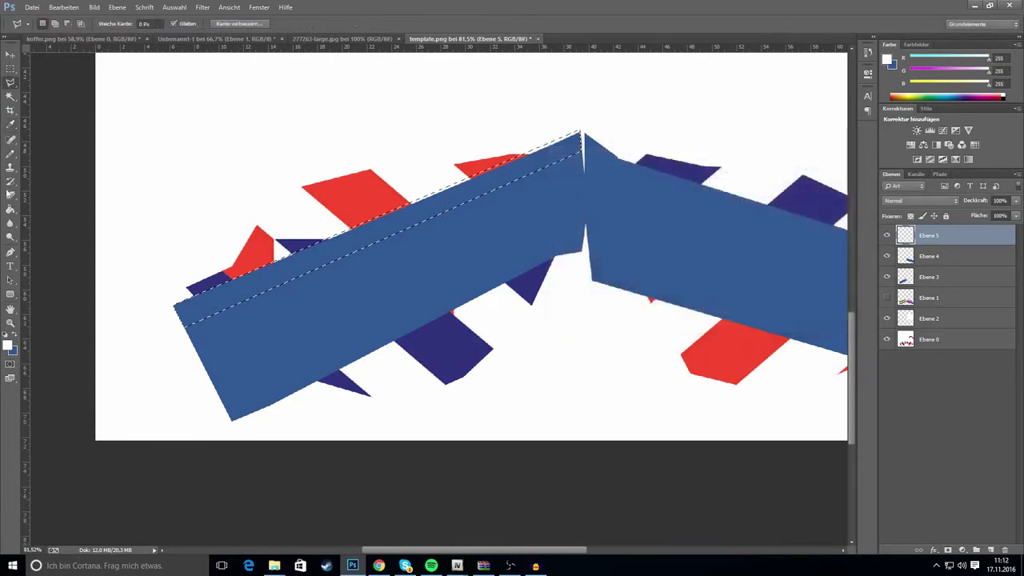
pyautogui.click(10, 208)
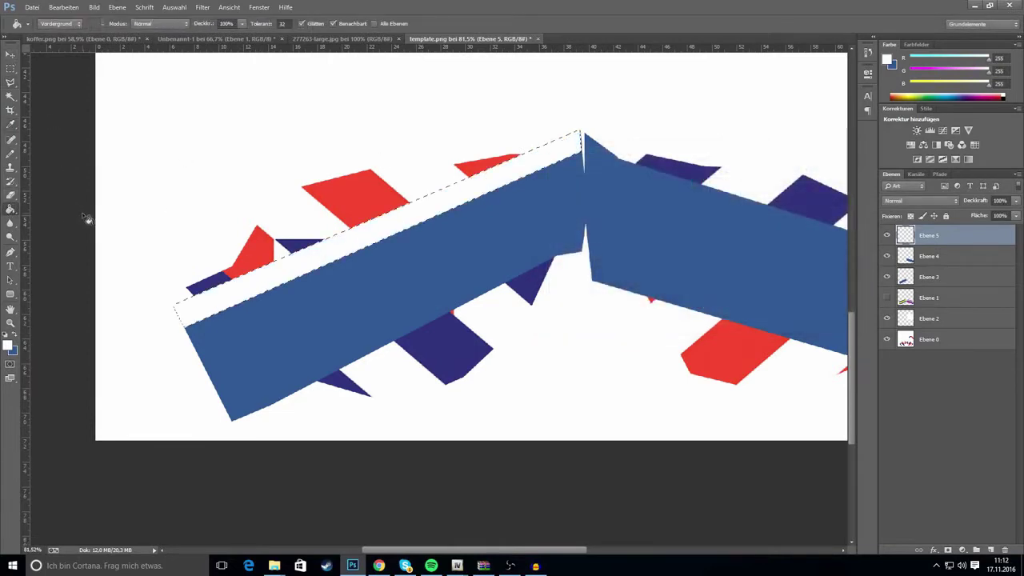
# Set the foreground colour to #fa00d4 and fill the selected strip with this magenta.
pyautogui.click(8, 345)
pyautogui.write('fa00d4')
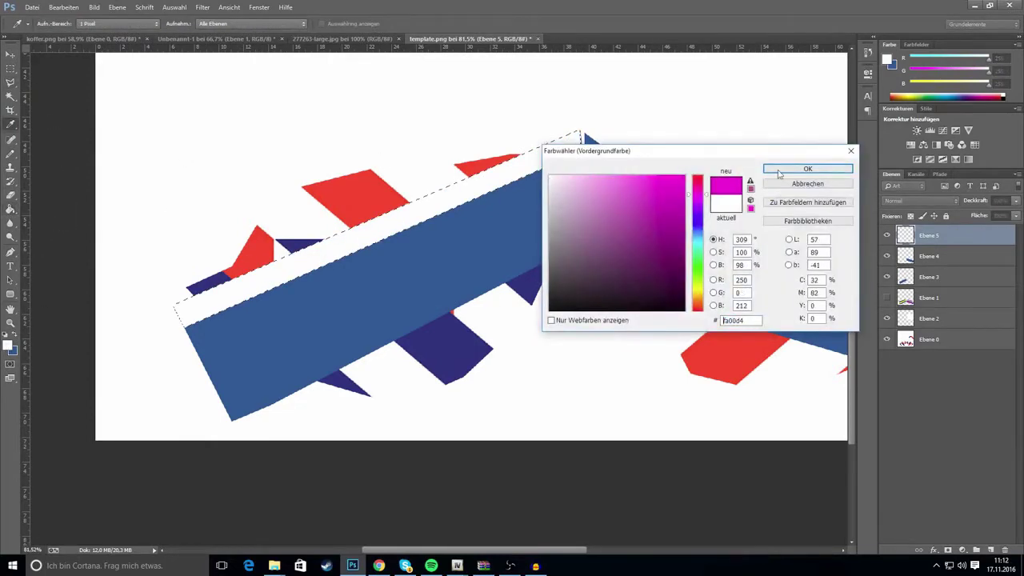
pyautogui.press('Return')
pyautogui.hotkey('alt', 'BackSpace')
pyautogui.click(10, 54)
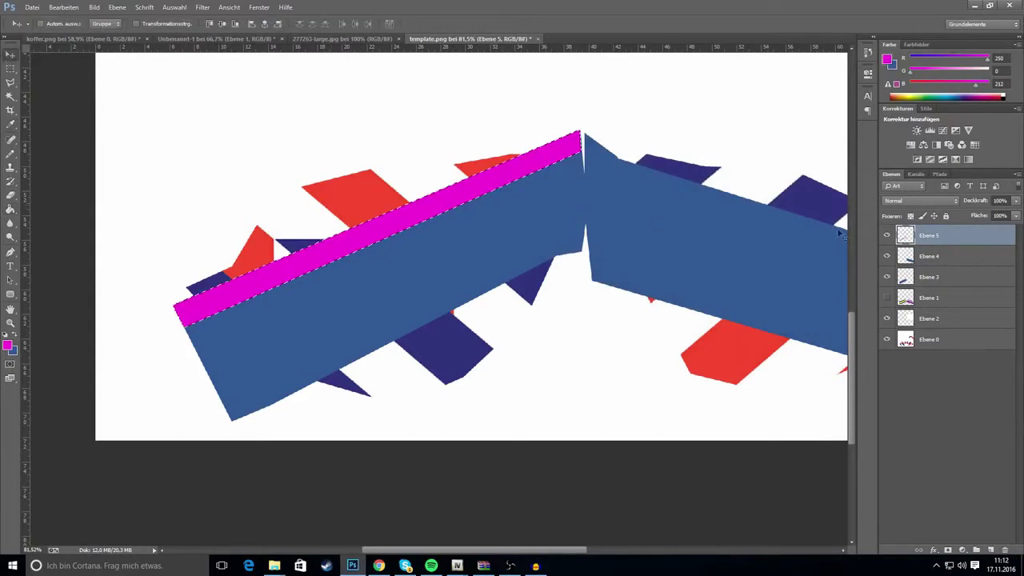
pyautogui.click(11, 69)
pyautogui.moveTo(126, 150); pyautogui.dragTo(630, 344)
pyautogui.moveTo(817, 72); pyautogui.dragTo(488, 220)
pyautogui.click(75, 6)
pyautogui.click(87, 39)
pyautogui.click(69, 7)
pyautogui.click(75, 29)
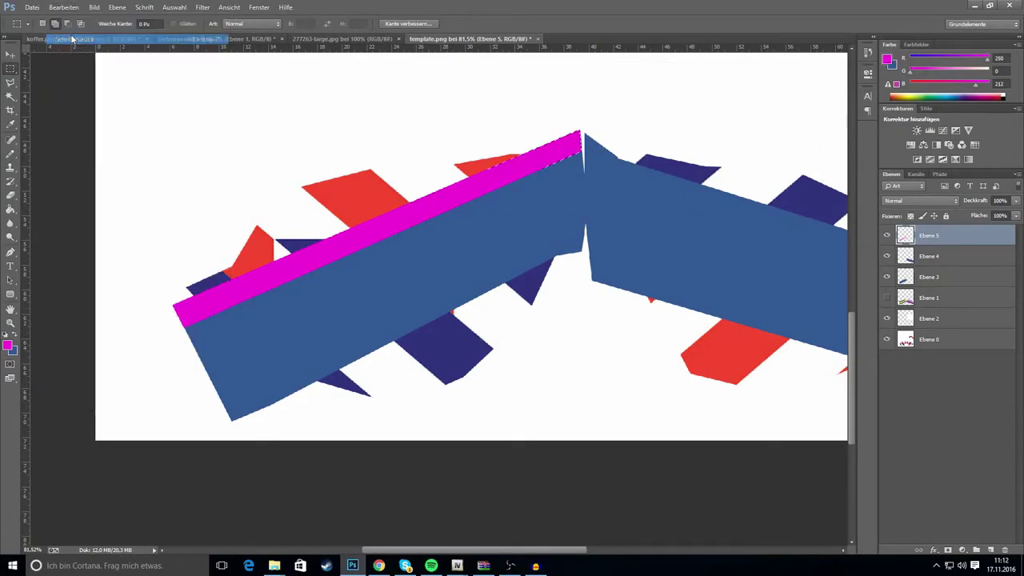
pyautogui.click(14, 57)
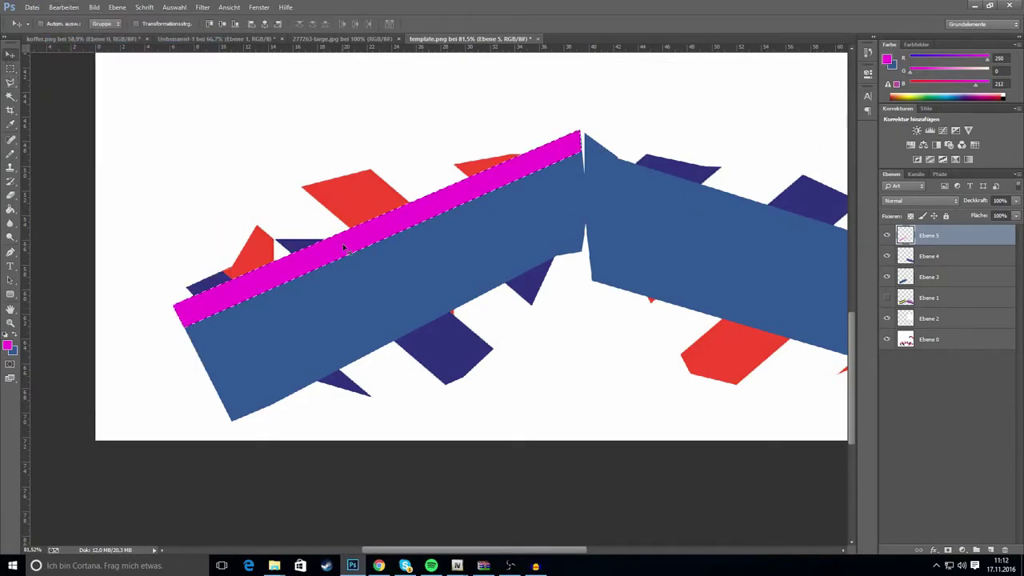
# Shift the strip selection directly below the magenta stripe and fill it with cyan (RGB 0, 250, 241) on a new layer.
pyautogui.click(11, 83)
pyautogui.moveTo(346, 250)
pyautogui.mouseDown()
pyautogui.moveTo(357, 270)
pyautogui.moveTo(346, 274)
pyautogui.mouseUp()
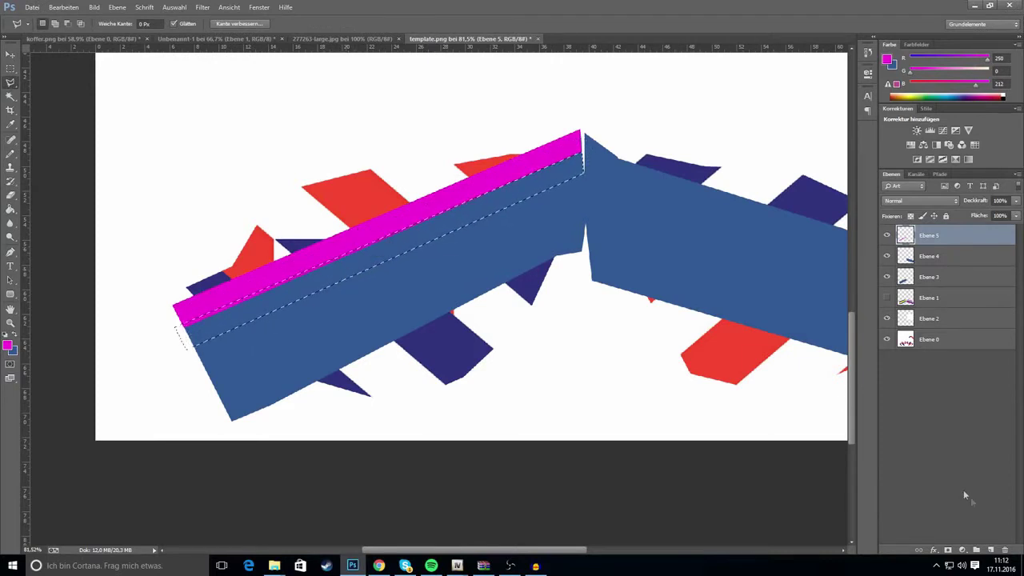
pyautogui.click(991, 549)
pyautogui.click(9, 345)
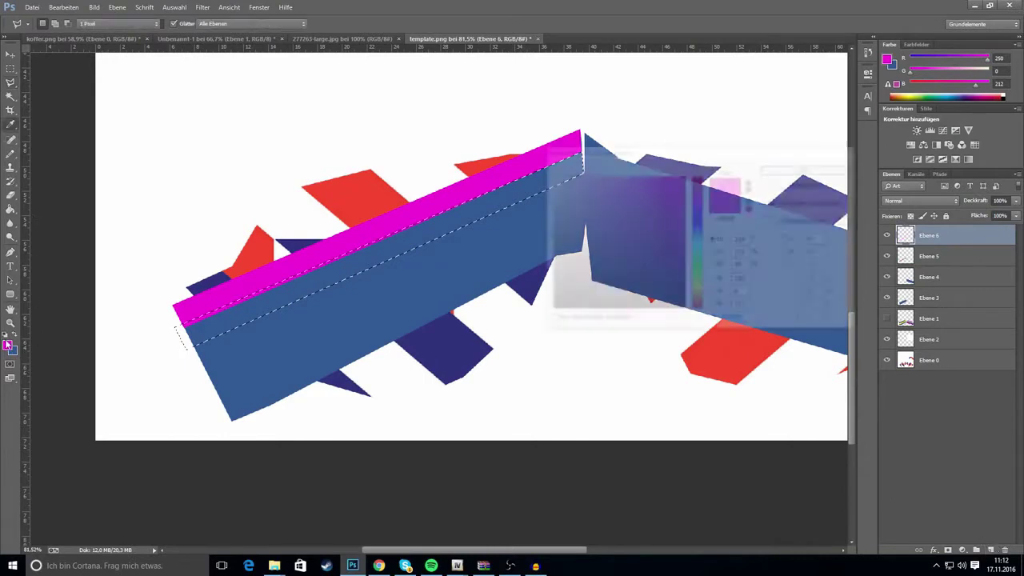
pyautogui.click(701, 229)
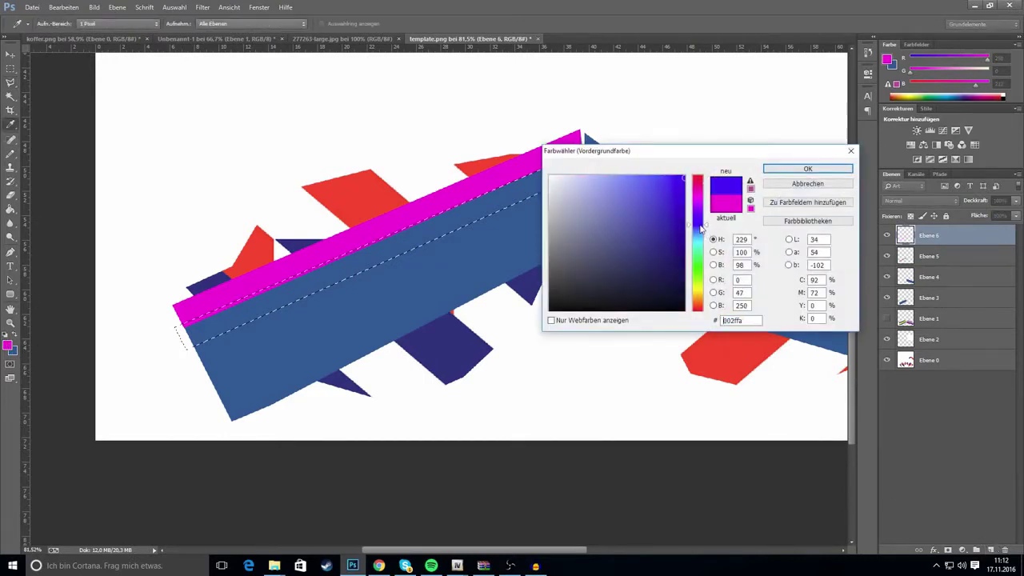
pyautogui.moveTo(699, 231); pyautogui.dragTo(697, 247)
pyautogui.click(808, 169)
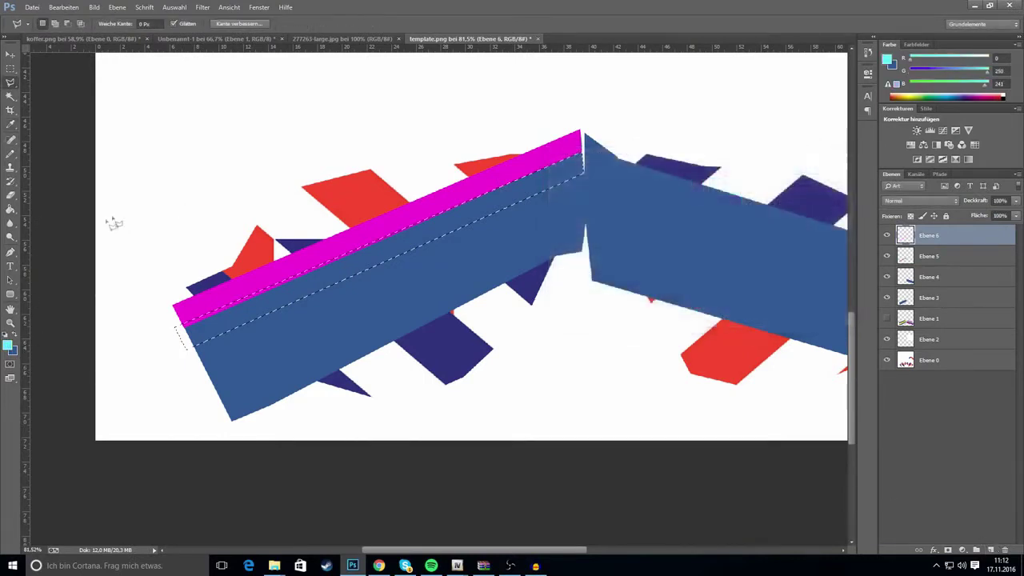
pyautogui.click(10, 209)
pyautogui.click(324, 272)
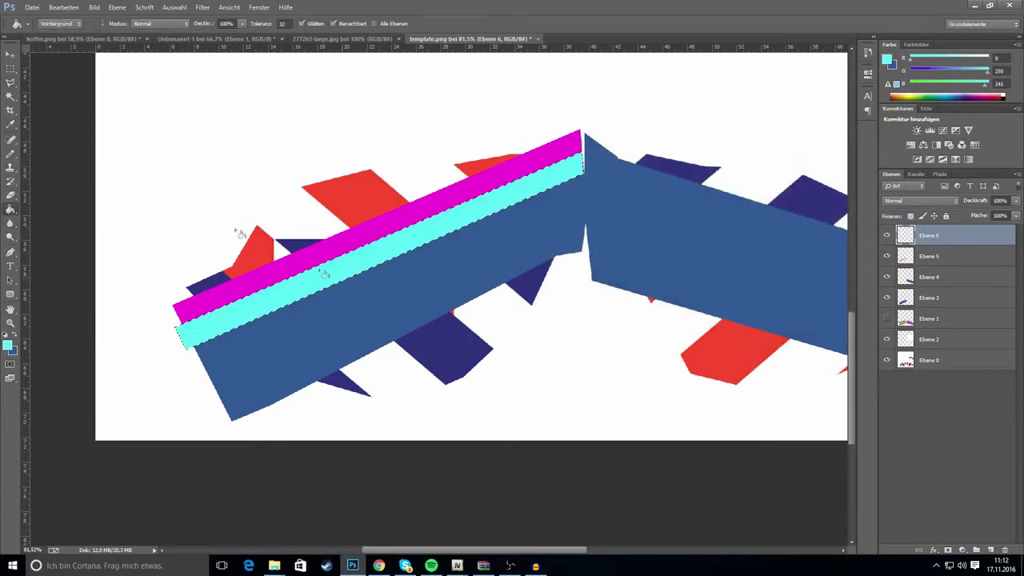
# Shift the selection below the cyan stripe, fill it with green #77e465, and move the green stripe flush against the cyan one.
pyautogui.click(9, 82)
pyautogui.moveTo(400, 260); pyautogui.dragTo(388, 281)
pyautogui.click(8, 345)
pyautogui.click(624, 188)
pyautogui.click(697, 272)
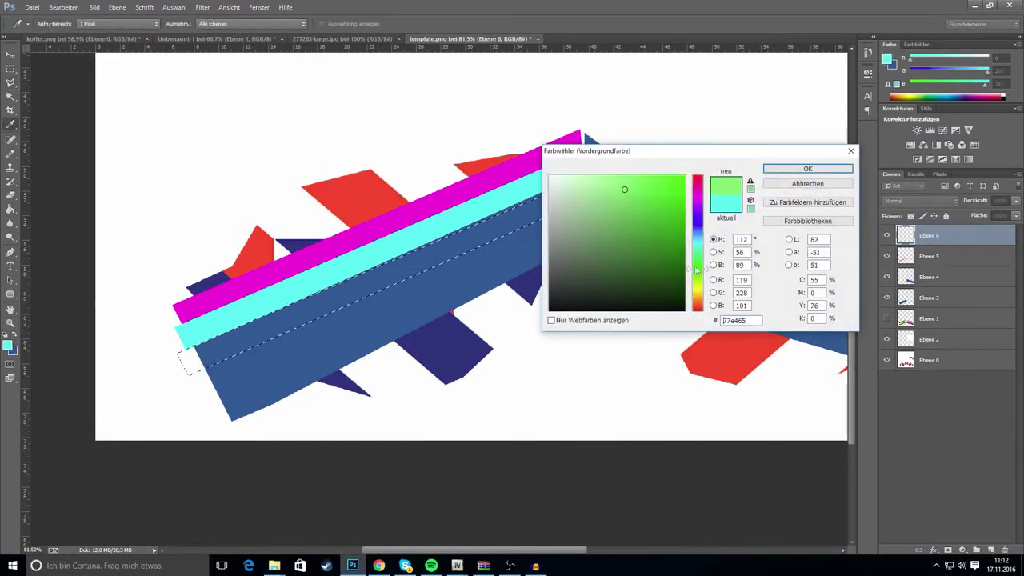
pyautogui.click(845, 168)
pyautogui.press('g')
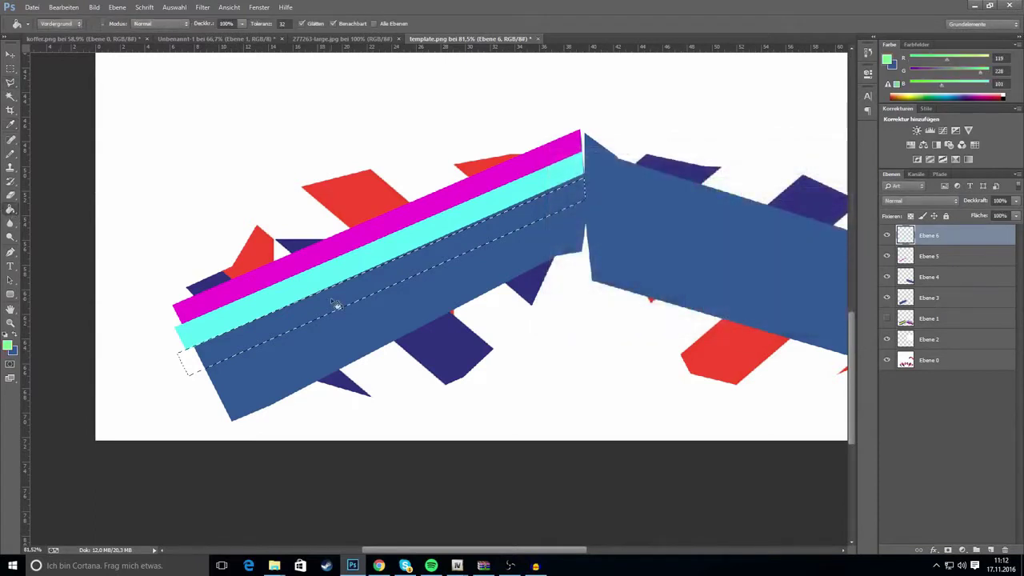
pyautogui.click(337, 305)
pyautogui.press('v')
pyautogui.moveTo(424, 272)
pyautogui.mouseDown()
pyautogui.moveTo(417, 262)
pyautogui.moveTo(433, 272)
pyautogui.moveTo(428, 257)
pyautogui.mouseUp()
# Add a new layer and fill the strip selection, shifted below the green stripe, with yellow (RGB 255, 240, 0).
pyautogui.press('l')
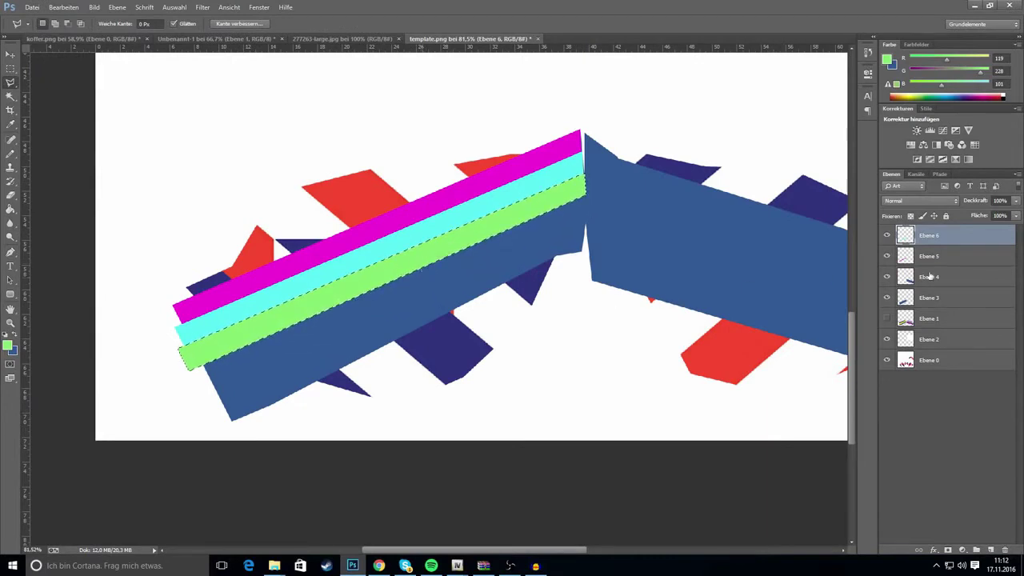
pyautogui.click(990, 550)
pyautogui.moveTo(336, 287); pyautogui.dragTo(353, 317)
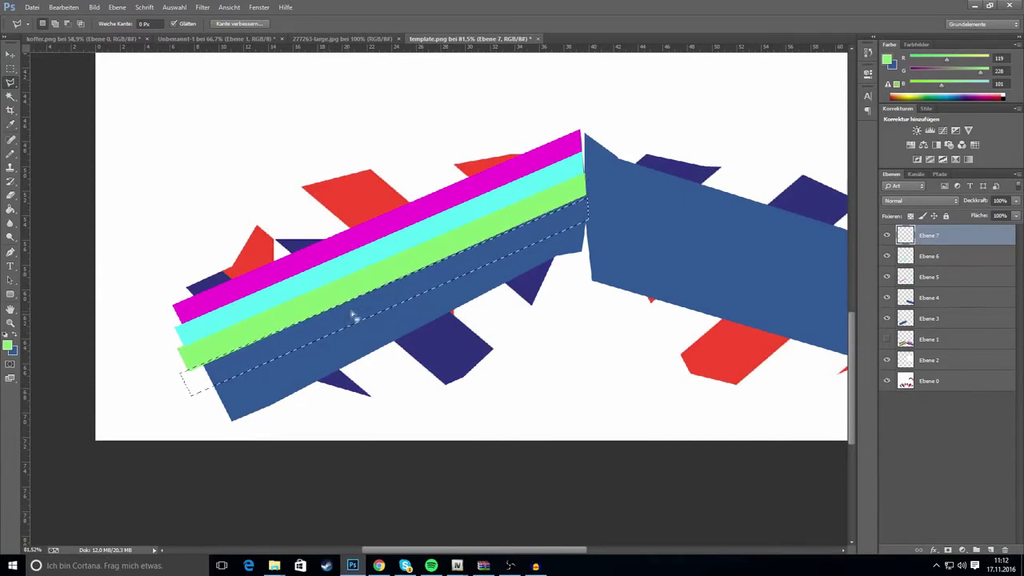
pyautogui.doubleClick(7, 348)
pyautogui.moveTo(598, 195)
pyautogui.mouseDown()
pyautogui.moveTo(617, 251)
pyautogui.moveTo(657, 273)
pyautogui.moveTo(694, 172)
pyautogui.mouseUp()
pyautogui.click(697, 291)
pyautogui.press('Return')
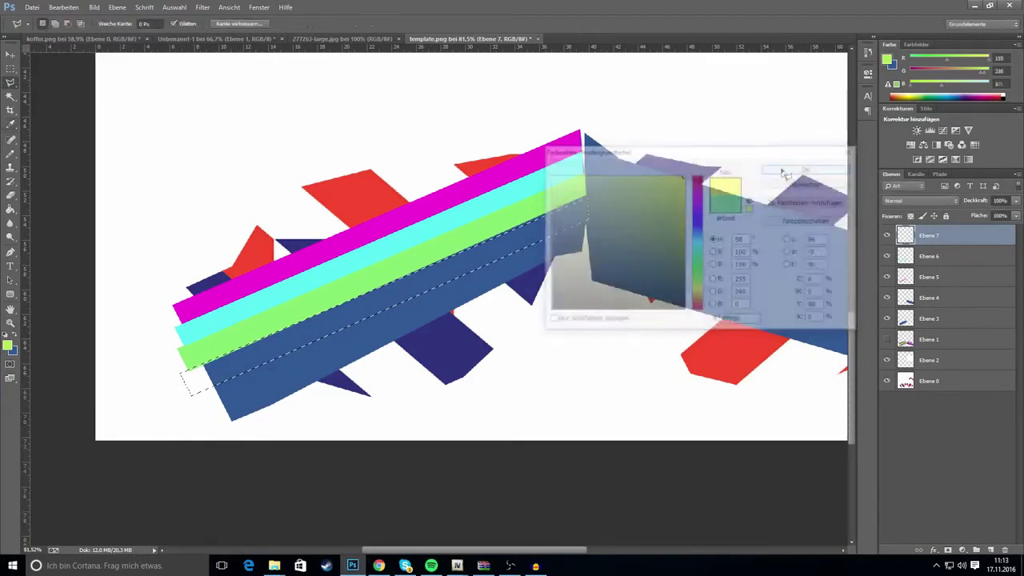
pyautogui.click(11, 209)
pyautogui.click(335, 320)
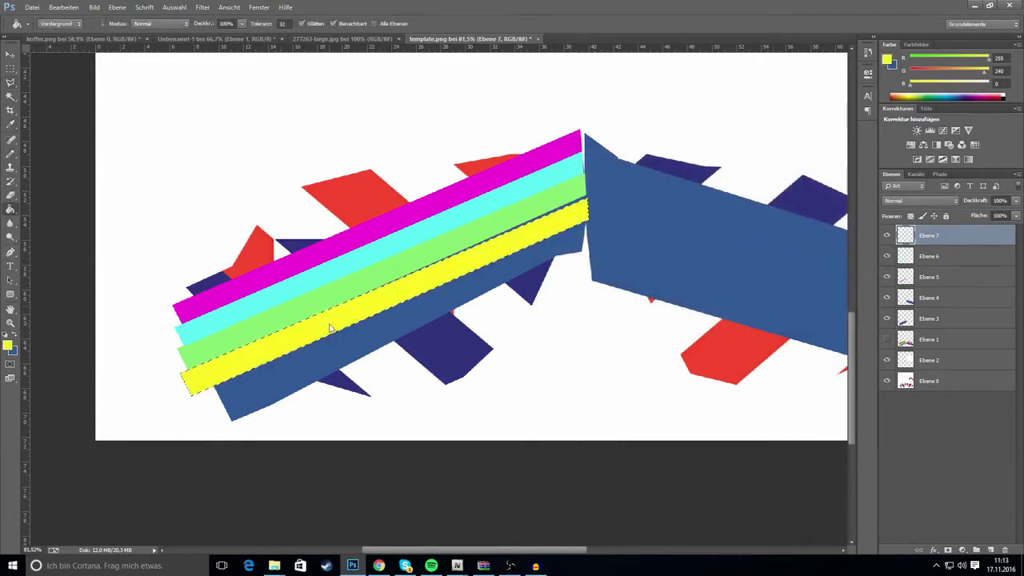
# Move the yellow stripe flush against the green one and align its inner end with the stripes above.
pyautogui.press('v')
pyautogui.press('Down')
pyautogui.press('Down')
pyautogui.press('Down')
pyautogui.press('Down')
pyautogui.press('Down')
pyautogui.press('Down')
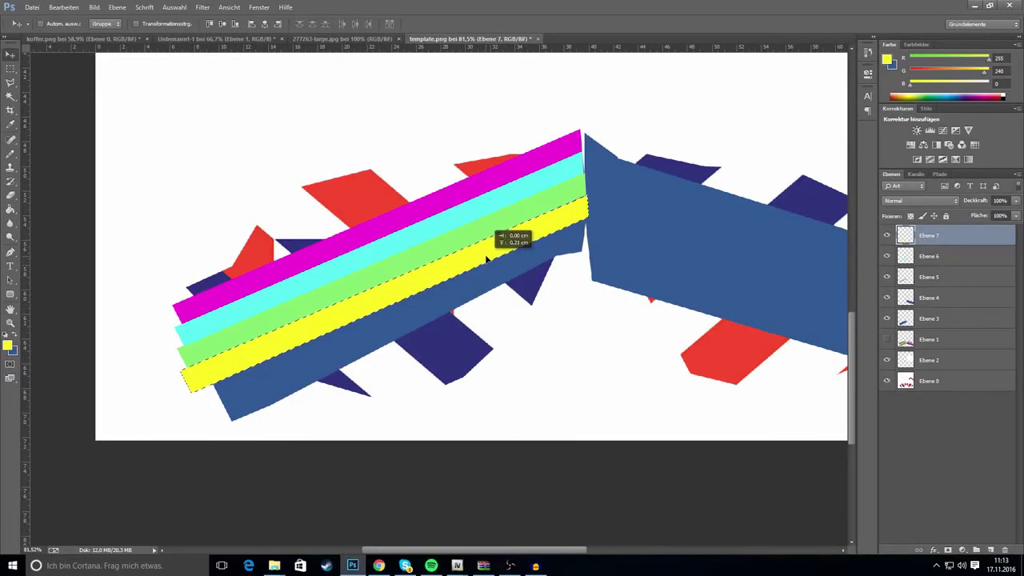
pyautogui.press('Up')
pyautogui.press('Up')
pyautogui.press('Up')
pyautogui.press('Up')
pyautogui.press('Up')
pyautogui.press('Up')
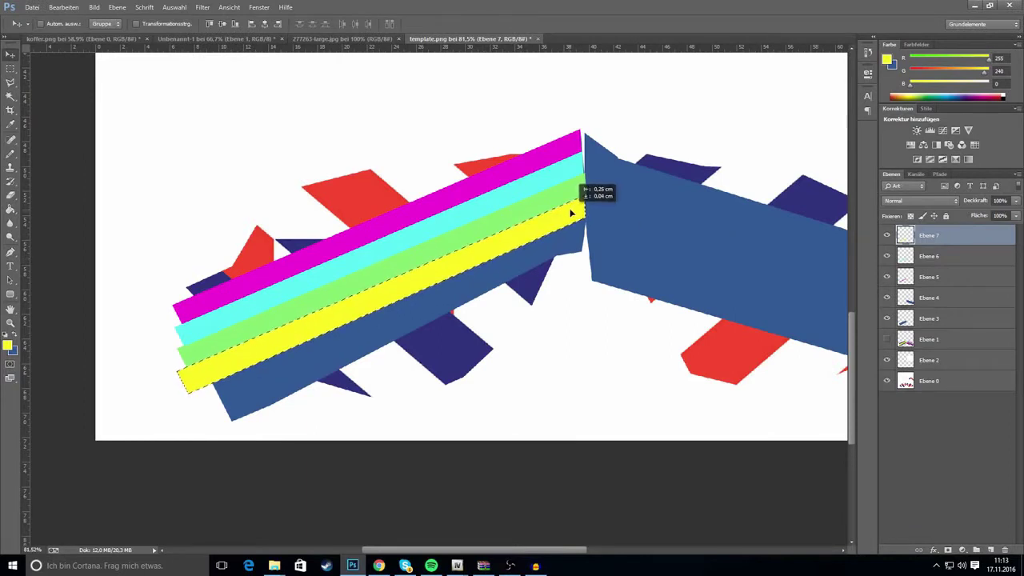
# Add a new layer, shift the strip selection below the yellow stripe, and fill it with dark purple (RGB 107, 16, 106).
pyautogui.click(991, 550)
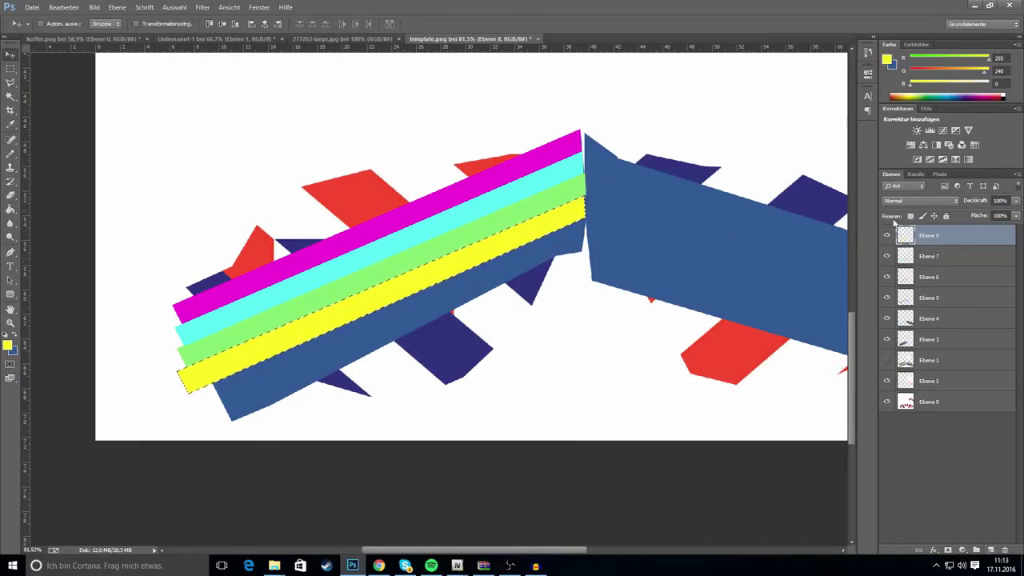
pyautogui.click(10, 82)
pyautogui.moveTo(426, 278); pyautogui.dragTo(432, 306)
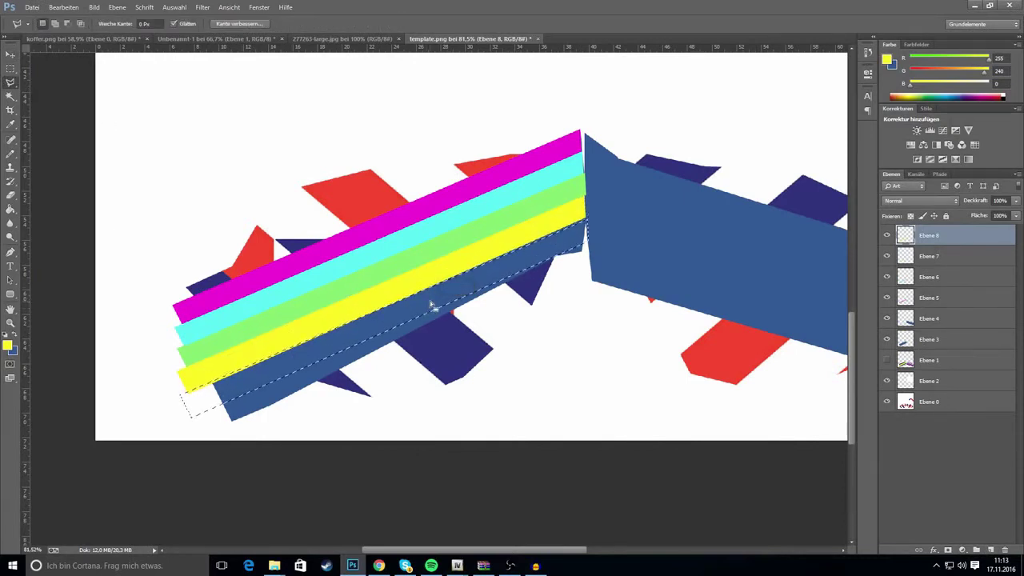
pyautogui.click(9, 346)
pyautogui.moveTo(701, 240)
pyautogui.mouseDown()
pyautogui.moveTo(701, 198)
pyautogui.moveTo(674, 186)
pyautogui.moveTo(722, 168)
pyautogui.mouseUp()
pyautogui.moveTo(670, 223); pyautogui.dragTo(665, 230)
pyautogui.click(832, 172)
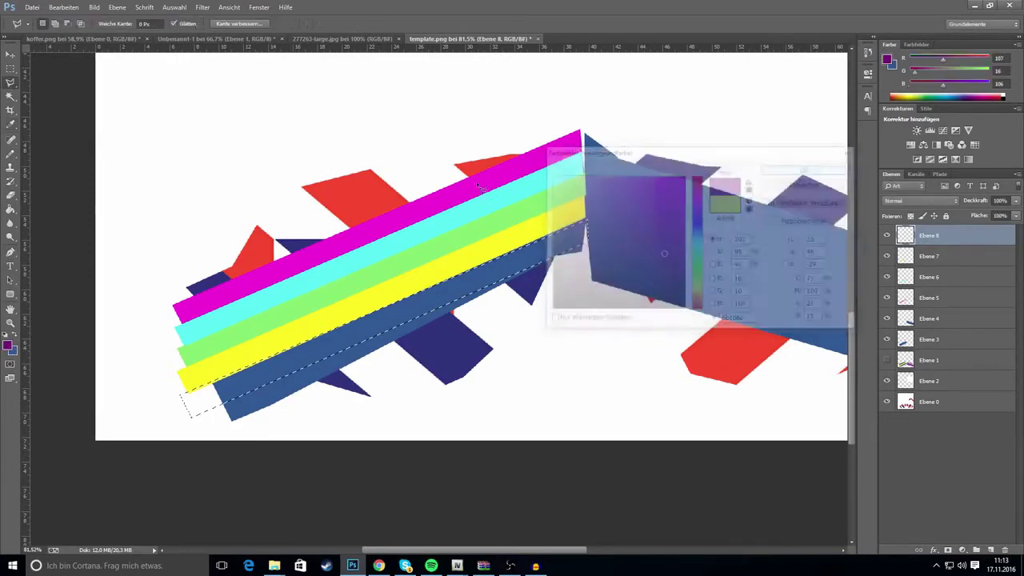
pyautogui.click(11, 211)
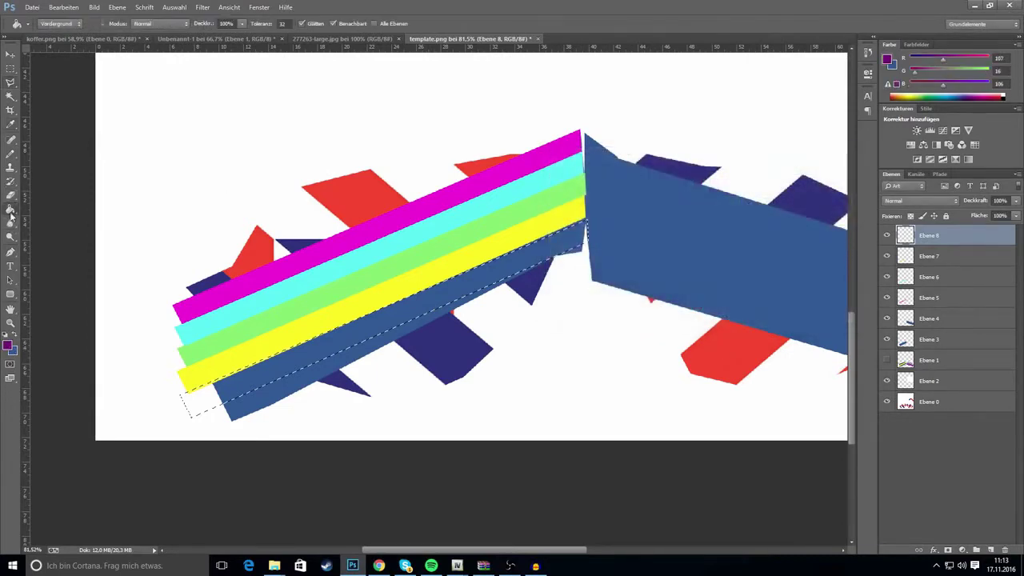
pyautogui.click(335, 344)
pyautogui.click(10, 82)
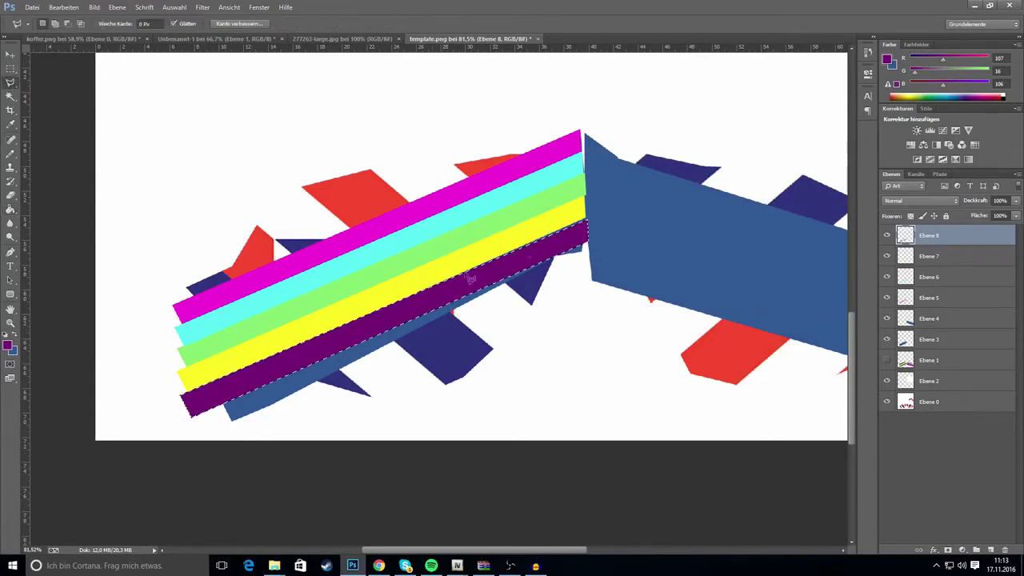
# Deselect the strip, choose layer Ebene 4, and outline a narrow strip along the upper edge of the right-hand blue area with the Polygonal Lasso.
pyautogui.click(546, 237)
pyautogui.moveTo(517, 553); pyautogui.dragTo(588, 553)
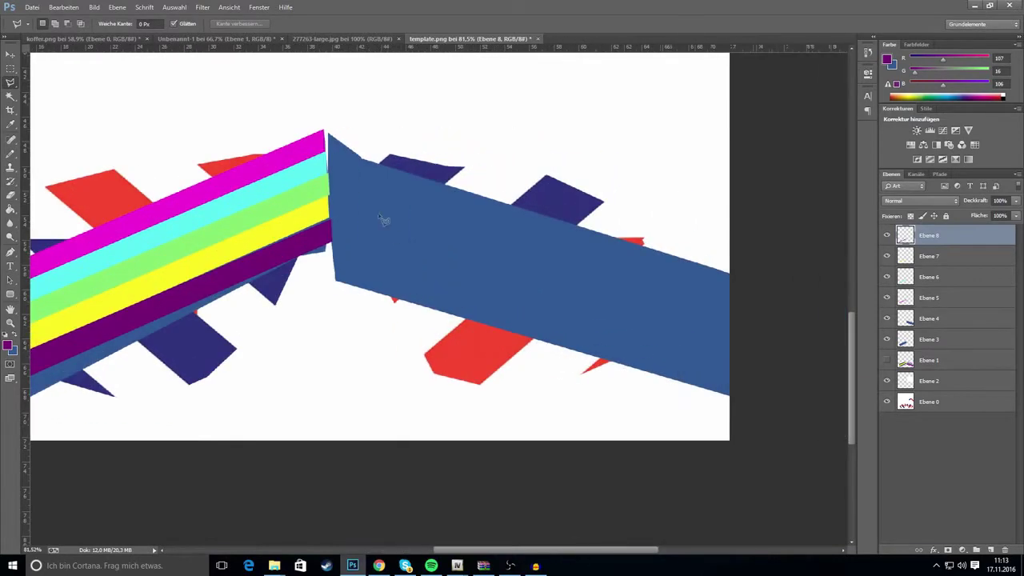
pyautogui.click(328, 153)
pyautogui.click(462, 170)
pyautogui.click(917, 323)
pyautogui.hotkey('ctrl', 'd')
pyautogui.click(328, 154)
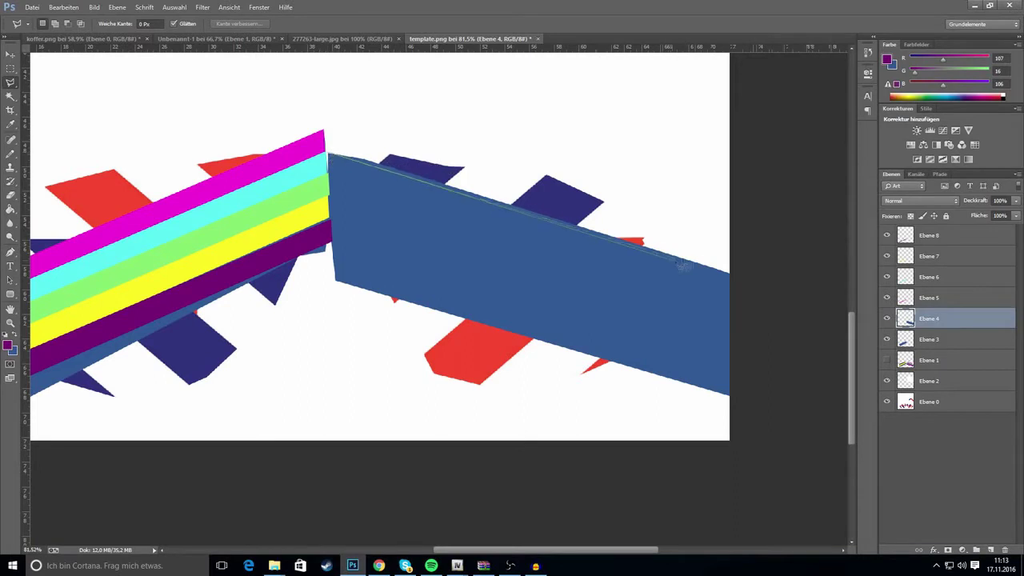
pyautogui.click(734, 296)
pyautogui.click(331, 163)
# Add a new layer and fill the strip selection with red #ff0006.
pyautogui.click(992, 550)
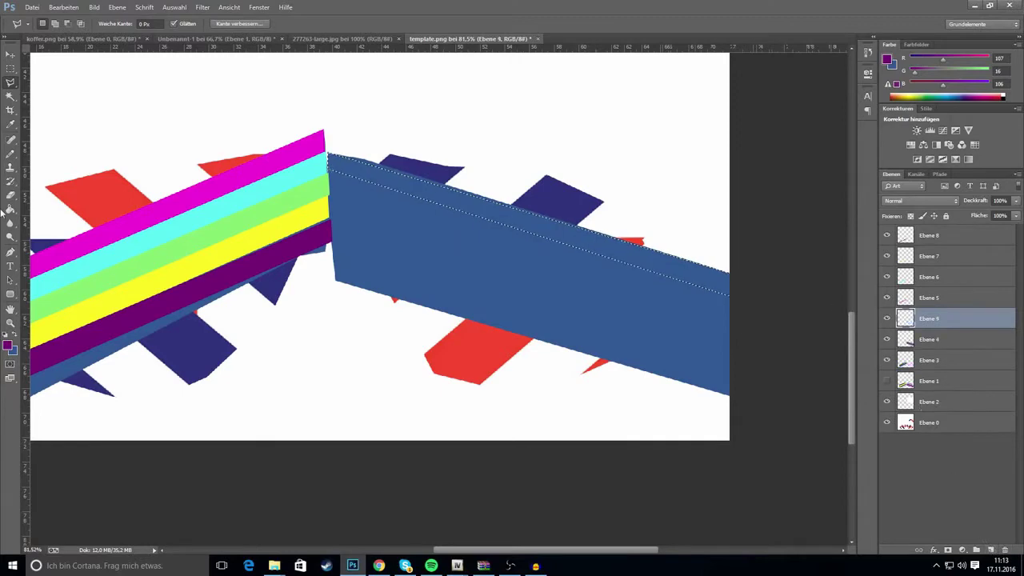
pyautogui.click(8, 344)
pyautogui.write('ff0006')
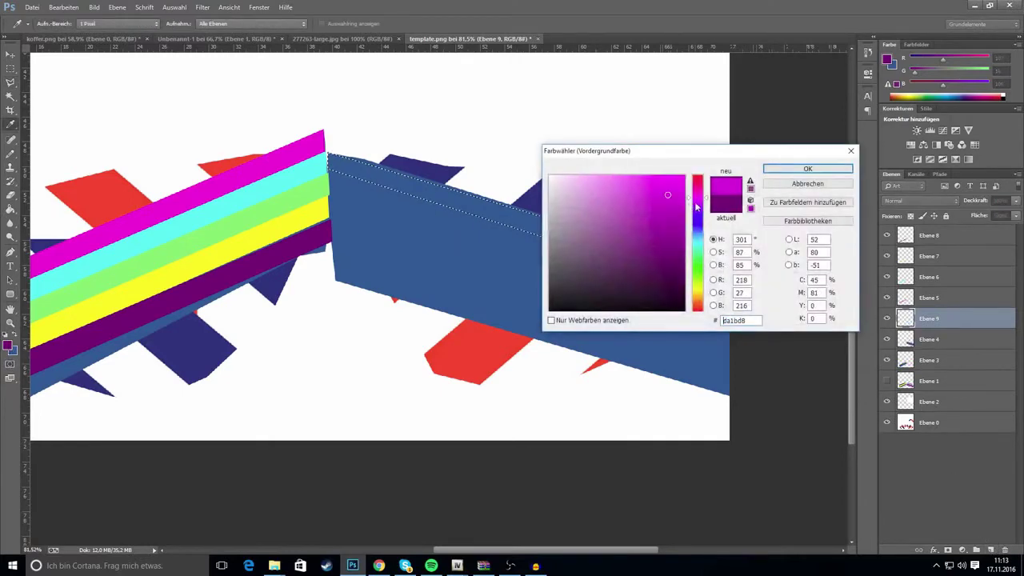
pyautogui.click(806, 169)
pyautogui.press('g')
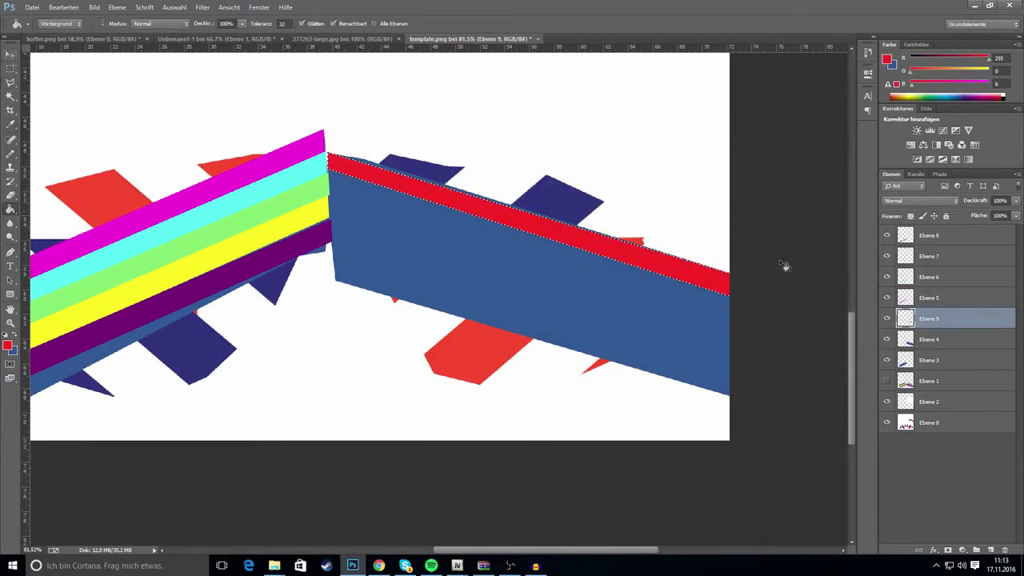
# Add another layer and move the red stripe's layer and the new layer to the top of the stack, with the new layer uppermost.
pyautogui.click(990, 549)
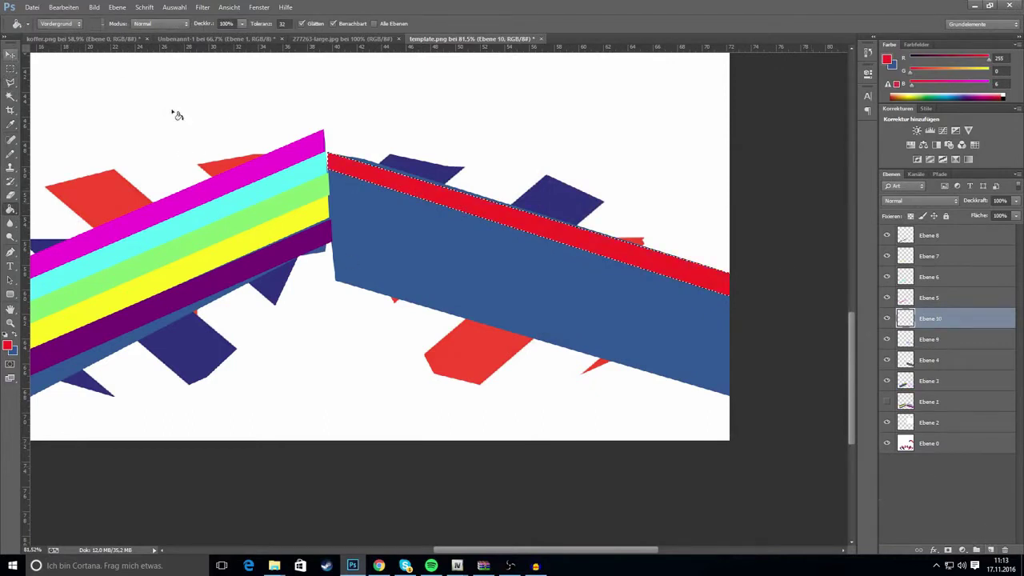
pyautogui.click(946, 338)
pyautogui.hotkey('ctrl', 'shift', ']')
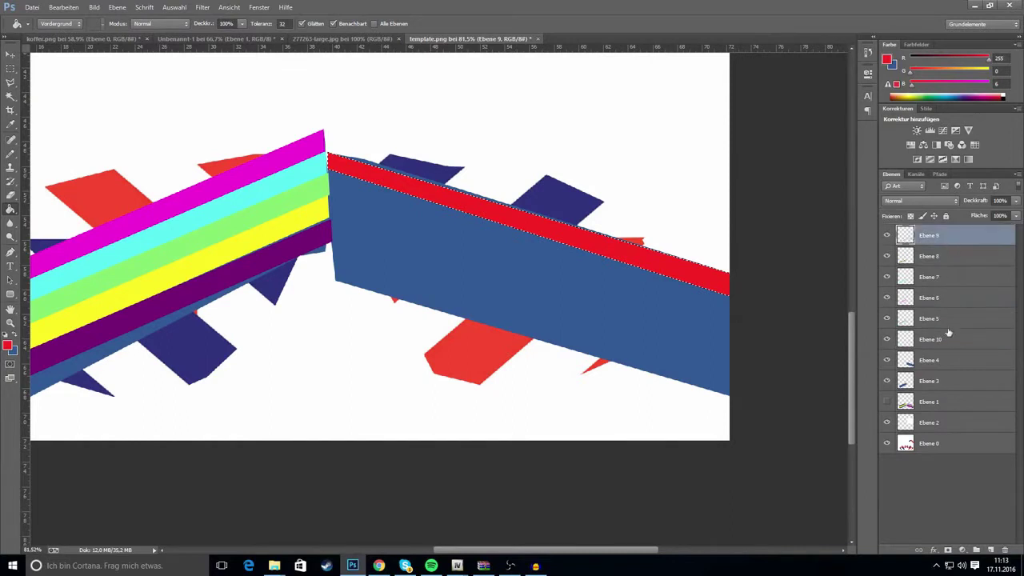
pyautogui.moveTo(938, 336); pyautogui.dragTo(938, 243)
pyautogui.click(944, 257)
pyautogui.click(939, 239)
# Fill the strip selection, shifted below the red stripe, with green (RGB 73, 173, 104) and add another new layer.
pyautogui.click(10, 82)
pyautogui.moveTo(503, 211); pyautogui.dragTo(504, 235)
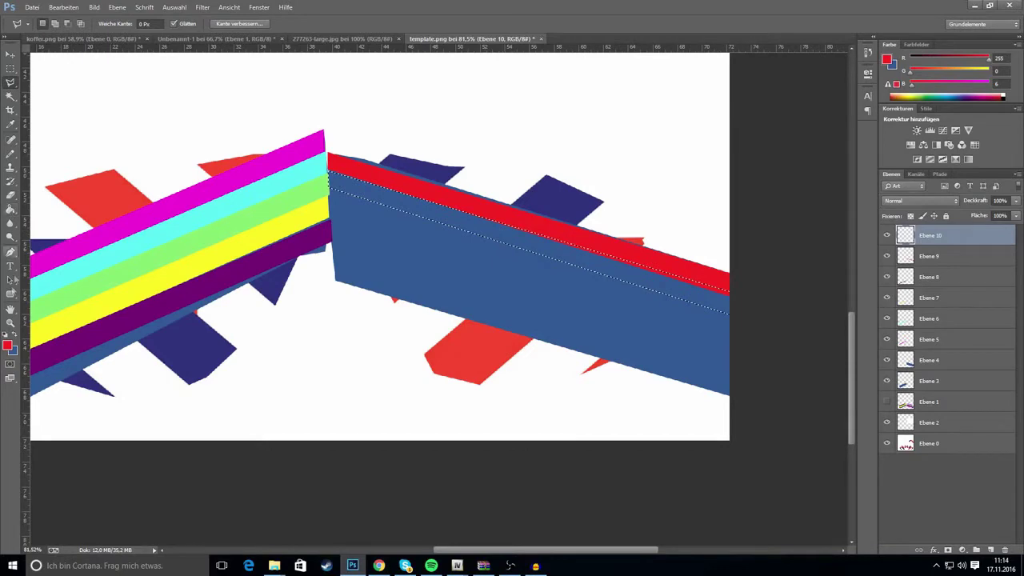
pyautogui.click(8, 345)
pyautogui.click(698, 236)
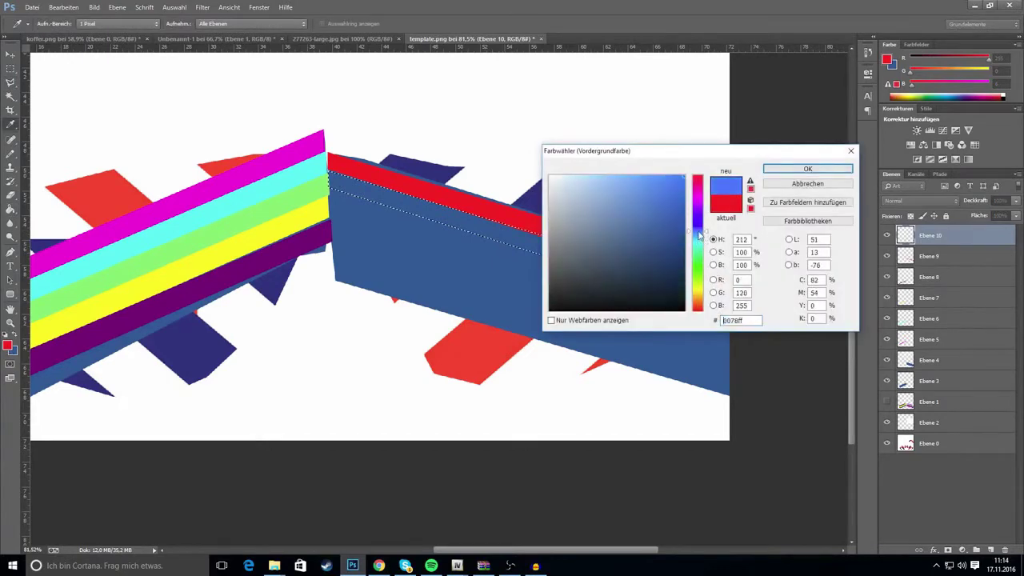
pyautogui.click(699, 260)
pyautogui.click(626, 219)
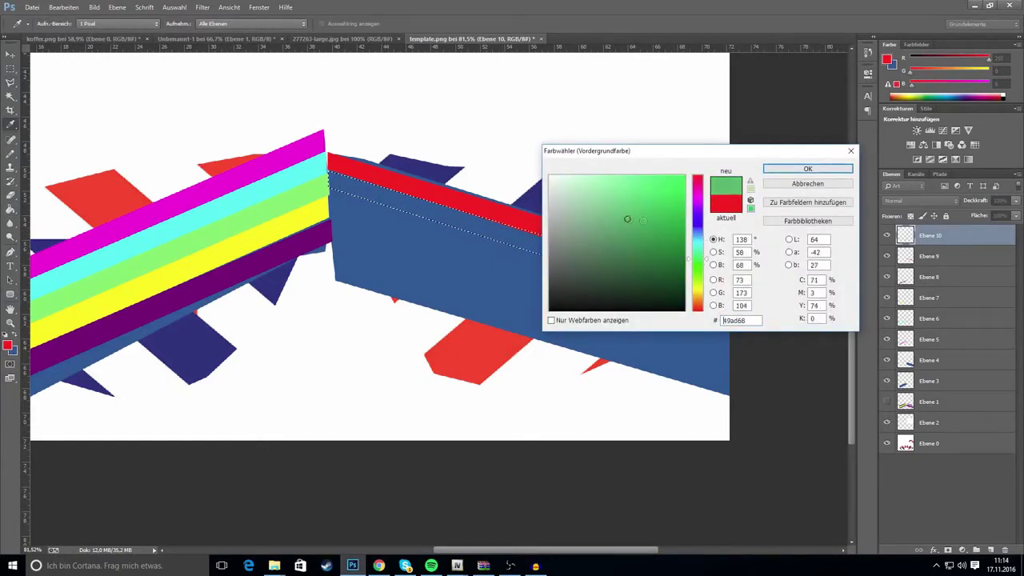
pyautogui.click(808, 169)
pyautogui.press('g')
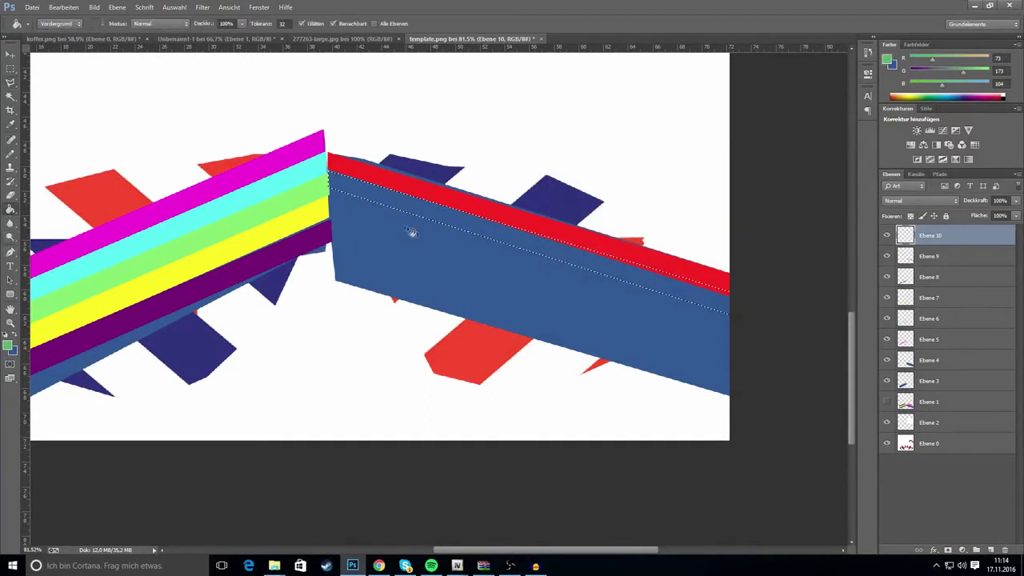
pyautogui.click(442, 220)
pyautogui.press('v')
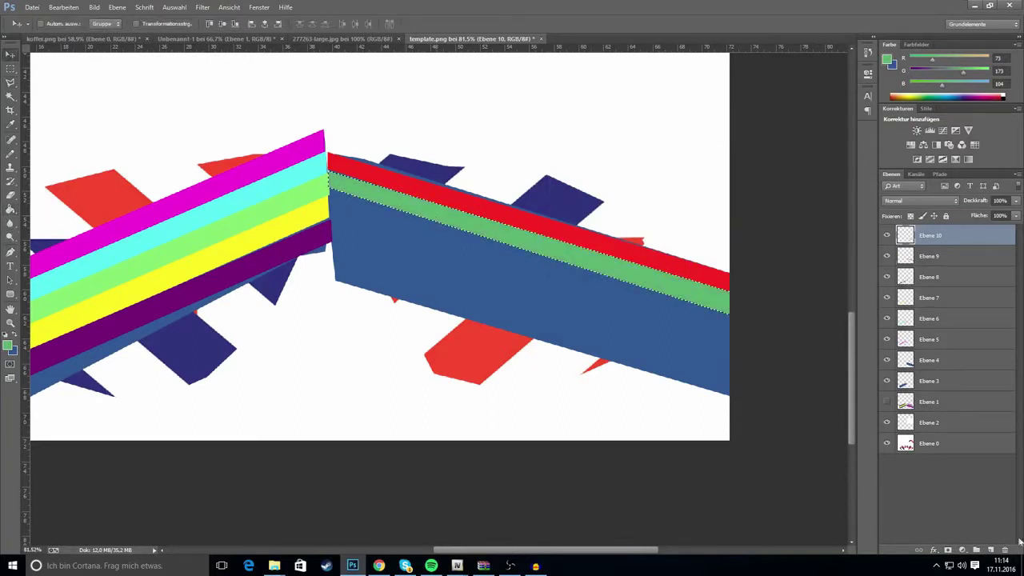
pyautogui.click(994, 549)
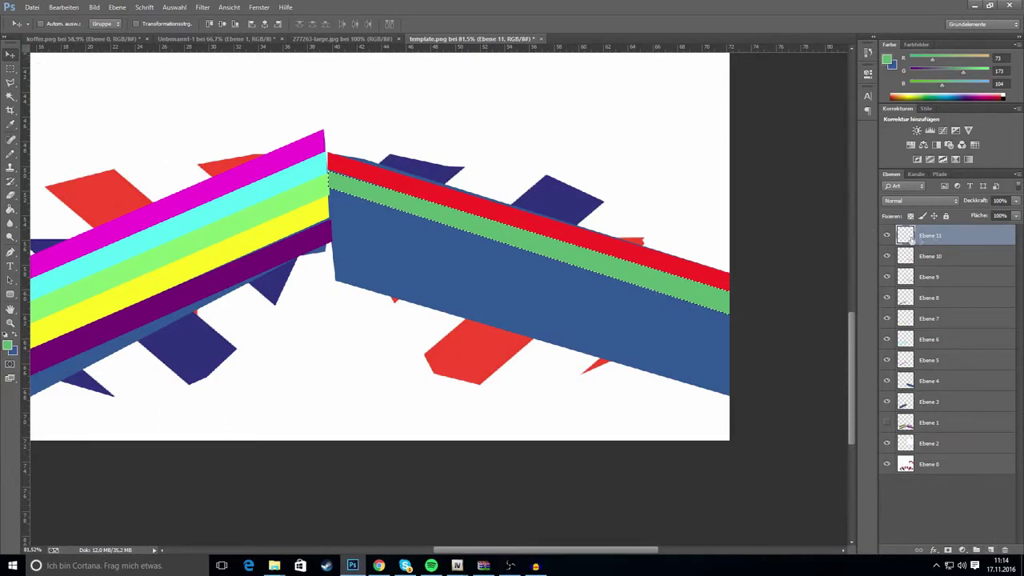
pyautogui.doubleClick(932, 382)
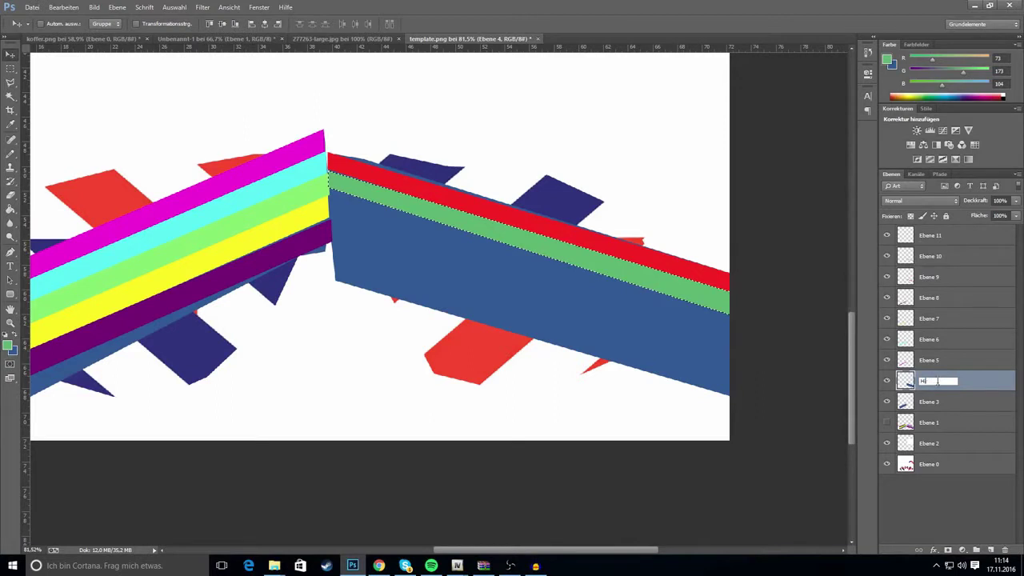
pyautogui.click(947, 478)
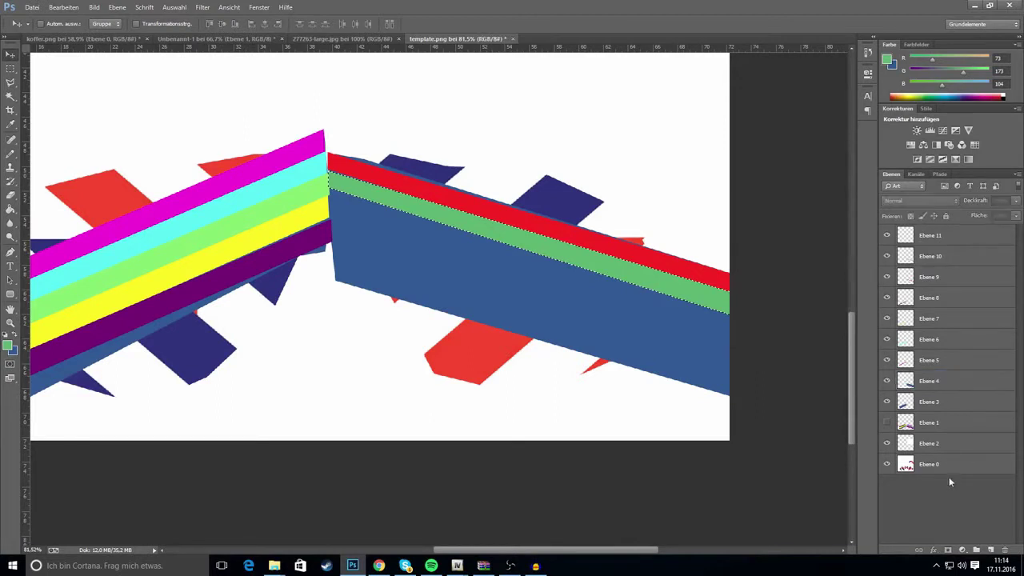
pyautogui.click(939, 445)
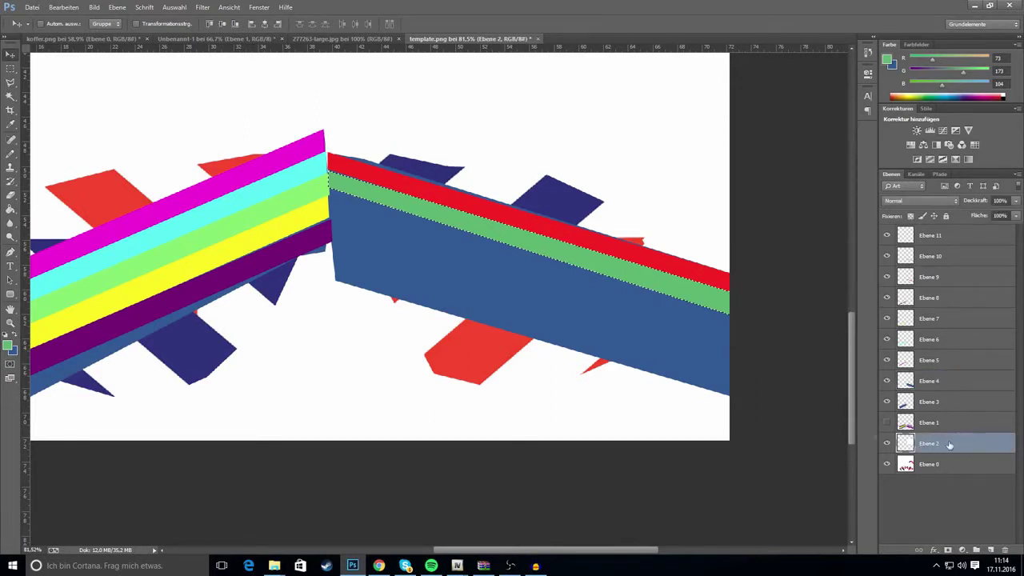
# Activate the empty uppermost layer and shift the strip selection directly below the green stripe.
pyautogui.click(930, 238)
pyautogui.click(10, 83)
pyautogui.moveTo(520, 245); pyautogui.dragTo(515, 264)
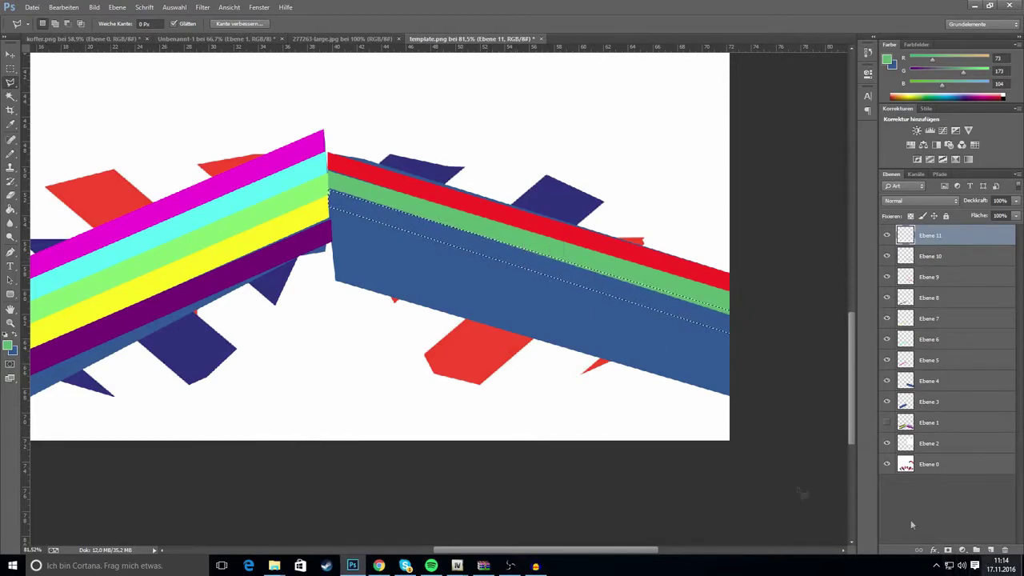
pyautogui.click(16, 341)
pyautogui.click(10, 346)
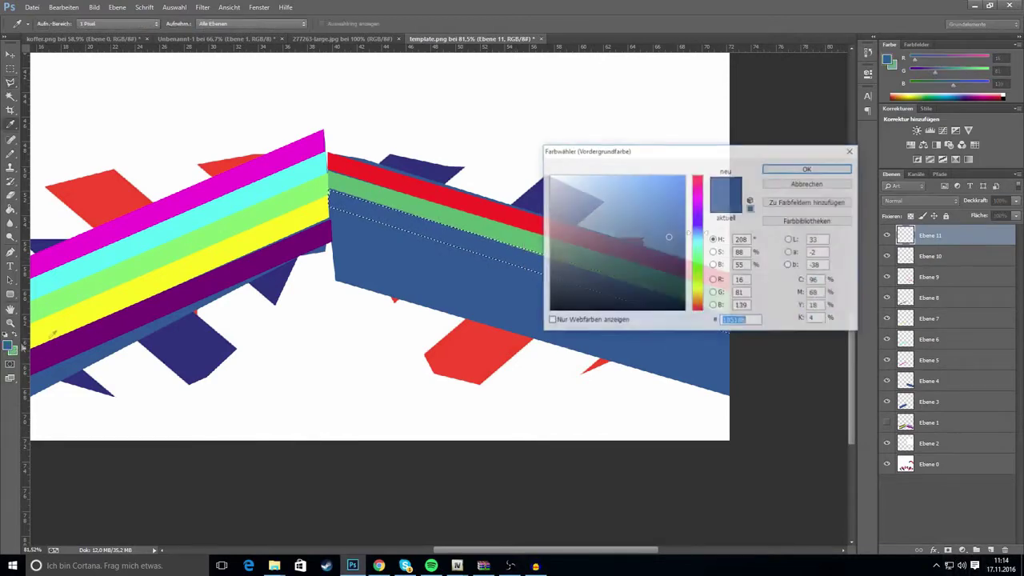
pyautogui.click(802, 185)
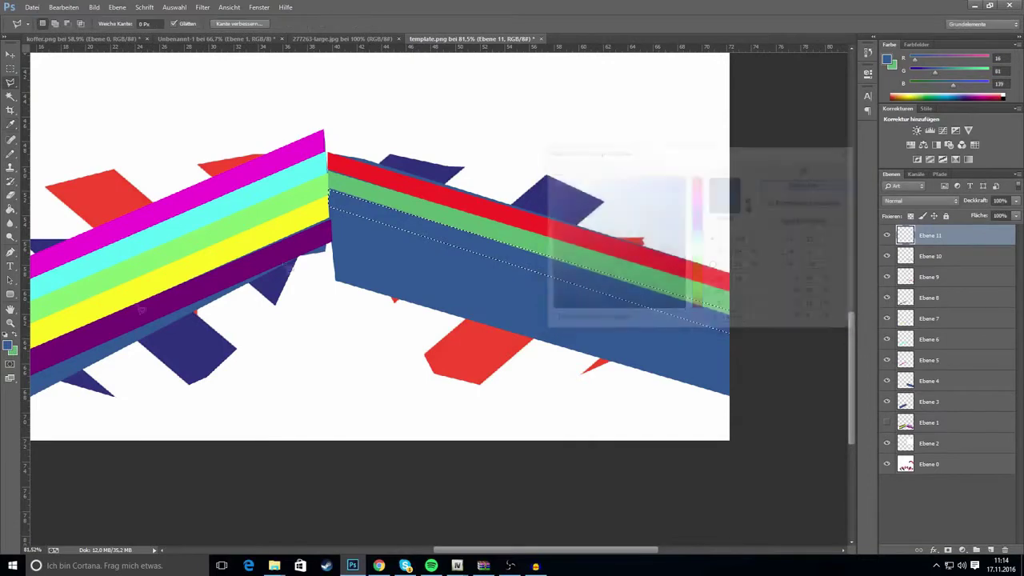
pyautogui.click(16, 341)
# Set the foreground colour to cyan (RGB 0, 240, 255) and fill the strip selection with it.
pyautogui.click(10, 347)
pyautogui.moveTo(698, 257); pyautogui.dragTo(700, 242)
pyautogui.moveTo(669, 190); pyautogui.dragTo(692, 171)
pyautogui.click(810, 166)
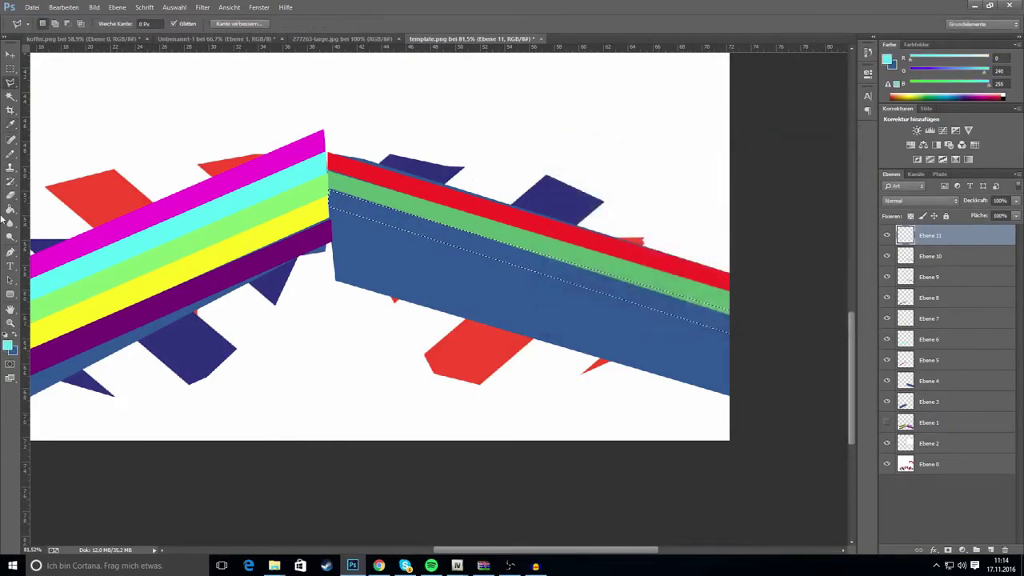
pyautogui.click(11, 211)
pyautogui.click(441, 230)
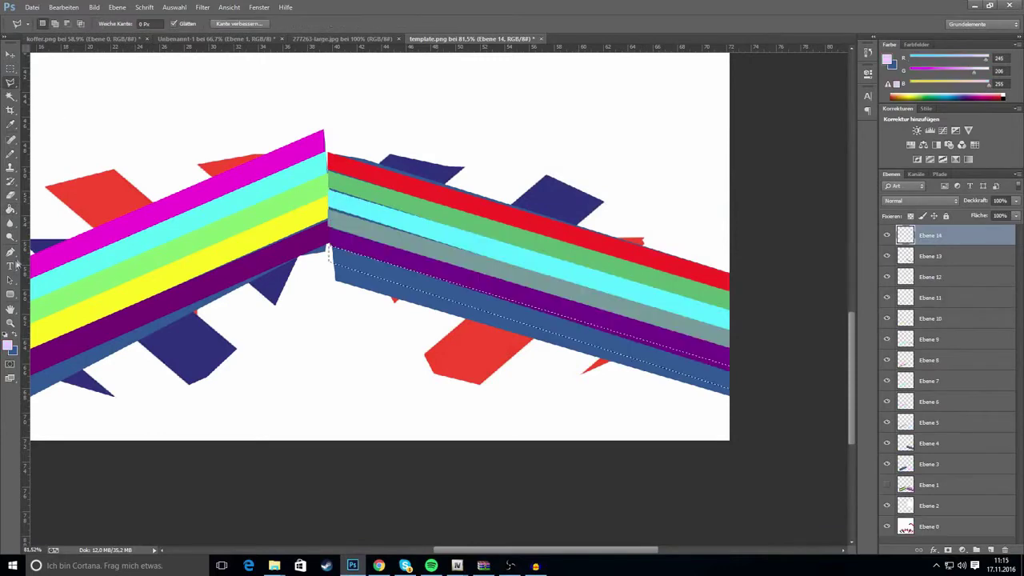
# Fill the strip selection below the dark purple stripe on layer Ebene 14 with light pink (RGB 245, 206, 255).
pyautogui.click(11, 212)
pyautogui.click(438, 292)
pyautogui.scroll(-3, 438, 292)
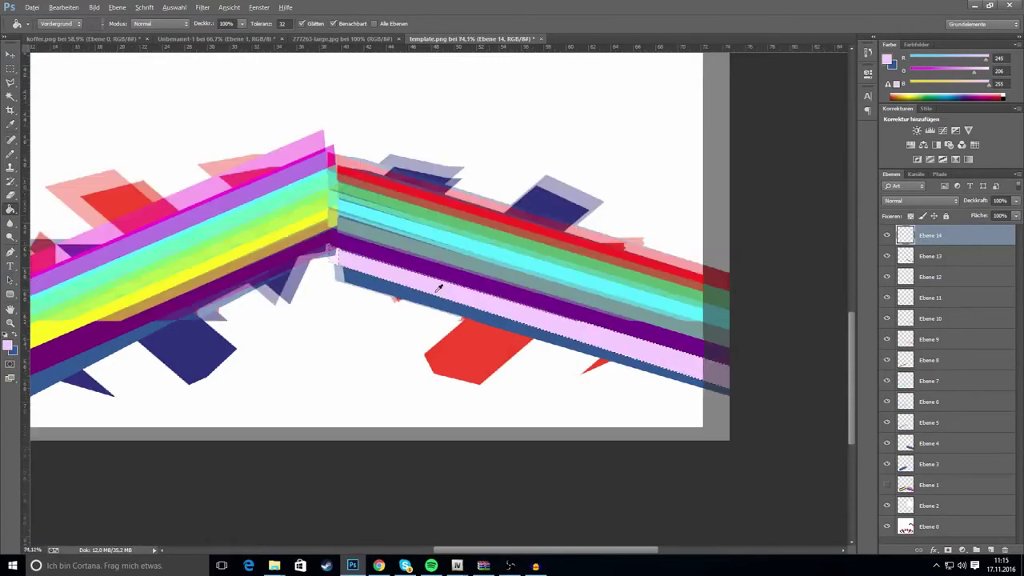
# Save the striped image as a PNG named template in the policeb folder, replacing the existing file.
pyautogui.click(32, 7)
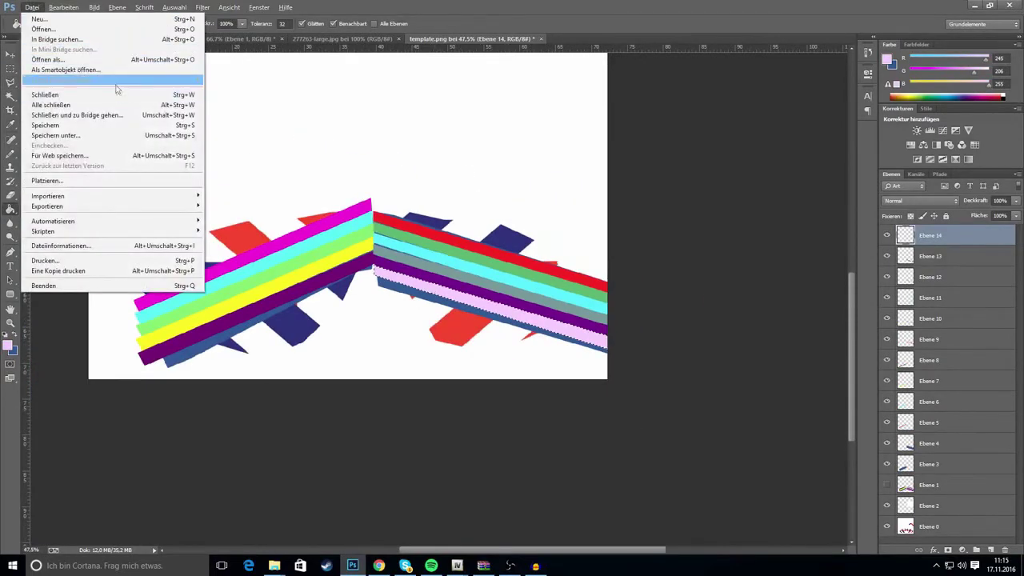
pyautogui.click(55, 135)
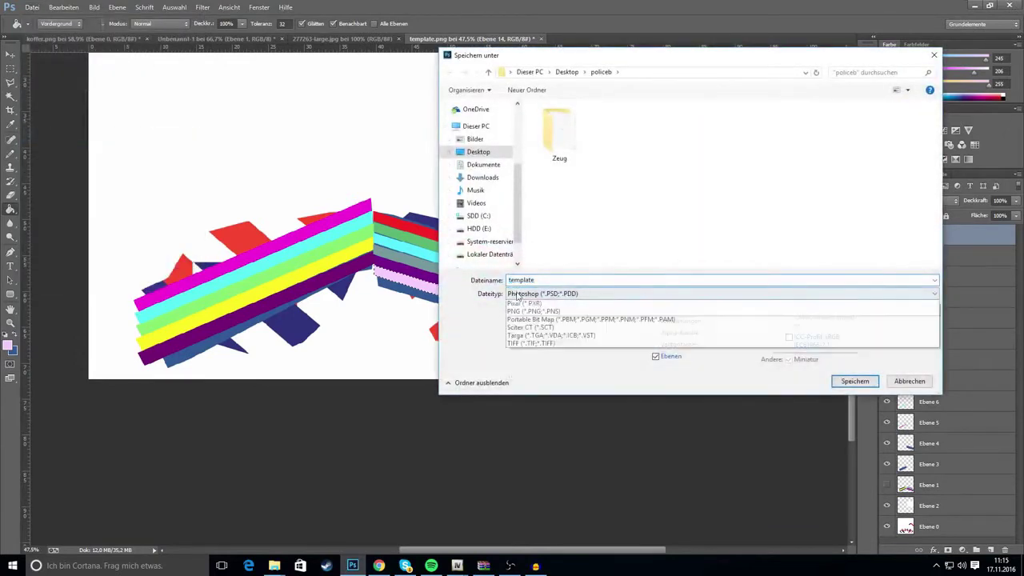
pyautogui.click(520, 292)
pyautogui.click(527, 434)
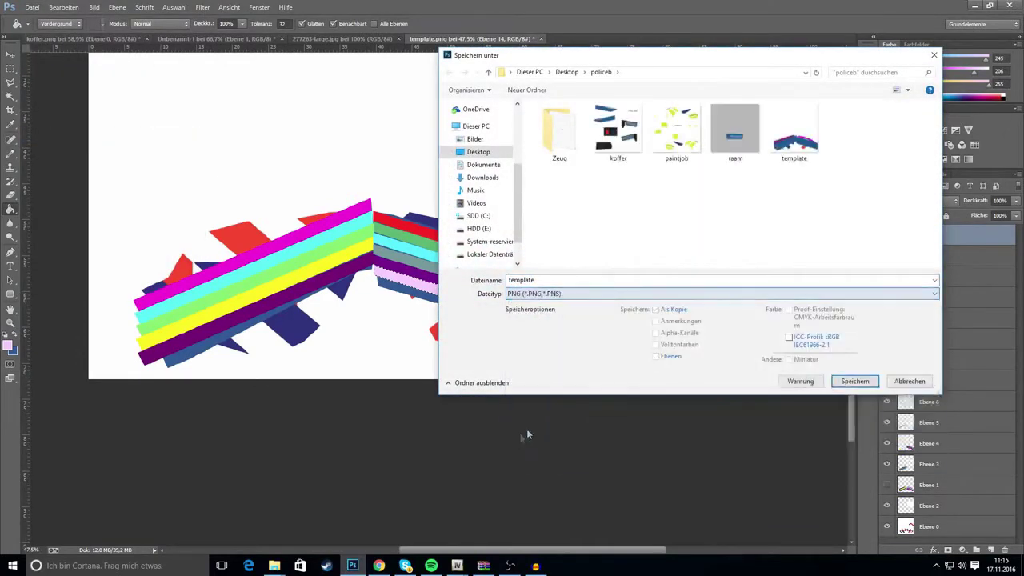
pyautogui.click(862, 381)
pyautogui.click(546, 283)
pyautogui.click(568, 182)
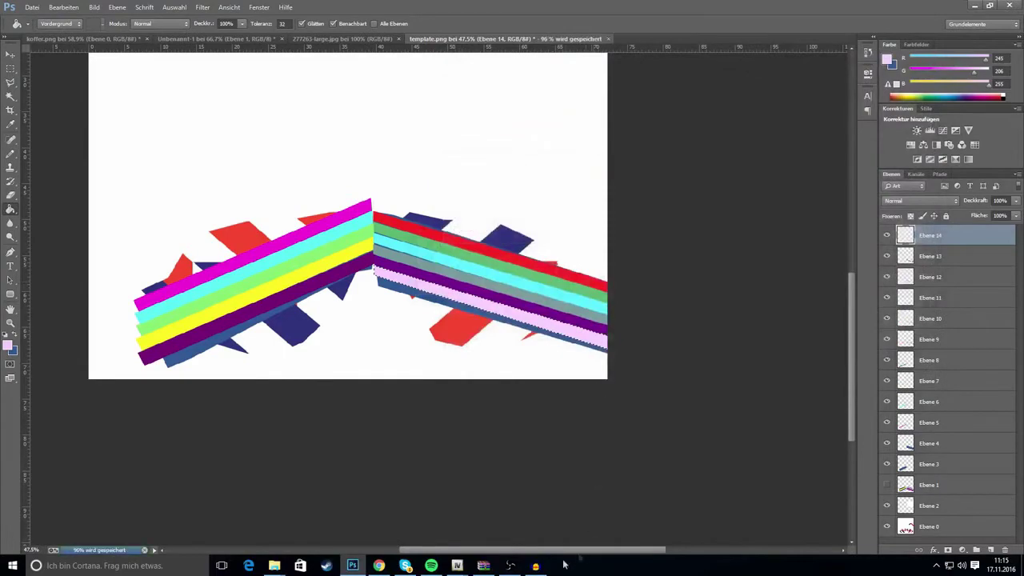
# Switch to OpenIV, close the open model viewer, and open the policeb.ytd texture dictionary.
pyautogui.click(554, 471)
pyautogui.click(815, 40)
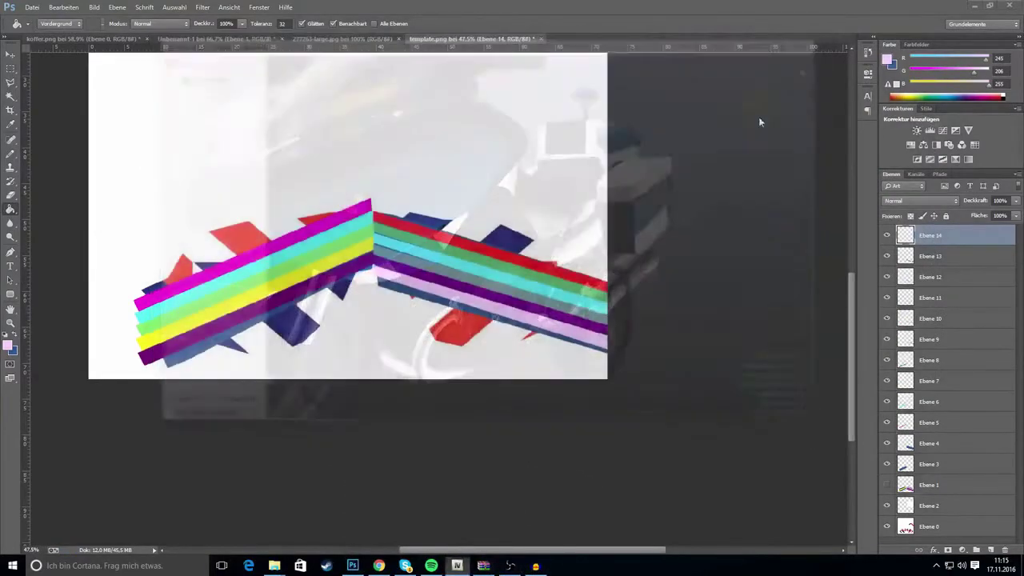
pyautogui.click(470, 531)
pyautogui.press('Down')
pyautogui.press('Return')
# Import the updated template PNG into policeb.ytd with automatic MipMap levels and automatic texture format, and save the dictionary.
pyautogui.click(282, 562)
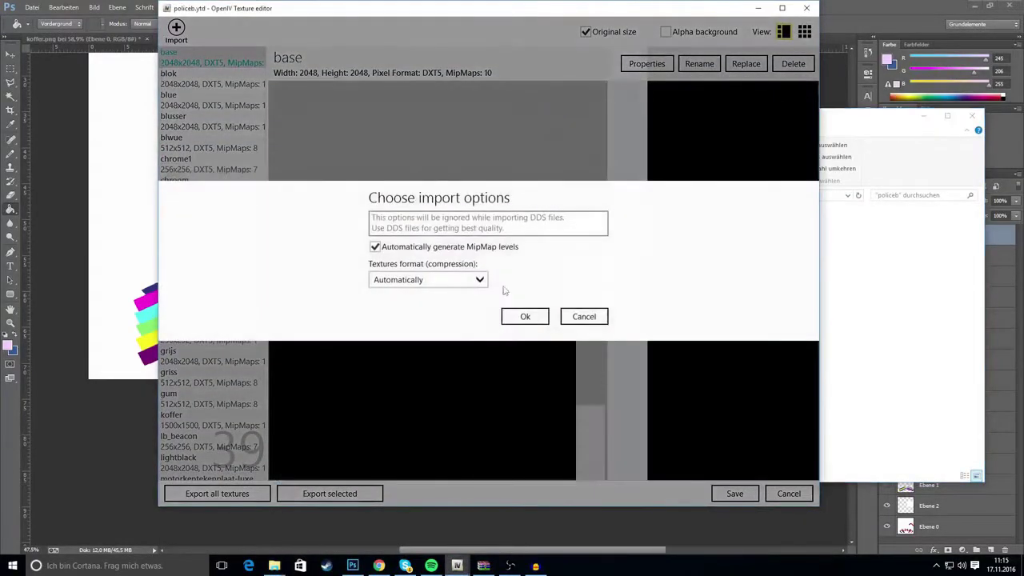
pyautogui.click(523, 315)
pyautogui.click(739, 493)
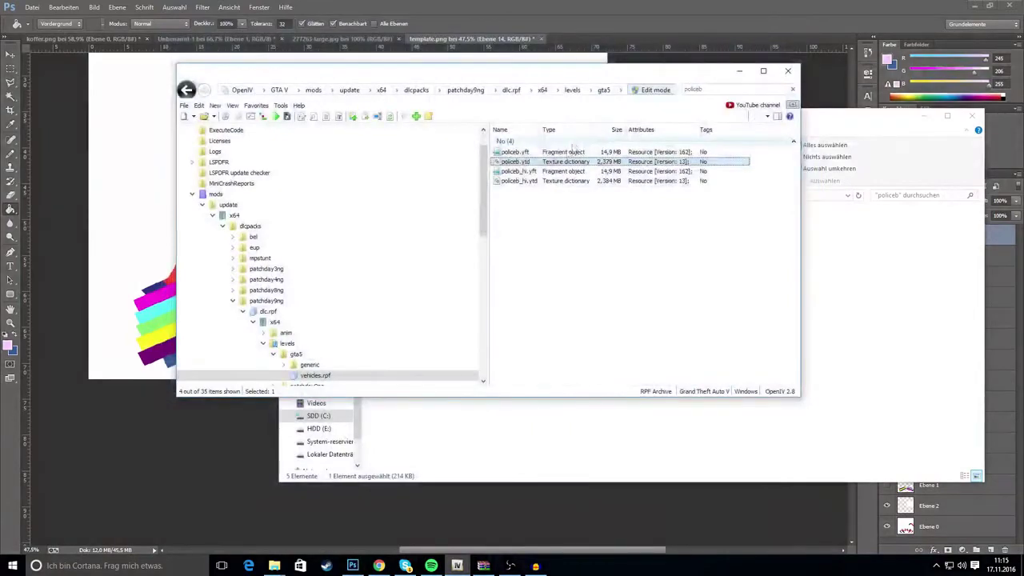
# Open the policeb.yft model and examine where the coloured stripes fall on both sides of the motorcycle's fairing.
pyautogui.doubleClick(573, 155)
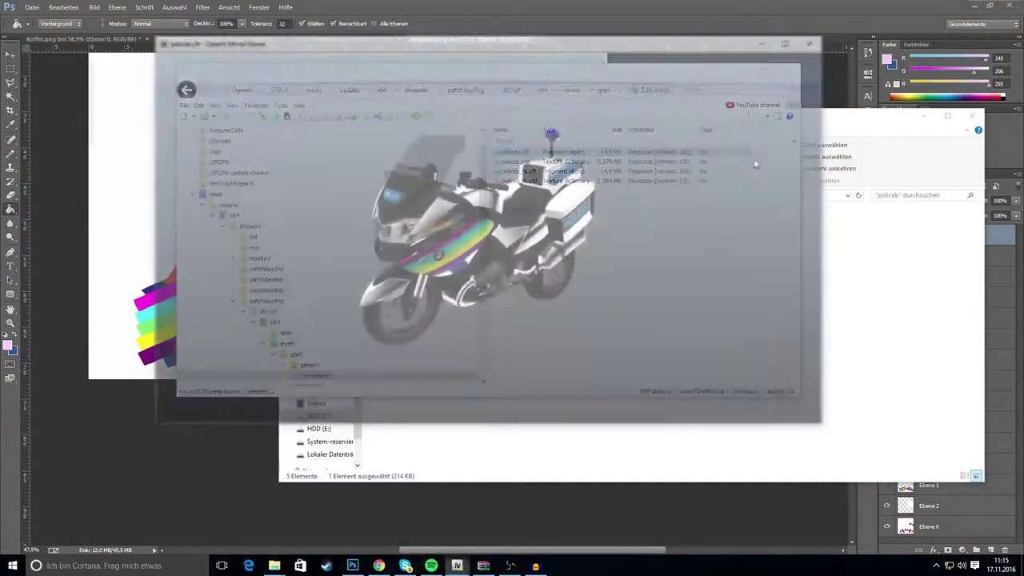
pyautogui.scroll(5, 464, 258)
pyautogui.moveTo(437, 258); pyautogui.dragTo(672, 178)
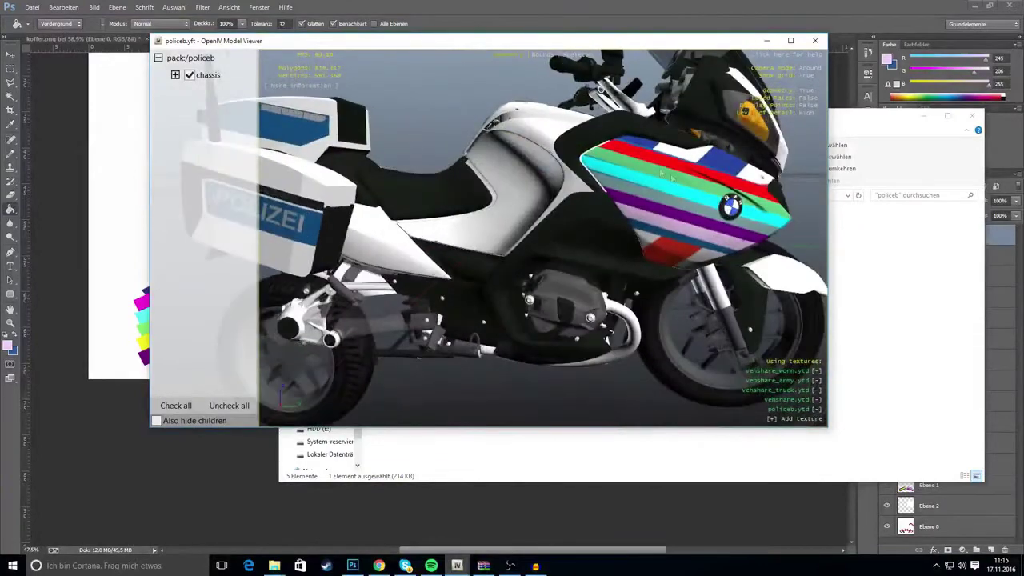
pyautogui.moveTo(730, 206); pyautogui.dragTo(503, 169)
pyautogui.moveTo(620, 200); pyautogui.dragTo(608, 183)
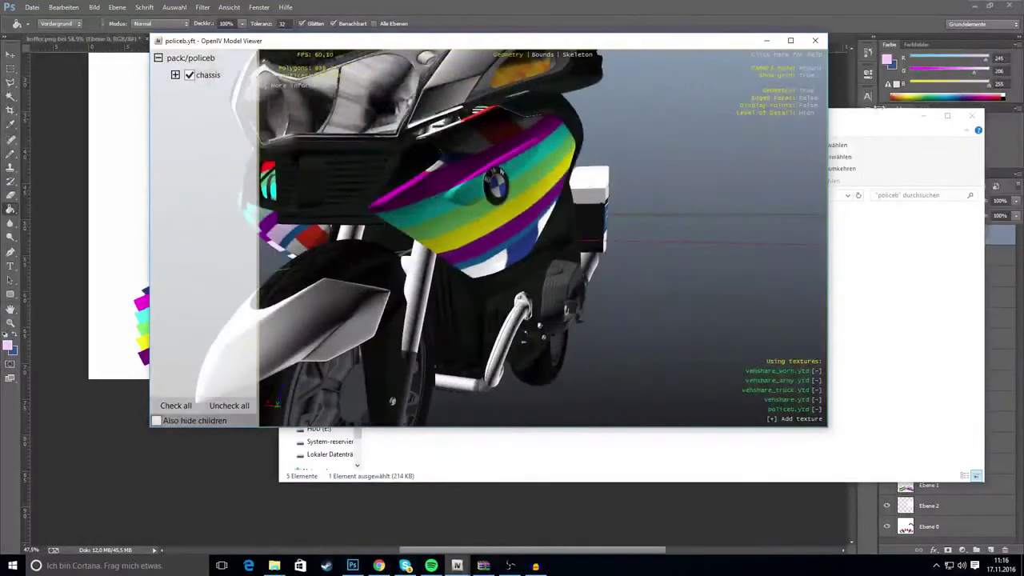
# Move the model viewer off to the side and minimise the file explorer and OpenIV windows to return to Photoshop.
pyautogui.click(930, 118)
pyautogui.moveTo(503, 38); pyautogui.dragTo(1023, 77)
pyautogui.click(740, 71)
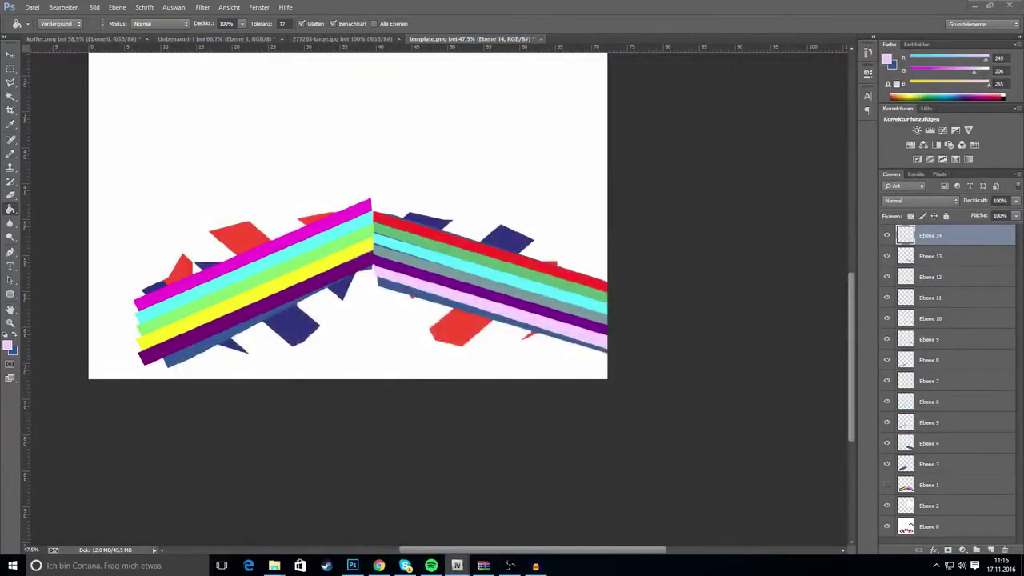
# Copy the small grey reflector piece from the Unbenannt-1 document into template.png as a new layer.
pyautogui.click(328, 40)
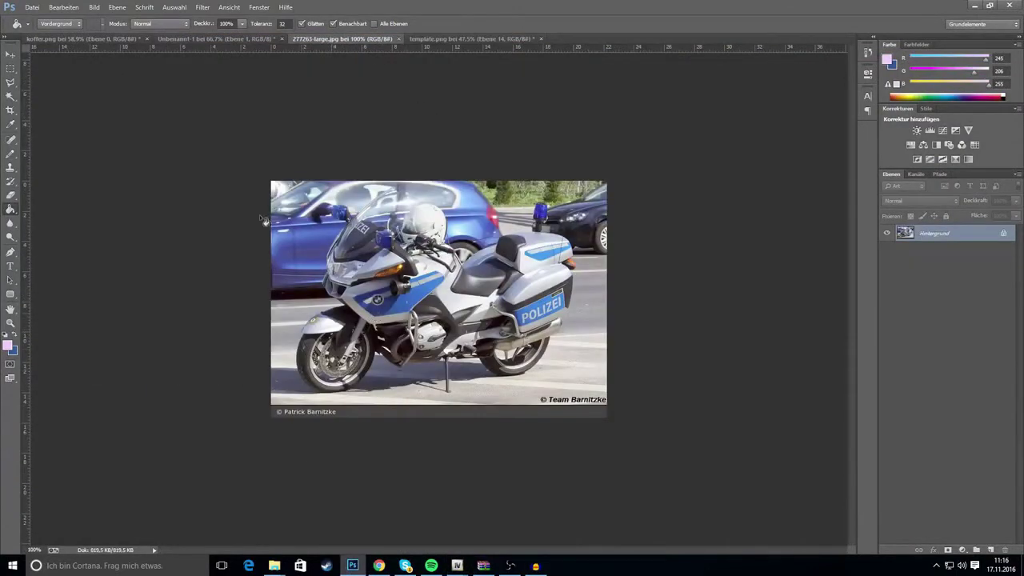
pyautogui.click(170, 40)
pyautogui.press('v')
pyautogui.moveTo(465, 316)
pyautogui.mouseDown()
pyautogui.moveTo(491, 320)
pyautogui.moveTo(473, 301)
pyautogui.mouseUp()
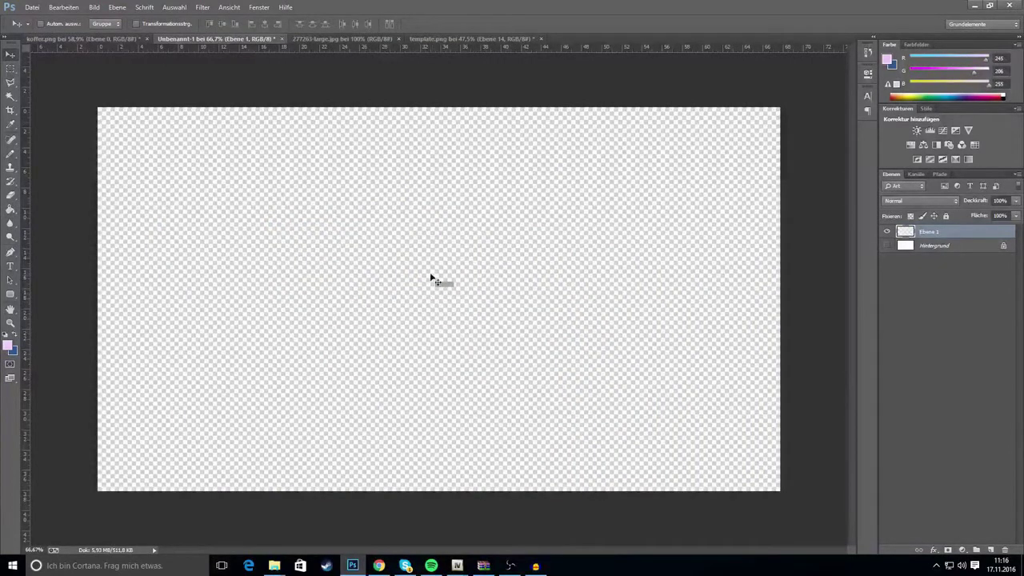
pyautogui.click(442, 39)
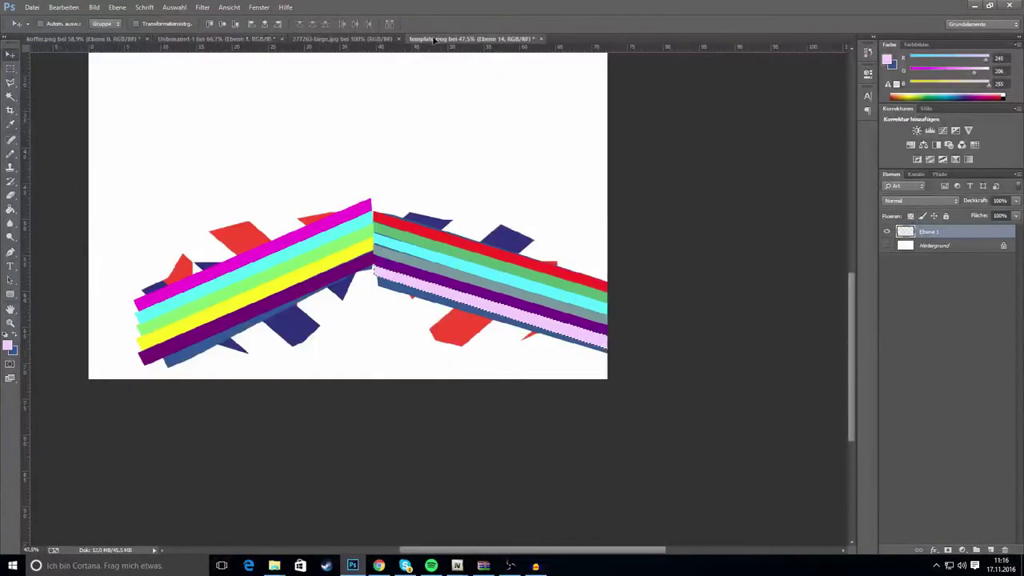
pyautogui.moveTo(322, 238); pyautogui.dragTo(321, 237)
pyautogui.click(8, 84)
pyautogui.click(10, 55)
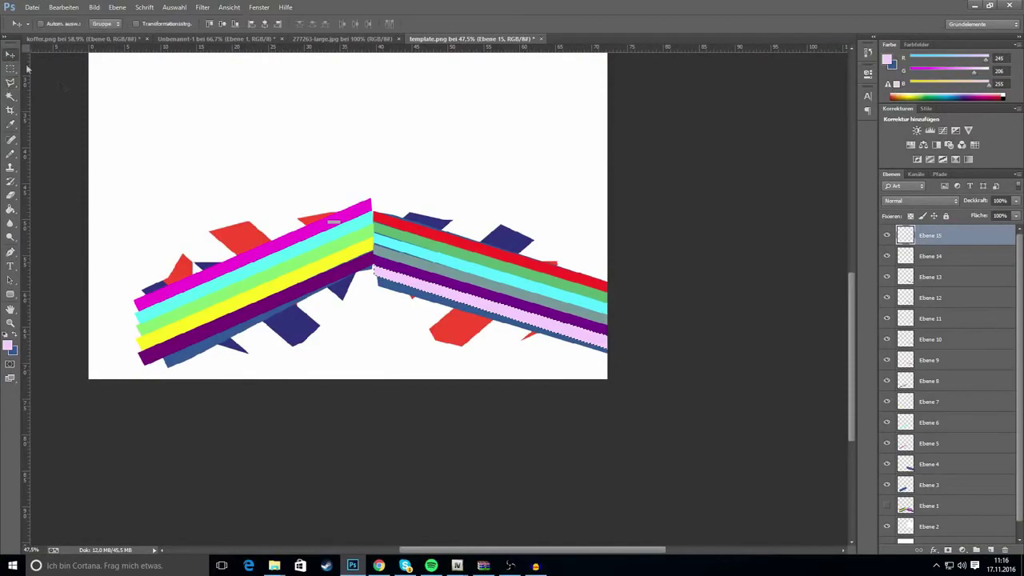
# Drop the old selection around the pink stripe and rename the new grey piece's layer to Reflektor.
pyautogui.scroll(1, 274, 220)
pyautogui.scroll(10, 278, 227)
pyautogui.moveTo(424, 270)
pyautogui.mouseDown()
pyautogui.moveTo(429, 283)
pyautogui.moveTo(424, 275)
pyautogui.mouseUp()
pyautogui.scroll(-4, 499, 313)
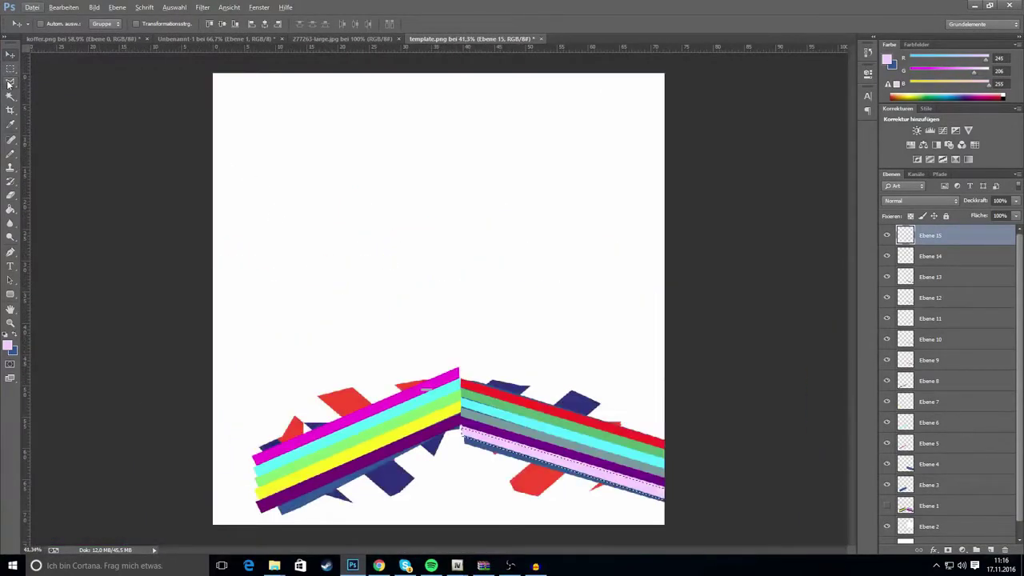
pyautogui.click(10, 84)
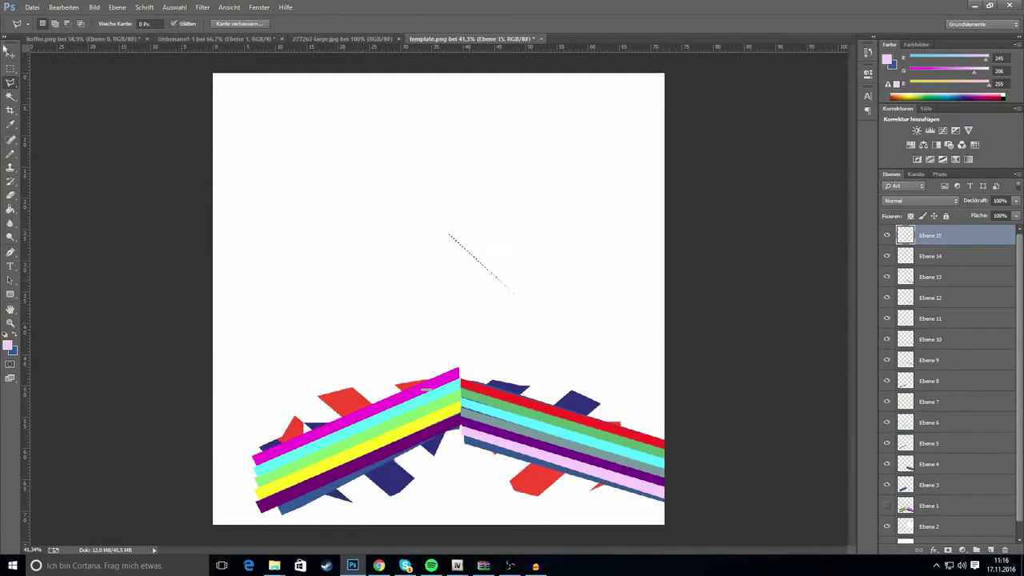
pyautogui.click(8, 51)
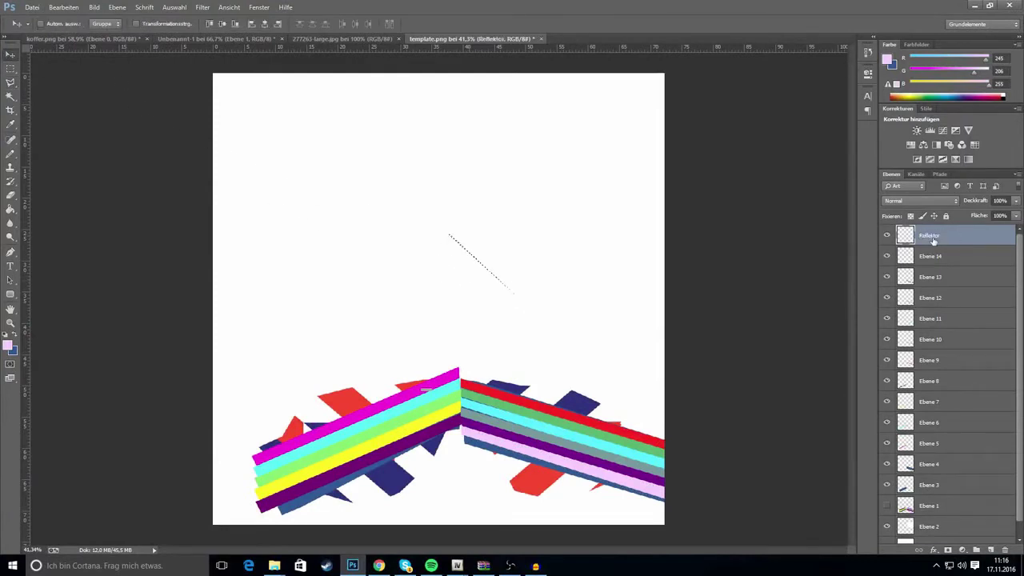
# Clear the blank area above the stripes on the Reflektor layer, deselect, and place the grey piece at the magenta stripe's inner end.
pyautogui.click(10, 69)
pyautogui.moveTo(355, 165); pyautogui.dragTo(563, 350)
pyautogui.press('Delete')
pyautogui.hotkey('ctrl', 'd')
pyautogui.click(9, 54)
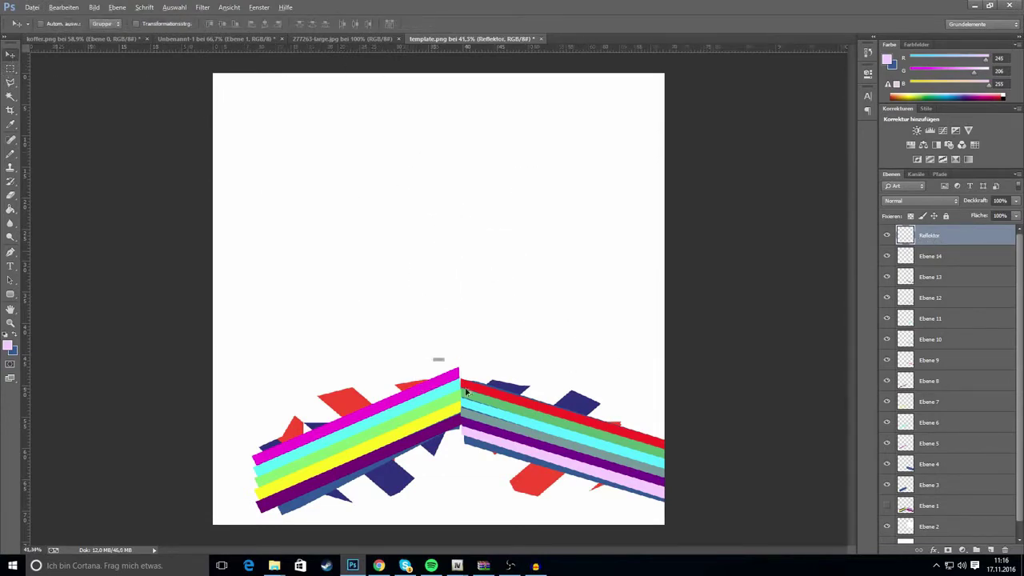
pyautogui.scroll(5, 464, 393)
pyautogui.scroll(-5, 471, 400)
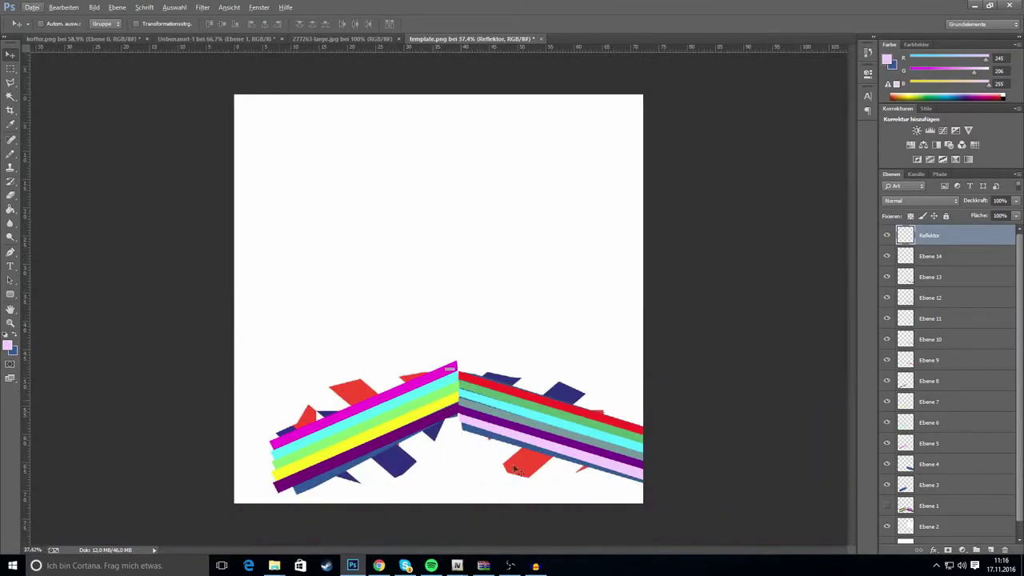
# Examine the striped fairing on both sides of the policeb.yft model in the OpenIV viewer, then return to Photoshop.
pyautogui.click(457, 565)
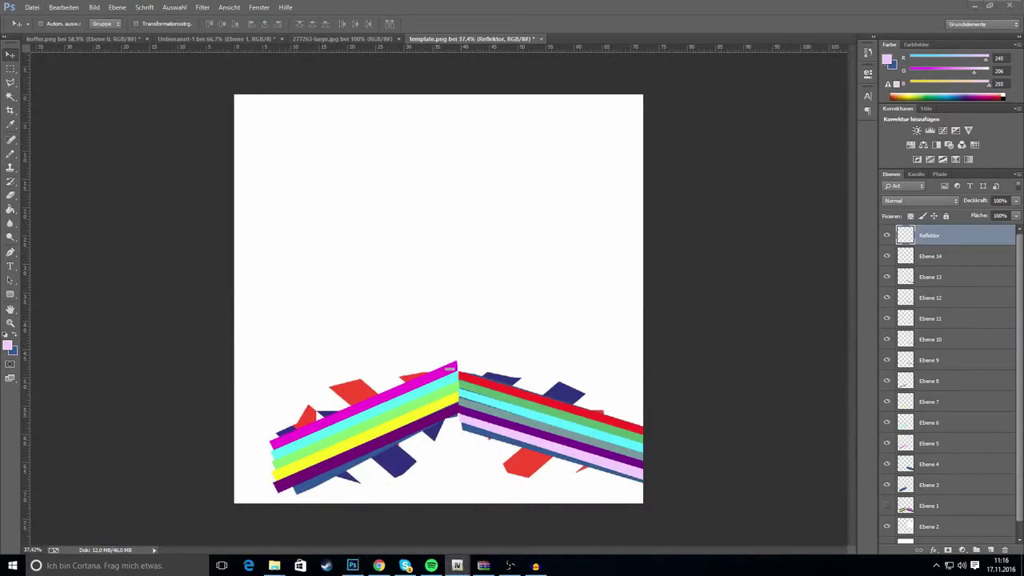
pyautogui.moveTo(1023, 48); pyautogui.dragTo(852, 71)
pyautogui.moveTo(596, 200); pyautogui.dragTo(789, 273)
pyautogui.moveTo(908, 222); pyautogui.dragTo(879, 219)
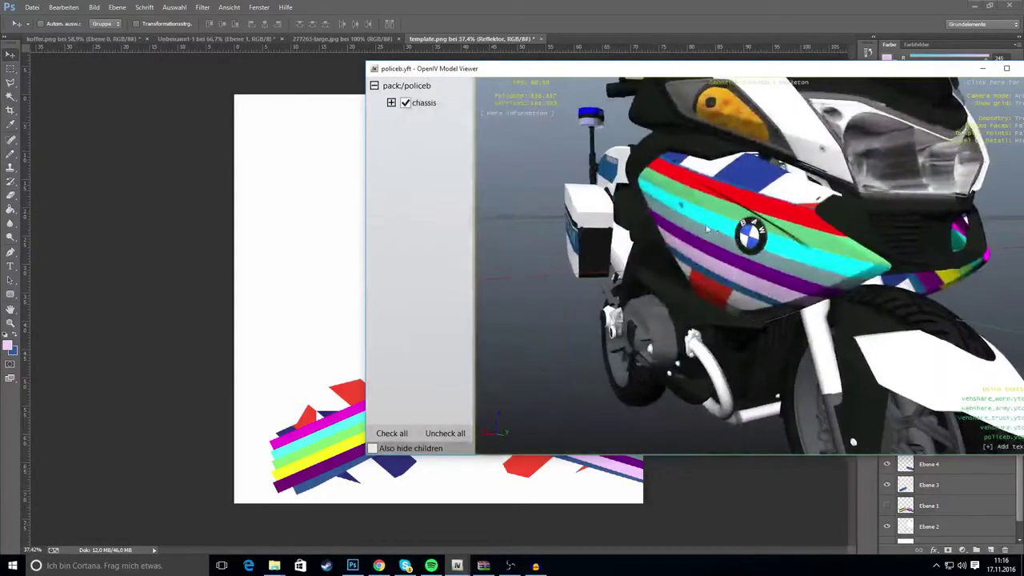
pyautogui.moveTo(713, 229); pyautogui.dragTo(704, 226)
pyautogui.moveTo(615, 74); pyautogui.dragTo(632, 45)
pyautogui.moveTo(935, 195); pyautogui.dragTo(606, 190)
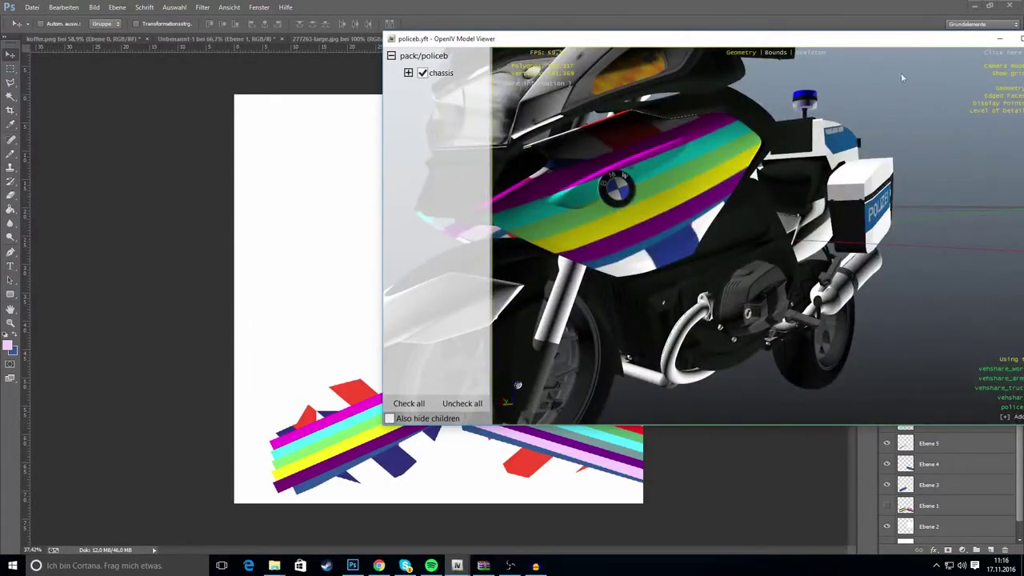
pyautogui.click(986, 42)
# Enlarge and rotate the Reflektor piece to follow the left cyan stripe's upper edge at its inner end, and compare with the reference photo.
pyautogui.scroll(5, 447, 392)
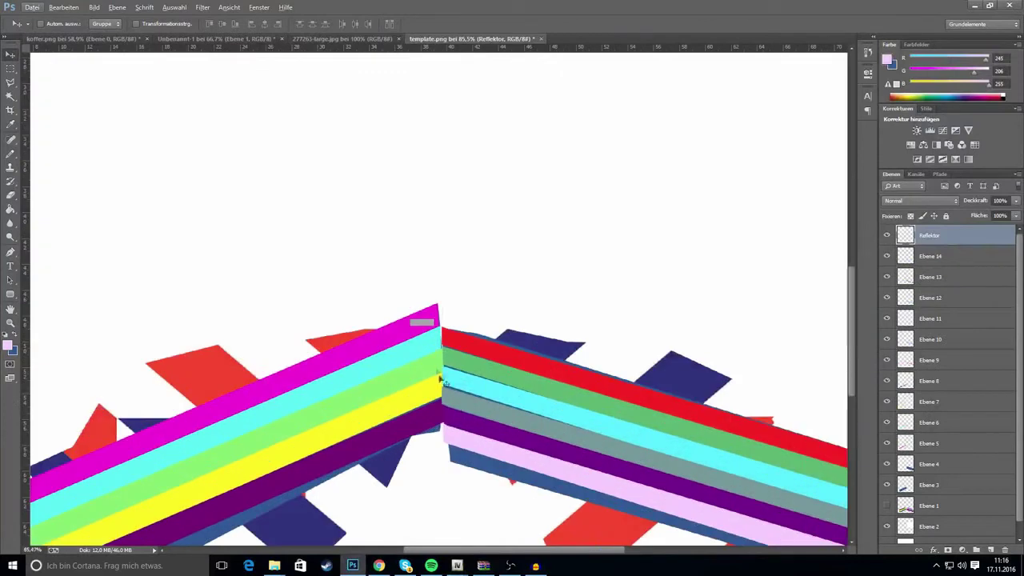
pyautogui.hotkey('ctrl', 't')
pyautogui.moveTo(461, 324)
pyautogui.mouseDown()
pyautogui.moveTo(473, 293)
pyautogui.moveTo(452, 319)
pyautogui.moveTo(461, 319)
pyautogui.mouseUp()
pyautogui.moveTo(480, 299); pyautogui.dragTo(428, 341)
pyautogui.press('Return')
pyautogui.click(375, 39)
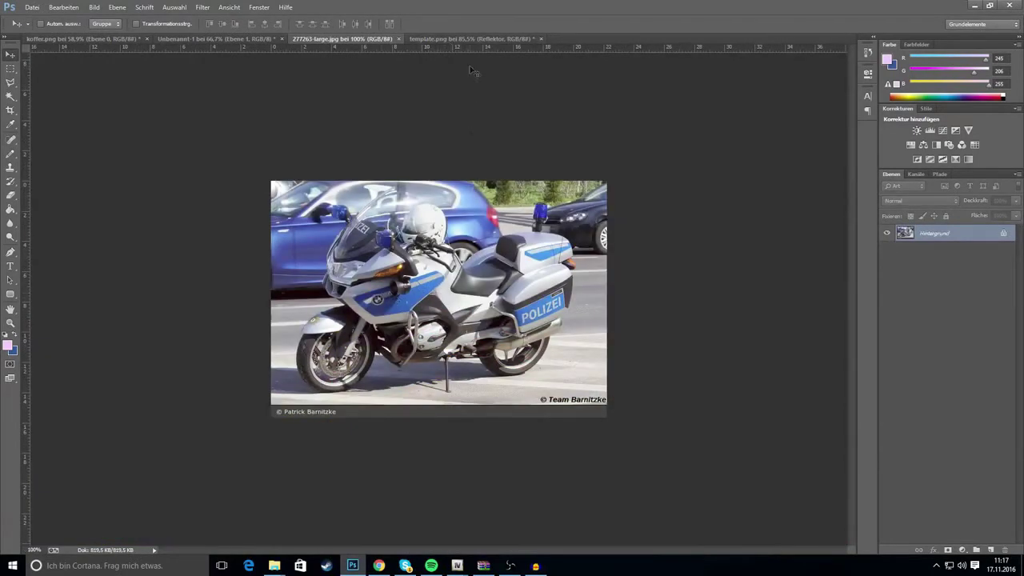
pyautogui.click(472, 40)
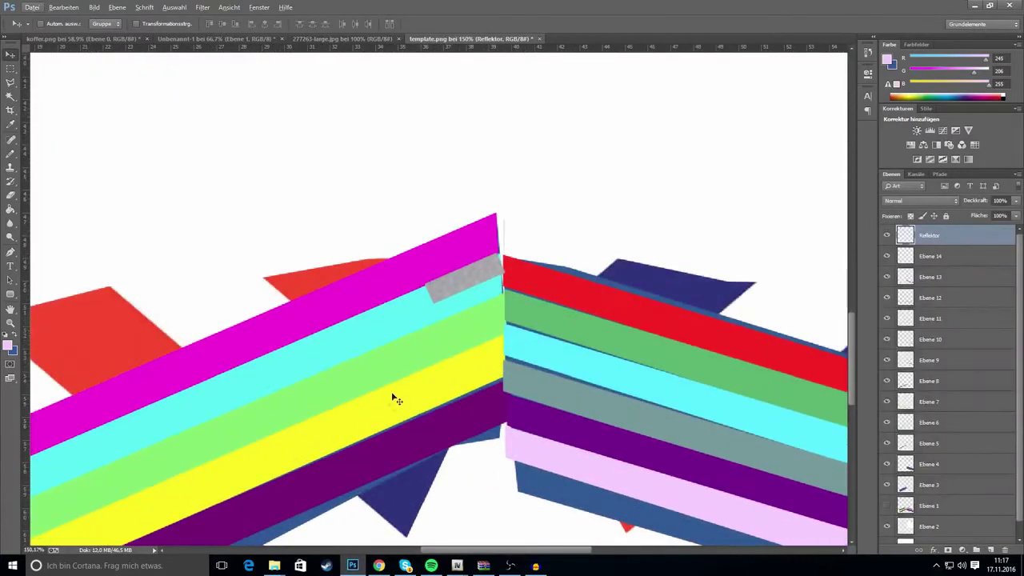
# Duplicate the Reflektor layer and place the copy beside the original, further down the left cyan stripe.
pyautogui.scroll(-4, 391, 398)
pyautogui.scroll(2, 181, 457)
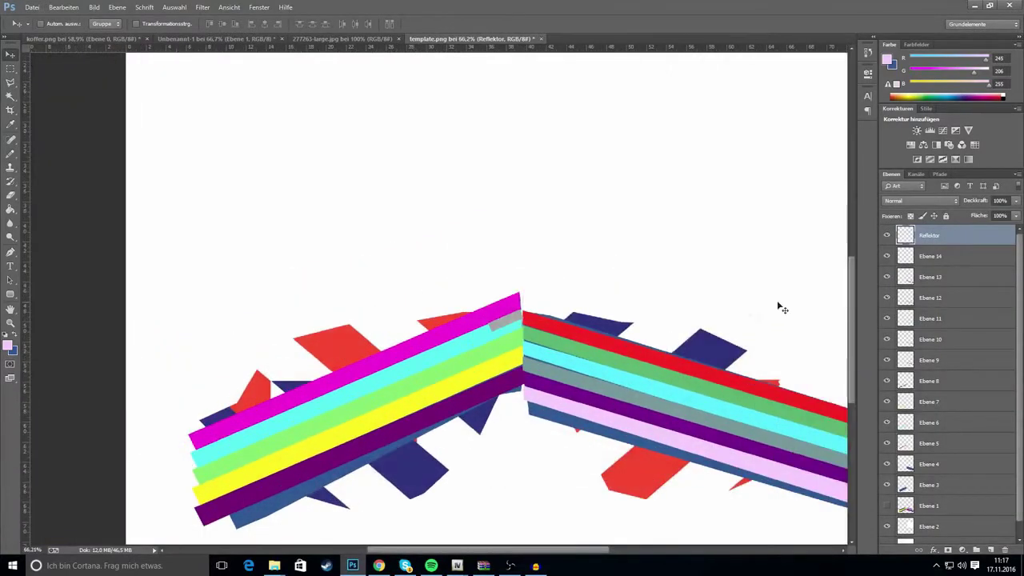
pyautogui.rightClick(939, 240)
pyautogui.click(760, 197)
pyautogui.click(600, 174)
pyautogui.moveTo(502, 332); pyautogui.dragTo(464, 315)
# Duplicate the second reflector piece, place the copy as the third in the row, and fine-tune its spacing.
pyautogui.scroll(3, 467, 348)
pyautogui.rightClick(930, 243)
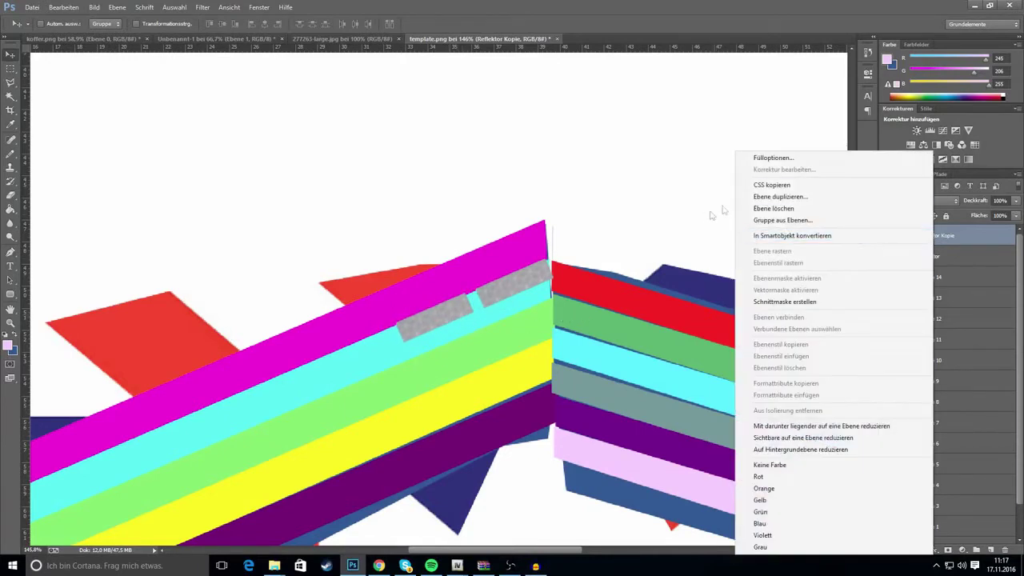
pyautogui.click(754, 197)
pyautogui.click(600, 174)
pyautogui.moveTo(433, 319); pyautogui.dragTo(378, 344)
pyautogui.scroll(-4, 444, 358)
pyautogui.scroll(5, 384, 383)
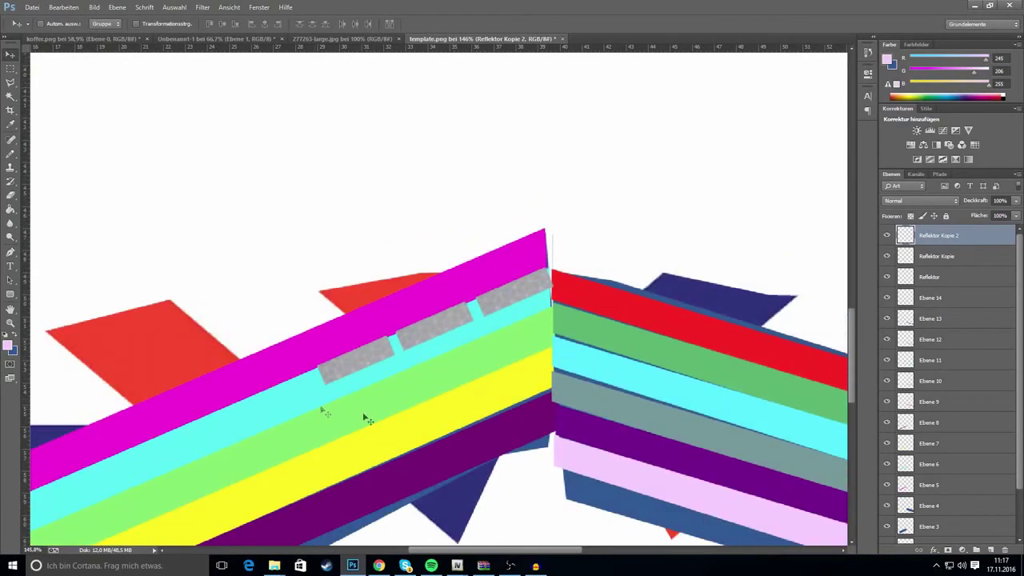
pyautogui.moveTo(440, 328); pyautogui.dragTo(442, 326)
pyautogui.moveTo(385, 353); pyautogui.dragTo(378, 349)
# Duplicate the third reflector piece and align the copy as the fourth along the cyan stripe's upper edge.
pyautogui.moveTo(561, 552); pyautogui.dragTo(500, 527)
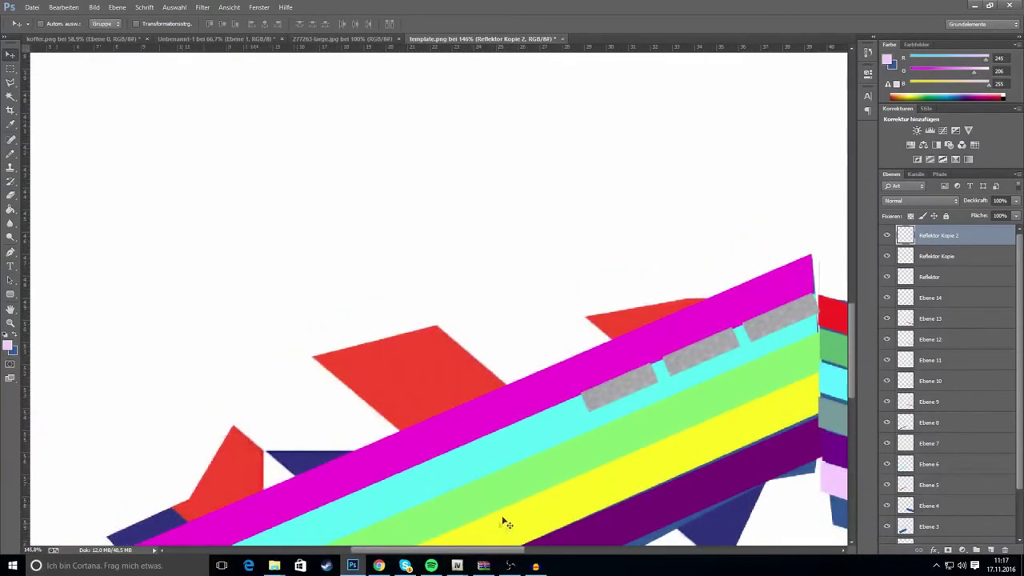
pyautogui.rightClick(916, 233)
pyautogui.click(804, 199)
pyautogui.click(592, 177)
pyautogui.moveTo(635, 402); pyautogui.dragTo(549, 430)
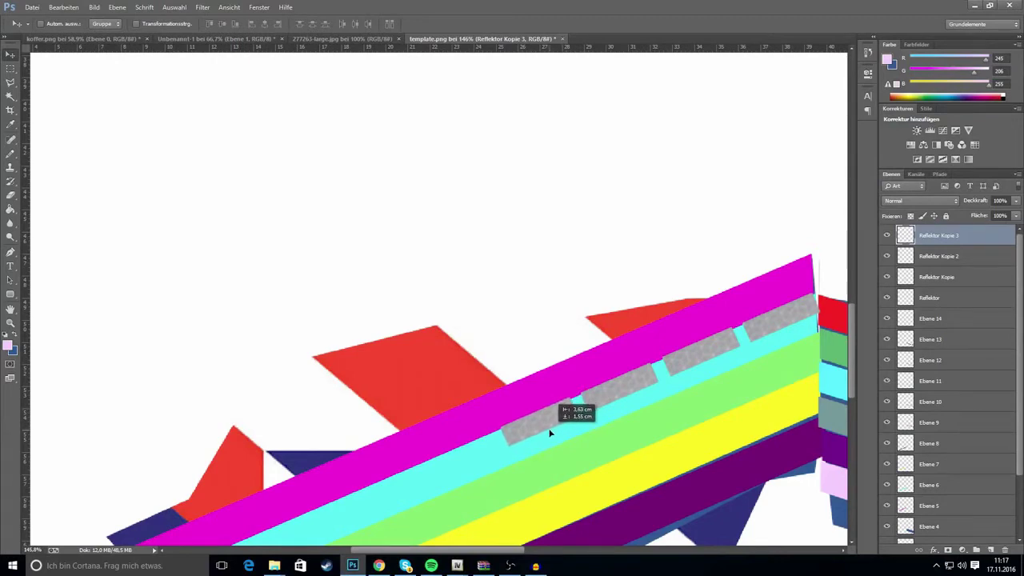
pyautogui.moveTo(548, 430); pyautogui.dragTo(548, 430)
pyautogui.scroll(3, 533, 446)
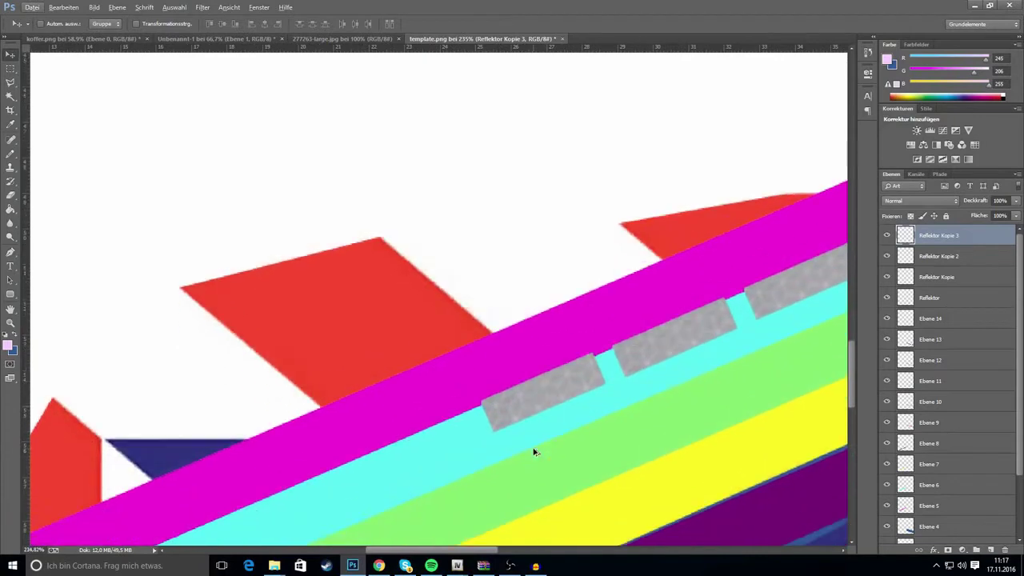
pyautogui.scroll(-2, 535, 452)
pyautogui.moveTo(588, 319)
pyautogui.mouseDown()
pyautogui.moveTo(714, 272)
pyautogui.moveTo(585, 320)
pyautogui.mouseUp()
# Duplicate the fourth reflector piece and place the copy as the fifth further down the cyan stripe.
pyautogui.scroll(-3, 332, 421)
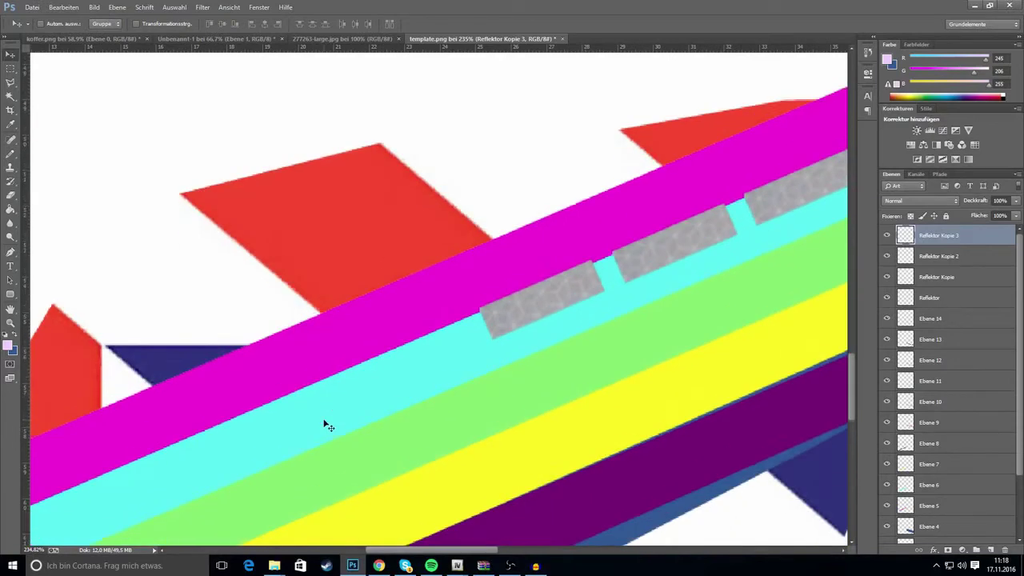
pyautogui.scroll(-1, 349, 419)
pyautogui.rightClick(947, 235)
pyautogui.click(772, 183)
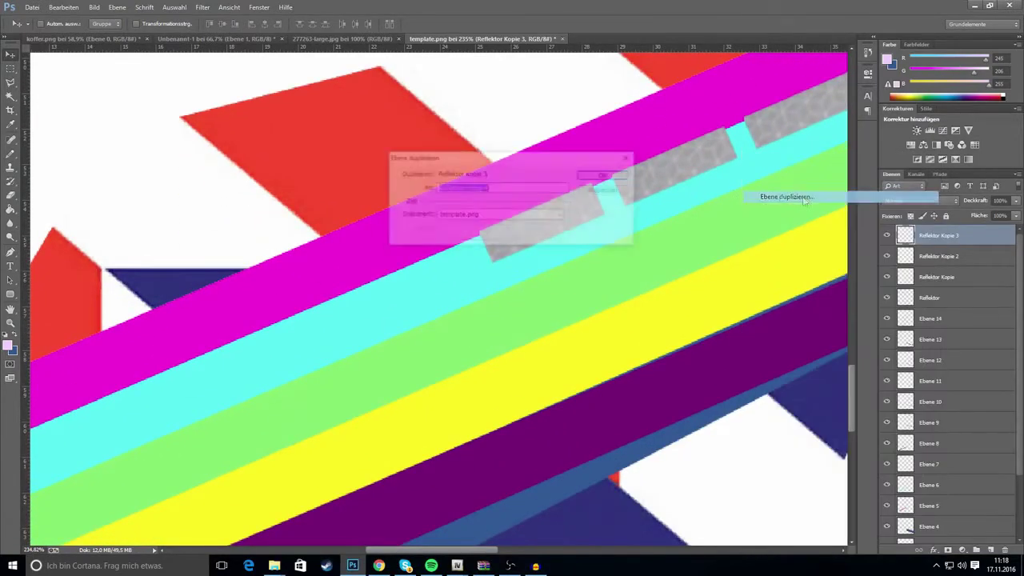
pyautogui.click(626, 177)
pyautogui.moveTo(576, 200); pyautogui.dragTo(416, 282)
# Duplicate the fifth reflector piece and place the copy as the sixth, at the lower end of the row.
pyautogui.moveTo(474, 549); pyautogui.dragTo(441, 550)
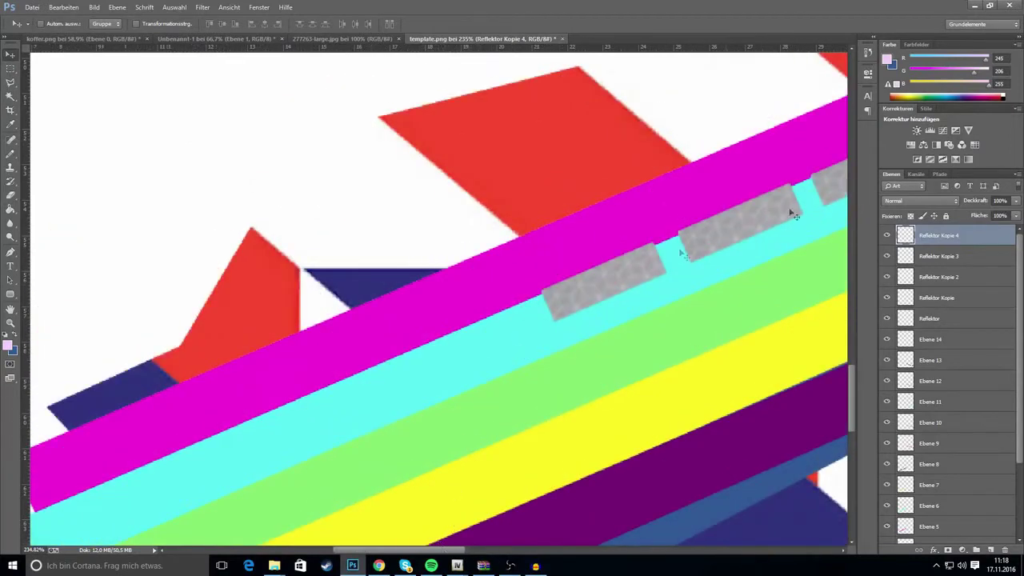
pyautogui.rightClick(937, 235)
pyautogui.click(840, 206)
pyautogui.press('Return')
pyautogui.moveTo(572, 254); pyautogui.dragTo(464, 319)
pyautogui.scroll(-7, 498, 327)
# Even out the gaps between the reflector pieces, and shift all six Reflektor layers together up along the cyan stripe.
pyautogui.scroll(9, 540, 325)
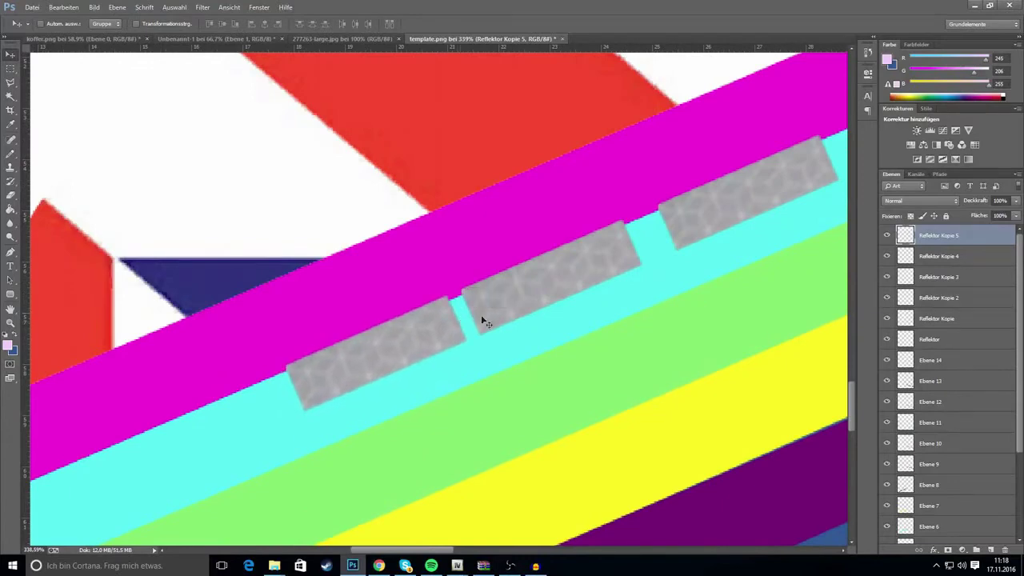
pyautogui.scroll(-4, 678, 295)
pyautogui.scroll(3, 704, 303)
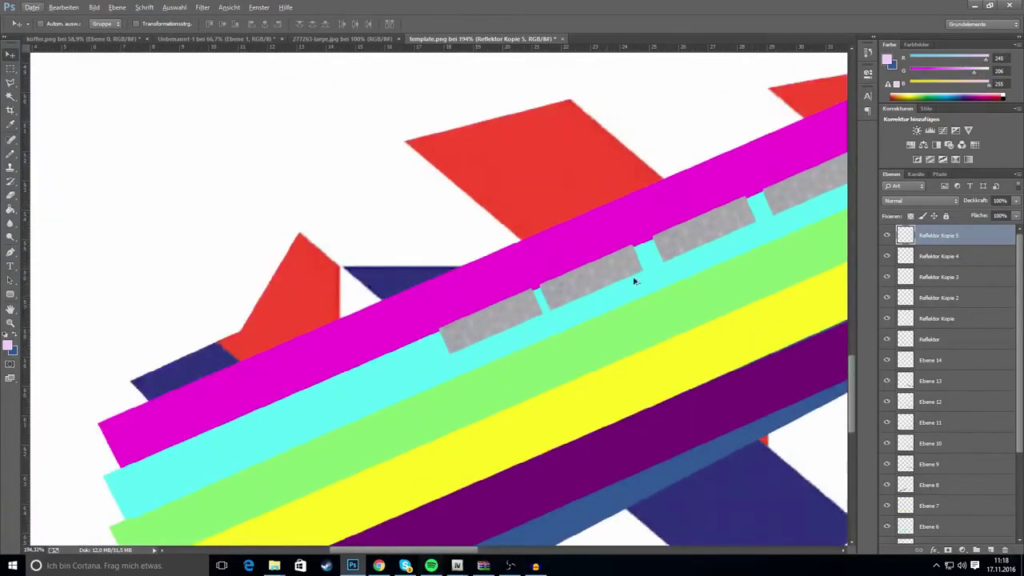
pyautogui.click(932, 257)
pyautogui.click(932, 277)
pyautogui.moveTo(722, 248); pyautogui.dragTo(697, 247)
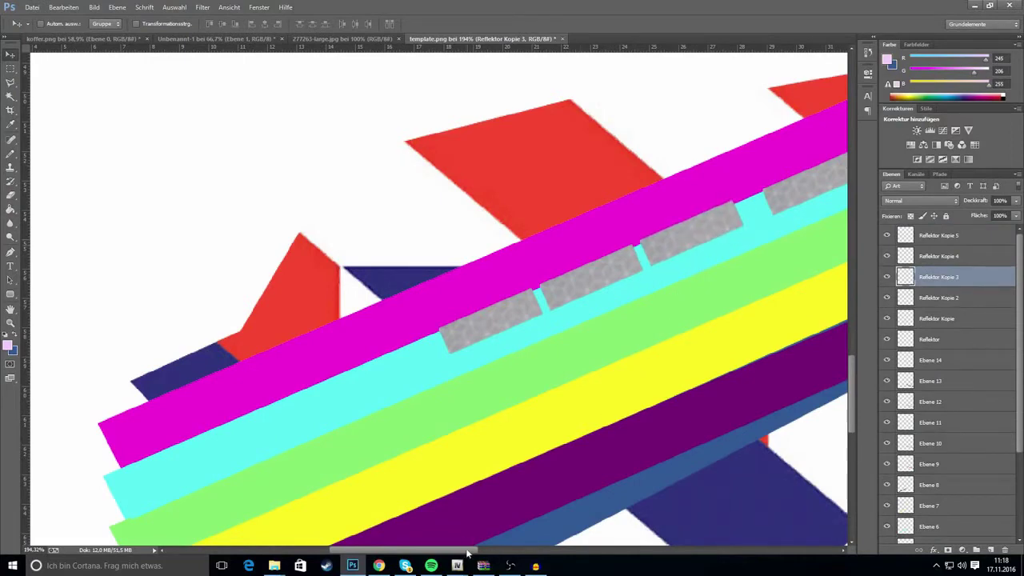
pyautogui.moveTo(468, 552); pyautogui.dragTo(536, 552)
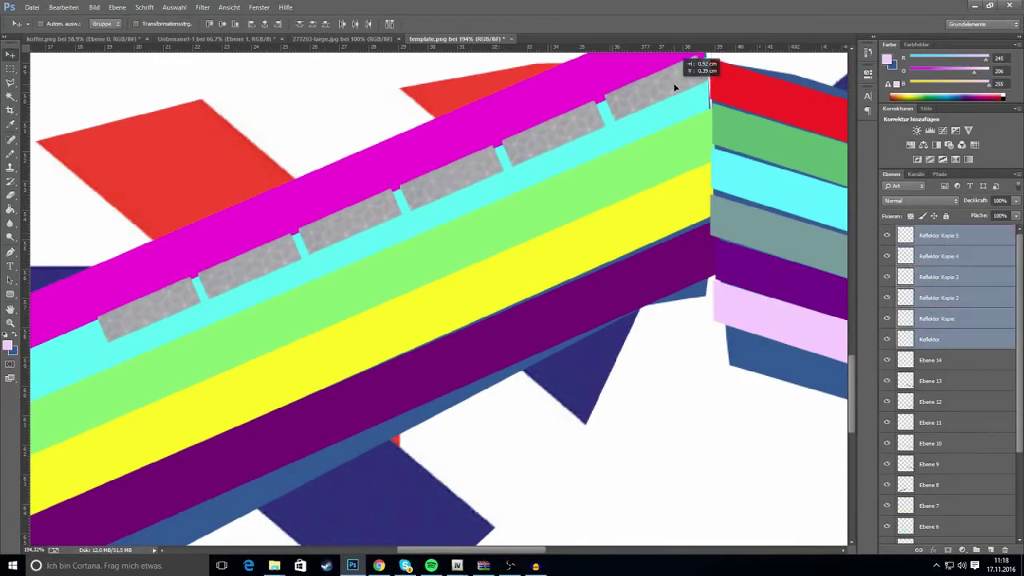
pyautogui.moveTo(674, 87); pyautogui.dragTo(674, 86)
# Save the template as a PNG named template in the policeb folder, overwriting the existing file and accepting the PNG options.
pyautogui.scroll(-2, 322, 229)
pyautogui.click(32, 7)
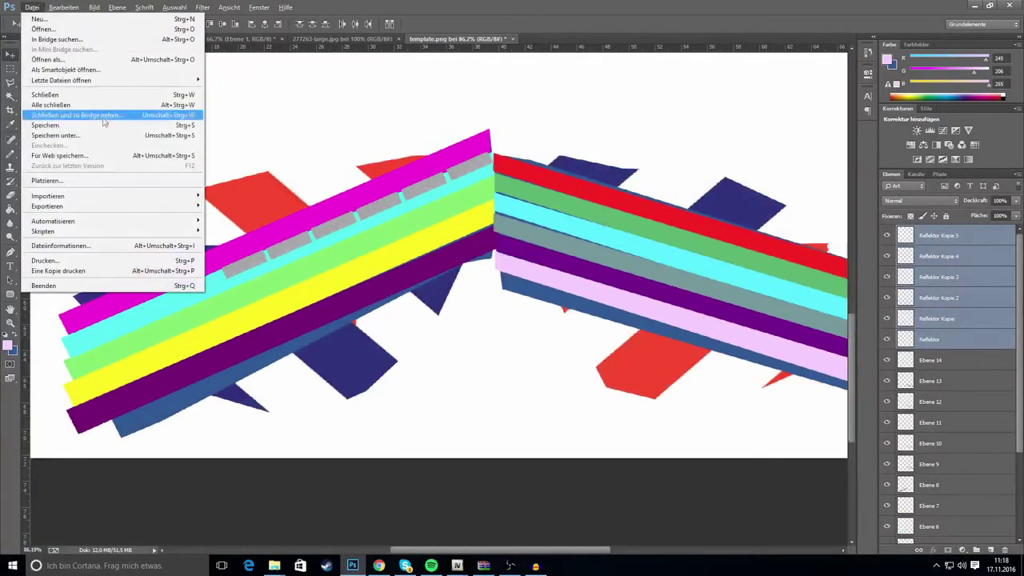
pyautogui.click(56, 137)
pyautogui.click(583, 294)
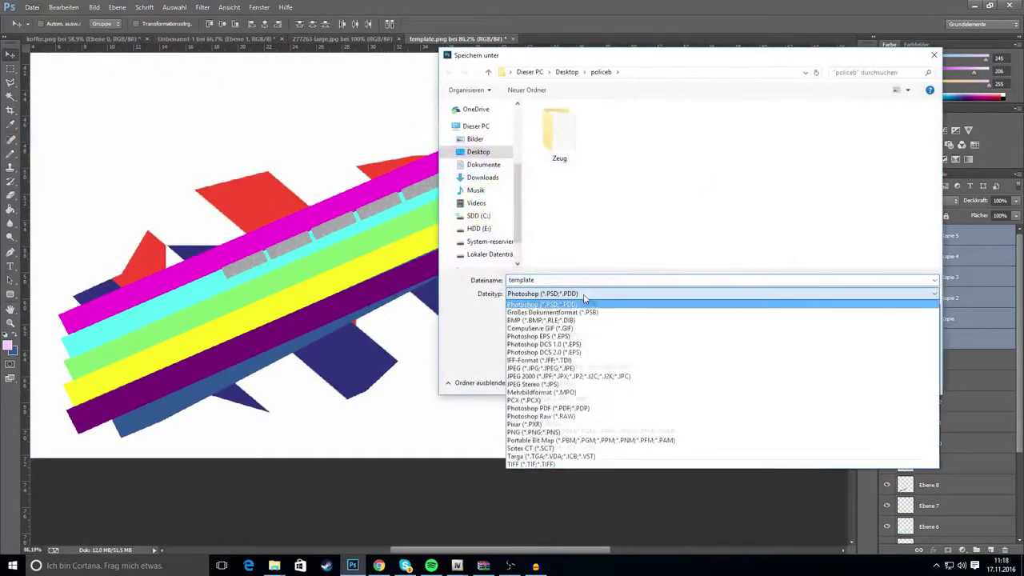
pyautogui.click(524, 424)
pyautogui.click(528, 294)
pyautogui.click(548, 433)
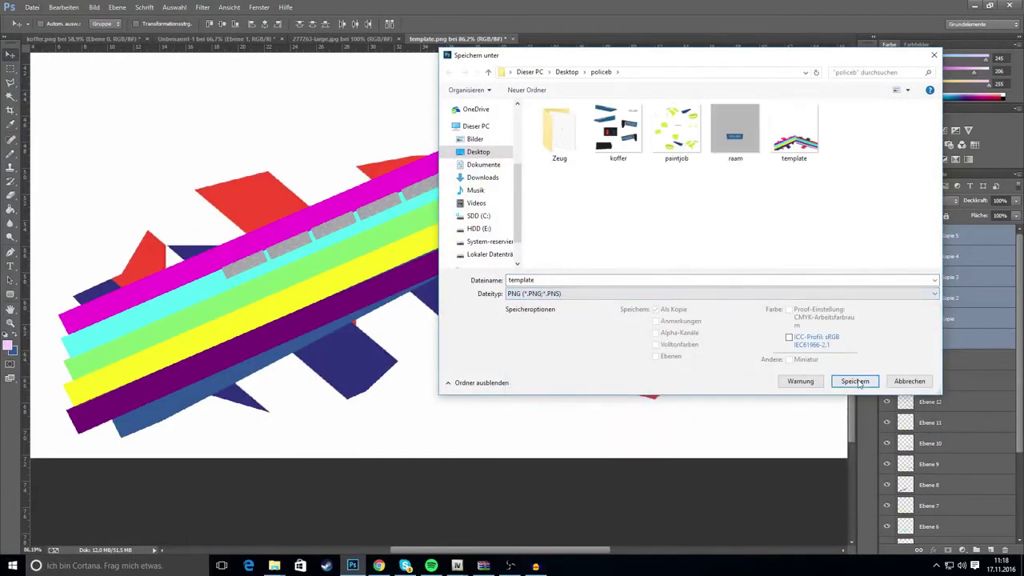
pyautogui.press('Return')
pyautogui.click(539, 283)
pyautogui.click(542, 180)
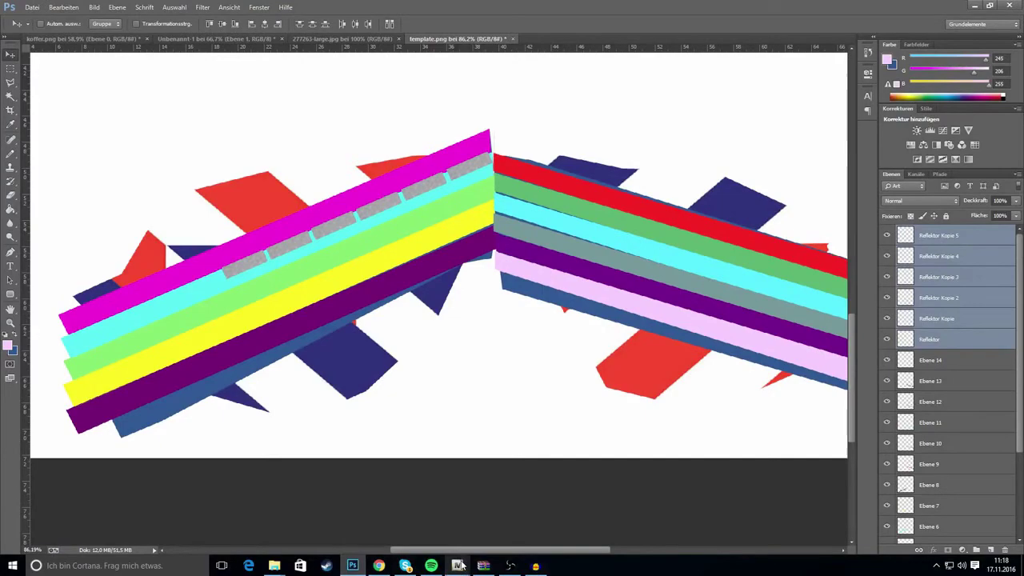
# Switch to OpenIV and open the policeb.ytd texture dictionary, going down its texture list.
pyautogui.hotkey('alt', 'Tab')
pyautogui.hotkey('alt', 'Tab')
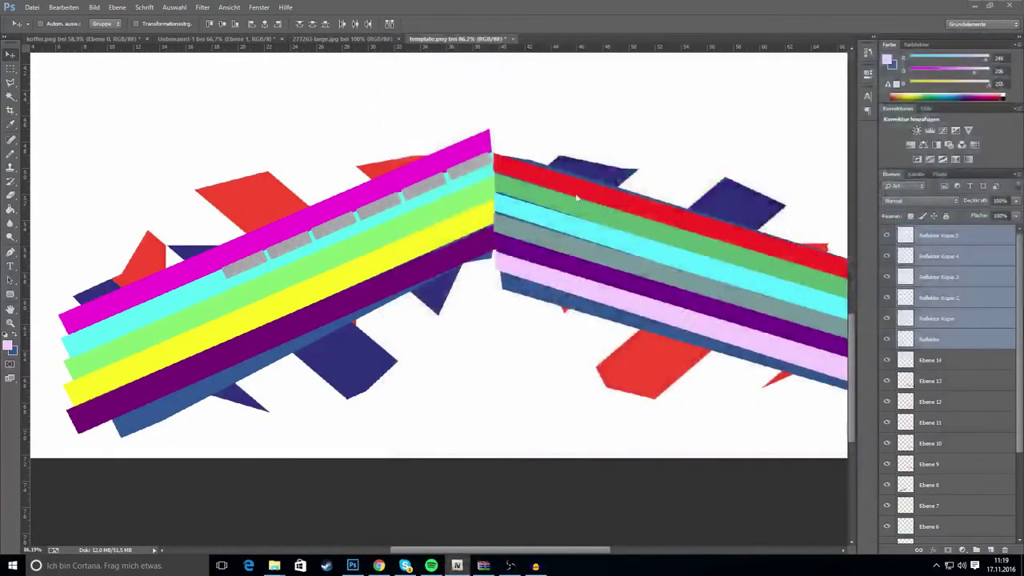
pyautogui.click(456, 565)
pyautogui.click(544, 162)
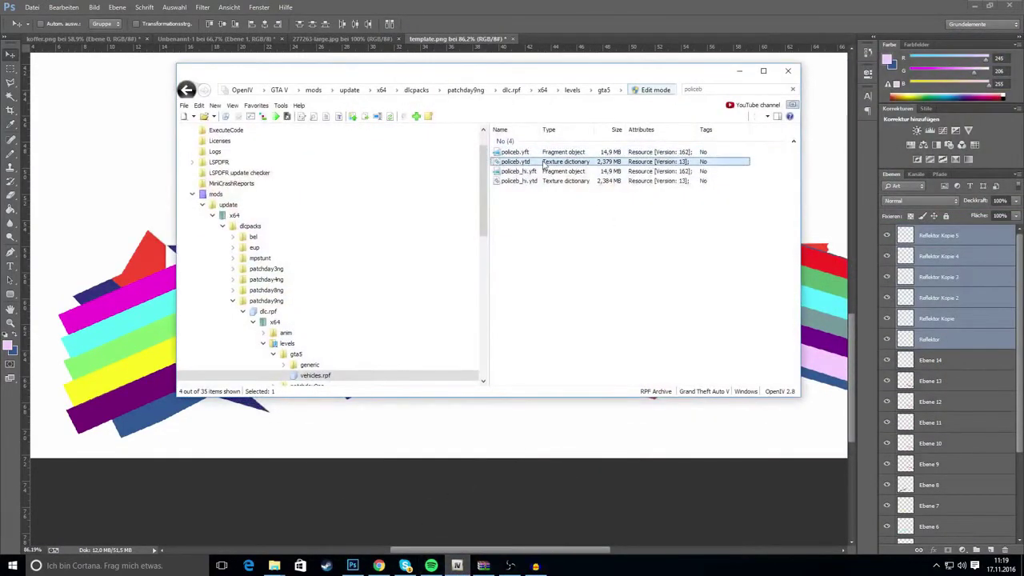
pyautogui.doubleClick(544, 166)
pyautogui.scroll(-10, 256, 248)
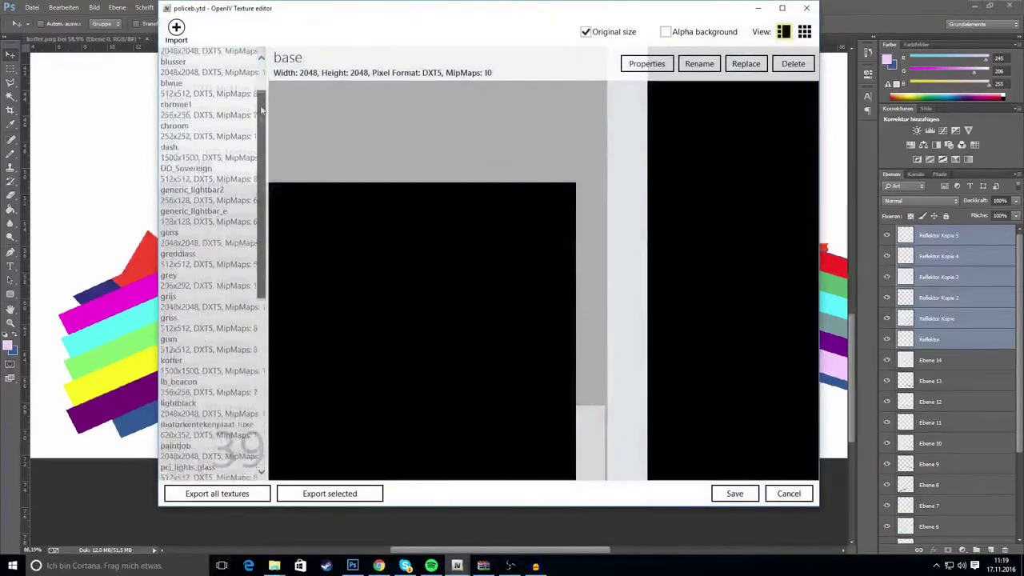
# Replace the template texture in policeb.ytd with the template image from the policeb folder and save the texture dictionary.
pyautogui.scroll(-2, 256, 248)
pyautogui.moveTo(274, 566)
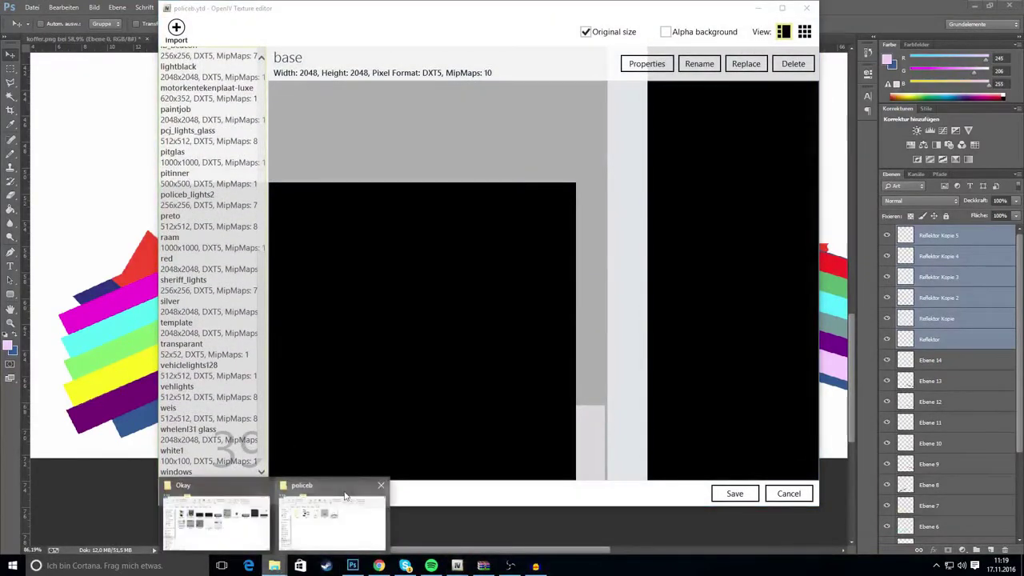
pyautogui.click(331, 512)
pyautogui.moveTo(624, 268); pyautogui.dragTo(427, 92)
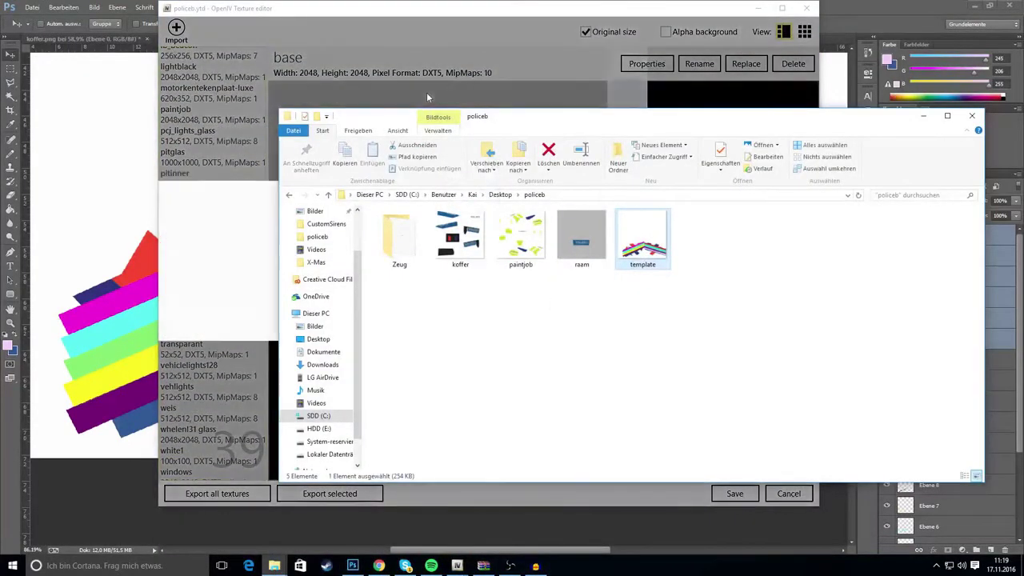
pyautogui.click(536, 317)
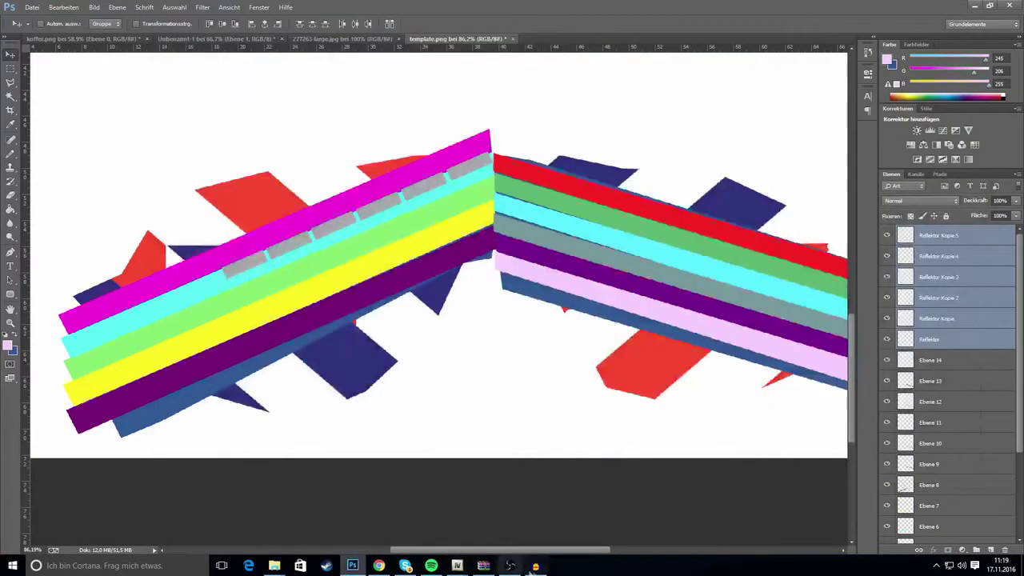
pyautogui.moveTo(485, 566)
pyautogui.click(543, 516)
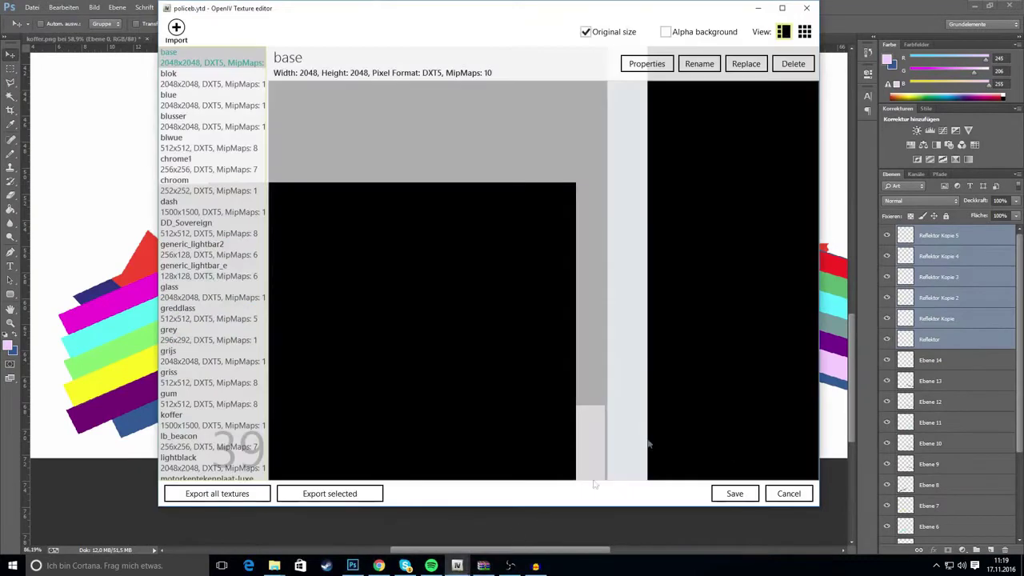
pyautogui.click(716, 493)
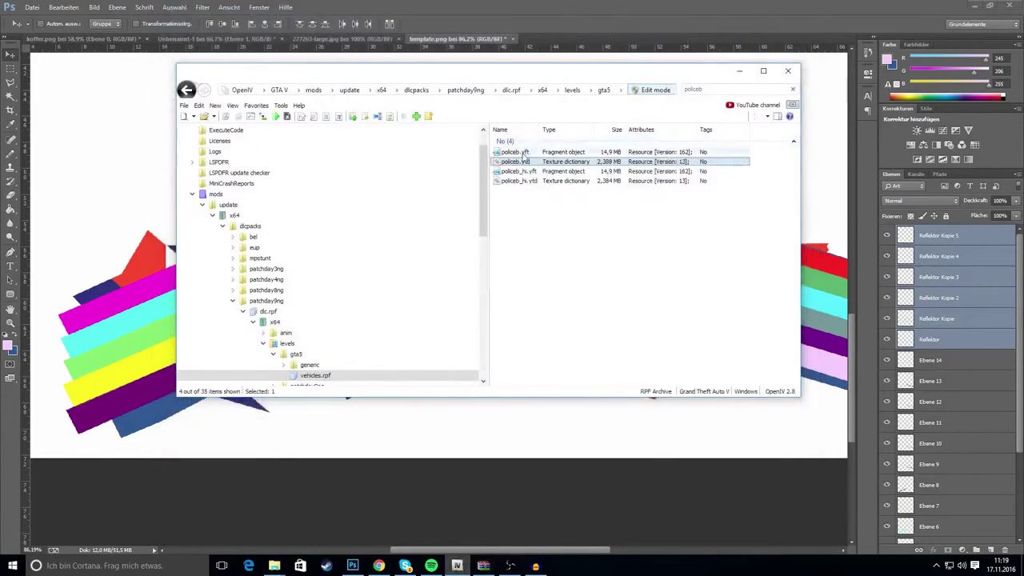
# Open the policeb.yft model in the model viewer and examine the reflector strips on the striped side fairing up close.
pyautogui.click(522, 153)
pyautogui.doubleClick(628, 154)
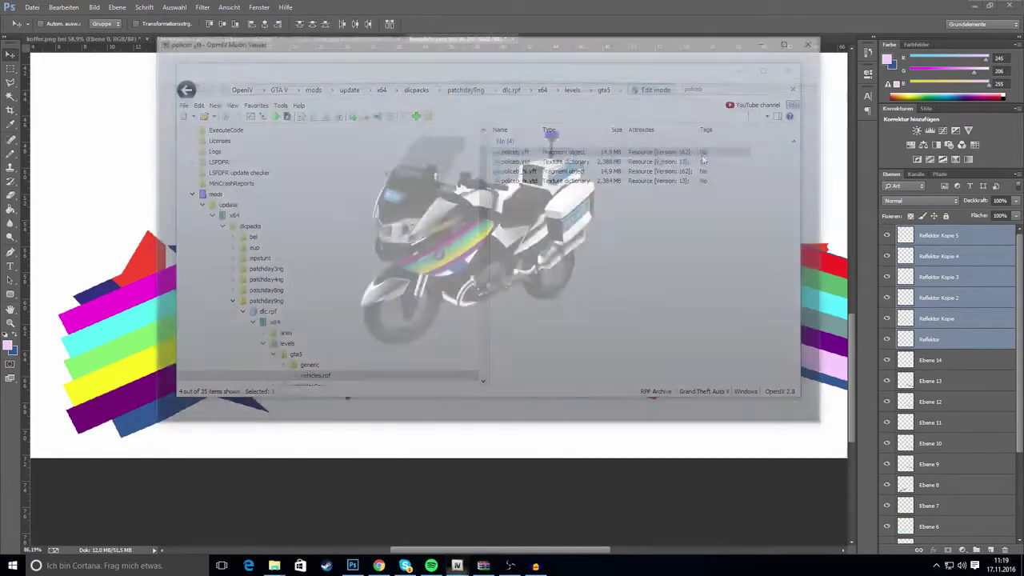
pyautogui.scroll(1, 480, 237)
pyautogui.scroll(-1, 474, 237)
pyautogui.scroll(5, 488, 282)
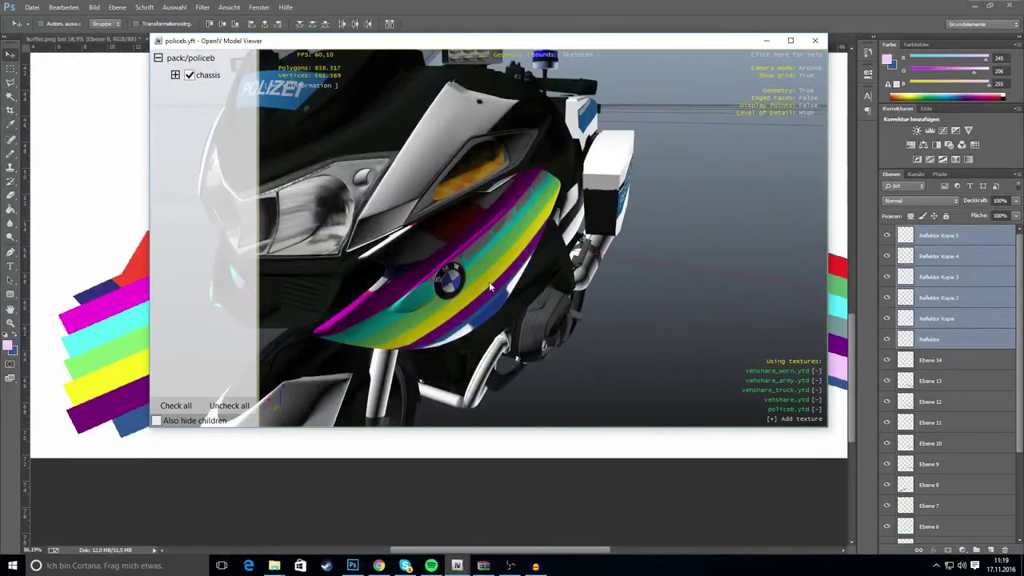
pyautogui.moveTo(503, 275); pyautogui.dragTo(416, 280)
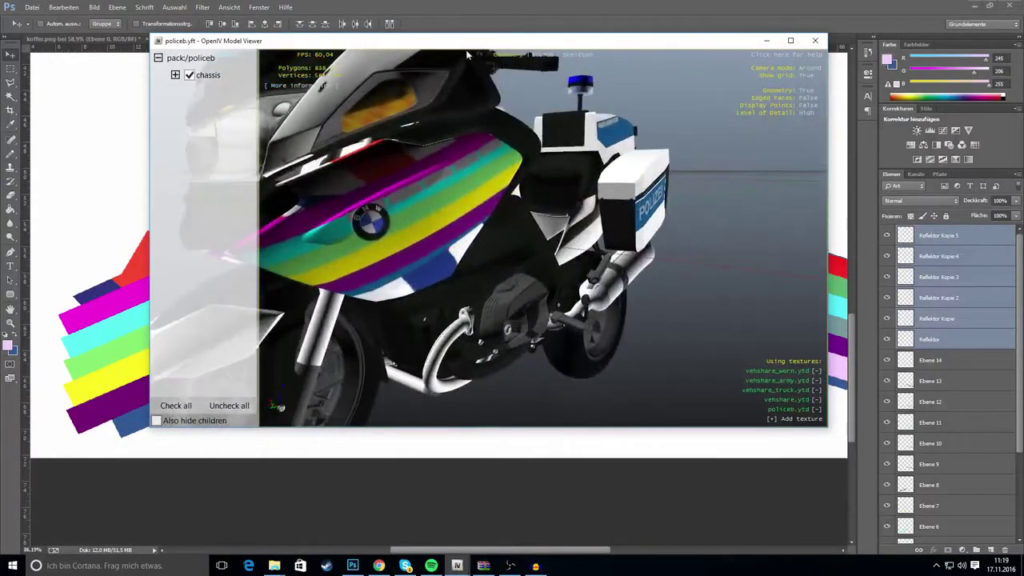
# Switch to Photoshop and examine the fairing's reflector strips in the 277263-large.jpg reference photo.
pyautogui.click(356, 40)
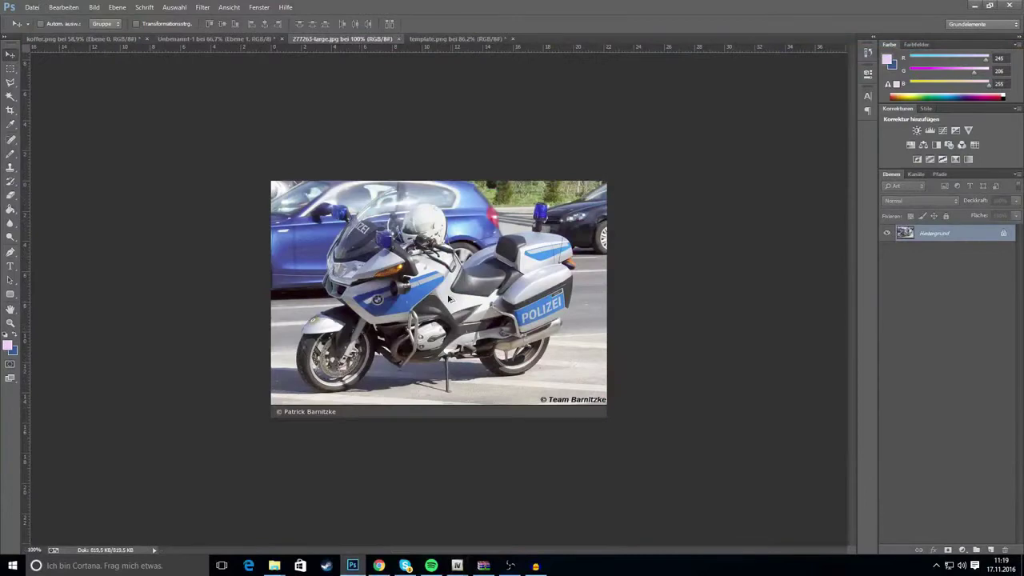
pyautogui.scroll(3, 449, 298)
pyautogui.scroll(-3, 367, 340)
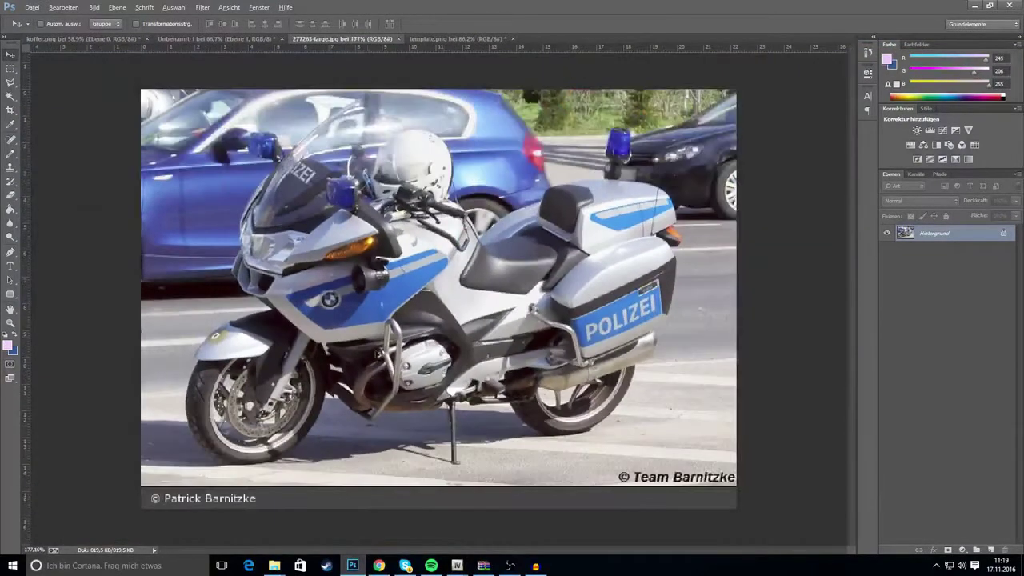
# Switch to the policeb.yft model in the OpenIV Model Viewer and examine the coloured stripes on the motorcycle's front fairing.
pyautogui.moveTo(528, 568)
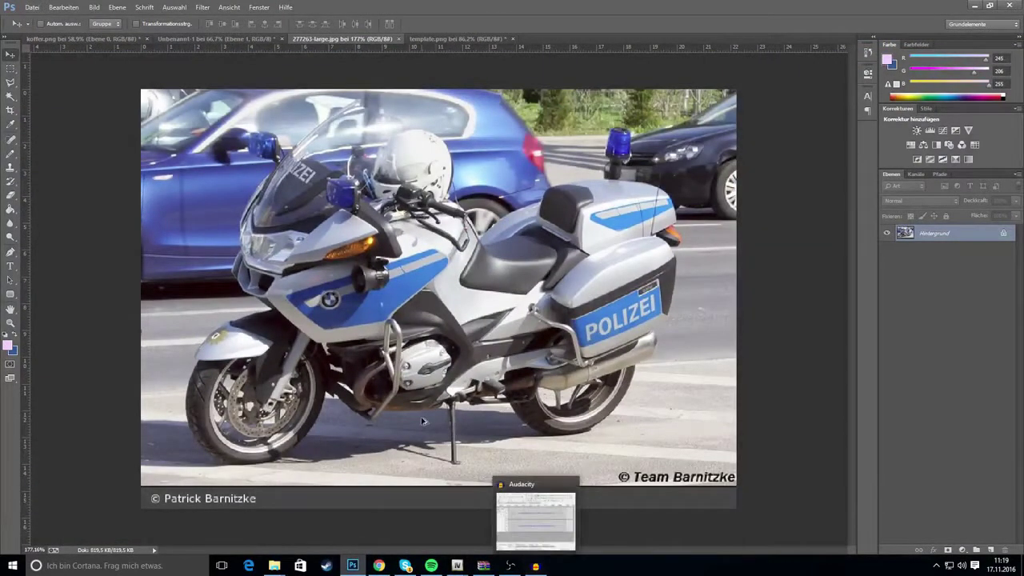
pyautogui.scroll(-3, 423, 418)
pyautogui.scroll(-2, 423, 418)
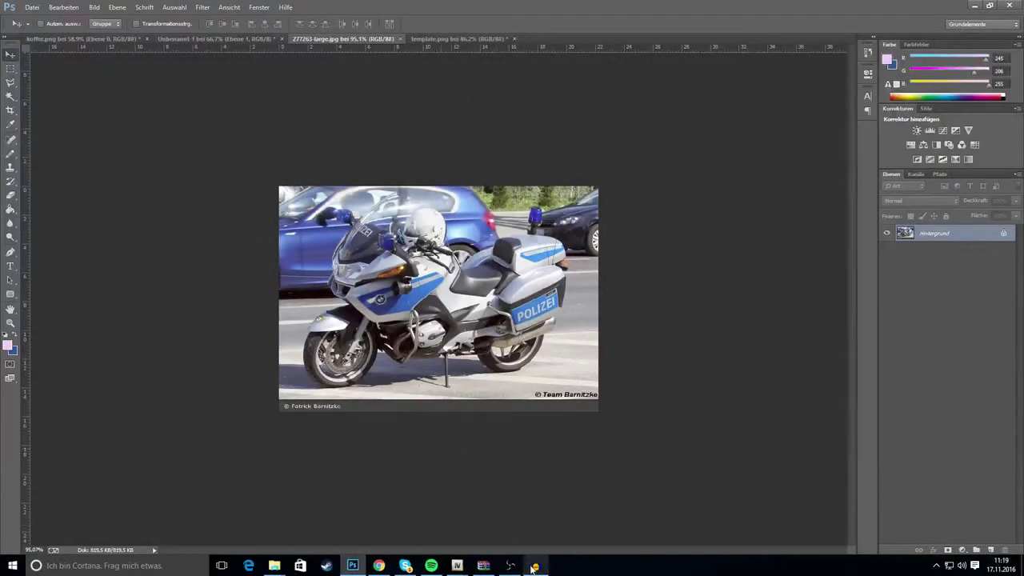
pyautogui.click(462, 566)
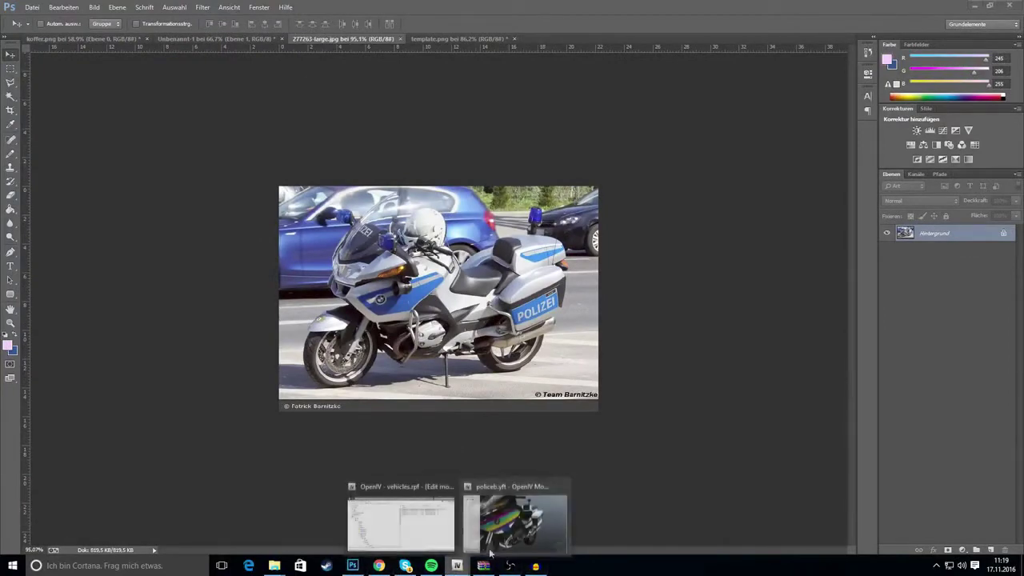
pyautogui.click(513, 524)
pyautogui.moveTo(645, 228); pyautogui.dragTo(621, 184)
pyautogui.click(459, 98)
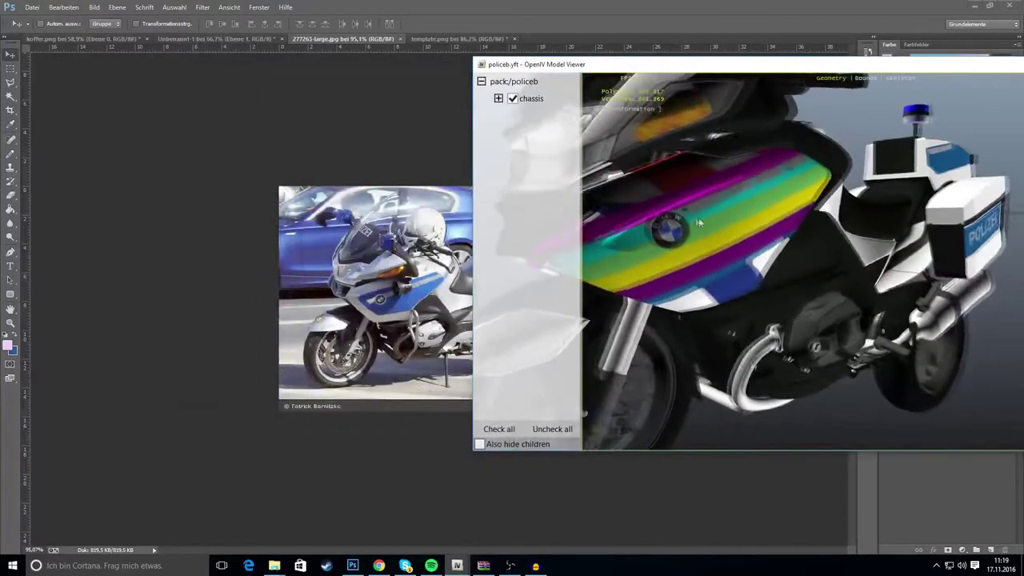
pyautogui.moveTo(698, 217); pyautogui.dragTo(600, 238)
pyautogui.moveTo(692, 184); pyautogui.dragTo(743, 181)
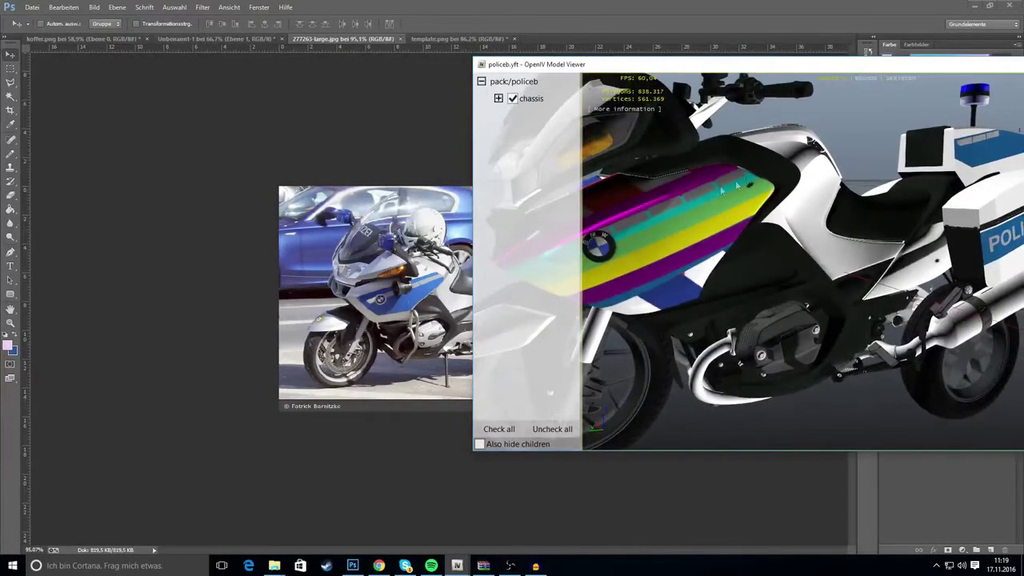
pyautogui.moveTo(684, 203); pyautogui.dragTo(714, 197)
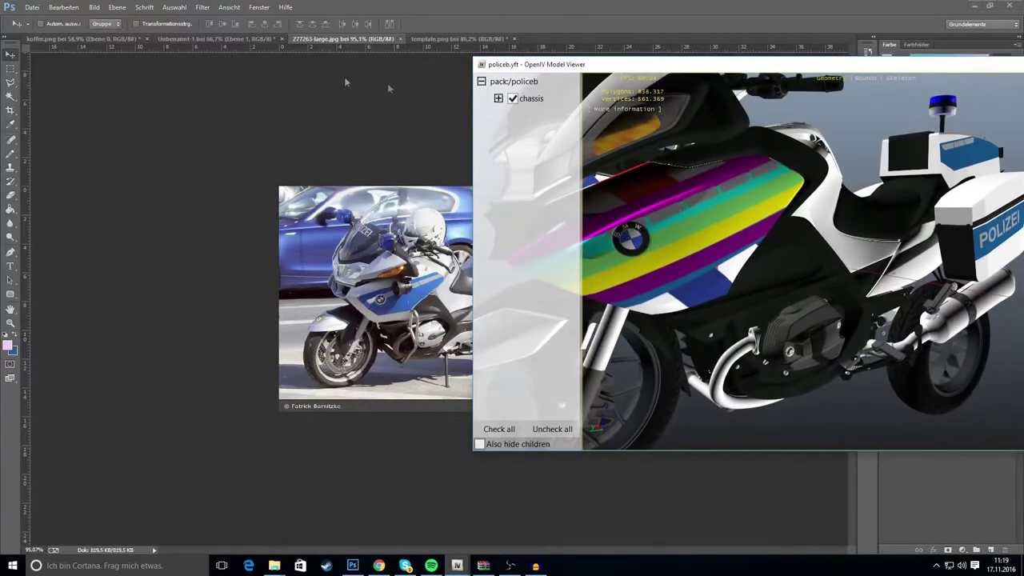
# Compare the grey reflector segments in template.png with where they land on the fairing of the motorcycle model.
pyautogui.click(463, 40)
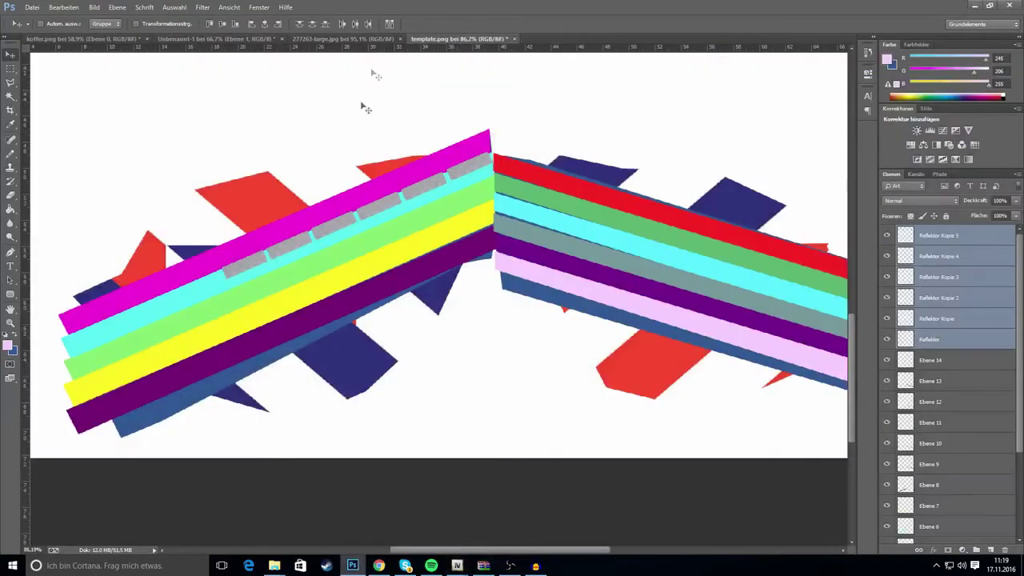
pyautogui.scroll(2, 279, 268)
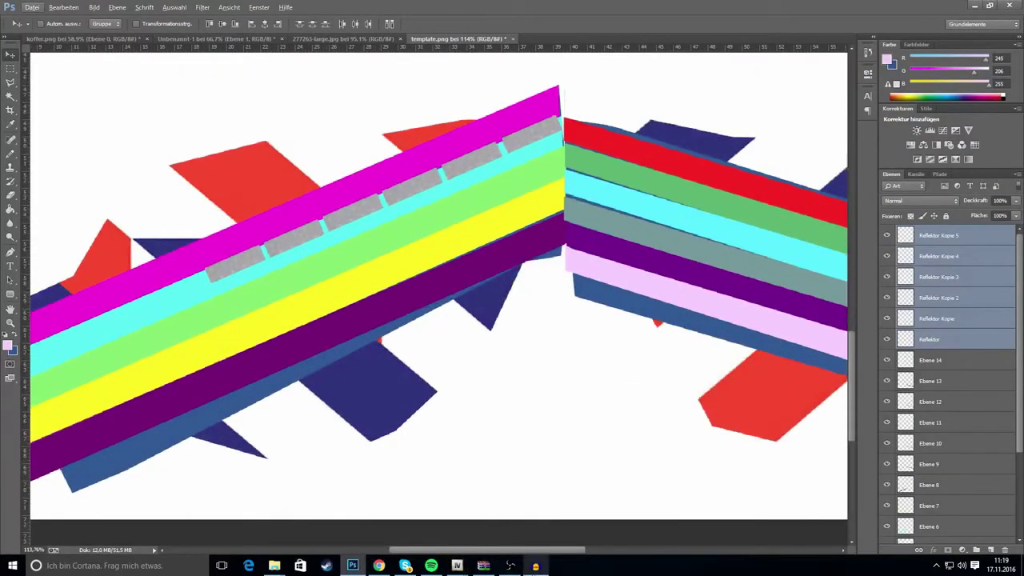
pyautogui.click(457, 565)
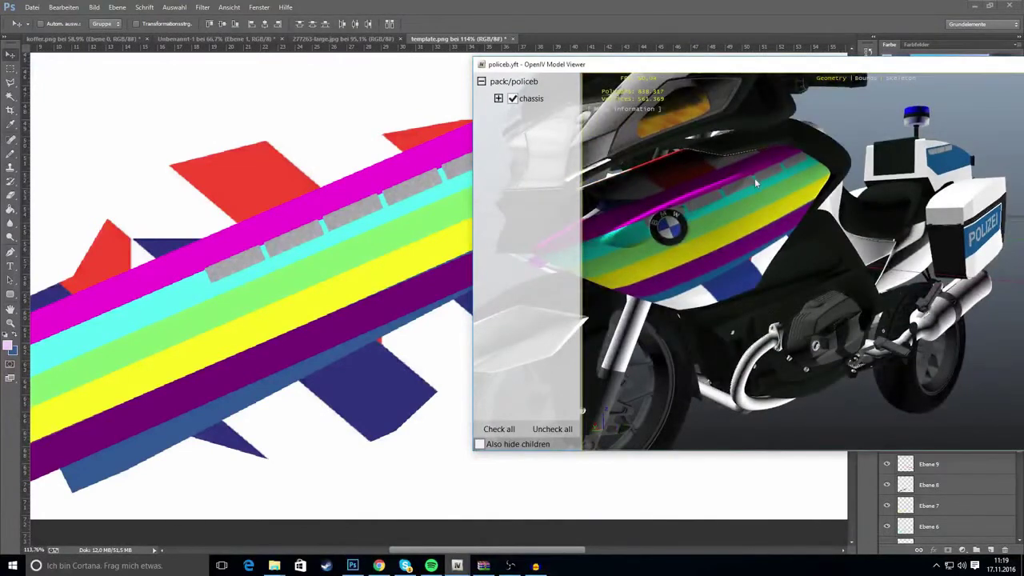
pyautogui.moveTo(755, 184); pyautogui.dragTo(704, 210)
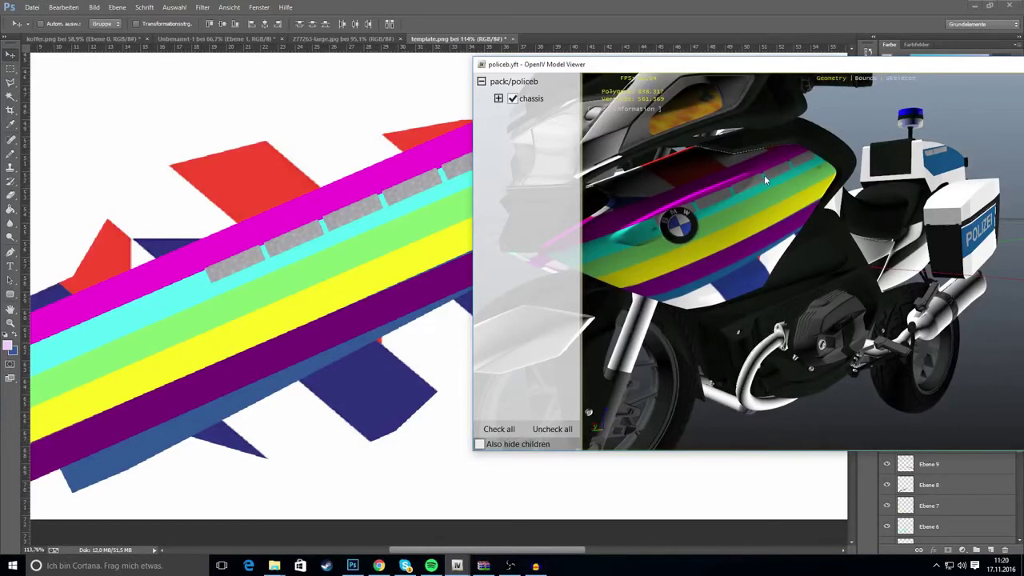
pyautogui.moveTo(784, 154); pyautogui.dragTo(736, 158)
pyautogui.moveTo(670, 67); pyautogui.dragTo(819, 65)
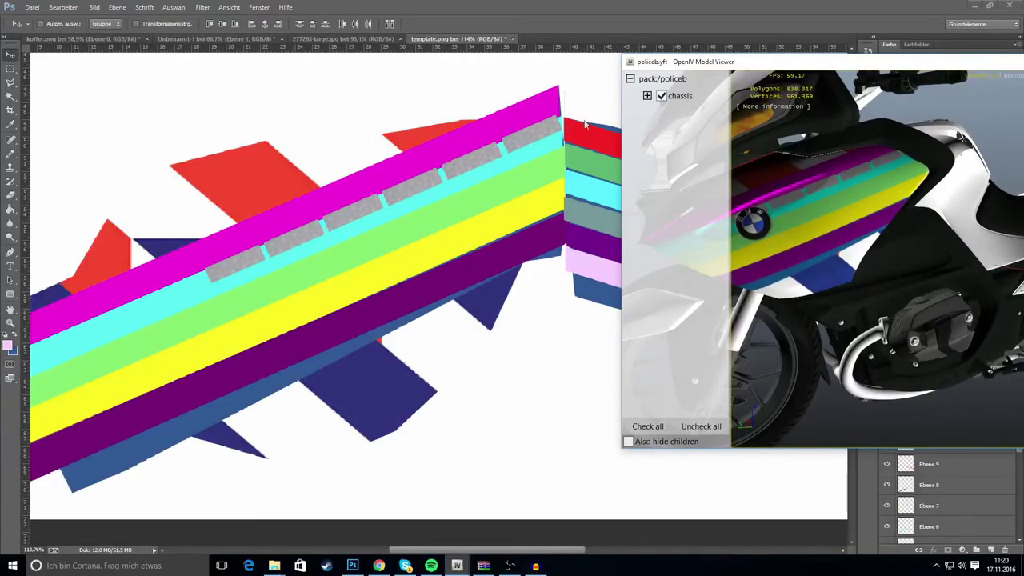
pyautogui.scroll(5, 911, 157)
pyautogui.scroll(-8, 930, 153)
pyautogui.scroll(2, 934, 199)
pyautogui.scroll(8, 934, 199)
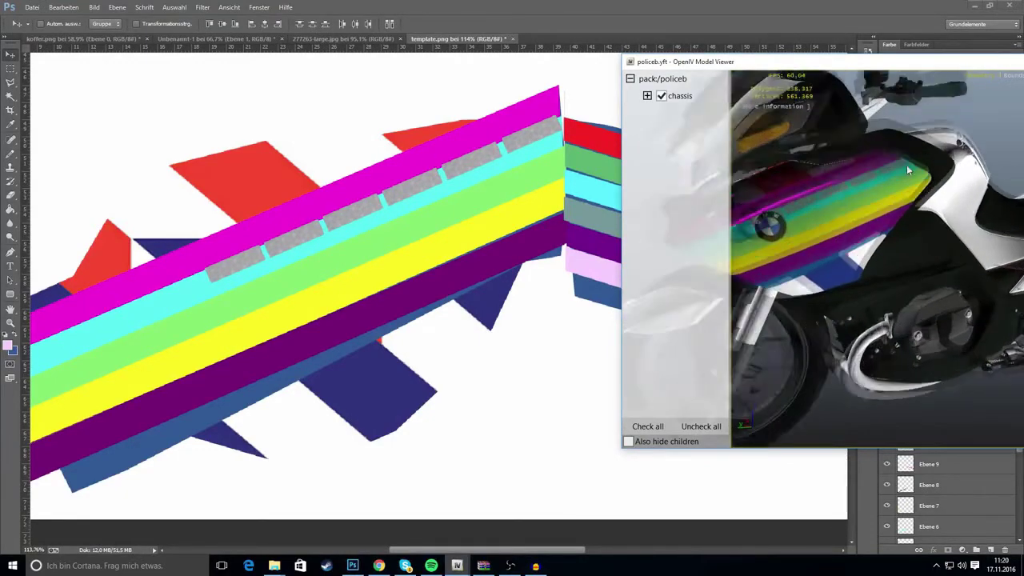
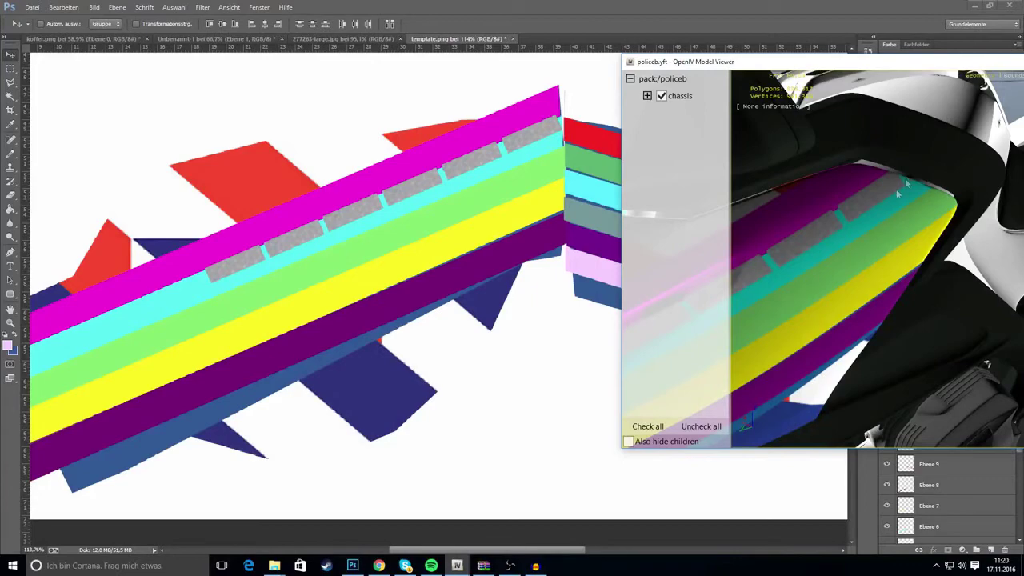
pyautogui.scroll(-5, 906, 186)
pyautogui.moveTo(797, 176); pyautogui.dragTo(878, 158)
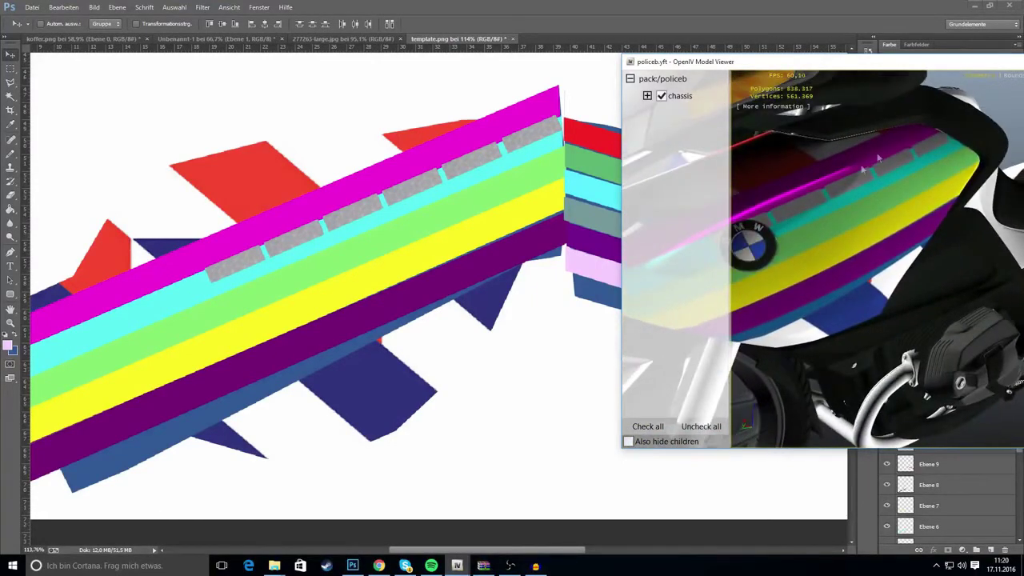
# Return to template.png in Photoshop and delete the Reflektor layer.
pyautogui.click(549, 168)
pyautogui.scroll(1, 524, 170)
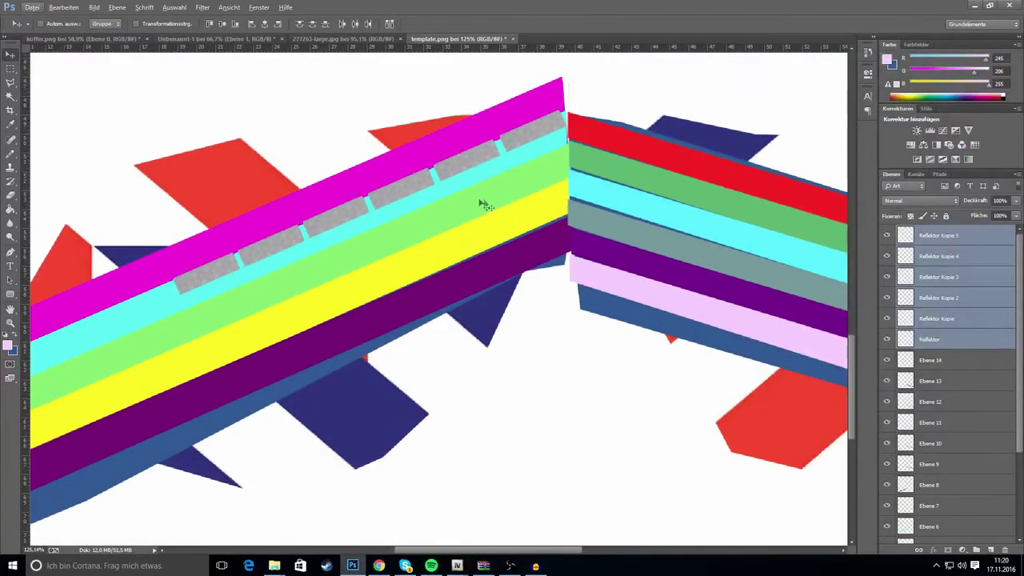
pyautogui.scroll(2, 340, 160)
pyautogui.click(944, 340)
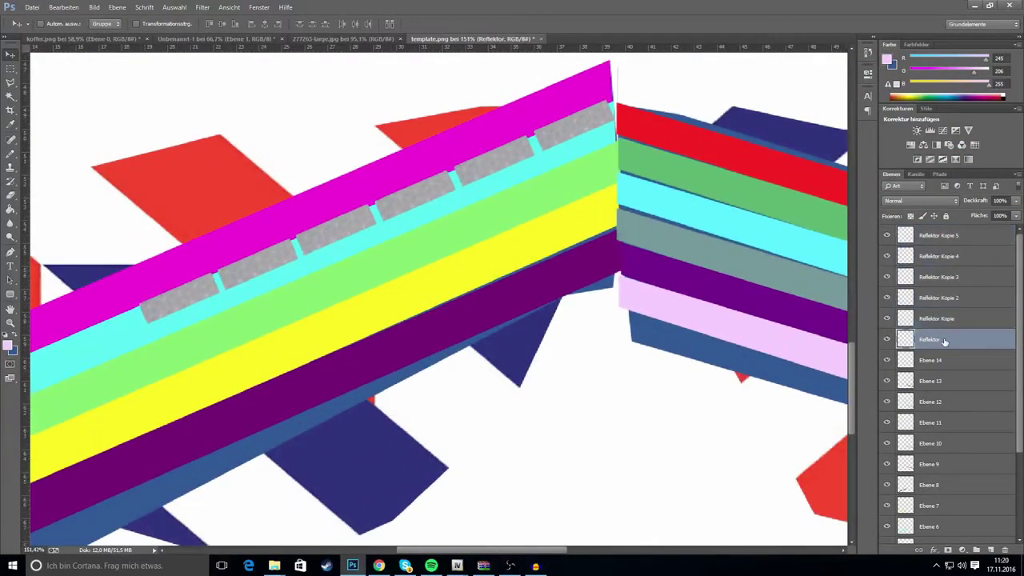
pyautogui.press('Delete')
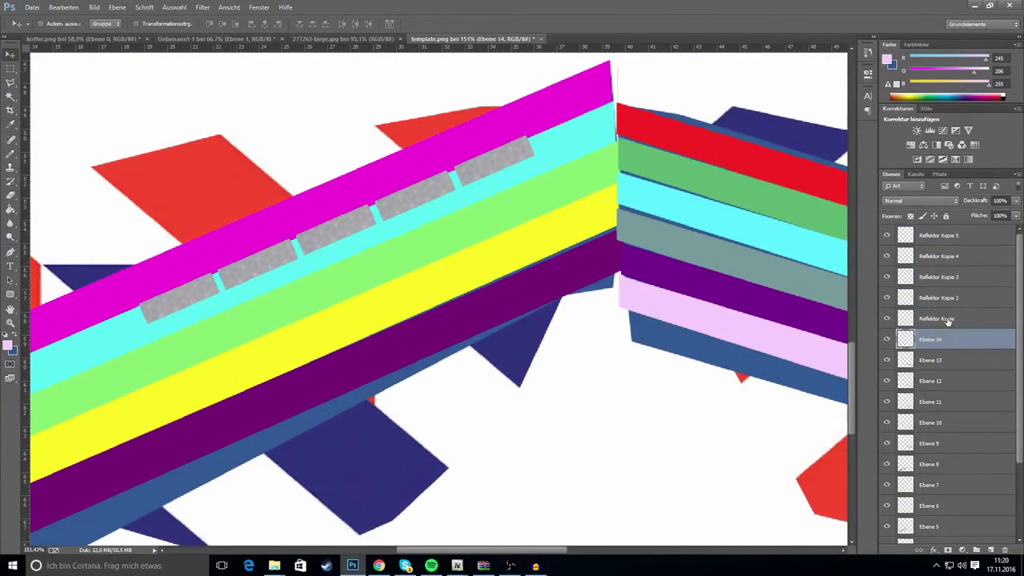
# Move the Reflektor Kopie 2 and Reflektor Kopie 3 segments up along the stripe to join the Reflektor Kopie segment without gaps.
pyautogui.click(944, 319)
pyautogui.click(923, 304)
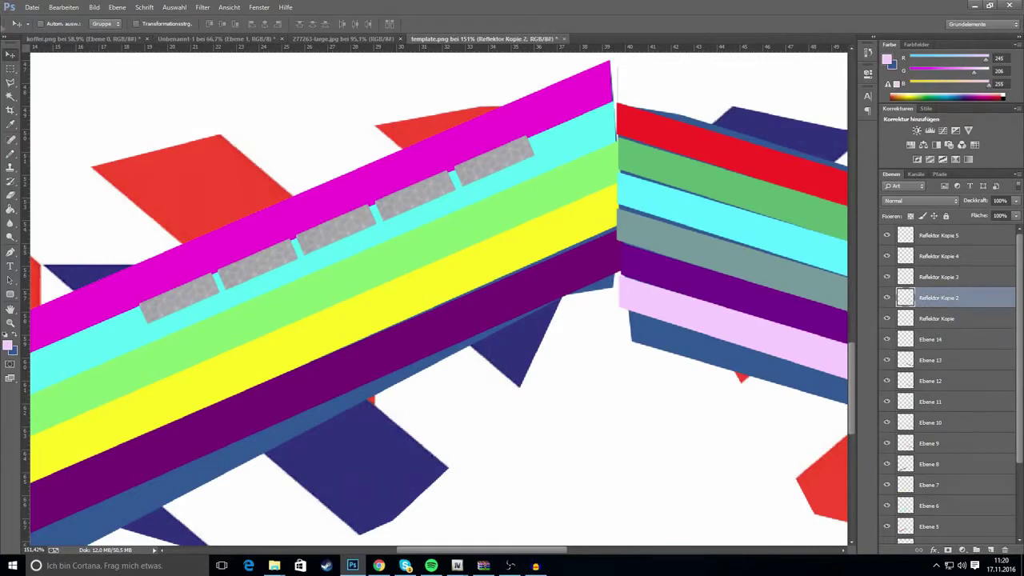
pyautogui.moveTo(447, 196); pyautogui.dragTo(451, 187)
pyautogui.scroll(5, 340, 173)
pyautogui.click(912, 277)
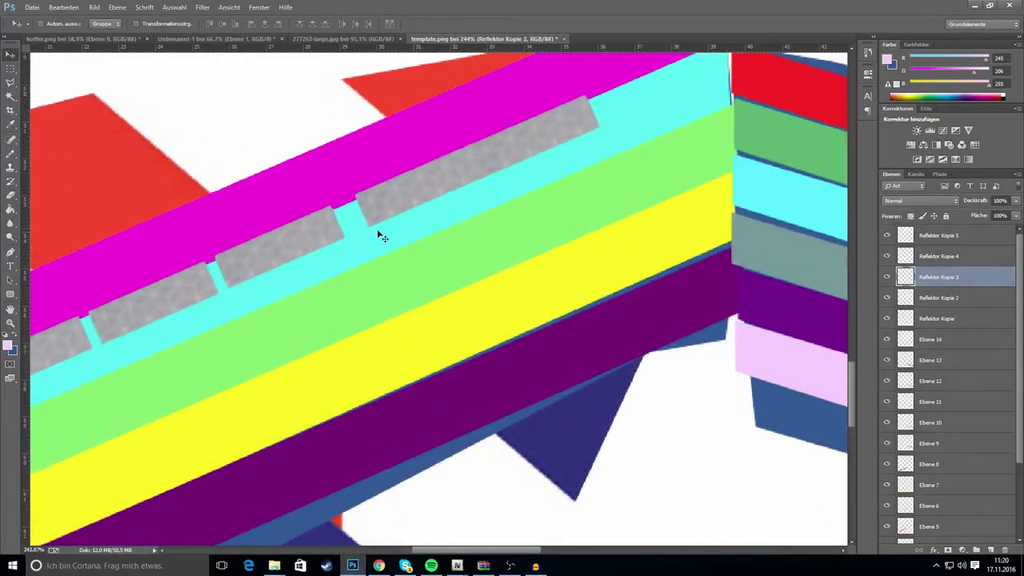
pyautogui.moveTo(328, 235); pyautogui.dragTo(354, 213)
pyautogui.scroll(-3, 354, 212)
# Cut the lower end of Reflektor Kopie 3 at a slant with the Polygonal Lasso, checking the reference photo 277263-large.jpg.
pyautogui.click(343, 38)
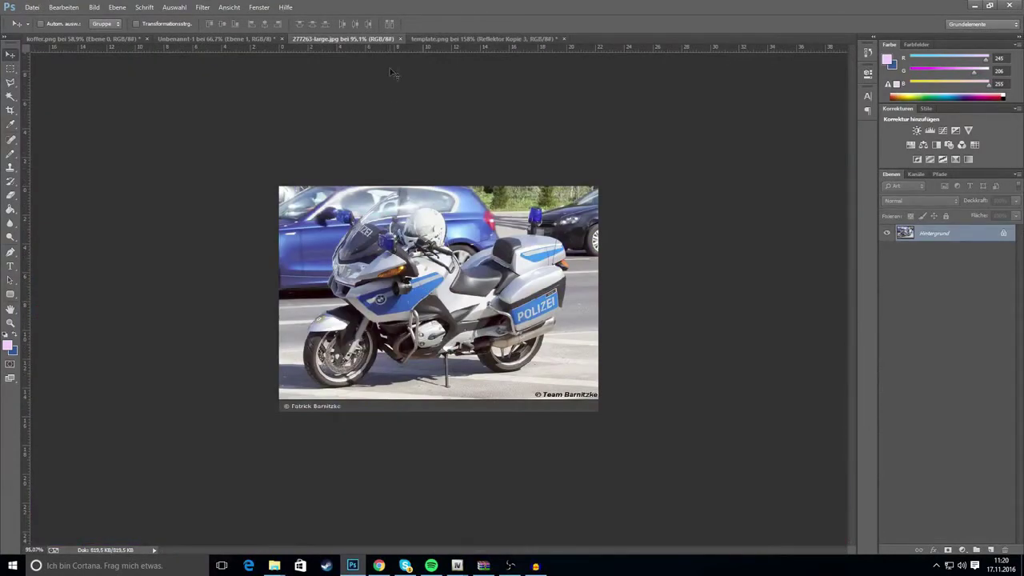
pyautogui.click(480, 38)
pyautogui.click(9, 83)
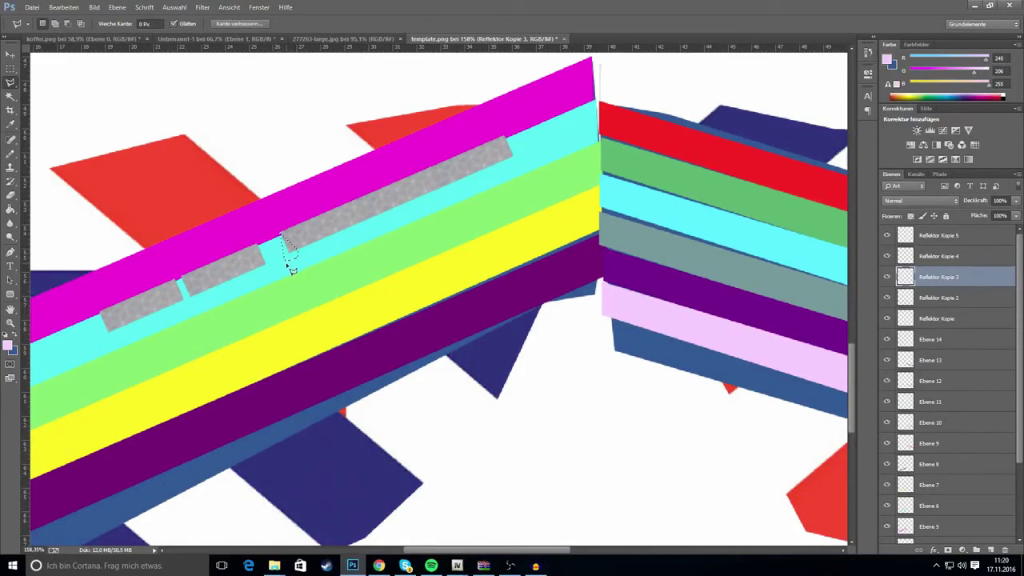
pyautogui.click(338, 40)
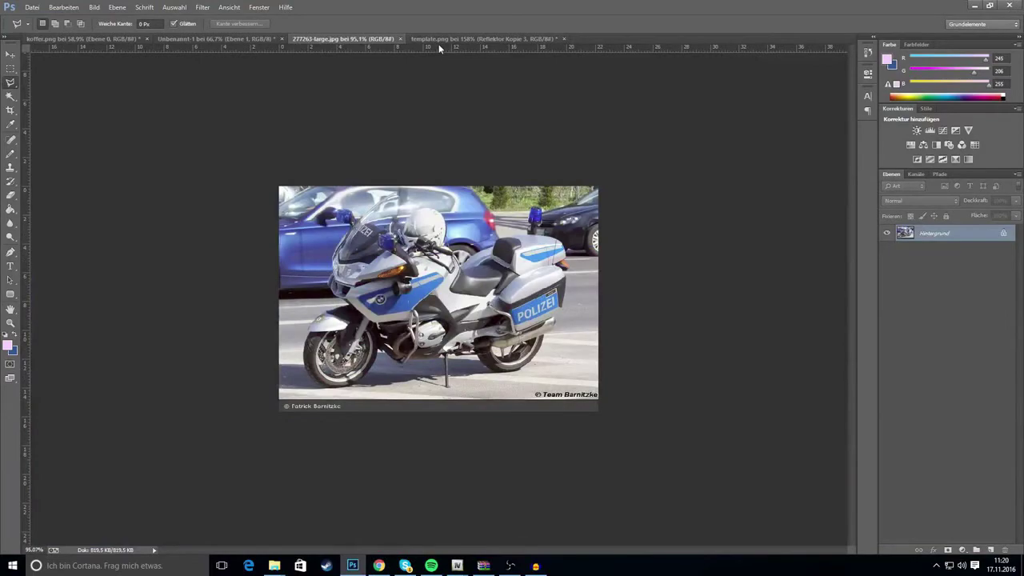
pyautogui.click(438, 40)
pyautogui.scroll(6, 293, 245)
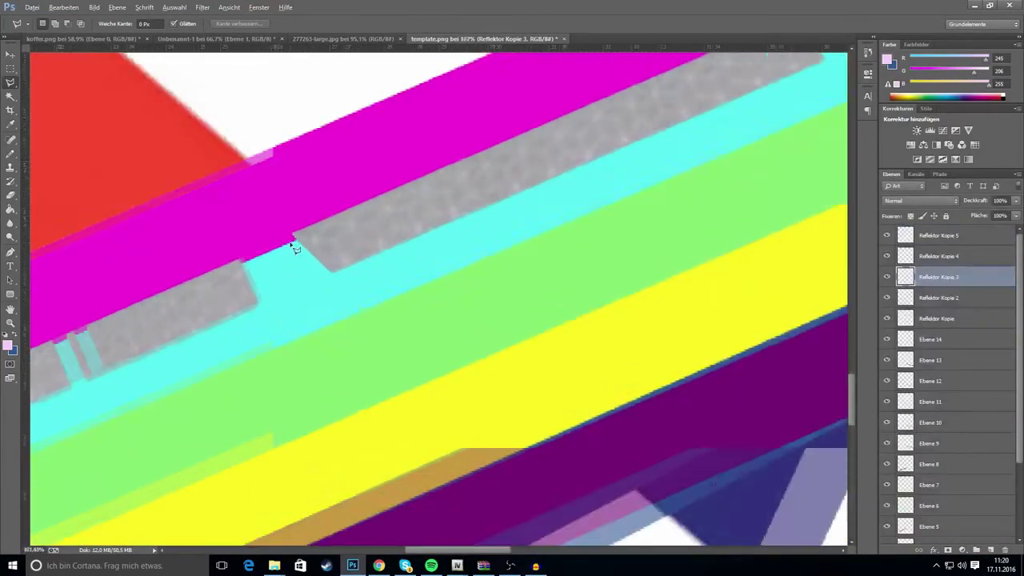
pyautogui.scroll(3, 294, 248)
pyautogui.click(394, 39)
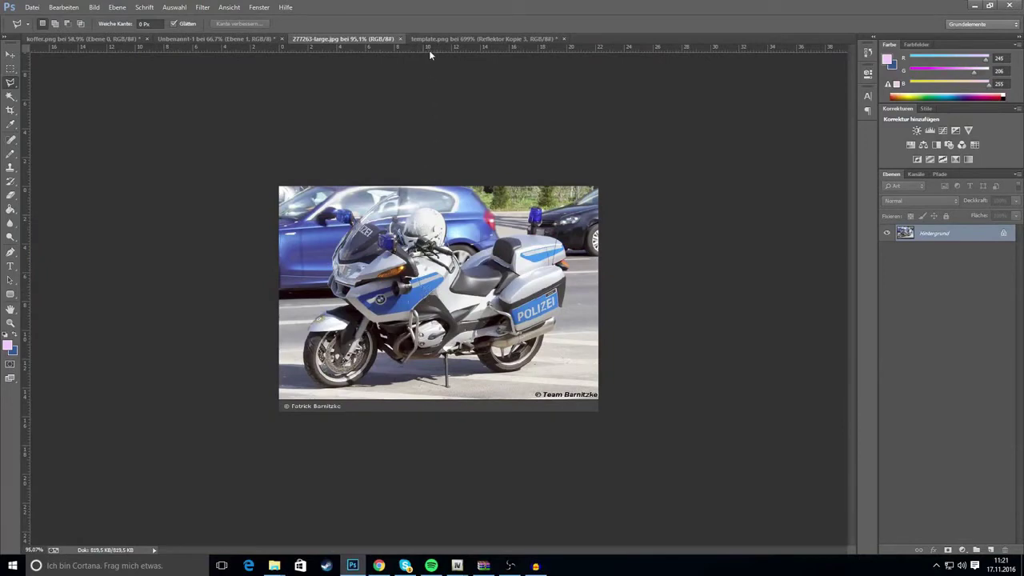
pyautogui.click(448, 38)
pyautogui.scroll(-5, 272, 280)
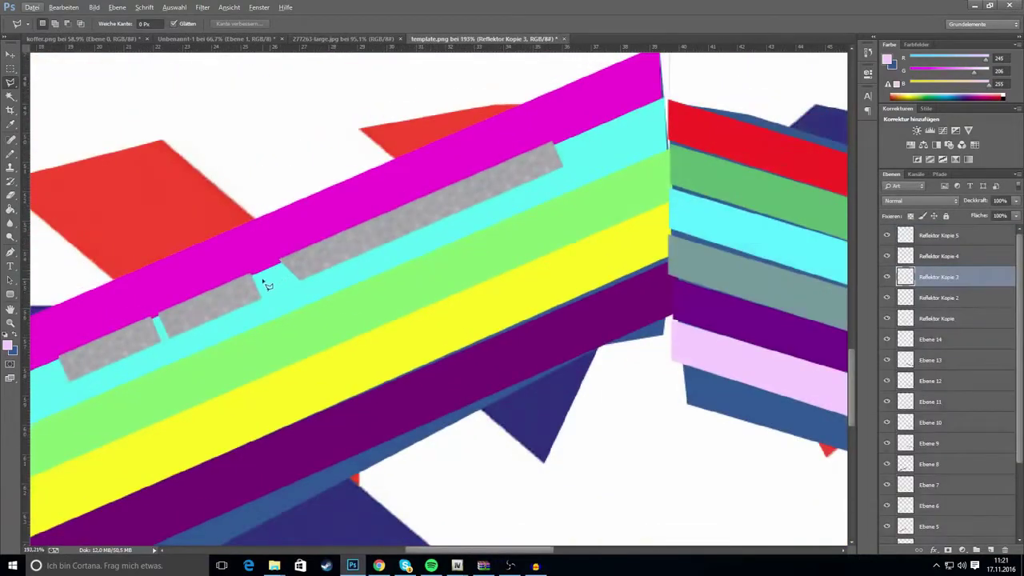
# Move Reflektor Kopie 4 up to the slanted cut and join Reflektor Kopie 5 to its lower end.
pyautogui.scroll(2, 267, 284)
pyautogui.click(940, 256)
pyautogui.press('v')
pyautogui.moveTo(225, 314); pyautogui.dragTo(267, 296)
pyautogui.click(940, 237)
pyautogui.moveTo(77, 377); pyautogui.dragTo(136, 352)
# Cut the upper end of Reflektor Kopie 4 with the Polygonal Lasso at a slant parallel to the neighbouring segment's end.
pyautogui.click(972, 257)
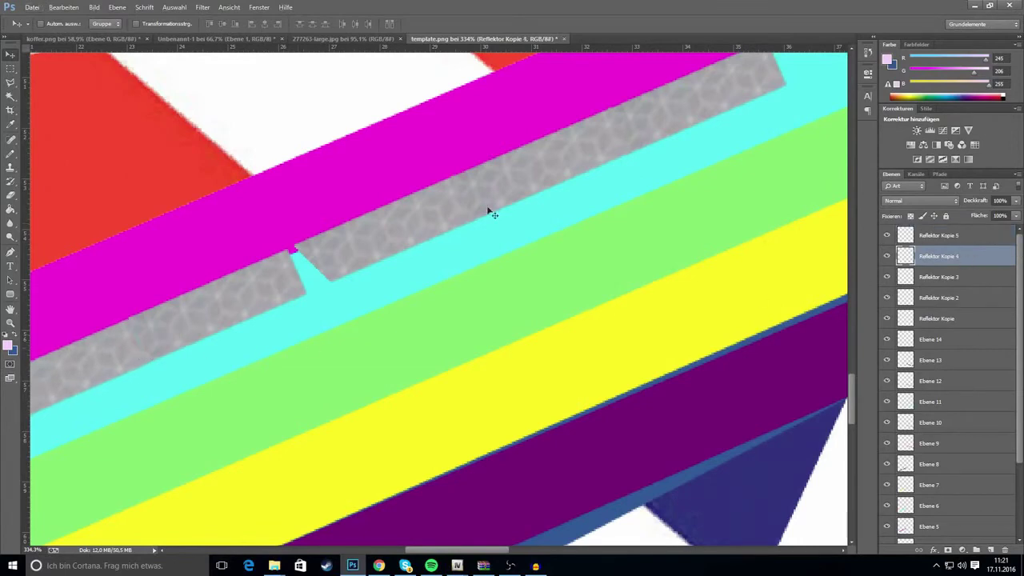
pyautogui.click(11, 83)
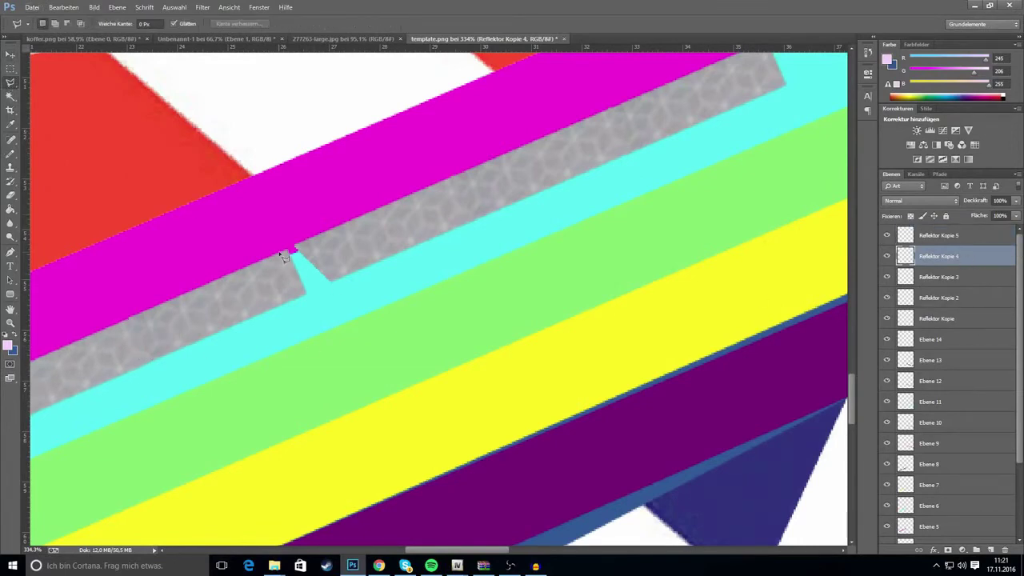
pyautogui.click(278, 260)
pyautogui.click(275, 257)
pyautogui.click(507, 220)
pyautogui.click(311, 295)
pyautogui.click(289, 247)
pyautogui.click(292, 266)
# Move Reflektor Kopie 4 closer to the slanted cut, leaving a narrow gap, and shift Reflektor Kopie 5 up against it.
pyautogui.click(11, 54)
pyautogui.moveTo(294, 284); pyautogui.dragTo(304, 267)
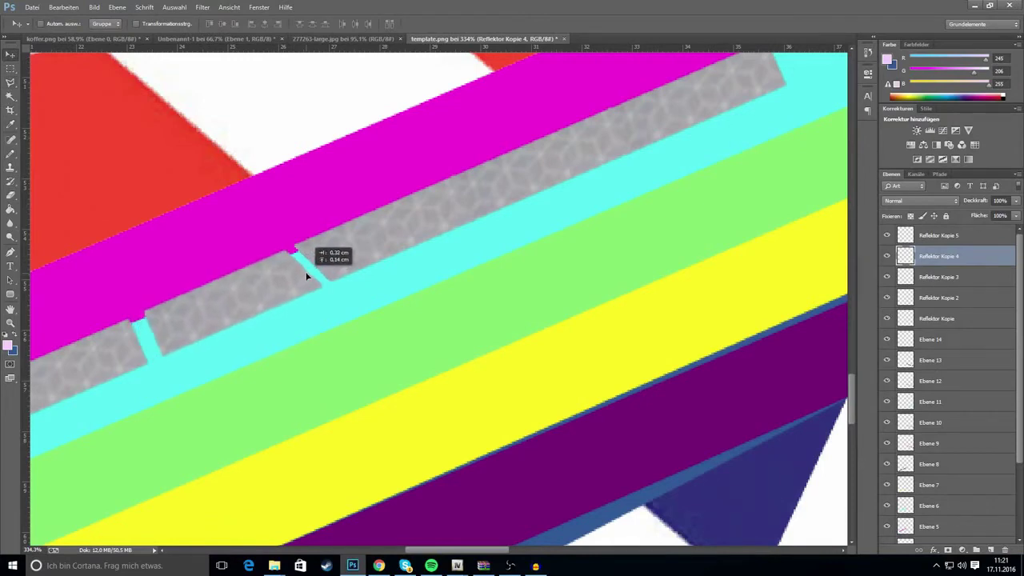
pyautogui.click(948, 237)
pyautogui.moveTo(137, 344); pyautogui.dragTo(152, 334)
# Compare the template's reflector strip with the silver fairing stripe on the police motorcycle photo and with the 3D model.
pyautogui.scroll(-10, 152, 334)
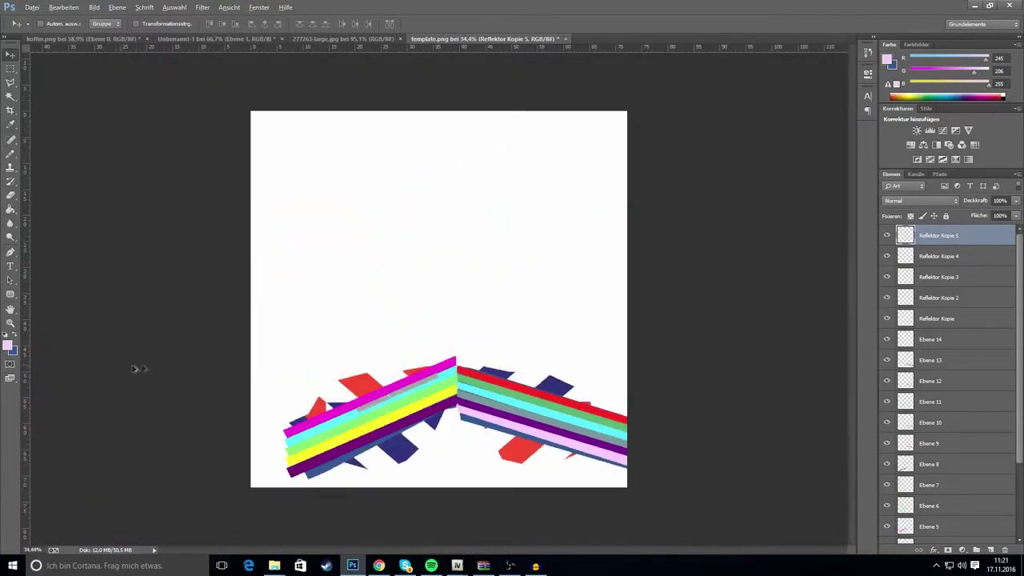
pyautogui.scroll(5, 258, 450)
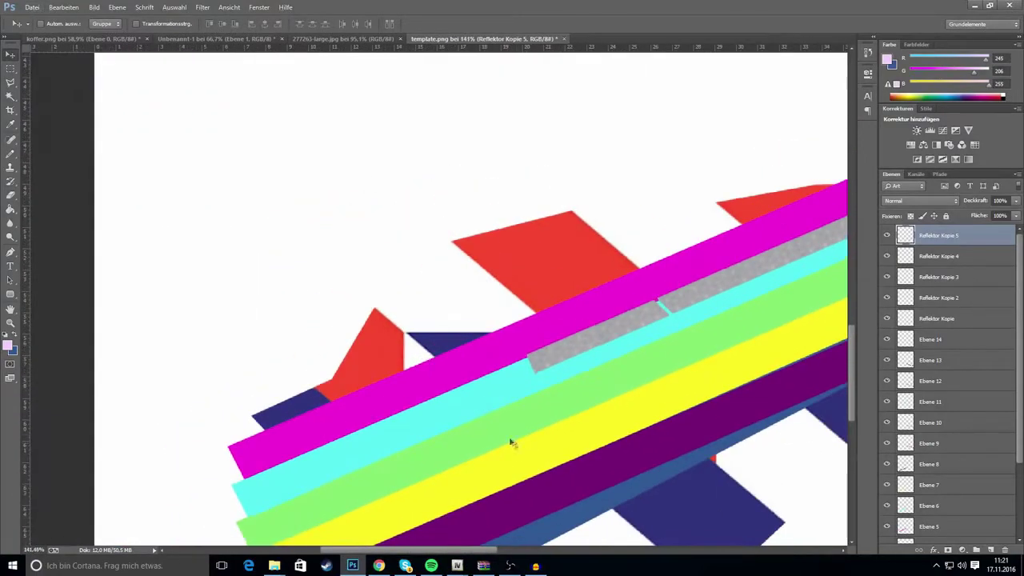
pyautogui.click(320, 38)
pyautogui.scroll(2, 367, 270)
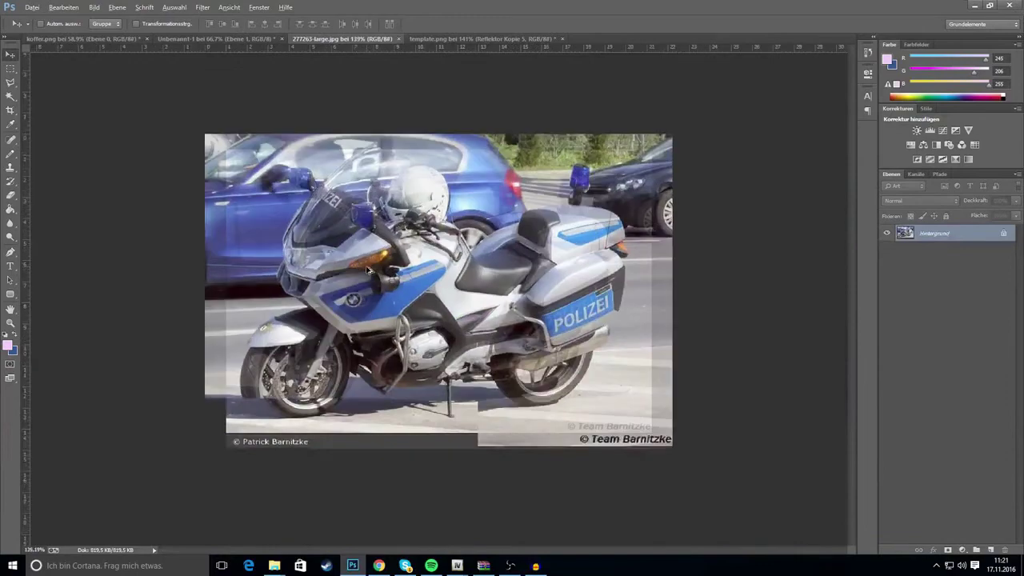
pyautogui.click(505, 38)
pyautogui.hotkey('alt', 'Tab')
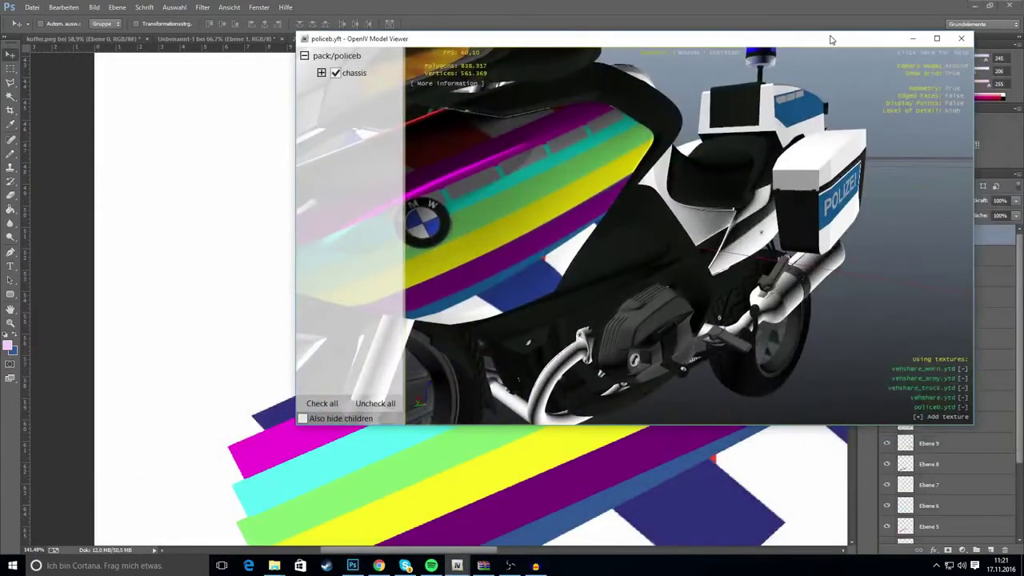
pyautogui.moveTo(482, 210); pyautogui.dragTo(525, 192)
pyautogui.hotkey('alt', 'Tab')
pyautogui.click(346, 39)
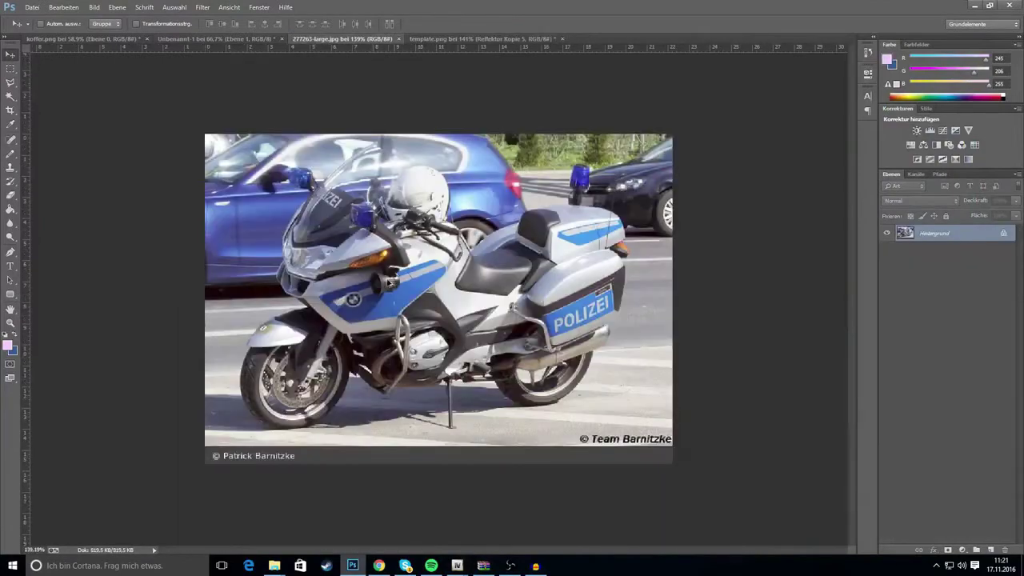
pyautogui.scroll(2, 362, 294)
pyautogui.scroll(2, 314, 297)
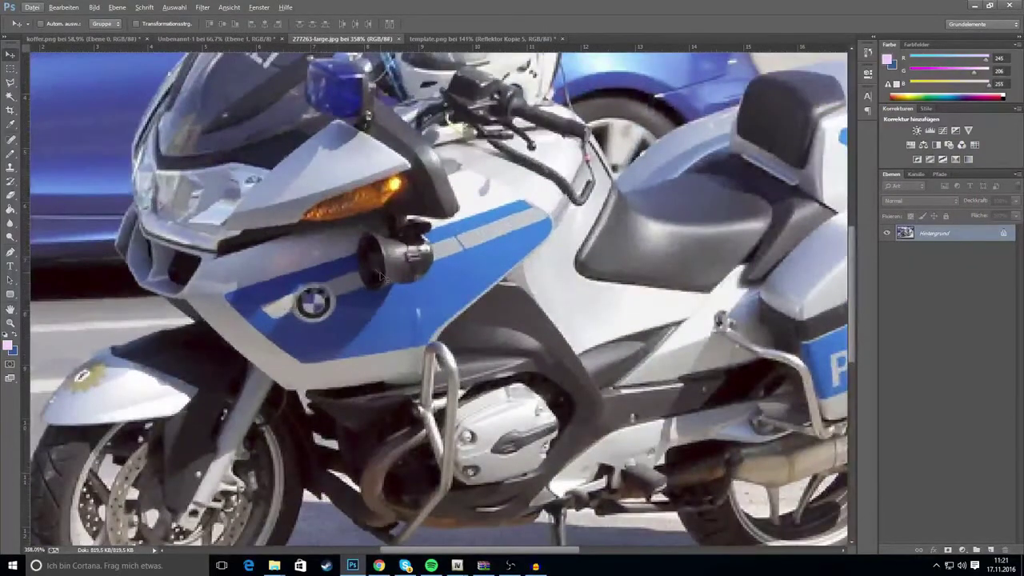
pyautogui.click(446, 39)
pyautogui.scroll(1, 566, 391)
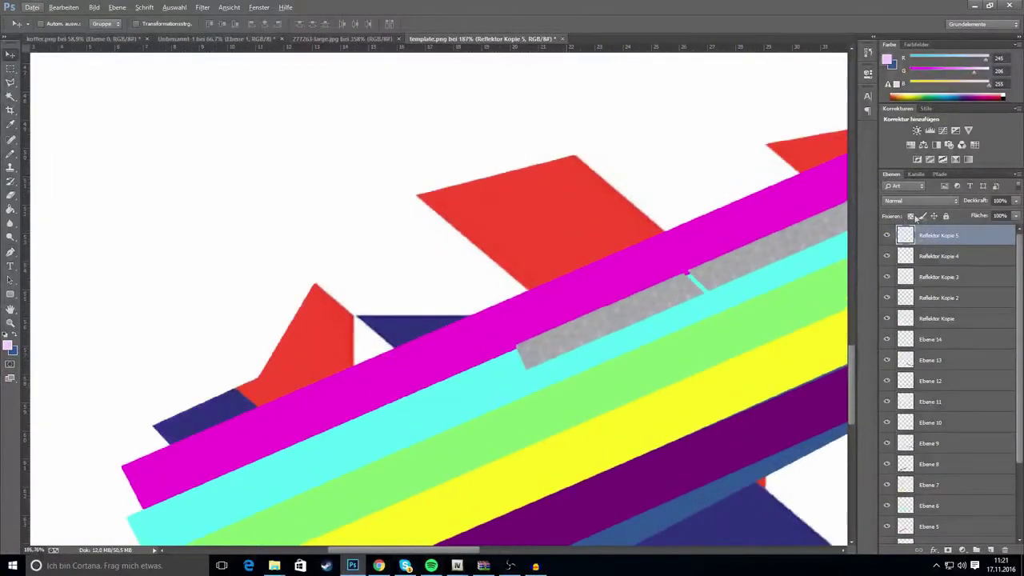
pyautogui.rightClick(937, 233)
pyautogui.click(773, 205)
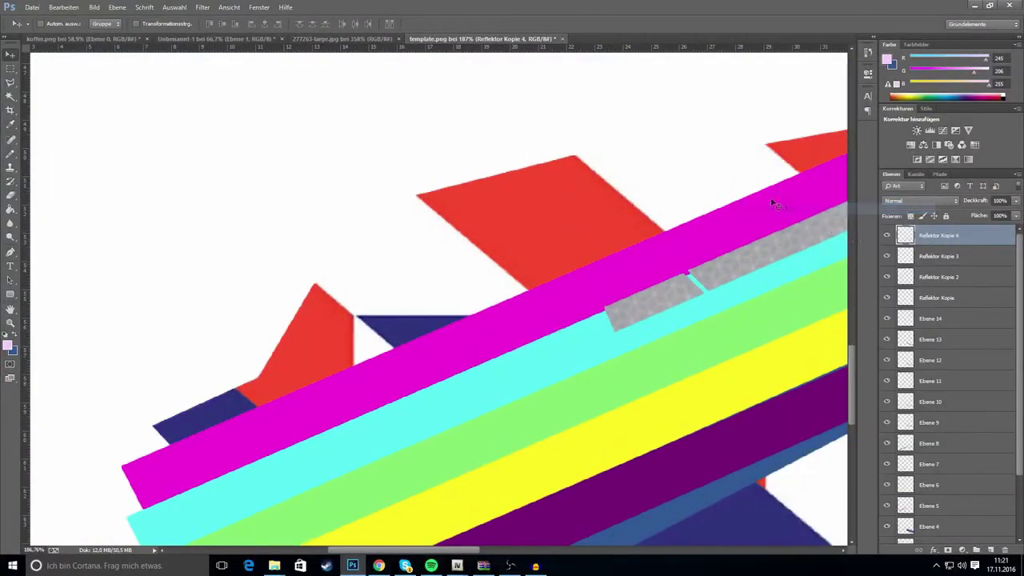
pyautogui.click(63, 7)
pyautogui.click(88, 36)
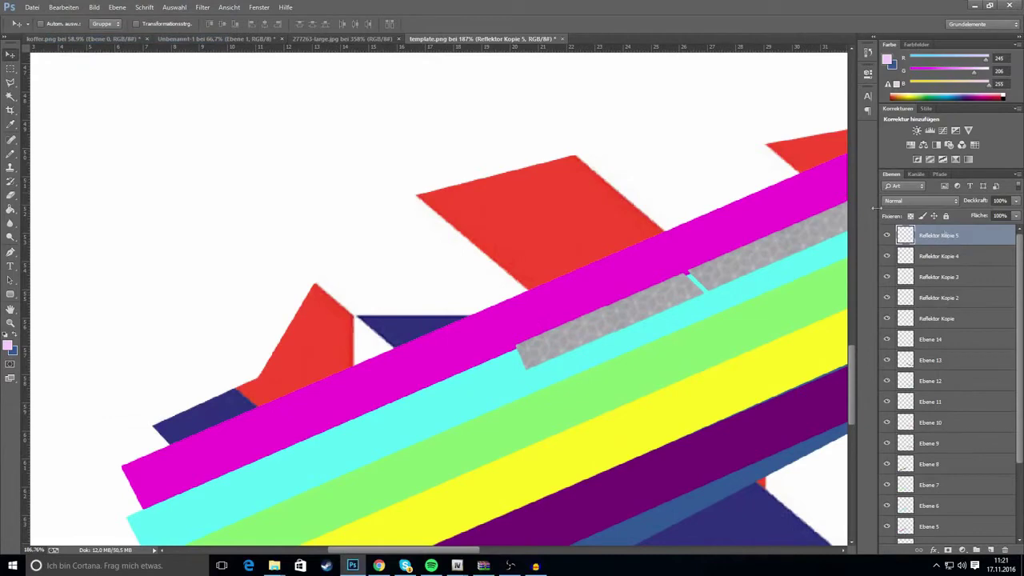
# Try extending the reflector strip with a duplicate of Reflektor Kopie 5 at its lower end, and delete that duplicate.
pyautogui.rightClick(937, 235)
pyautogui.click(824, 195)
pyautogui.press('Return')
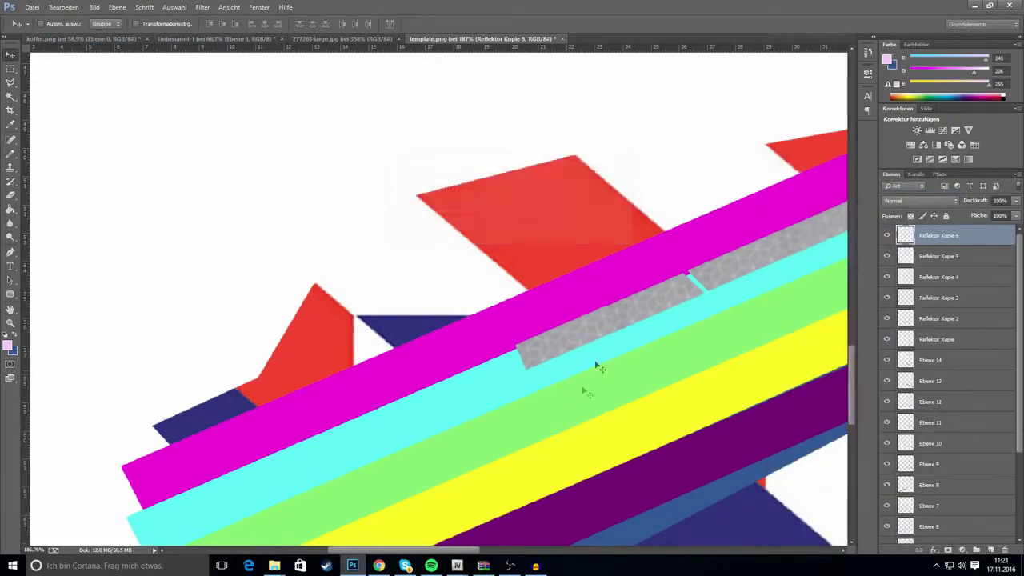
pyautogui.scroll(5, 561, 393)
pyautogui.moveTo(572, 302); pyautogui.dragTo(421, 371)
pyautogui.press('Delete')
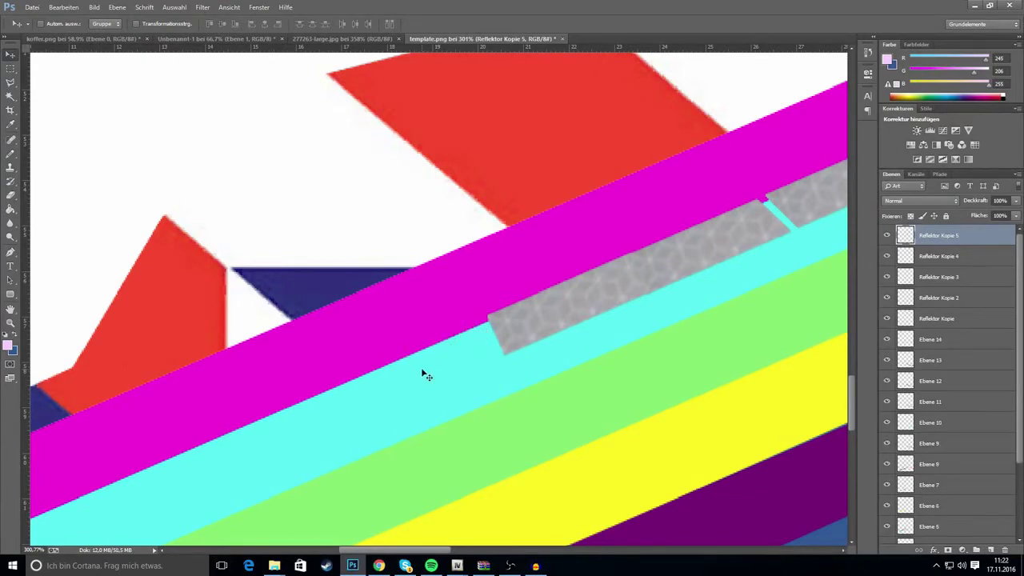
pyautogui.keyDown('shift'); pyautogui.click(937, 330); pyautogui.keyUp('shift')
pyautogui.rightClick(937, 331)
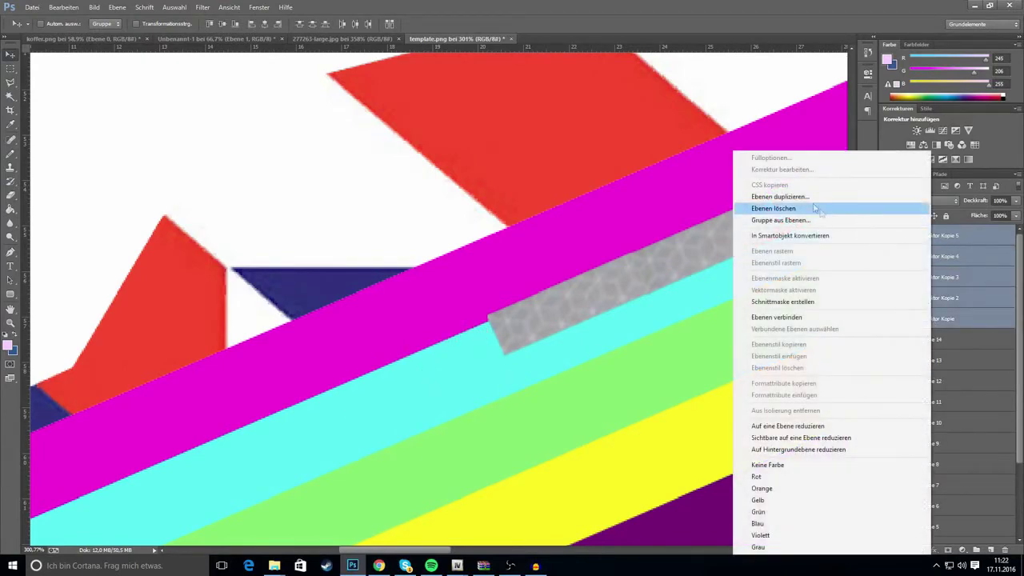
pyautogui.click(974, 258)
pyautogui.scroll(-5, 718, 272)
pyautogui.scroll(-2, 720, 273)
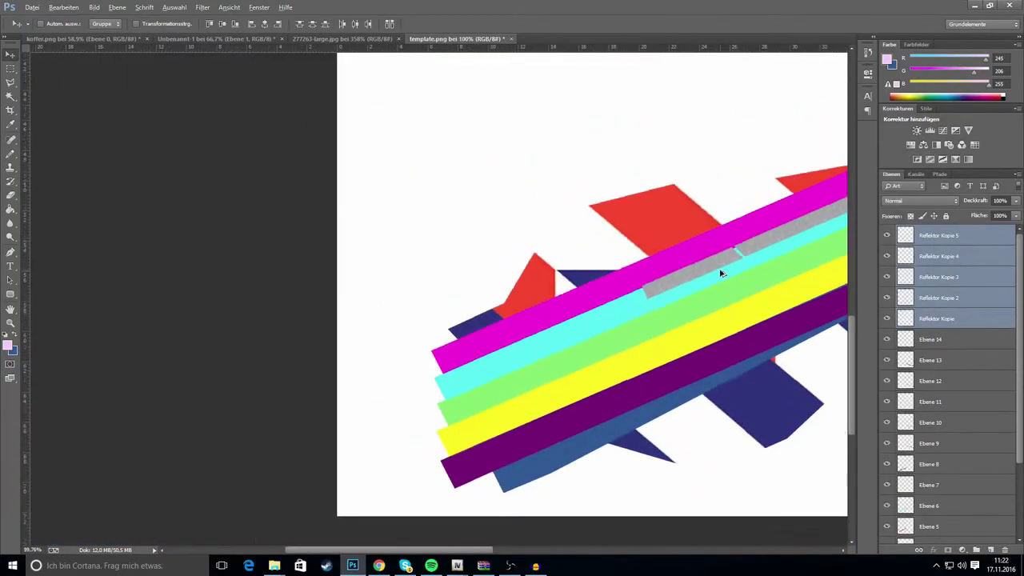
pyautogui.scroll(3, 719, 272)
pyautogui.click(920, 282)
pyautogui.moveTo(813, 239); pyautogui.dragTo(796, 214)
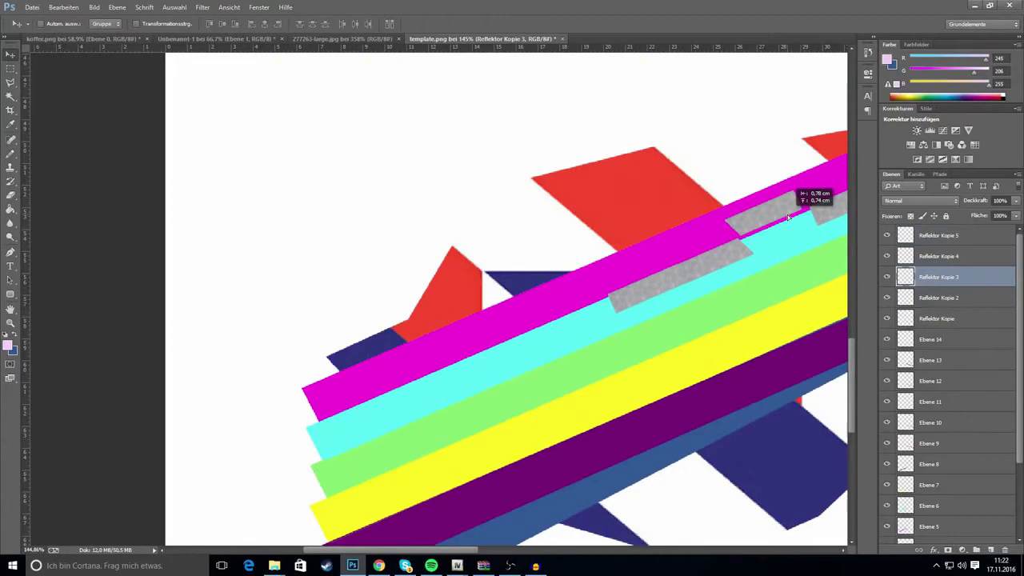
pyautogui.click(64, 7)
pyautogui.click(70, 38)
# Duplicate Reflektor Kopie 3 as Reflektor Kopie 6 and move the copy to the lower end of the reflector strip.
pyautogui.click(922, 237)
pyautogui.rightClick(957, 276)
pyautogui.click(920, 197)
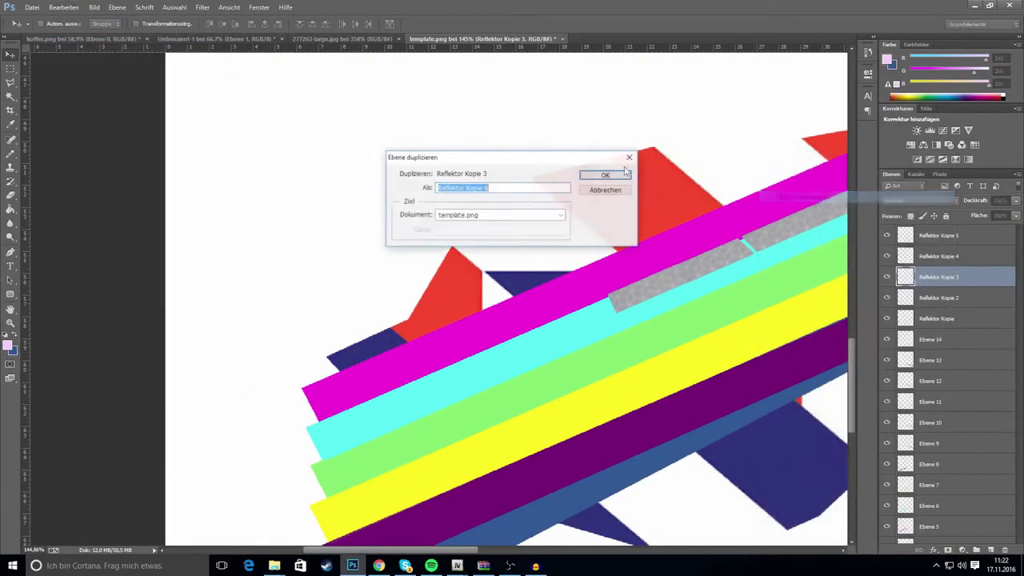
pyautogui.click(611, 178)
pyautogui.moveTo(765, 232); pyautogui.dragTo(555, 299)
# Bring Reflektor Kopie 6 to the top of the layer order and align it flush with the strip's lower segment.
pyautogui.scroll(6, 625, 304)
pyautogui.click(951, 282)
pyautogui.moveTo(942, 280); pyautogui.dragTo(932, 232)
pyautogui.moveTo(572, 291); pyautogui.dragTo(576, 293)
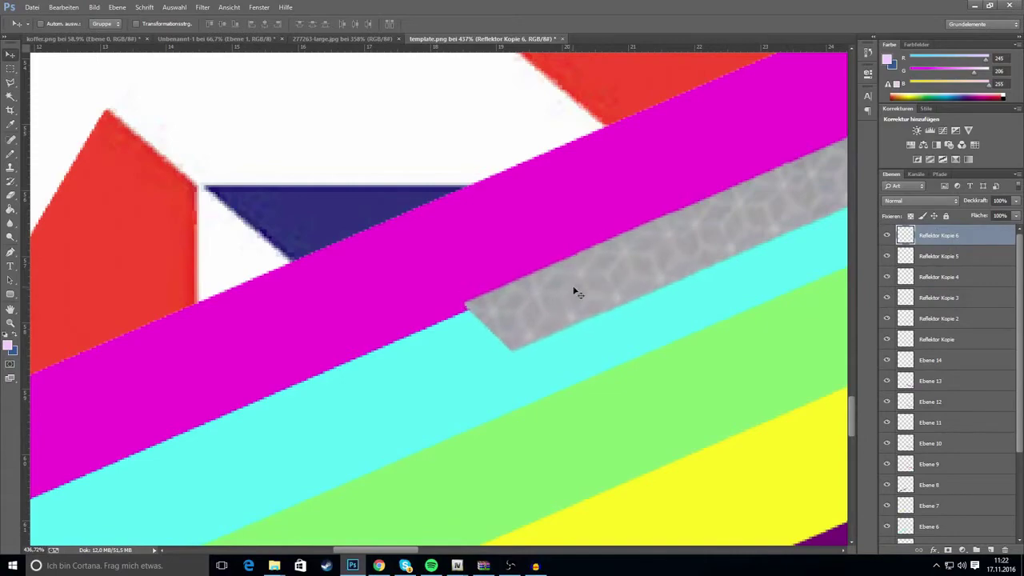
pyautogui.scroll(-5, 576, 292)
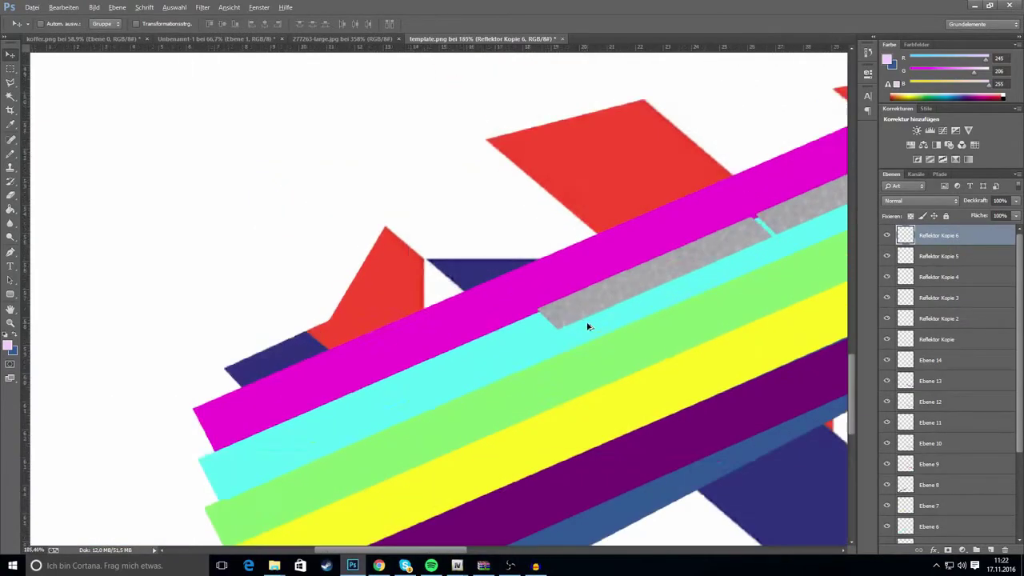
pyautogui.scroll(2, 588, 327)
pyautogui.scroll(-4, 589, 325)
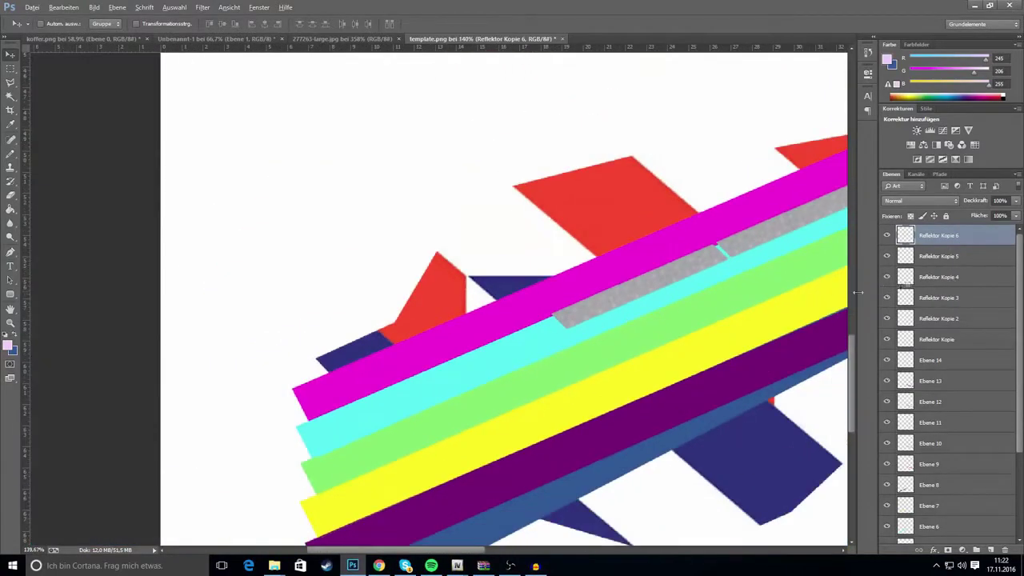
# Duplicate Reflektor Kopie 4 as Reflektor Kopie 7 and place it below the strip's slanted lower end, leaving a narrow gap.
pyautogui.scroll(2, 822, 315)
pyautogui.rightClick(952, 276)
pyautogui.click(792, 197)
pyautogui.click(604, 176)
pyautogui.moveTo(645, 270); pyautogui.dragTo(428, 362)
pyautogui.scroll(-5, 424, 379)
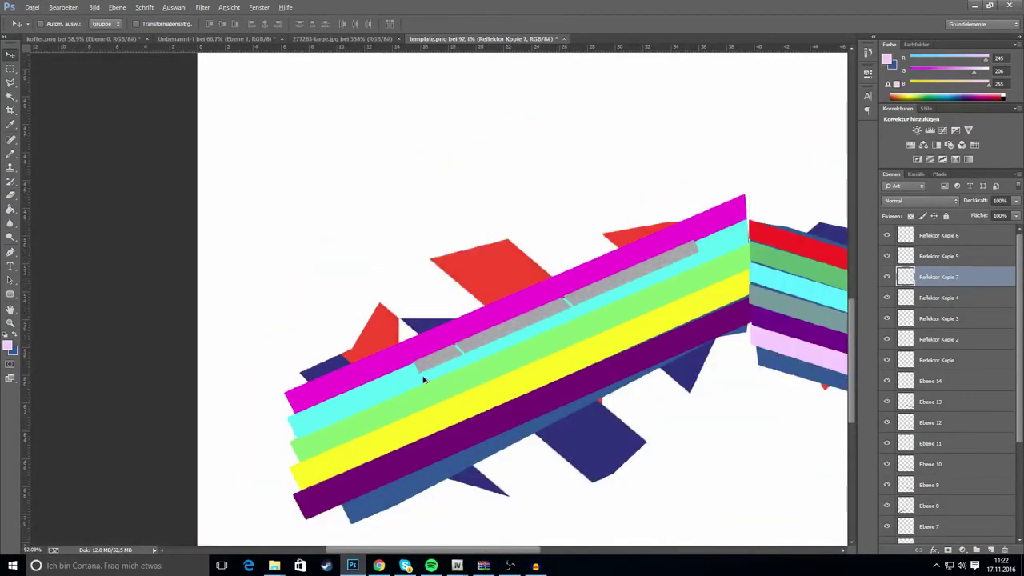
# Duplicate Reflektor Kopie 5 as Reflektor Kopie 8 and join it to the lower end of Reflektor Kopie 7.
pyautogui.scroll(5, 489, 373)
pyautogui.click(968, 257)
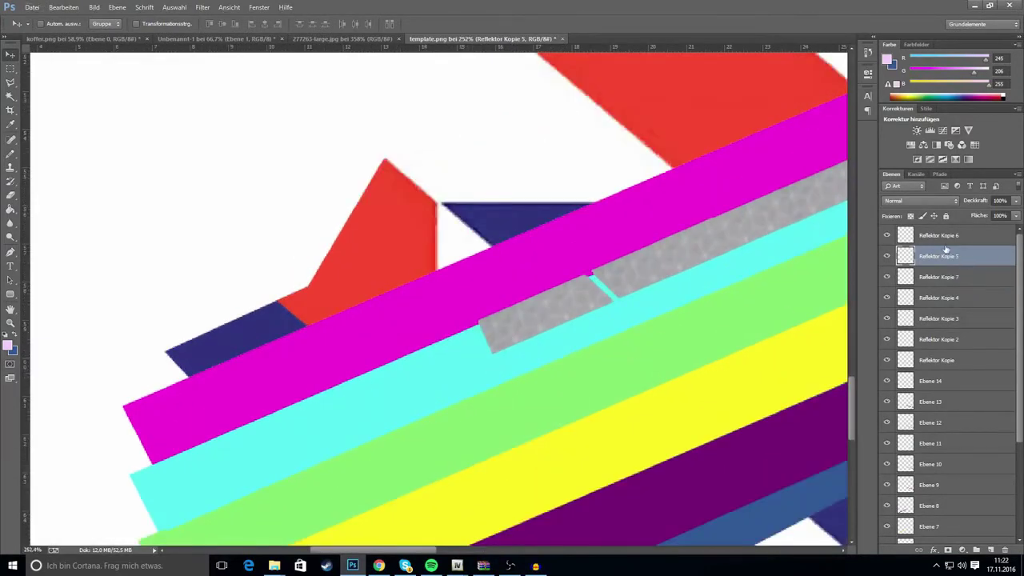
pyautogui.rightClick(948, 258)
pyautogui.click(784, 197)
pyautogui.press('Return')
pyautogui.moveTo(610, 293); pyautogui.dragTo(492, 340)
# Merge the coloured stripe layers Ebene 5 through Ebene 14 into one layer and hide it.
pyautogui.scroll(-6, 535, 352)
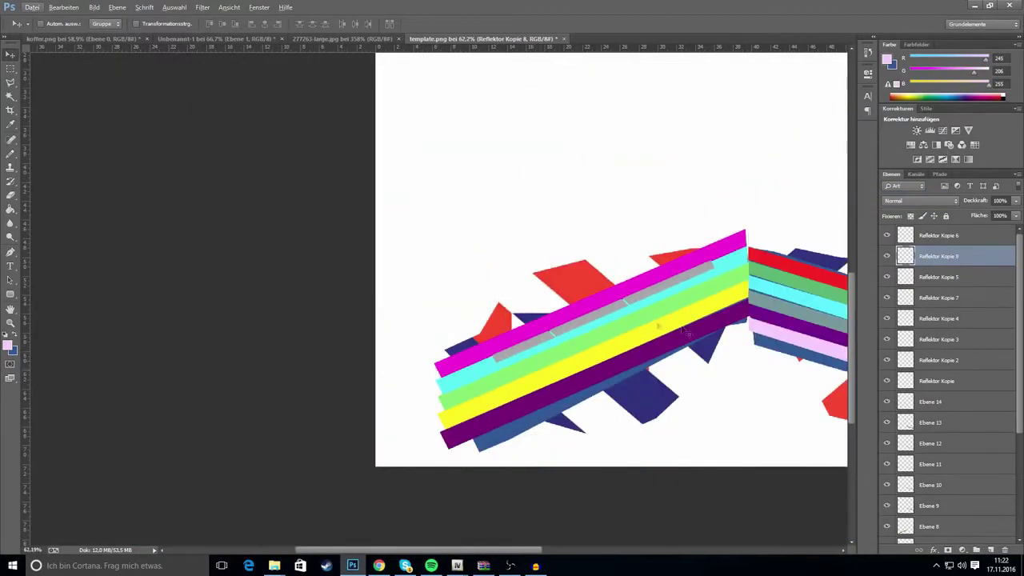
pyautogui.scroll(-2, 756, 346)
pyautogui.scroll(-2, 920, 352)
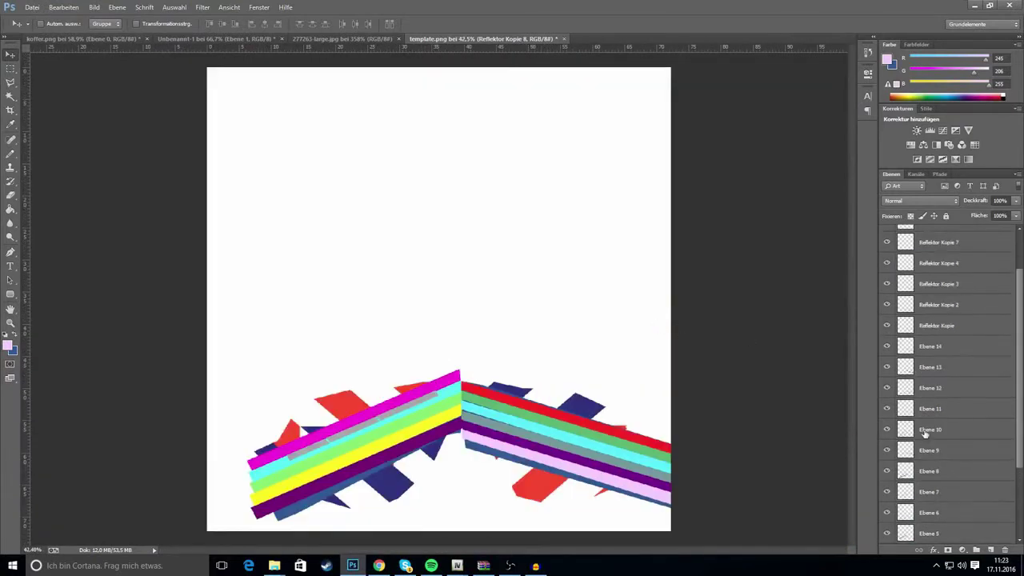
pyautogui.scroll(2, 924, 432)
pyautogui.scroll(-4, 912, 296)
pyautogui.click(933, 278)
pyautogui.scroll(-1, 937, 329)
pyautogui.keyDown('shift'); pyautogui.click(943, 434); pyautogui.keyUp('shift')
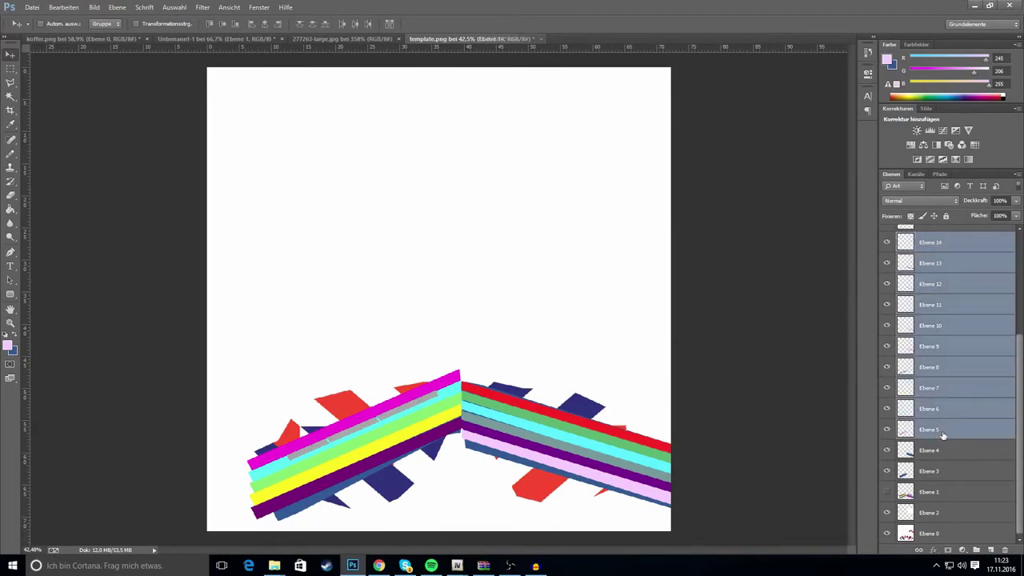
pyautogui.scroll(3, 936, 352)
pyautogui.rightClick(944, 331)
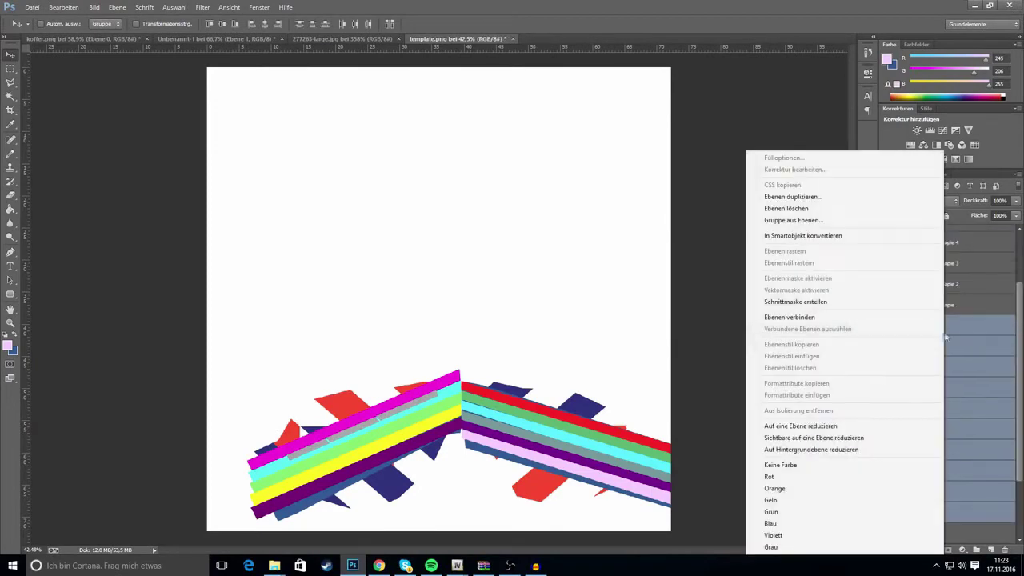
pyautogui.click(896, 427)
pyautogui.click(886, 401)
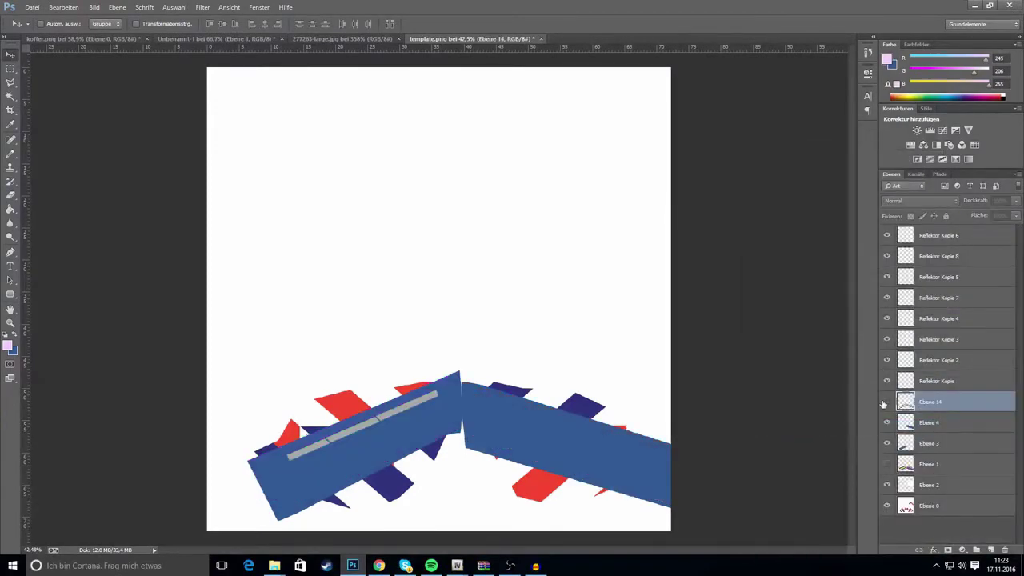
# Save the livery as a PNG in the policeb folder, replacing the existing template.png.
pyautogui.click(45, 7)
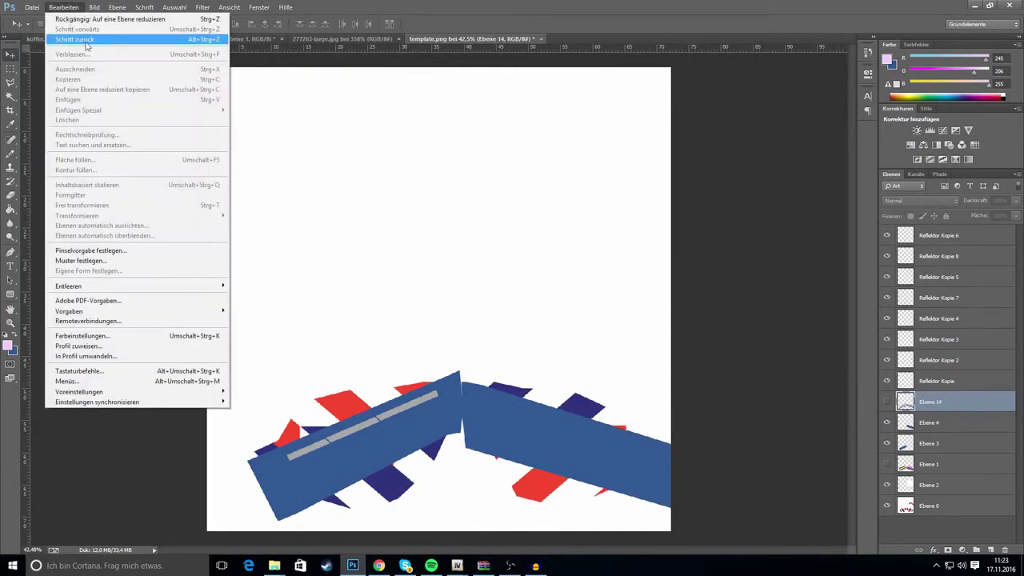
pyautogui.moveTo(32, 7)
pyautogui.click(52, 137)
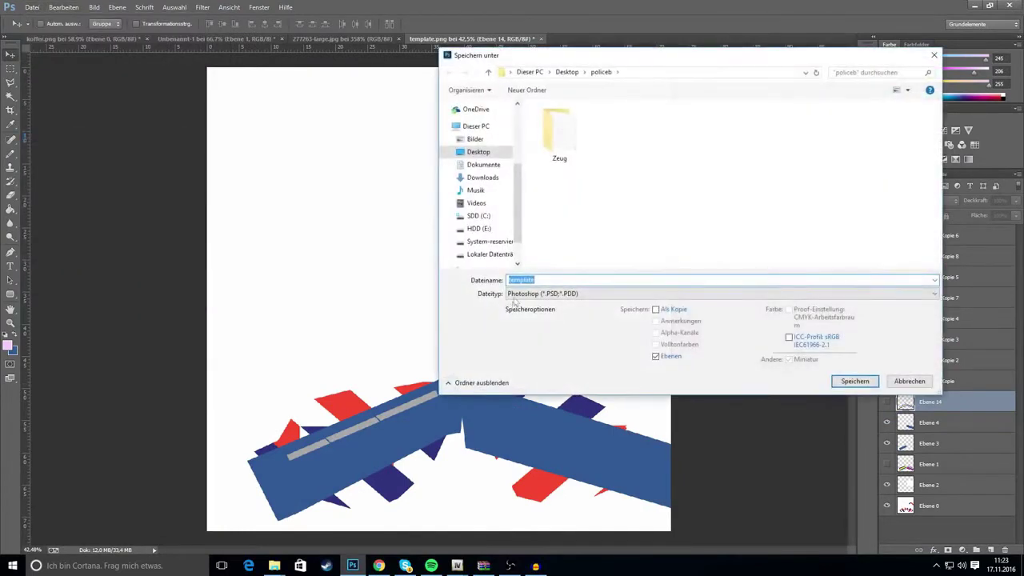
pyautogui.click(528, 294)
pyautogui.click(540, 436)
pyautogui.click(855, 381)
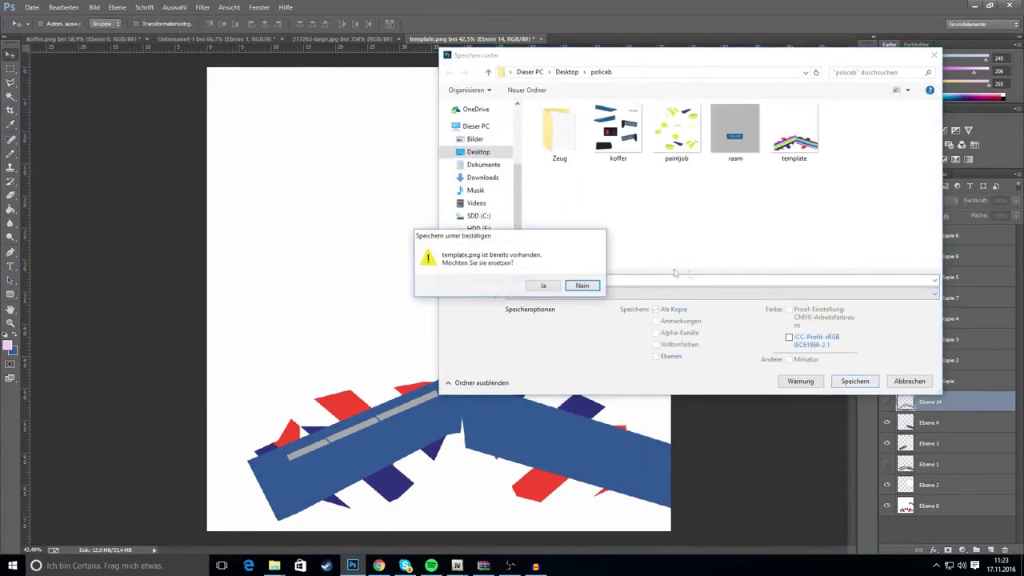
pyautogui.click(542, 287)
pyautogui.click(550, 177)
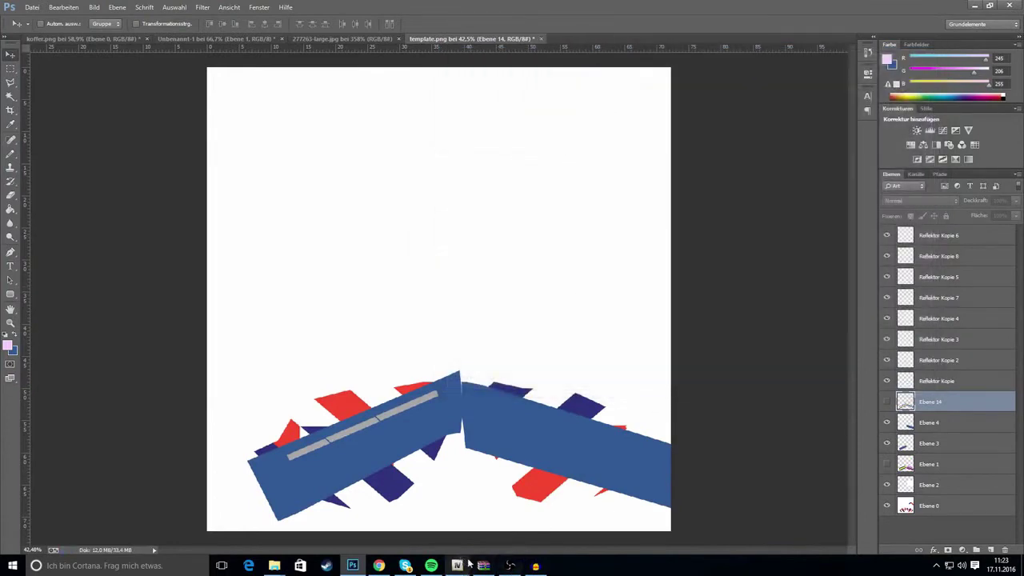
# Switch to OpenIV, open policeb.ytd and import the updated template.png from the policeb folder into it.
pyautogui.moveTo(457, 566)
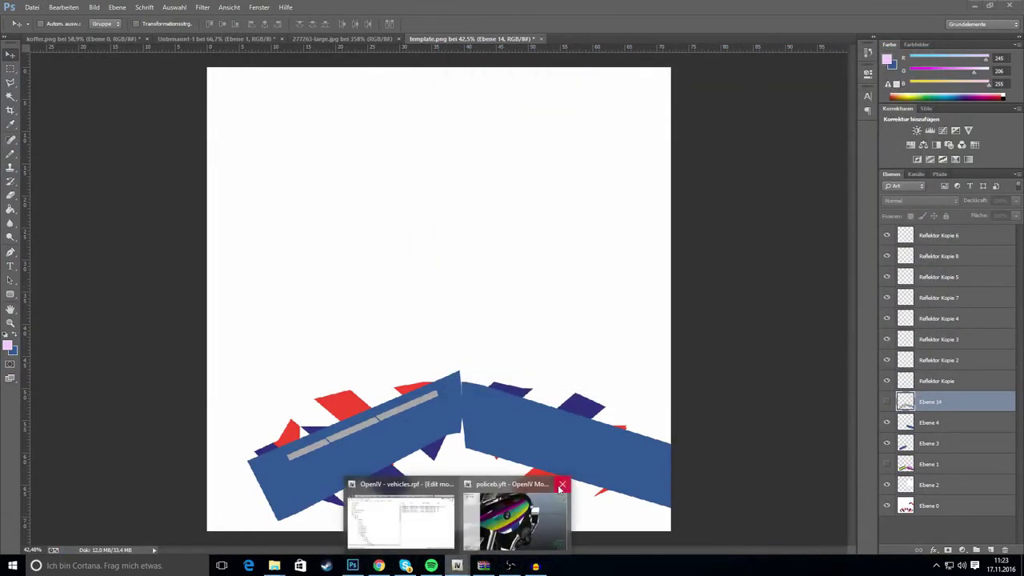
pyautogui.click(432, 520)
pyautogui.doubleClick(571, 162)
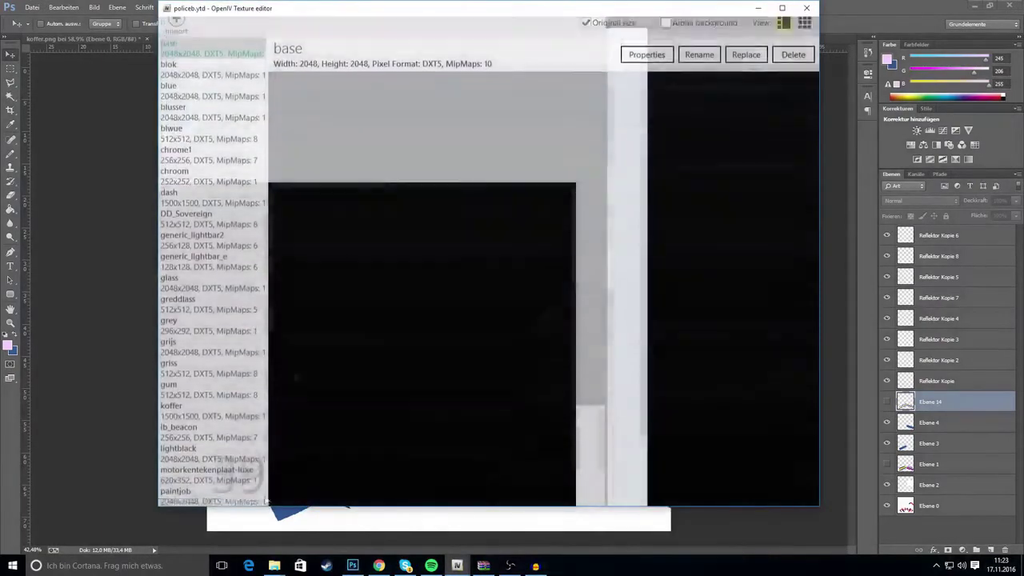
pyautogui.moveTo(274, 565)
pyautogui.click(327, 521)
pyautogui.moveTo(643, 242); pyautogui.dragTo(452, 90)
pyautogui.click(527, 315)
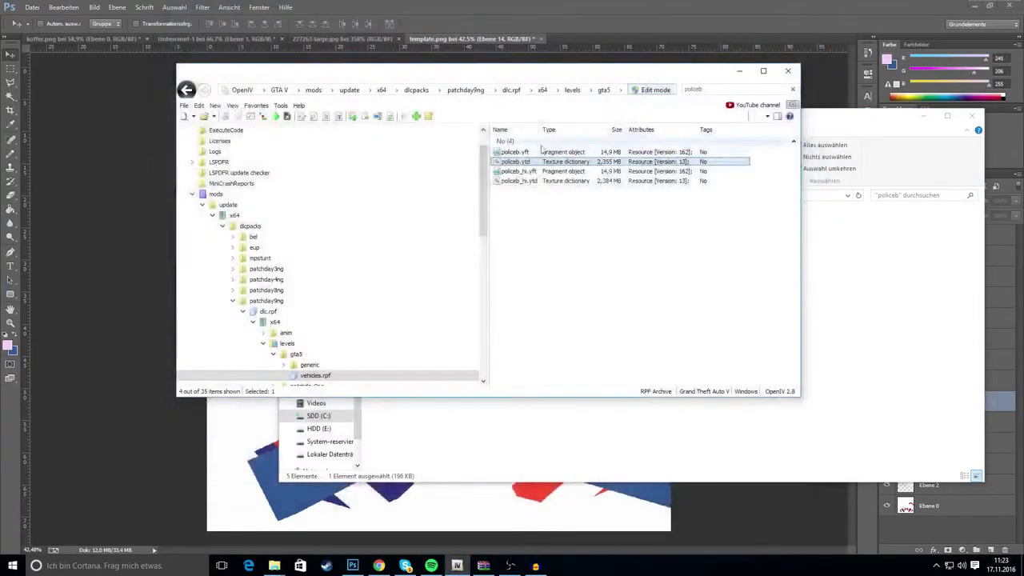
# Open the policeb.yft model and examine how the reflector strip sits on the front fairing around the BMW emblem.
pyautogui.click(541, 152)
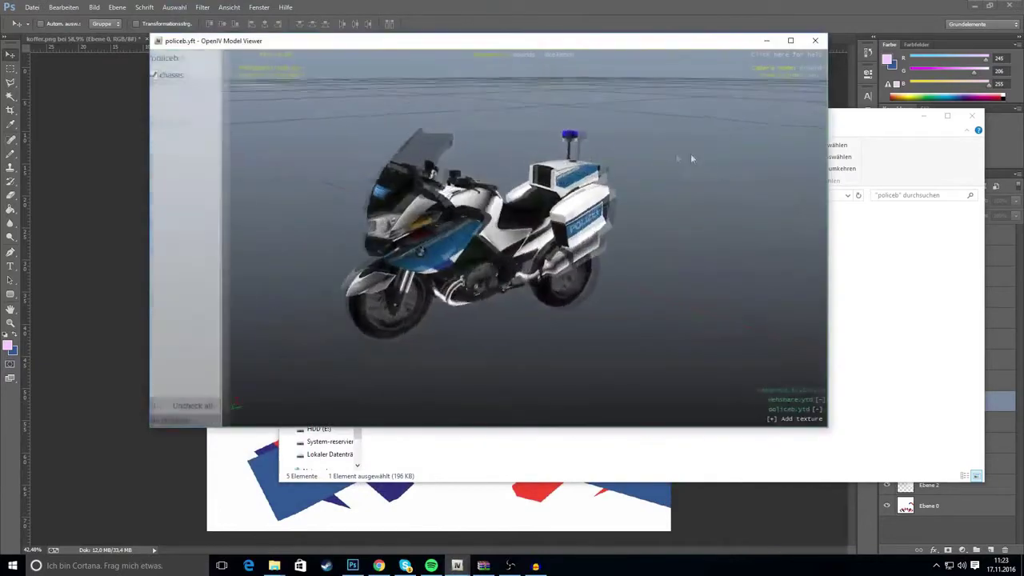
pyautogui.moveTo(690, 153); pyautogui.dragTo(507, 220)
pyautogui.scroll(5, 333, 247)
pyautogui.scroll(-5, 497, 225)
pyautogui.scroll(5, 471, 251)
pyautogui.scroll(-3, 451, 261)
pyautogui.moveTo(439, 269); pyautogui.dragTo(480, 257)
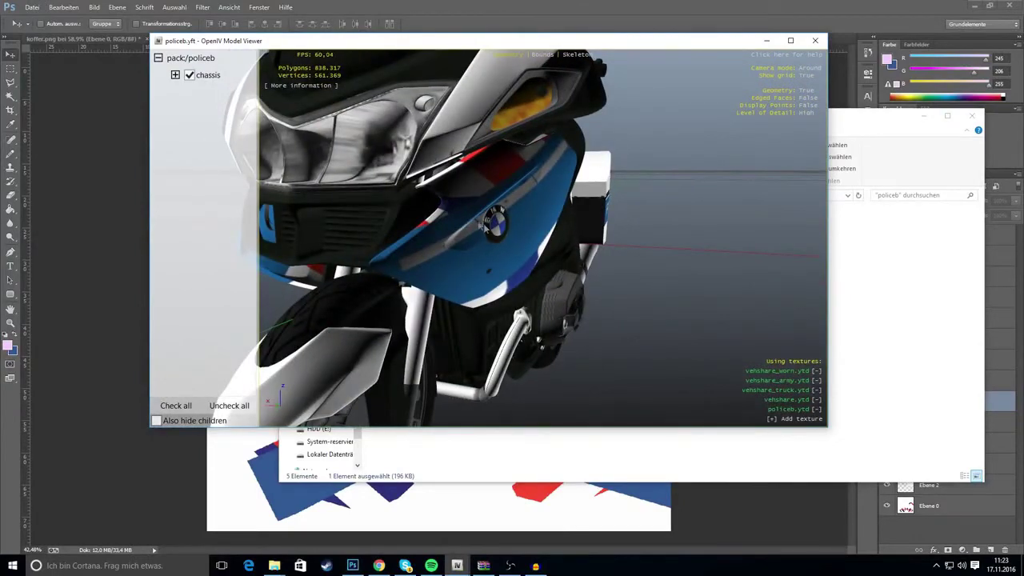
pyautogui.moveTo(477, 224)
pyautogui.mouseDown()
pyautogui.moveTo(413, 215)
pyautogui.moveTo(473, 219)
pyautogui.mouseUp()
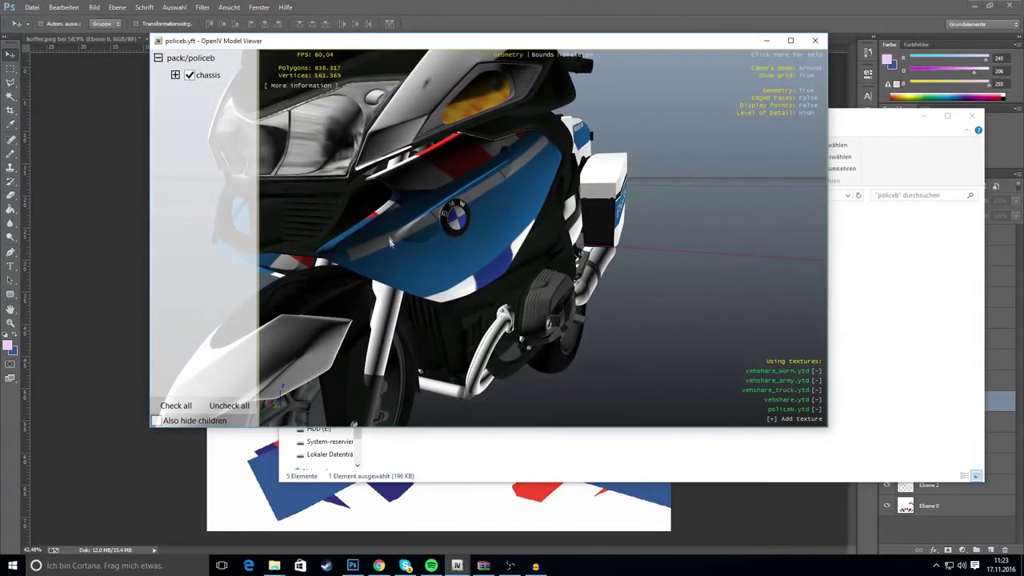
pyautogui.click(766, 41)
pyautogui.click(816, 108)
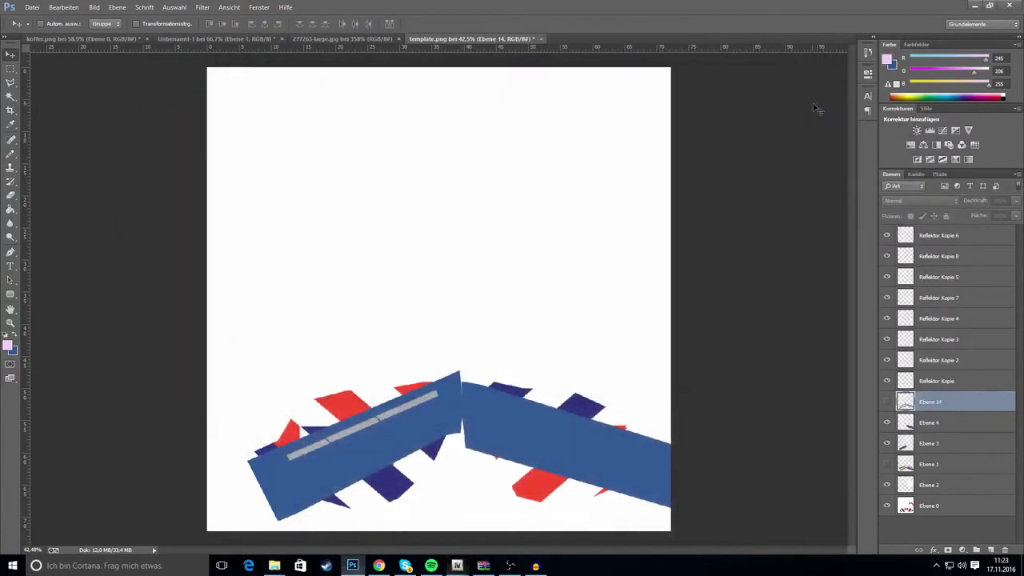
# In Photoshop, delete the layers Reflektor Kopie 8 and Reflektor Kopie 7 that form the lowest part of the strip.
pyautogui.click(947, 257)
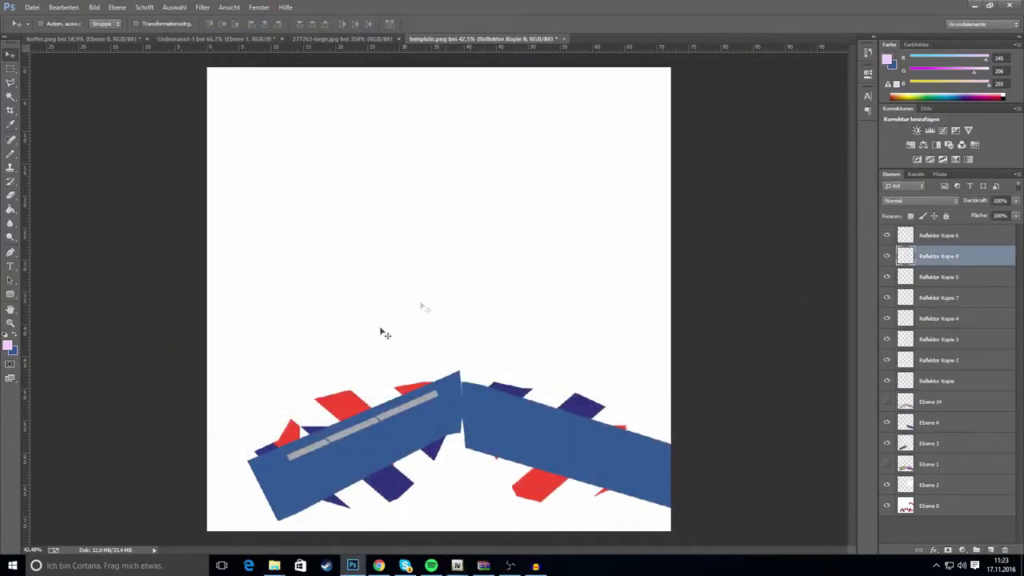
pyautogui.scroll(5, 276, 456)
pyautogui.keyDown('shift'); pyautogui.click(946, 299); pyautogui.keyUp('shift')
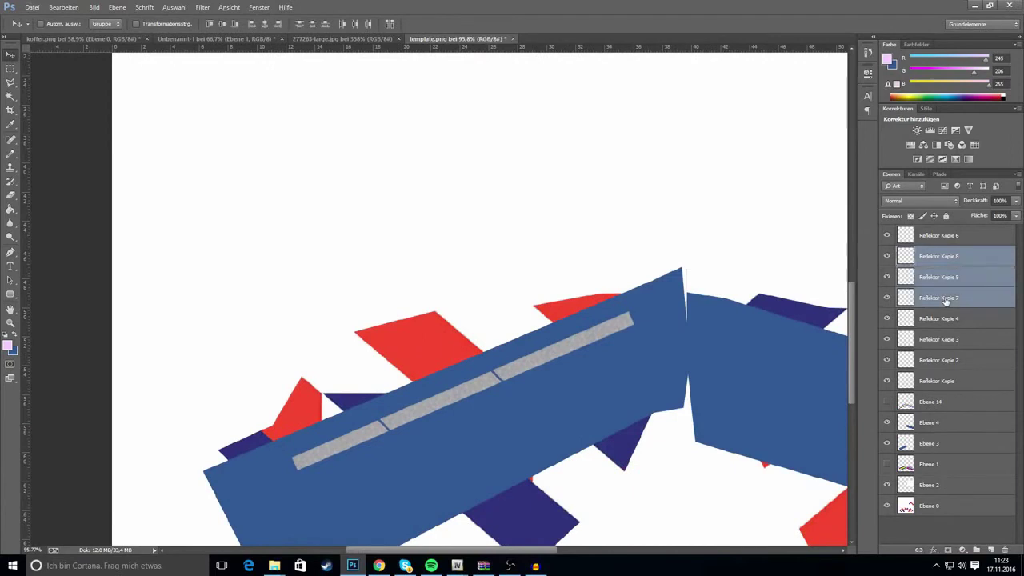
pyautogui.keyDown('ctrl'); pyautogui.click(949, 284); pyautogui.keyUp('ctrl')
pyautogui.press('Delete')
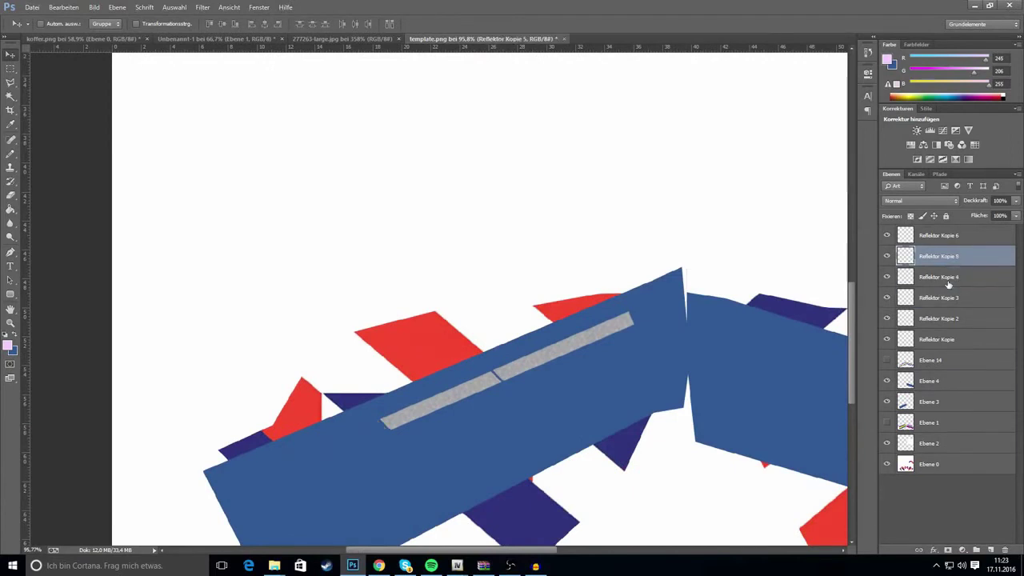
# Merge all remaining Reflektor layers into one layer and show the coloured stripe layer Ebene 14 again.
pyautogui.scroll(-5, 613, 270)
pyautogui.scroll(4, 430, 356)
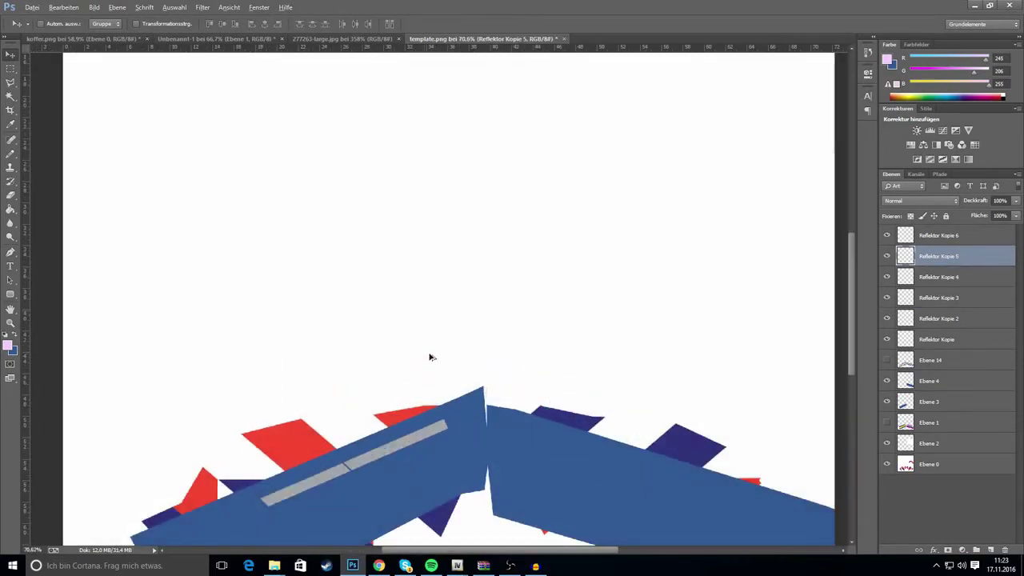
pyautogui.click(943, 237)
pyautogui.keyDown('shift'); pyautogui.click(940, 341); pyautogui.keyUp('shift')
pyautogui.rightClick(940, 340)
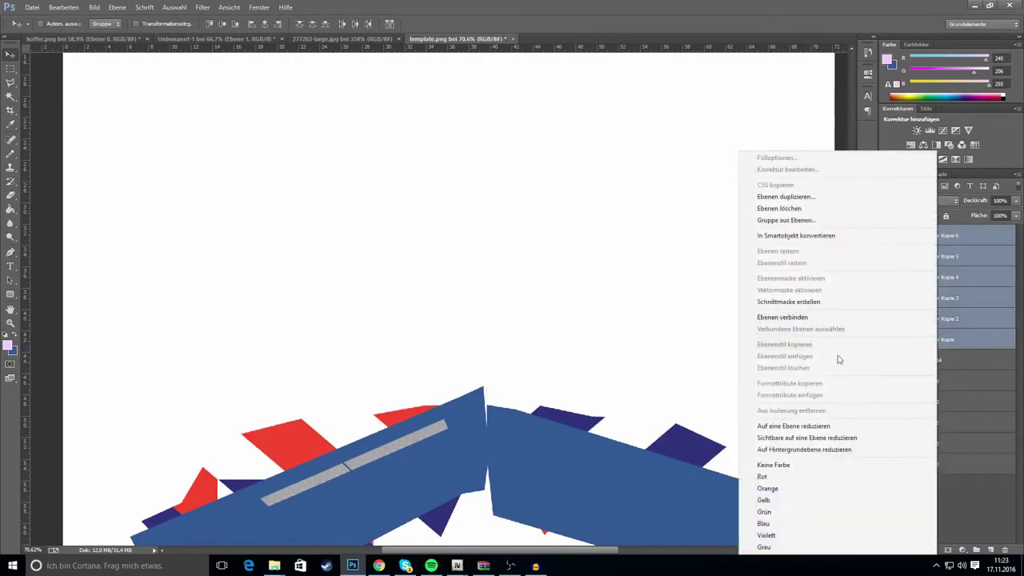
pyautogui.click(801, 427)
pyautogui.click(887, 256)
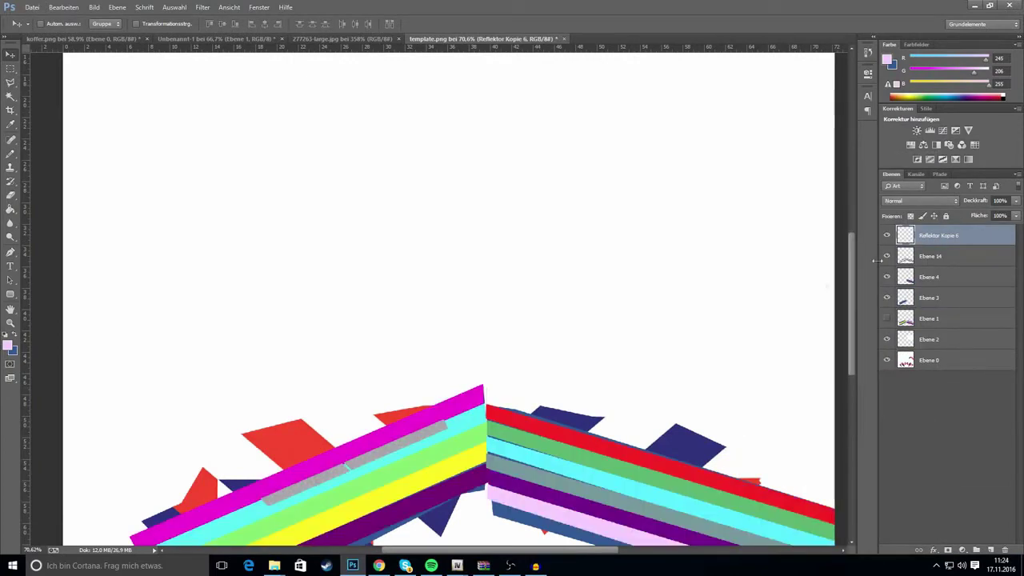
# Duplicate the Reflektor Kopie 6 layer, move the copy onto the template's right-hand stripes and flip it horizontally.
pyautogui.scroll(-5, 507, 393)
pyautogui.rightClick(940, 242)
pyautogui.click(800, 222)
pyautogui.press('Return')
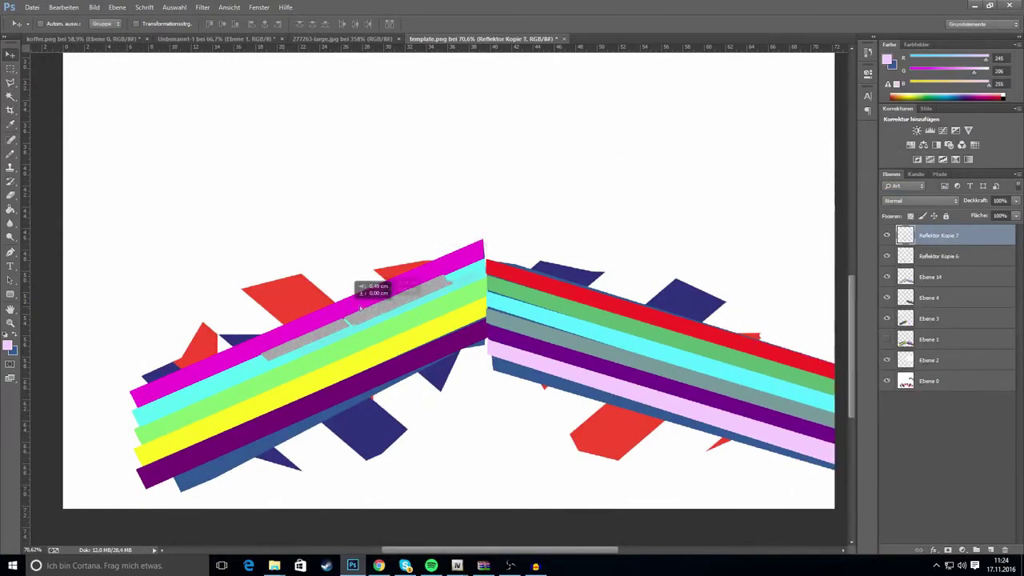
pyautogui.moveTo(340, 310); pyautogui.dragTo(540, 297)
pyautogui.hotkey('ctrl', 't')
pyautogui.rightClick(584, 302)
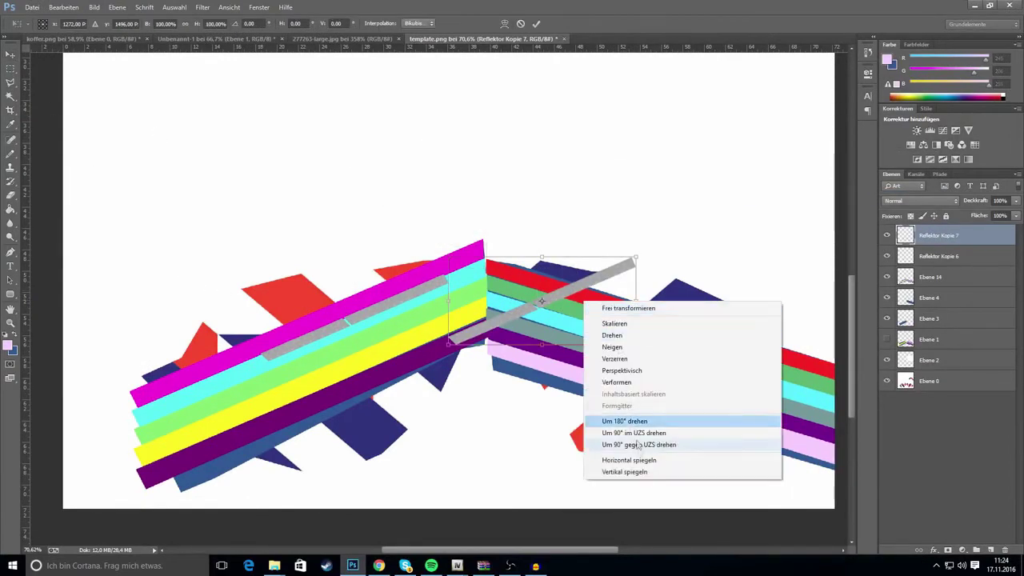
pyautogui.click(628, 460)
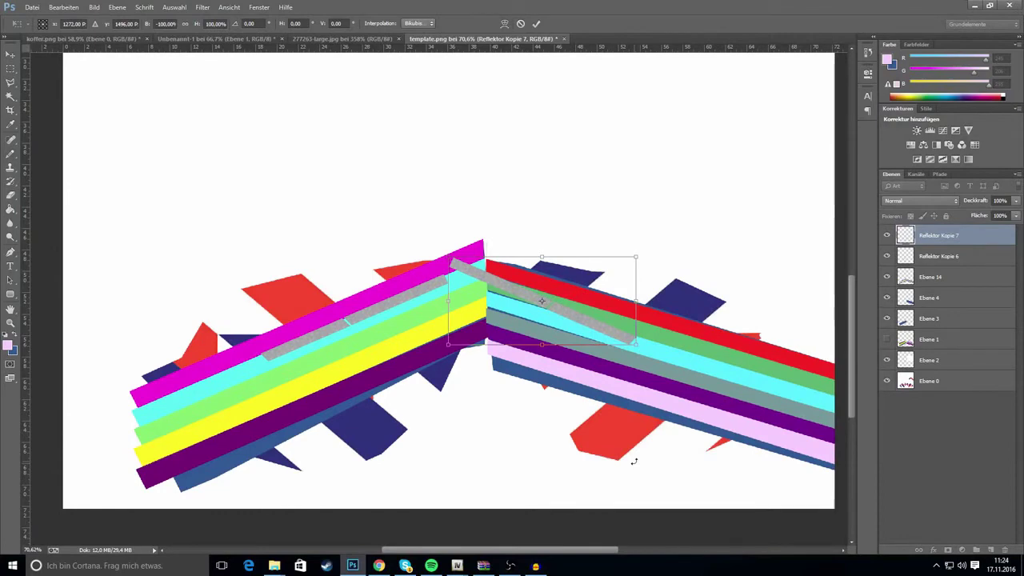
pyautogui.press('Return')
# Rotate the flipped reflector copy about -7° and position it along the green stripe below the red one.
pyautogui.moveTo(587, 299); pyautogui.dragTo(659, 311)
pyautogui.hotkey('ctrl', 't')
pyautogui.moveTo(713, 404); pyautogui.dragTo(746, 416)
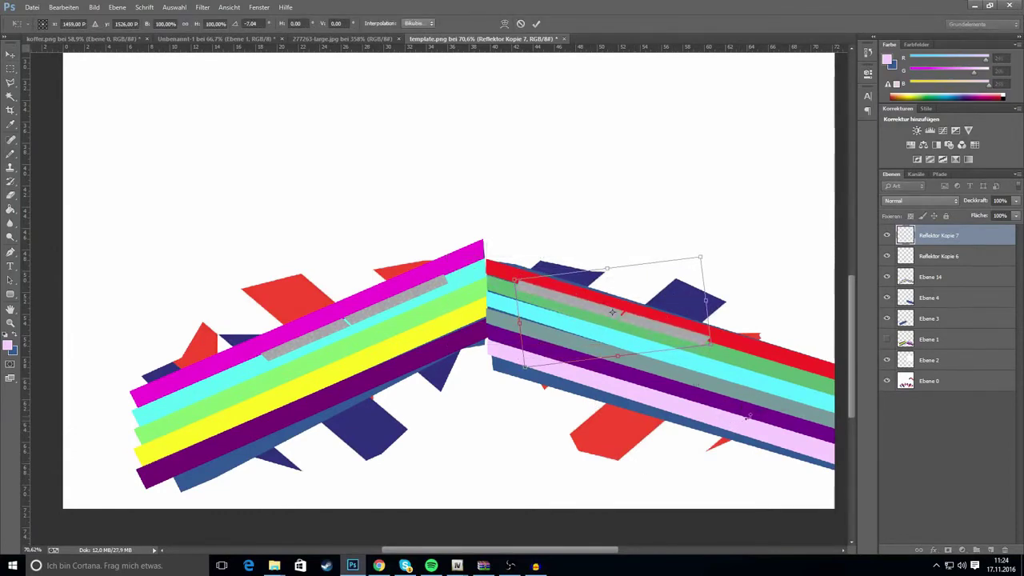
pyautogui.press('Return')
pyautogui.moveTo(629, 313); pyautogui.dragTo(631, 334)
pyautogui.moveTo(483, 564)
pyautogui.click(512, 519)
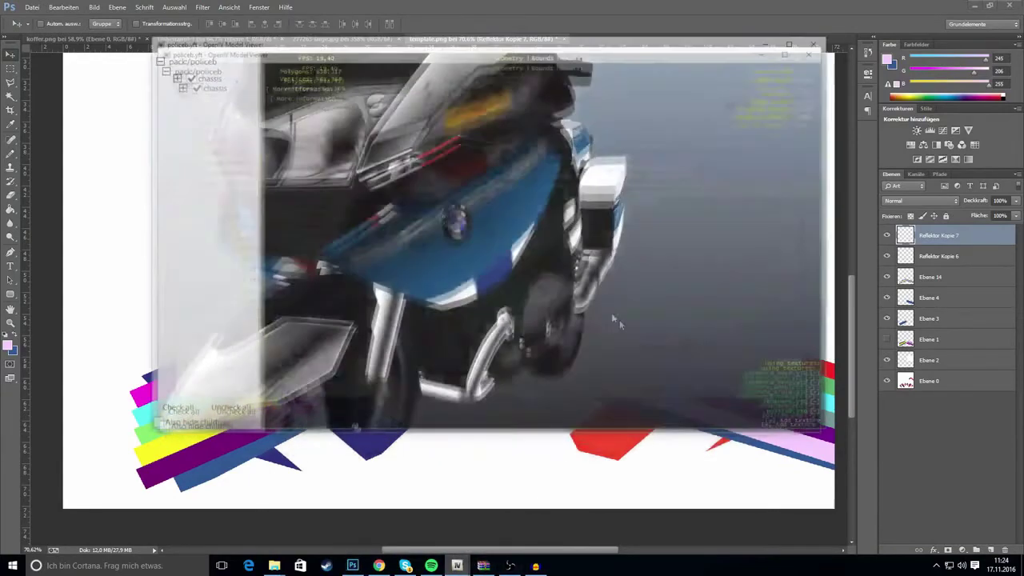
pyautogui.click(766, 41)
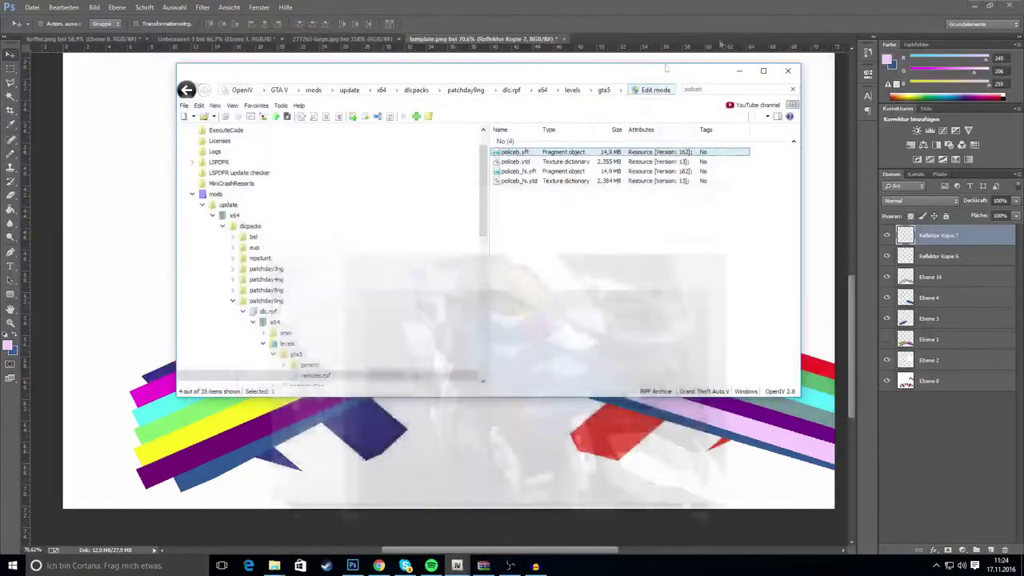
pyautogui.click(660, 6)
# Save the livery as template.png in the policeb folder in PNG format, replacing the existing file.
pyautogui.click(30, 7)
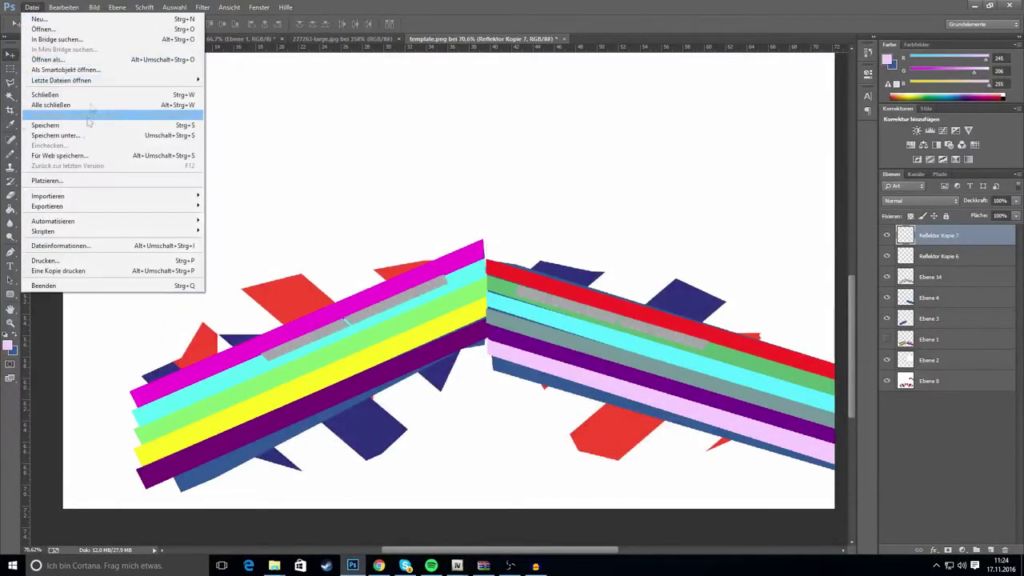
pyautogui.click(56, 135)
pyautogui.click(541, 294)
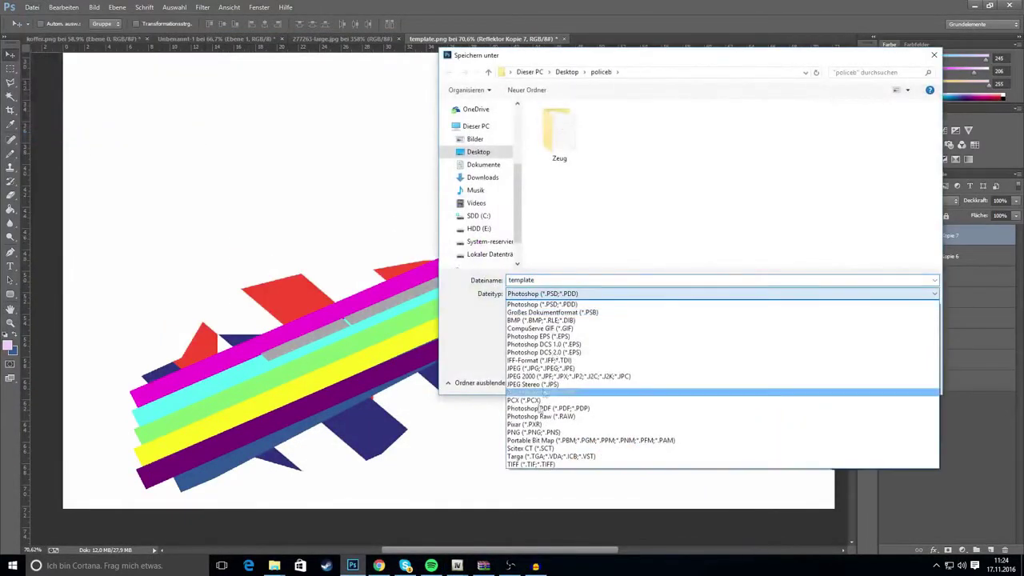
pyautogui.click(536, 425)
pyautogui.click(868, 381)
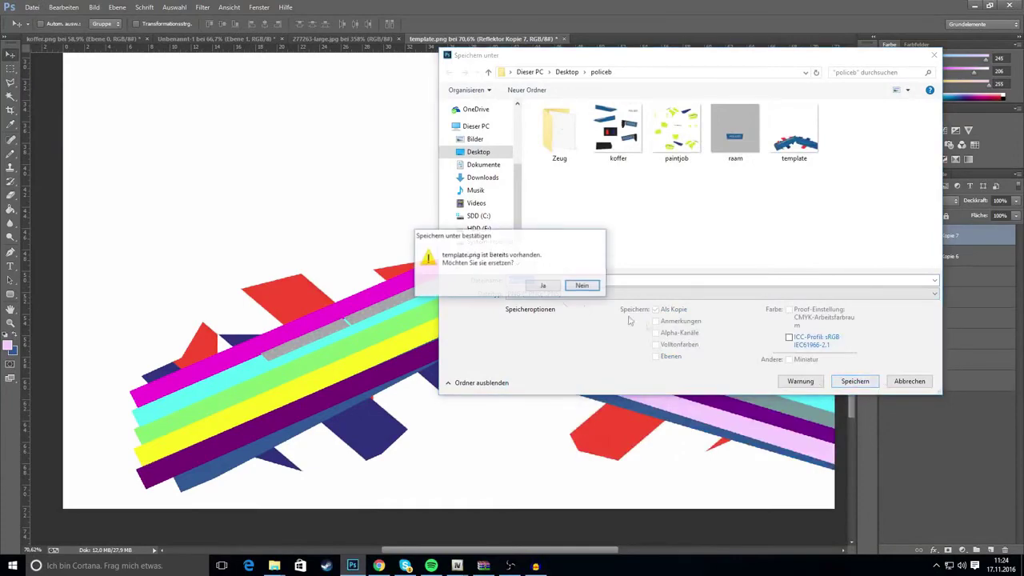
pyautogui.click(541, 283)
pyautogui.click(549, 177)
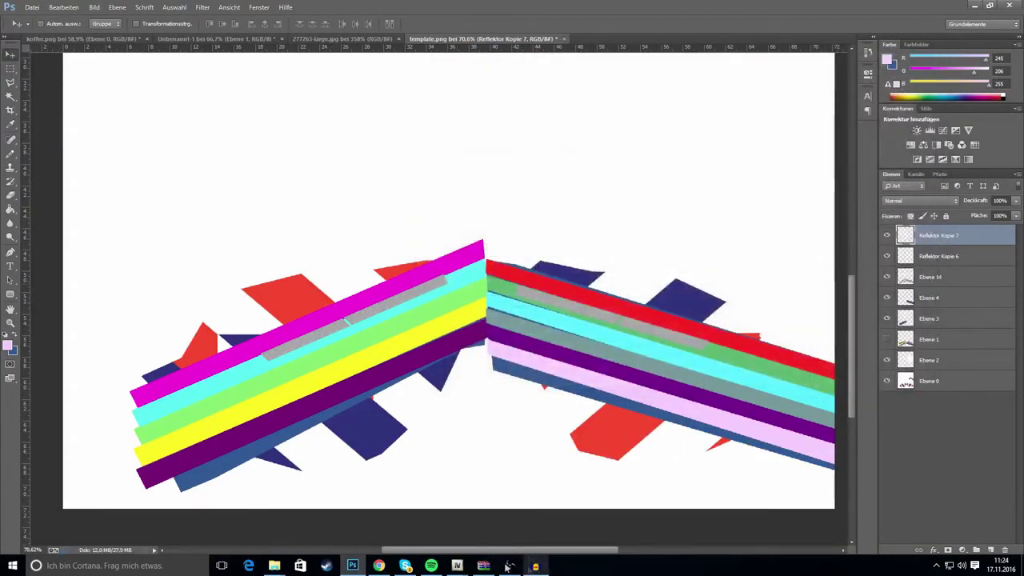
# Switch to OpenIV, close the policeb.yft model viewer and open policeb.ytd in the texture editor.
pyautogui.click(458, 565)
pyautogui.click(518, 514)
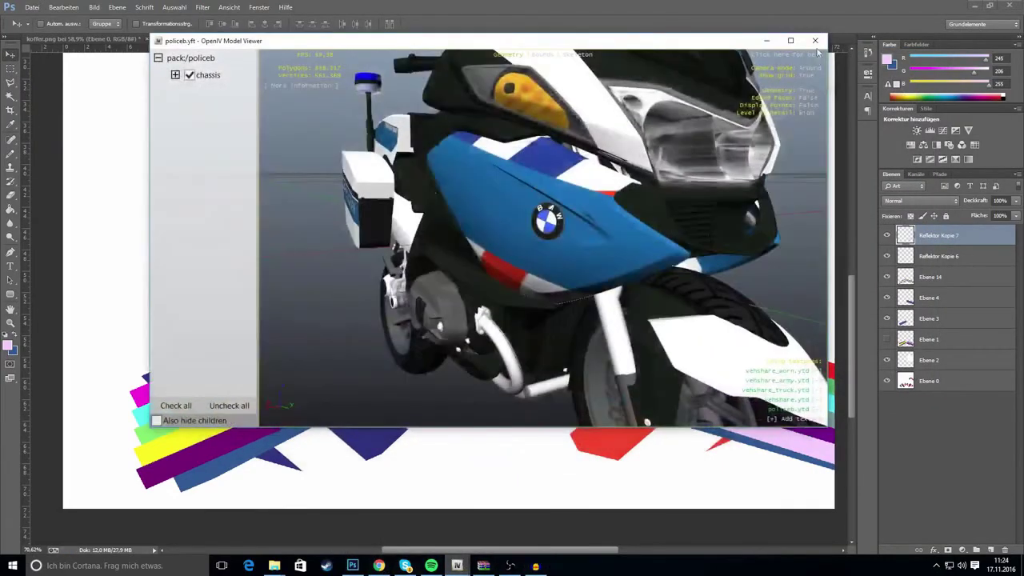
pyautogui.click(817, 40)
pyautogui.click(594, 162)
pyautogui.click(300, 565)
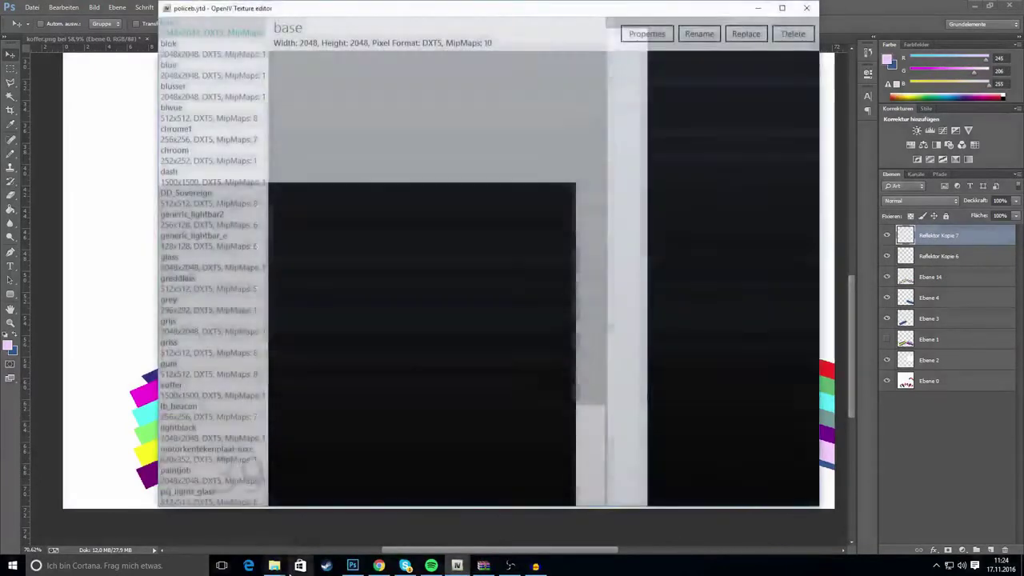
pyautogui.click(275, 566)
pyautogui.click(672, 44)
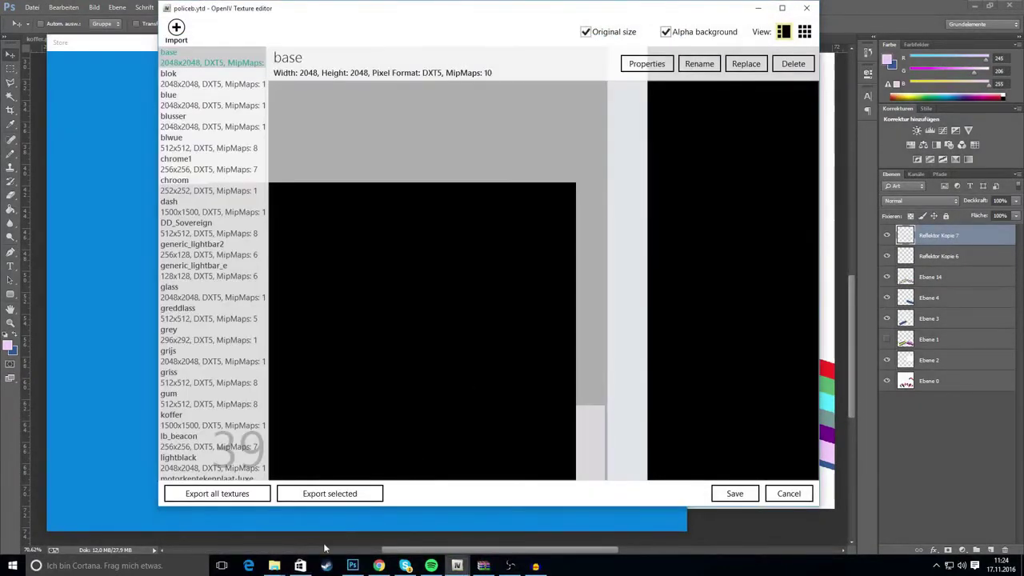
pyautogui.click(345, 508)
pyautogui.click(674, 34)
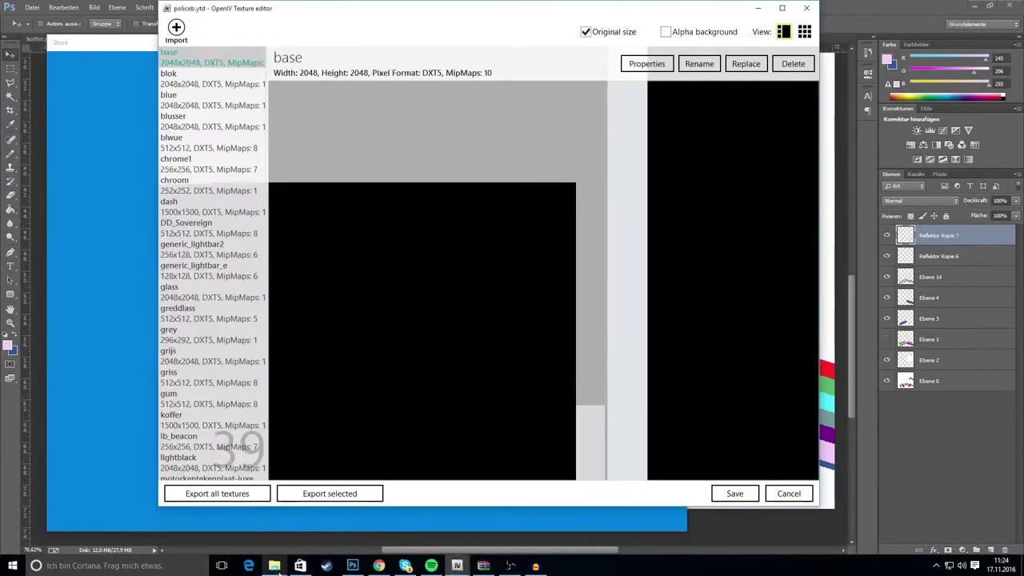
pyautogui.moveTo(300, 565)
pyautogui.click(330, 489)
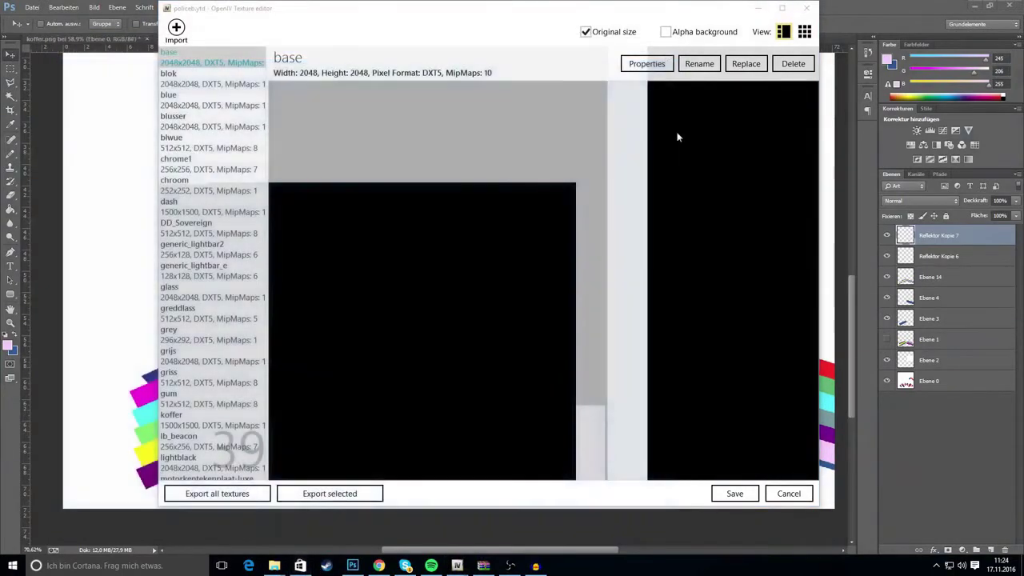
pyautogui.click(667, 32)
# Import the updated template.png from the policeb folder into policeb.ytd.
pyautogui.moveTo(286, 567)
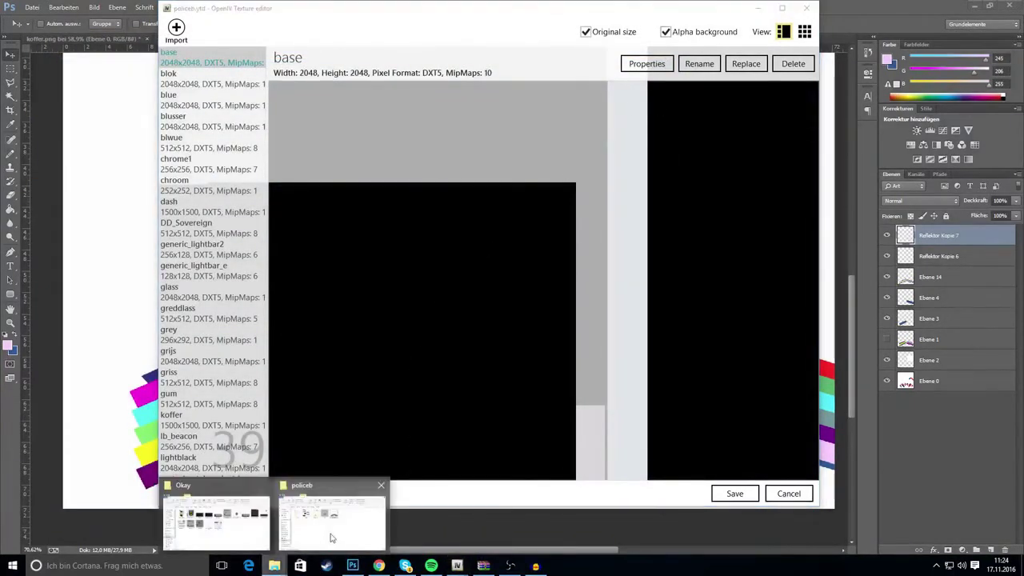
pyautogui.click(336, 520)
pyautogui.moveTo(416, 77); pyautogui.dragTo(417, 80)
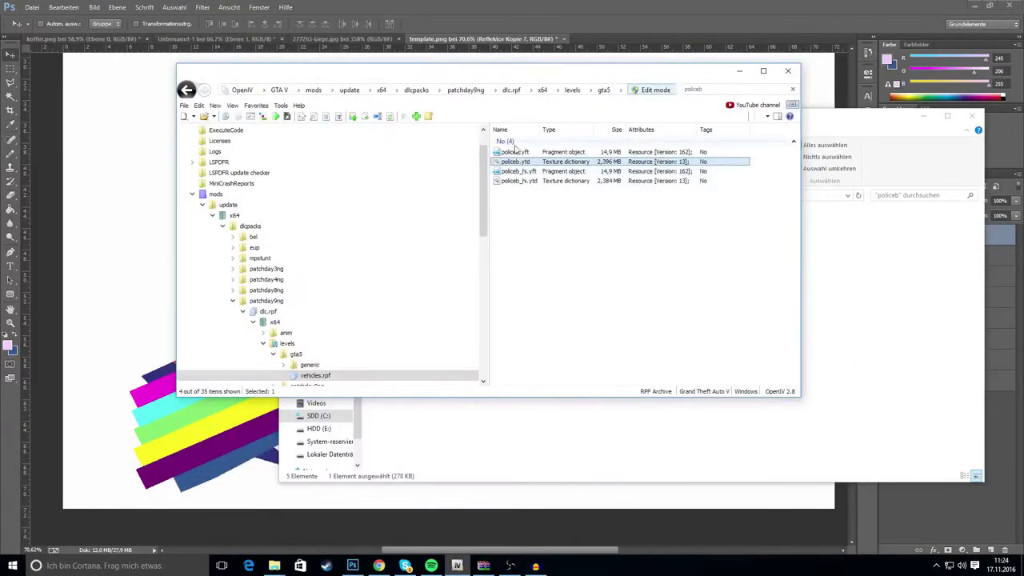
# Open the policeb.yft model and examine how the coloured stripes and reflector strips sit on both sides of the front fairing.
pyautogui.click(516, 152)
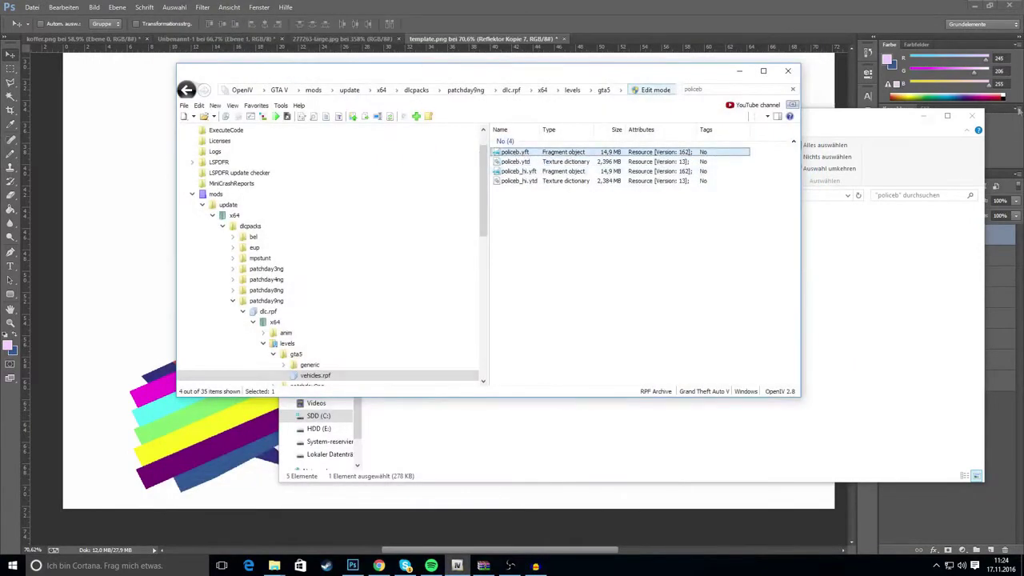
pyautogui.click(924, 118)
pyautogui.moveTo(625, 204); pyautogui.dragTo(549, 215)
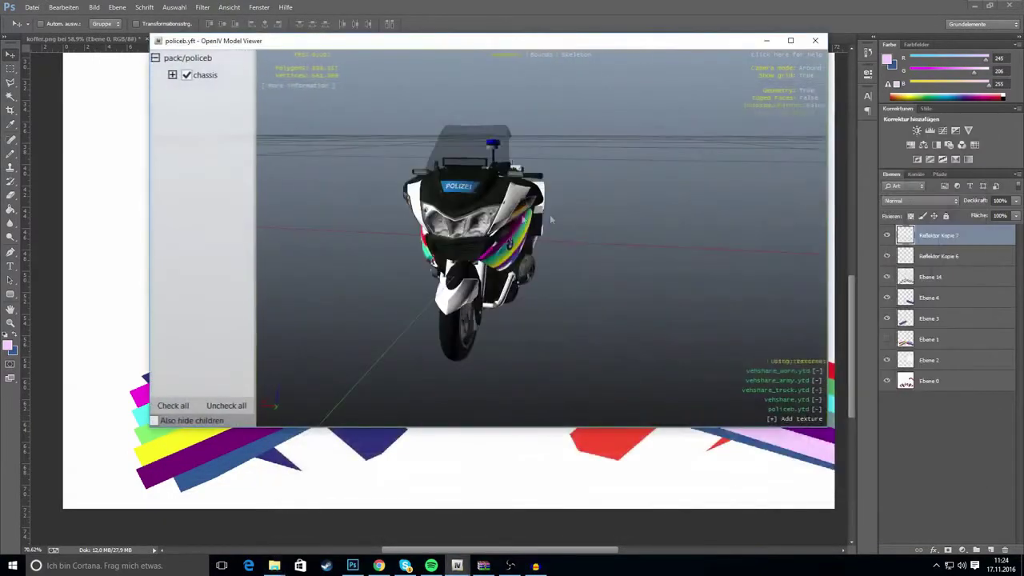
pyautogui.scroll(5, 512, 250)
pyautogui.moveTo(525, 258); pyautogui.dragTo(487, 246)
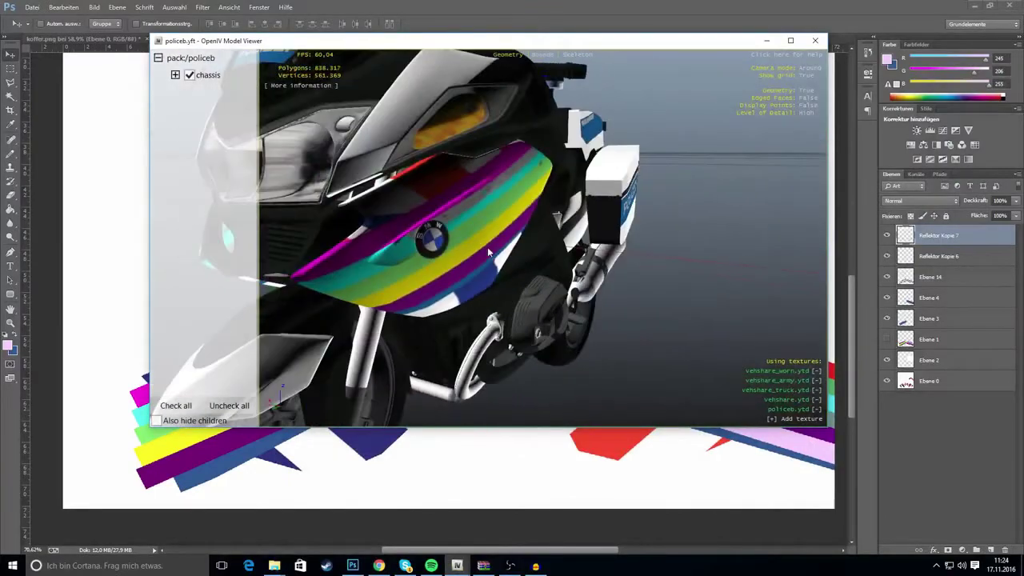
pyautogui.moveTo(409, 242); pyautogui.dragTo(616, 254)
pyautogui.click(662, 429)
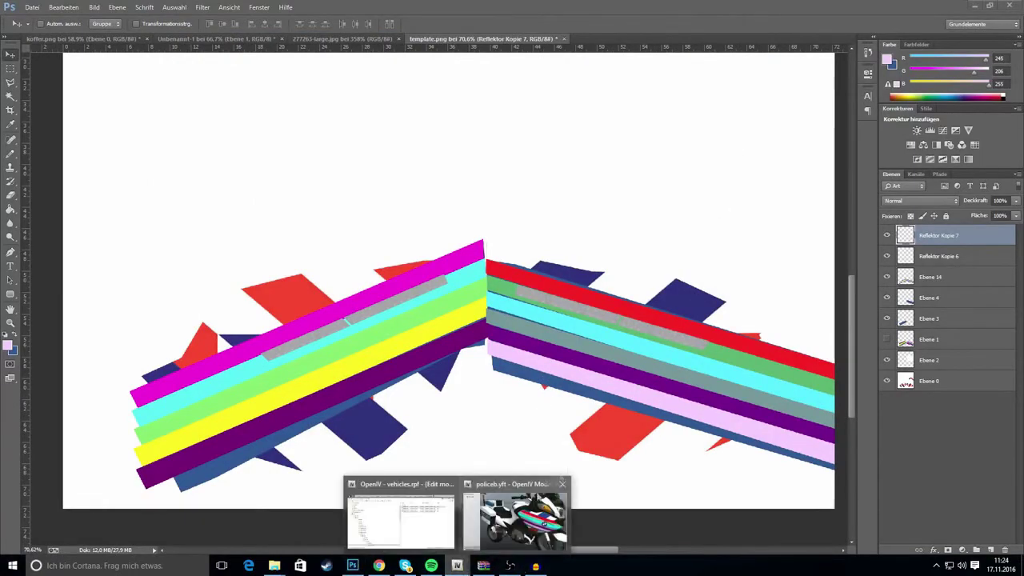
pyautogui.click(531, 520)
pyautogui.moveTo(718, 326); pyautogui.dragTo(276, 412)
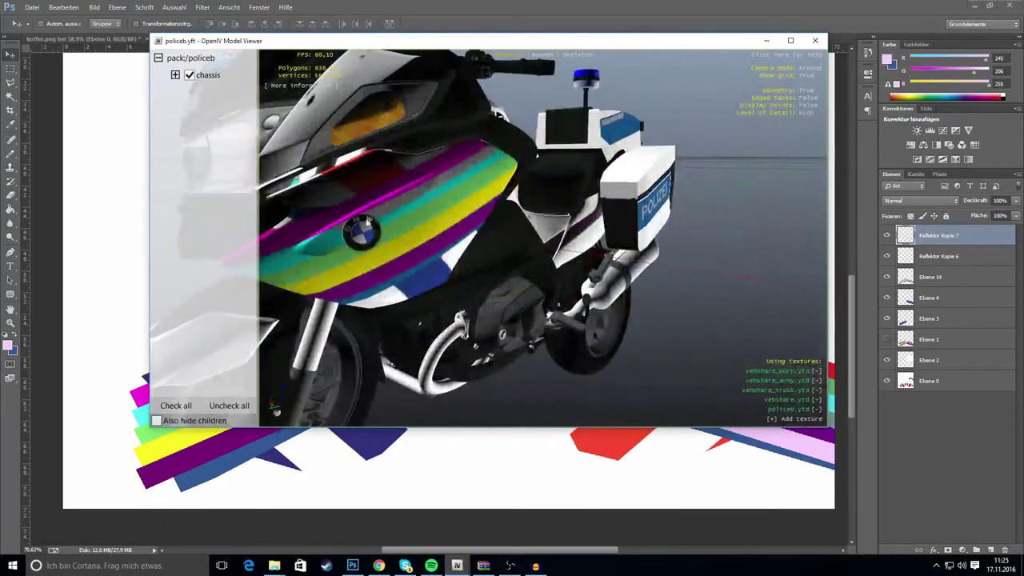
pyautogui.moveTo(346, 231); pyautogui.dragTo(619, 182)
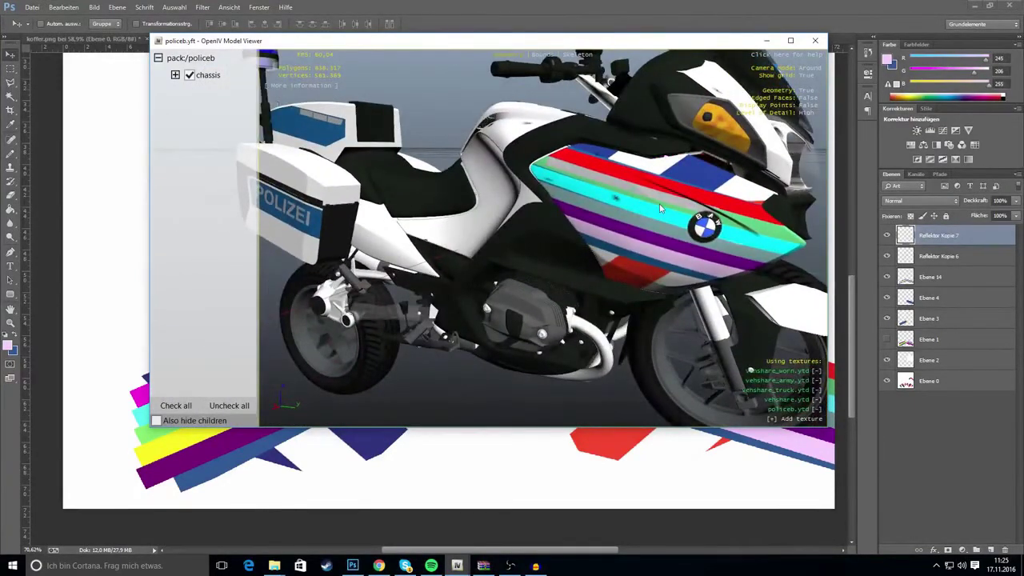
# In Photoshop, rotate the right-hand reflector strip on Reflektor Kopie 7 by about 0.3° to follow the stripes.
pyautogui.click(701, 6)
pyautogui.scroll(2, 668, 396)
pyautogui.hotkey('ctrl', 't')
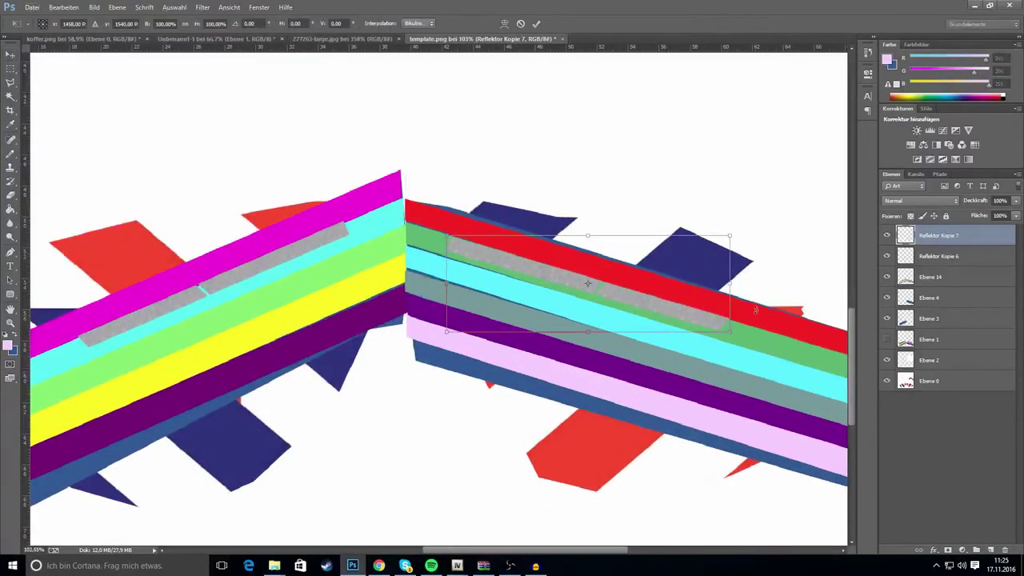
pyautogui.moveTo(755, 312); pyautogui.dragTo(756, 314)
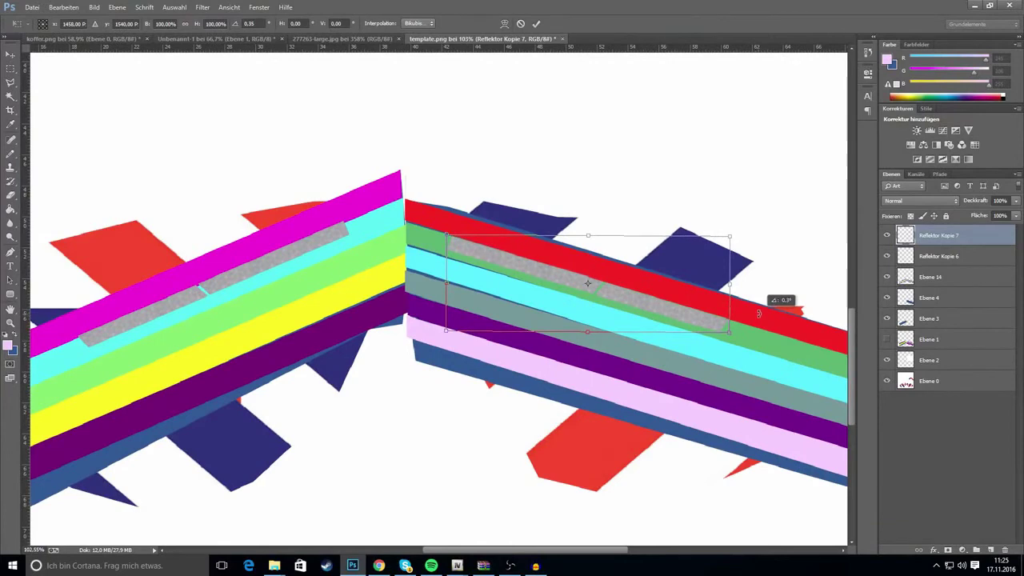
pyautogui.press('Return')
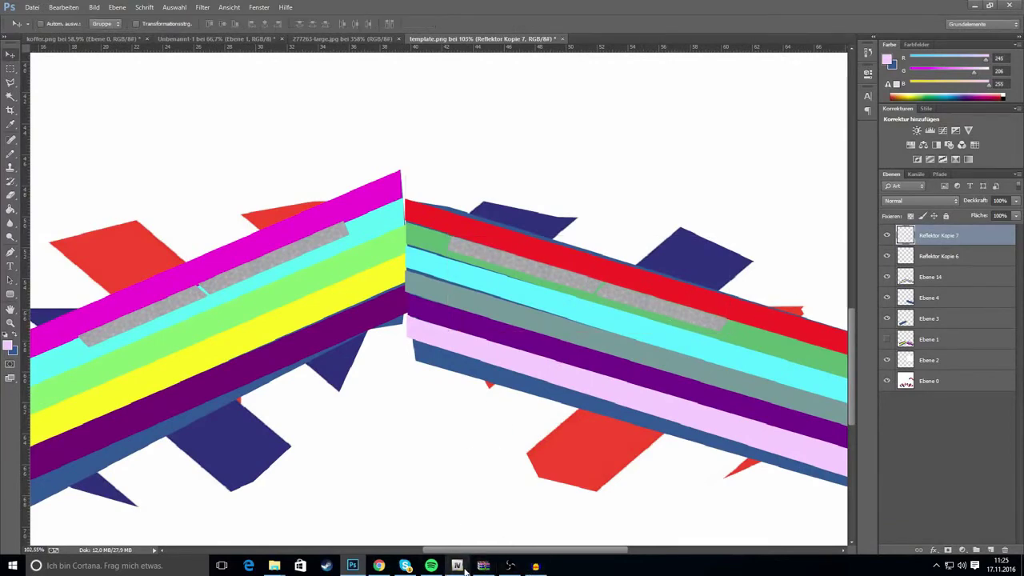
# Examine on the OpenIV model how far the reflector strip reaches toward the fairing's rear edge, and return to Photoshop.
pyautogui.moveTo(457, 565)
pyautogui.click(519, 526)
pyautogui.moveTo(739, 314); pyautogui.dragTo(362, 309)
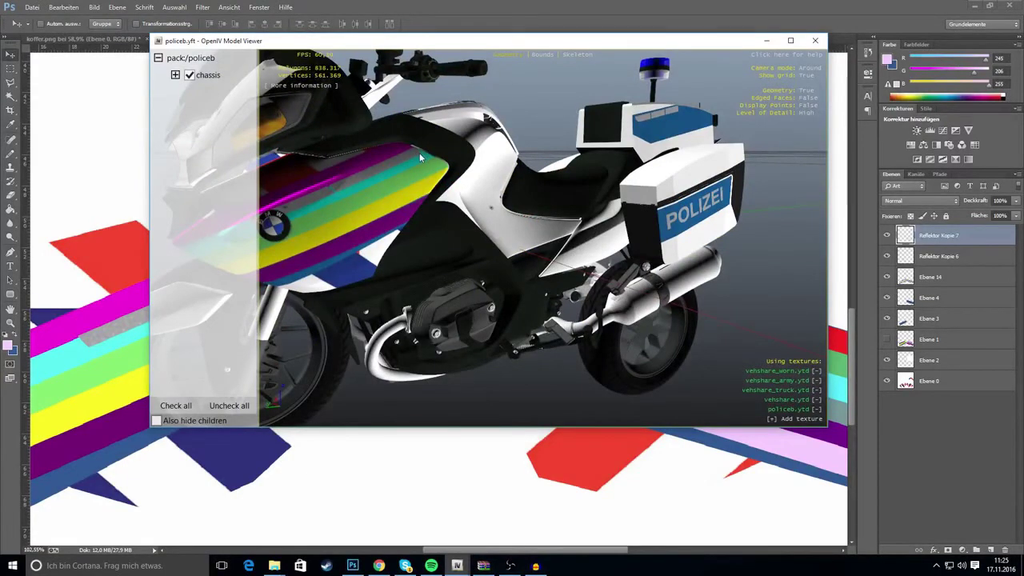
pyautogui.click(765, 40)
pyautogui.click(740, 72)
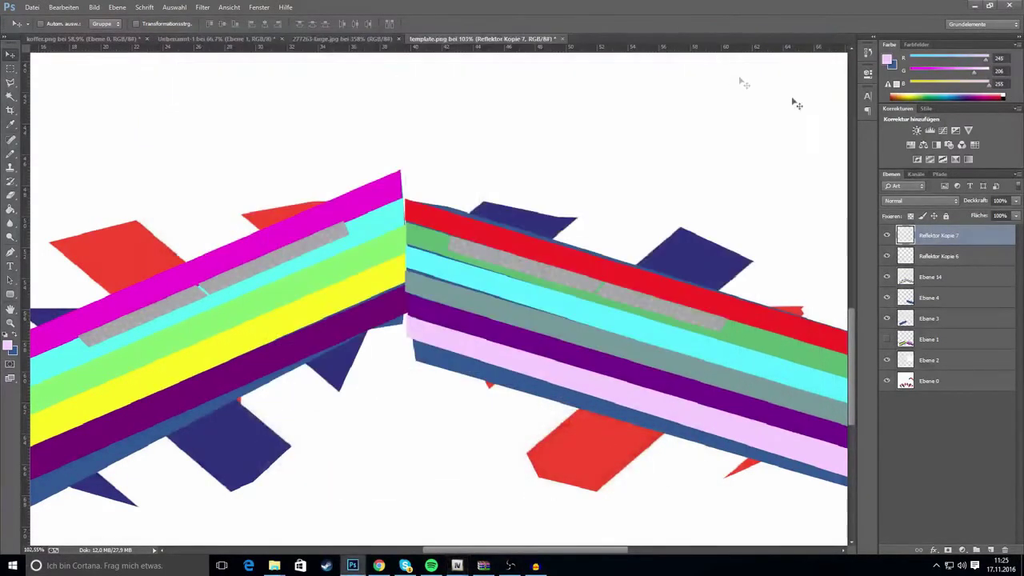
# Duplicate Reflektor Kopie 6 and move the copy up along the slope to extend the left-hand strip past the centre ridge.
pyautogui.rightClick(940, 254)
pyautogui.click(780, 199)
pyautogui.press('Return')
pyautogui.moveTo(410, 221); pyautogui.dragTo(504, 161)
# Select the part of the reflector copy that protrudes beyond the centre ridge with the Polygonal Lasso and delete it.
pyautogui.click(11, 81)
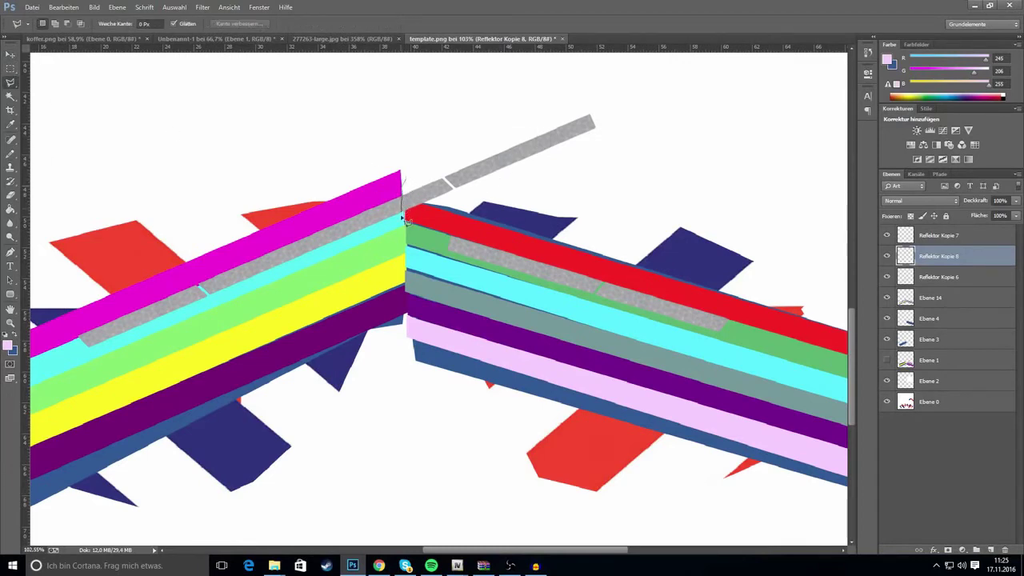
pyautogui.click(634, 134)
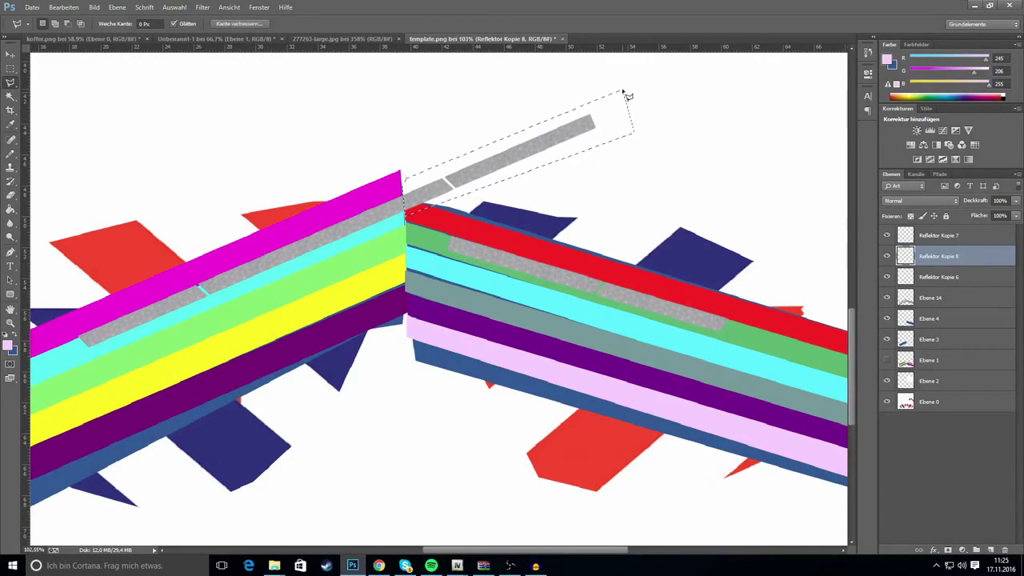
pyautogui.press('Delete')
pyautogui.hotkey('ctrl', 'd')
# Merge the layers Reflektor Kopie 8 and Reflektor Kopie 6 into one layer.
pyautogui.scroll(-5, 445, 249)
pyautogui.scroll(3, 402, 373)
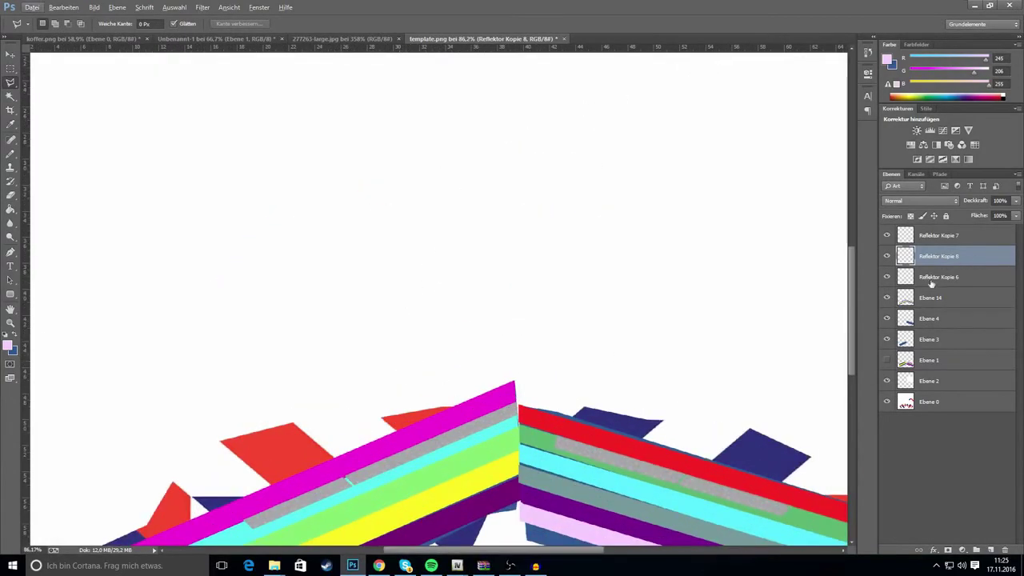
pyautogui.keyDown('shift'); pyautogui.click(938, 276); pyautogui.keyUp('shift')
pyautogui.rightClick(937, 274)
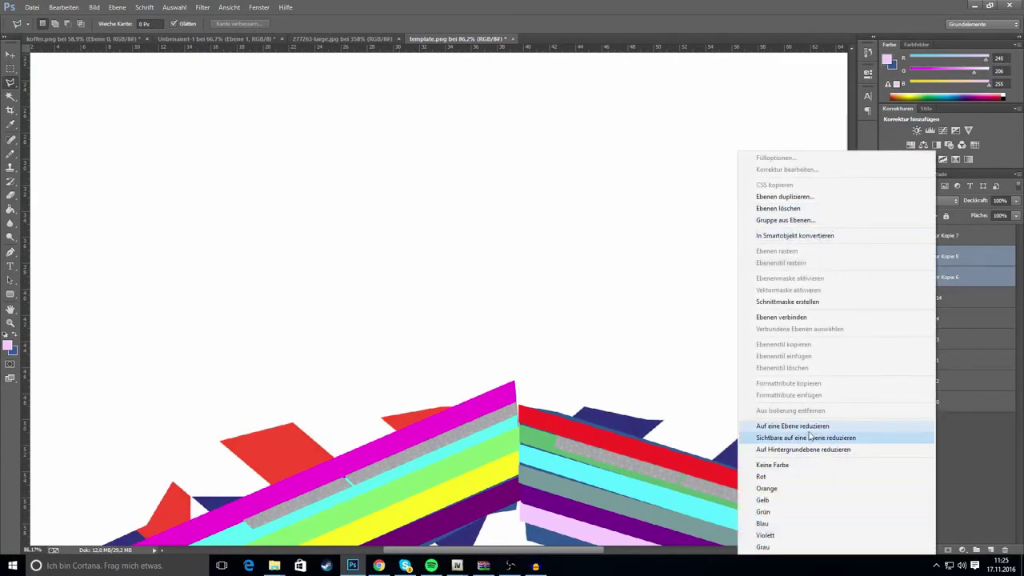
pyautogui.click(799, 425)
# Remove the old right-hand reflector strip layer Reflektor Kopie 7.
pyautogui.scroll(-3, 628, 417)
pyautogui.scroll(2, 628, 417)
pyautogui.keyDown('shift'); pyautogui.click(936, 240); pyautogui.keyUp('shift')
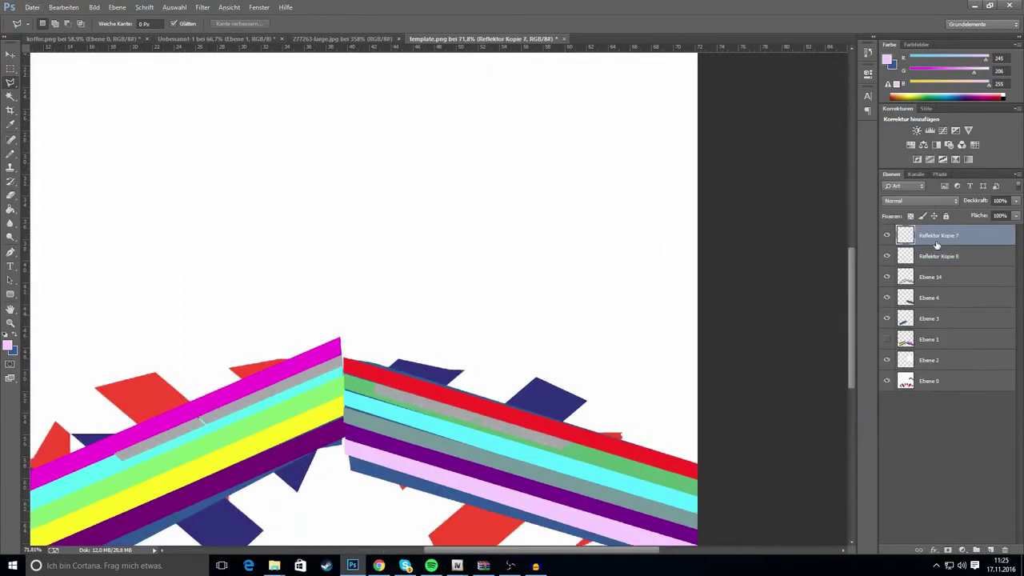
pyautogui.hotkey('ctrl', 'e')
# Duplicate the merged Reflektor Kopie 8 layer, move the copy onto the right-hand stripes and flip it horizontally.
pyautogui.rightClick(937, 235)
pyautogui.click(800, 201)
pyautogui.press('Return')
pyautogui.click(9, 56)
pyautogui.moveTo(245, 358); pyautogui.dragTo(454, 353)
pyautogui.hotkey('ctrl', 't')
pyautogui.rightClick(494, 393)
pyautogui.click(549, 365)
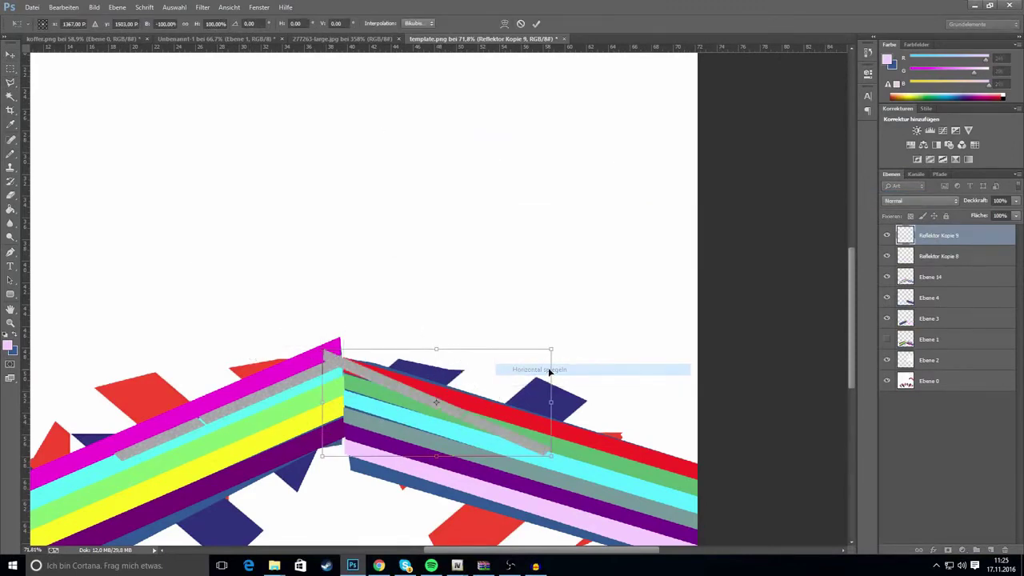
pyautogui.press('Return')
# Rotate the flipped extended strip to the slope of the right-hand stripes and position it below the red stripe.
pyautogui.hotkey('ctrl', 't')
pyautogui.moveTo(585, 509); pyautogui.dragTo(624, 503)
pyautogui.moveTo(530, 434); pyautogui.dragTo(577, 460)
pyautogui.press('Return')
pyautogui.hotkey('ctrl', '0')
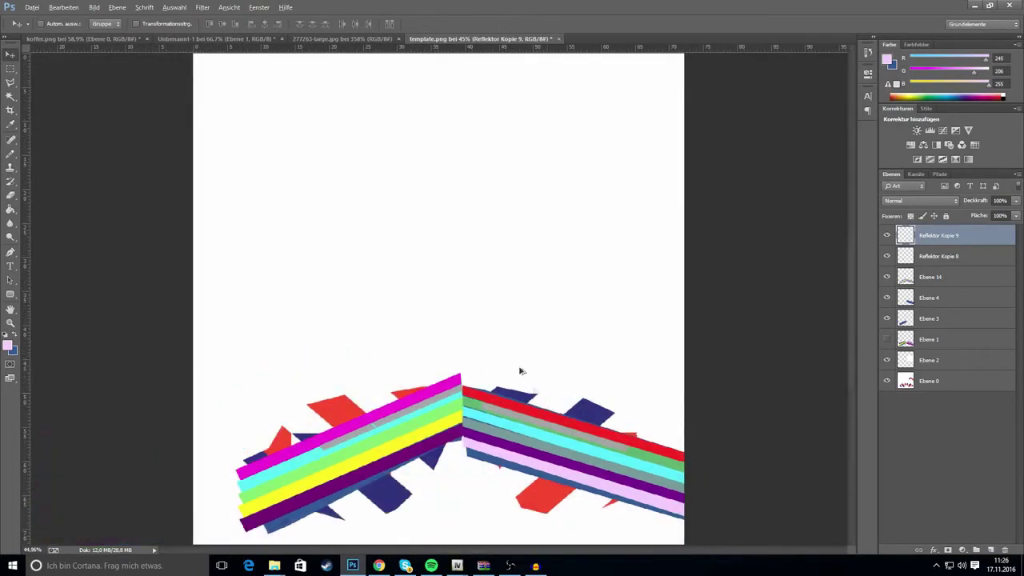
# Hide the colored stripe layer Ebene 14 and save the livery as the PNG file template in the policeb folder, replacing the existing file.
pyautogui.click(37, 5)
pyautogui.moveTo(117, 7)
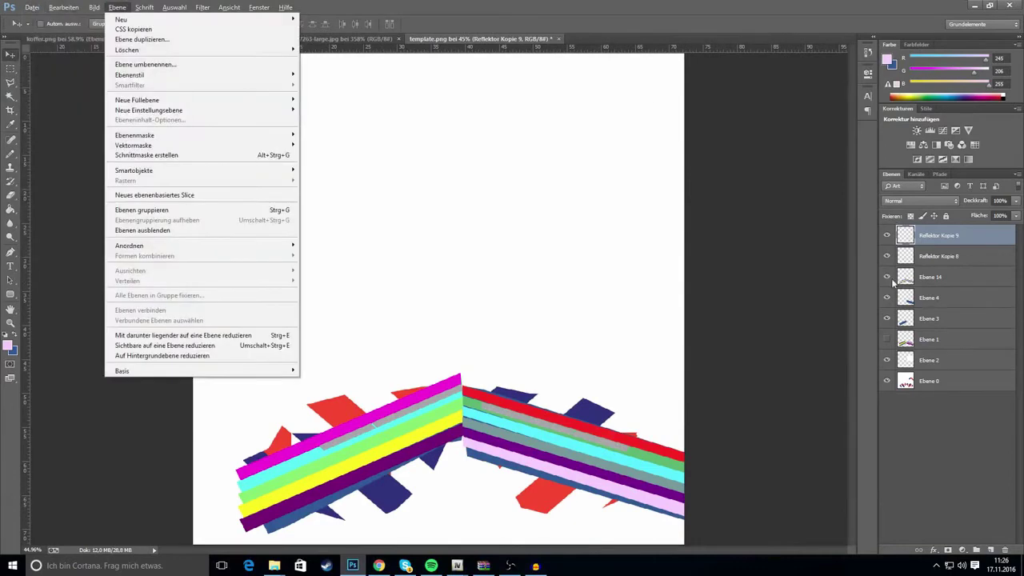
pyautogui.click(32, 7)
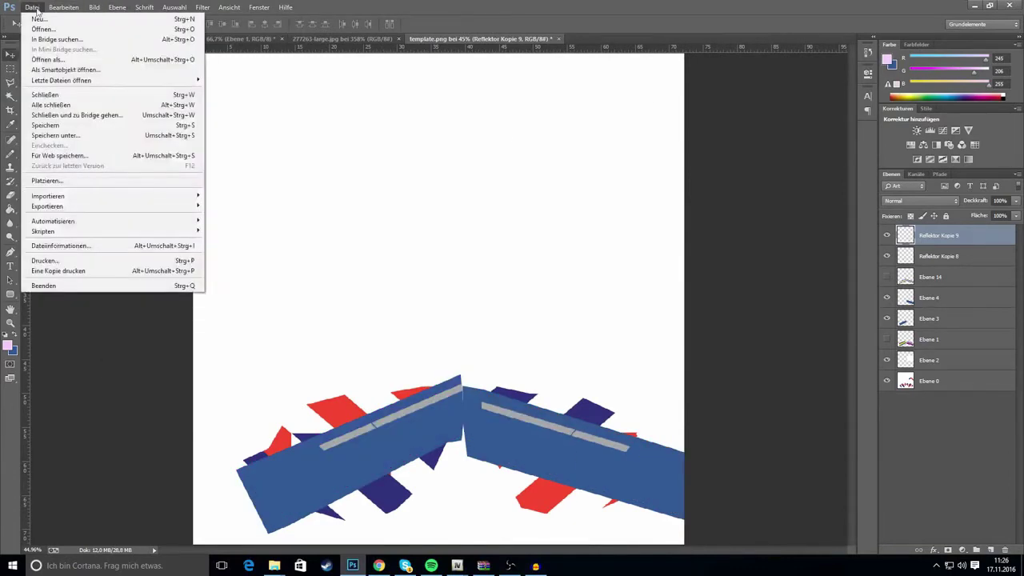
pyautogui.click(69, 136)
pyautogui.click(601, 293)
pyautogui.click(560, 433)
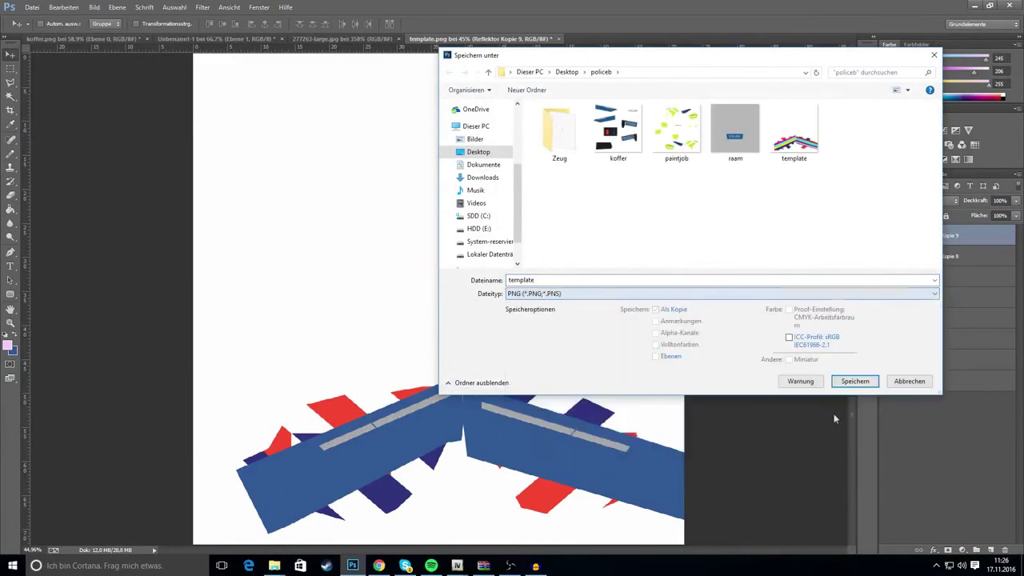
pyautogui.click(854, 381)
pyautogui.click(545, 286)
pyautogui.click(541, 176)
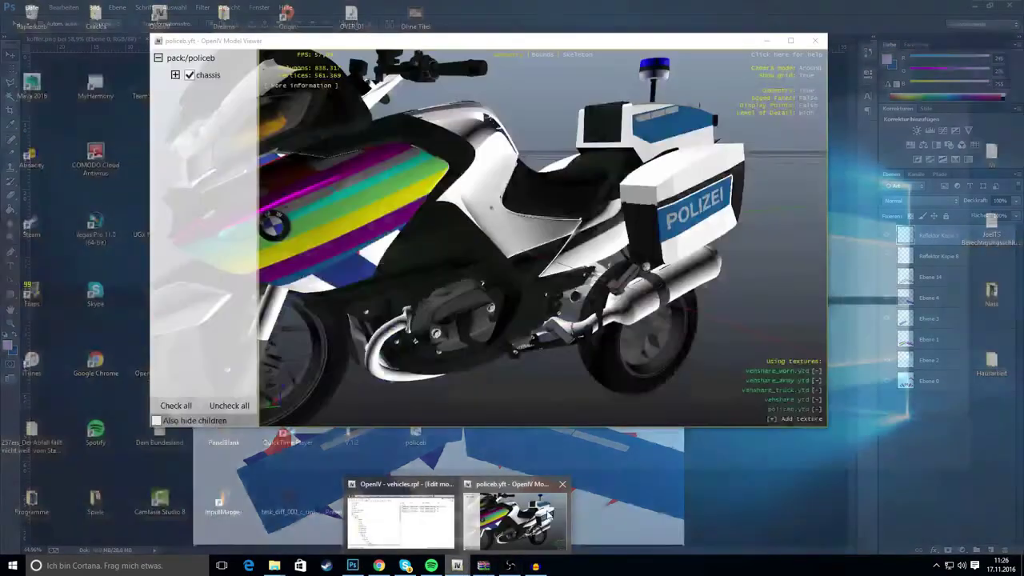
# Switch to OpenIV, close the outdated model view and import the updated template image into the policeb.ytd texture dictionary.
pyautogui.click(528, 524)
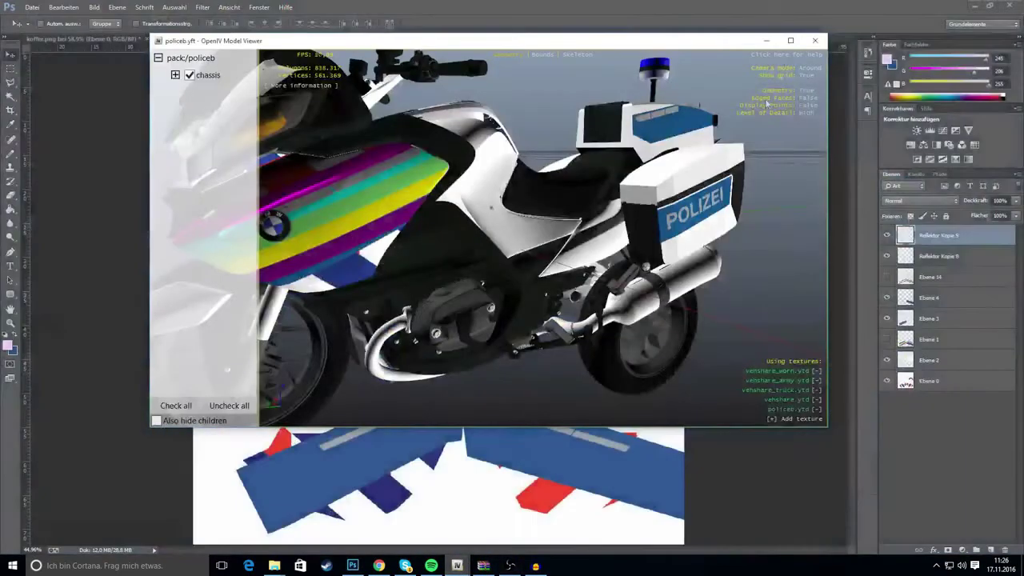
pyautogui.click(818, 40)
pyautogui.doubleClick(552, 160)
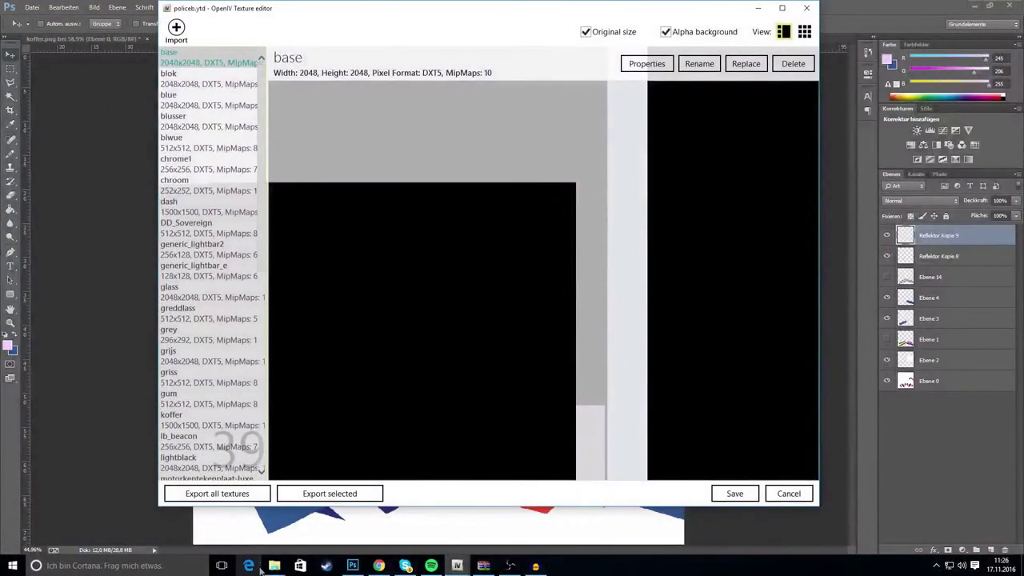
pyautogui.click(274, 566)
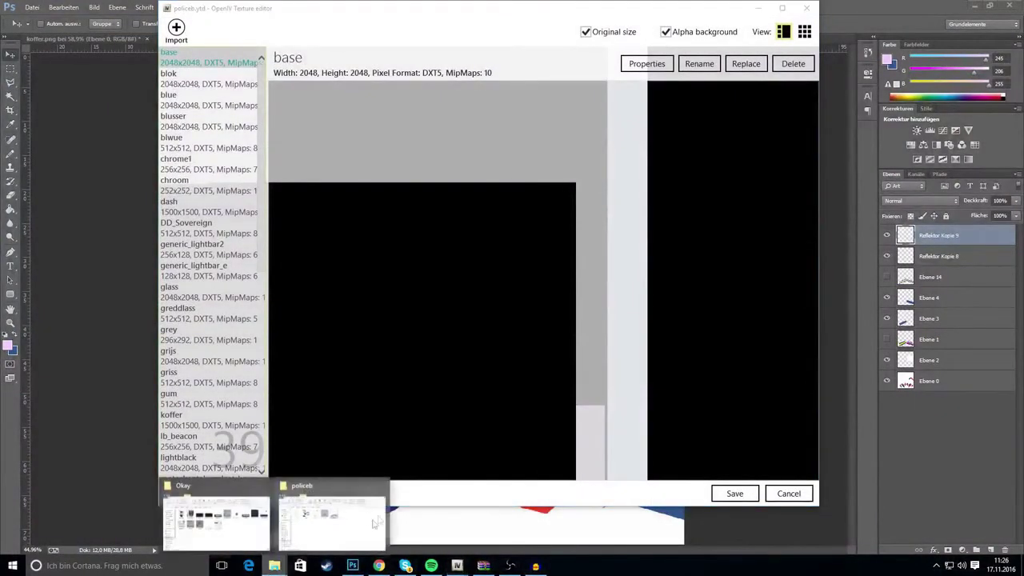
pyautogui.click(327, 516)
pyautogui.moveTo(639, 249); pyautogui.dragTo(443, 93)
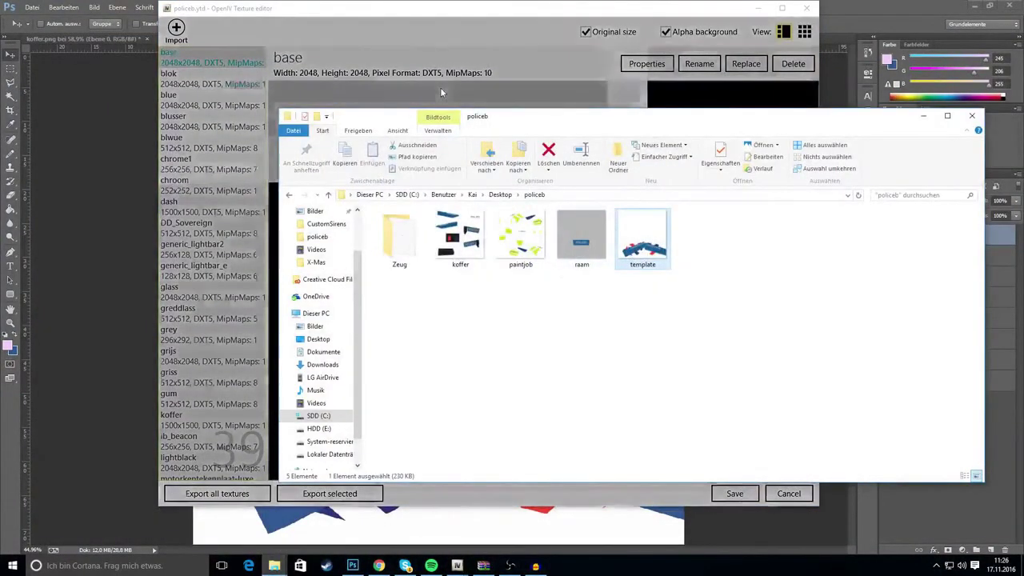
pyautogui.click(525, 317)
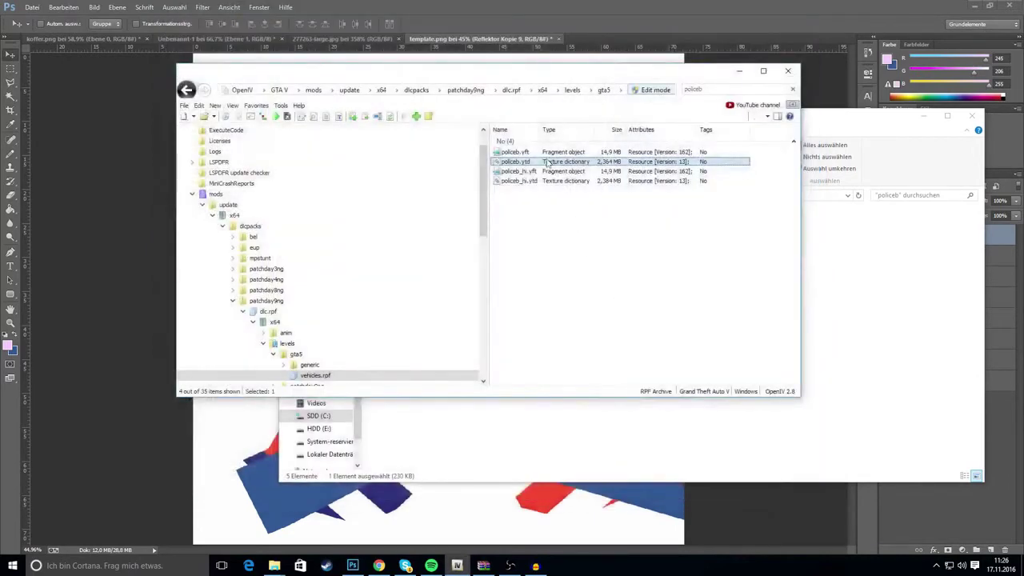
# View the policeb.yft model and examine the reflector strip on the fairing side that carries the rotated copy.
pyautogui.click(546, 155)
pyautogui.doubleClick(546, 155)
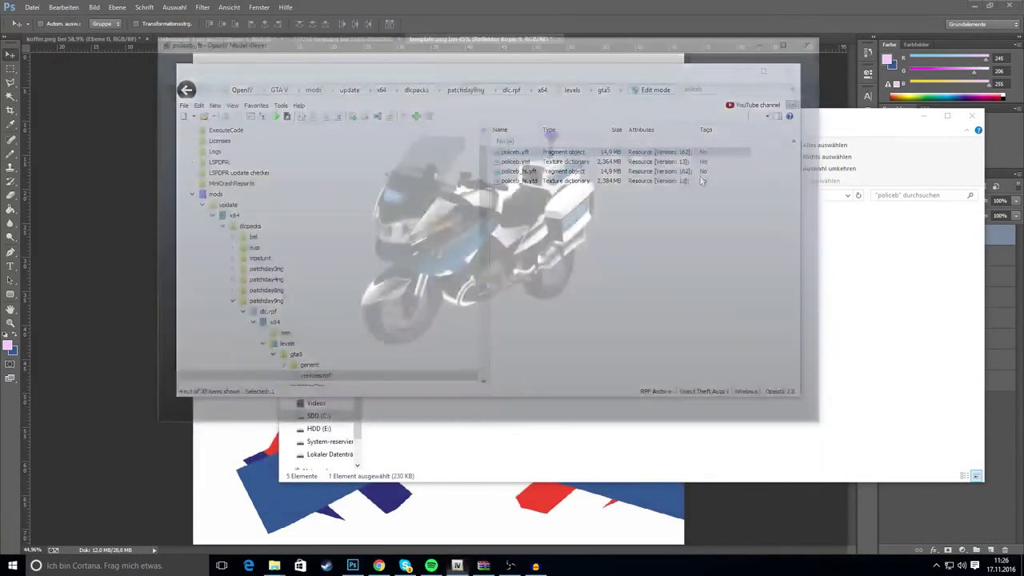
pyautogui.moveTo(480, 212); pyautogui.dragTo(601, 246)
pyautogui.scroll(5, 600, 249)
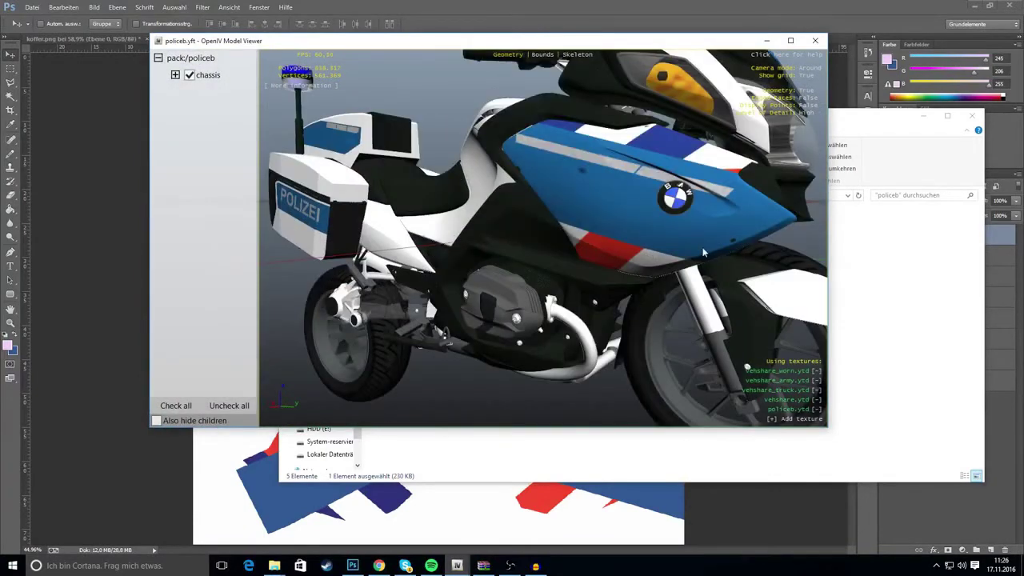
pyautogui.moveTo(705, 251); pyautogui.dragTo(693, 247)
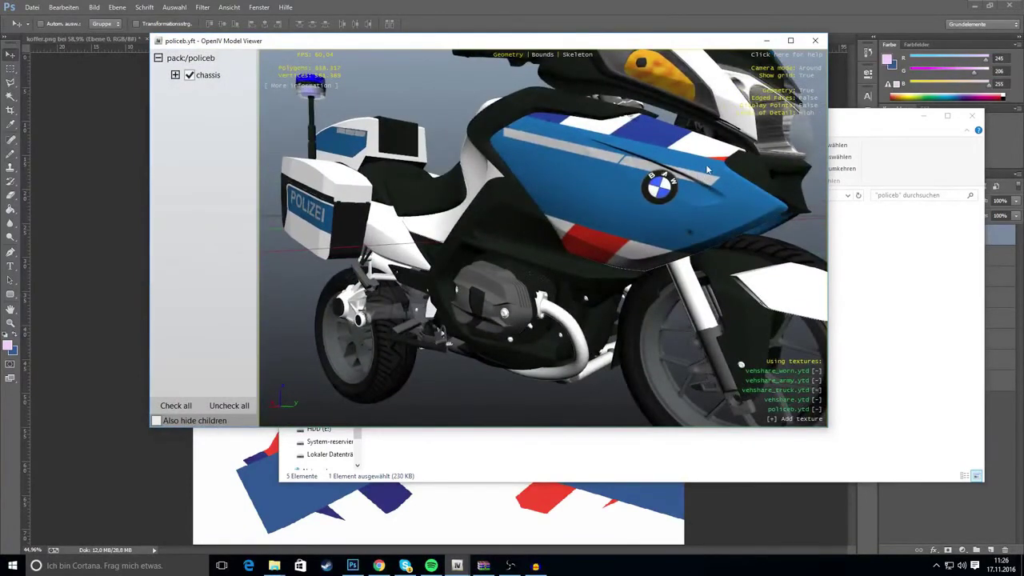
# Return to the Photoshop template and rotate the right-hand reflector strip Reflektor Kopie 9 clockwise by about 4.5°.
pyautogui.click(930, 117)
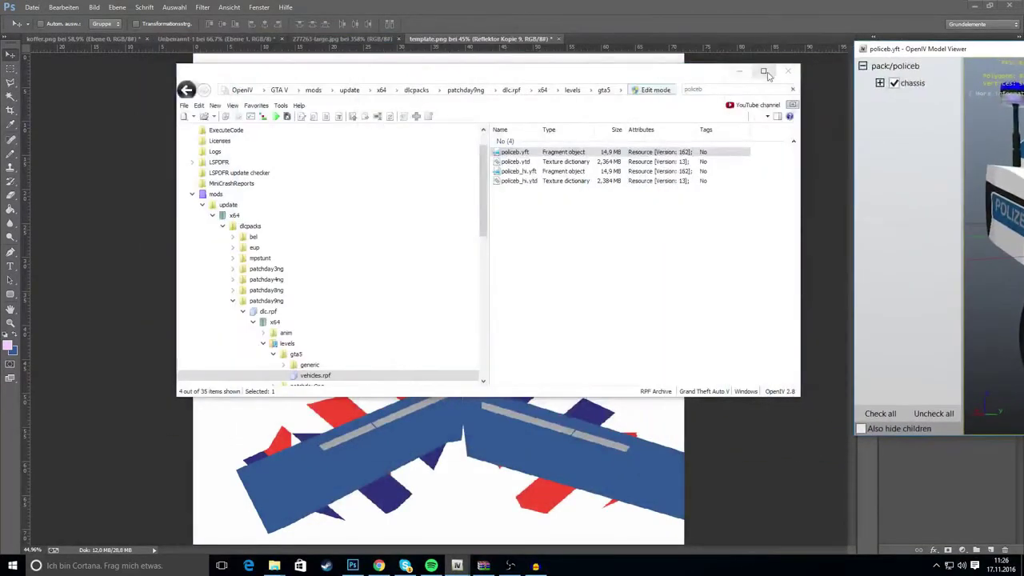
pyautogui.click(766, 73)
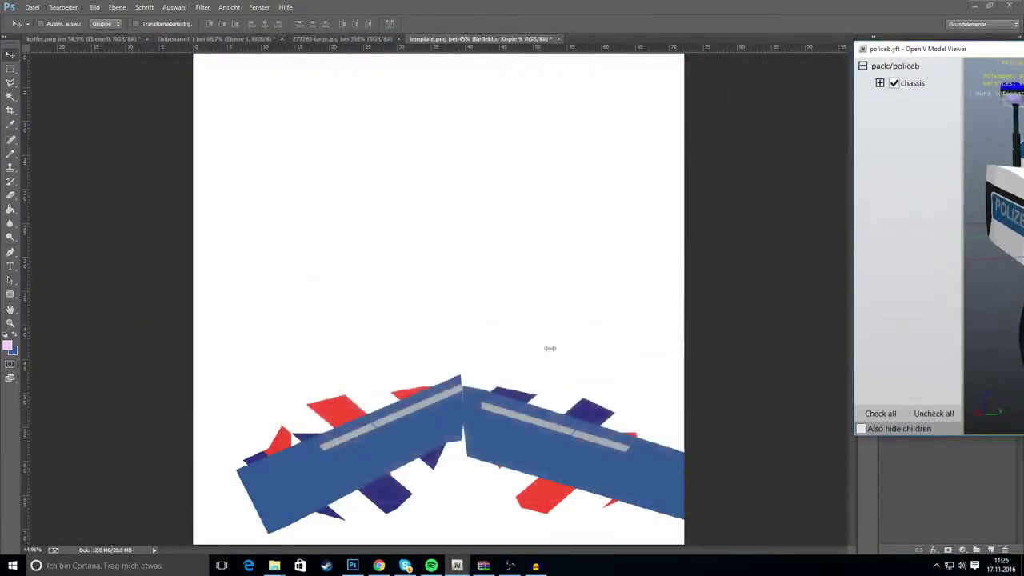
pyautogui.scroll(3, 576, 296)
pyautogui.scroll(-3, 539, 388)
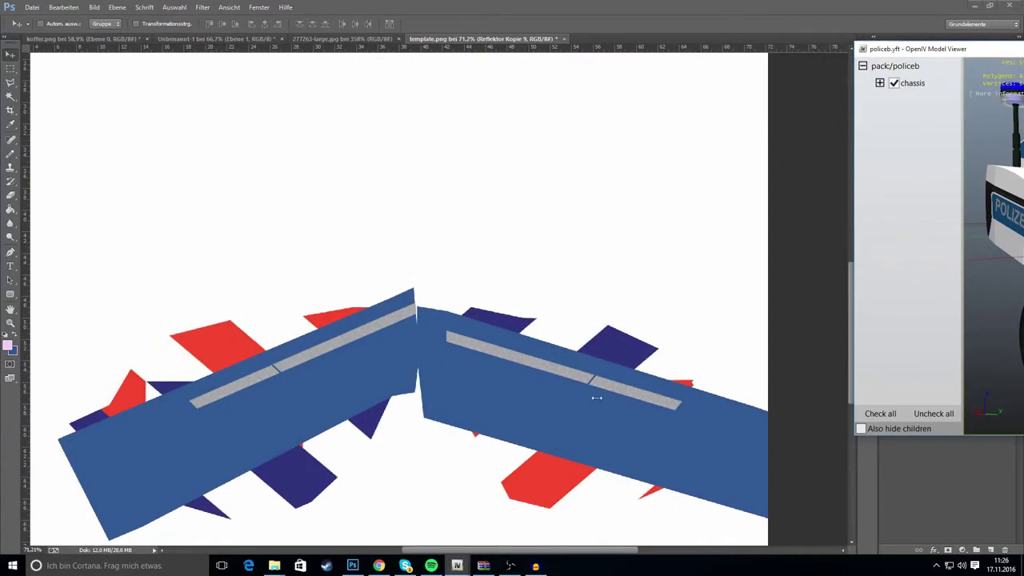
pyautogui.moveTo(912, 49); pyautogui.dragTo(1022, 51)
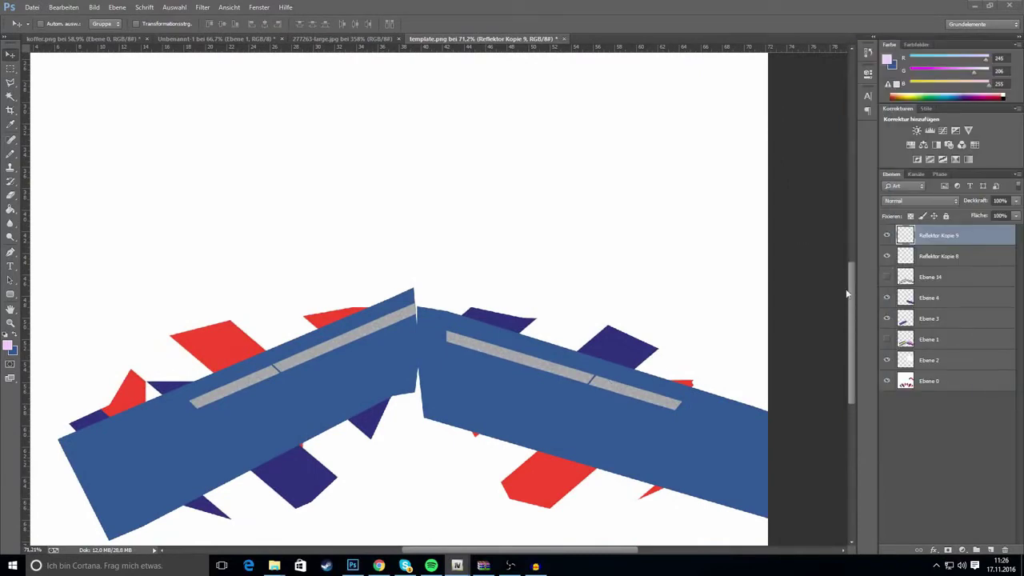
pyautogui.hotkey('ctrl', 't')
pyautogui.moveTo(716, 422); pyautogui.dragTo(716, 436)
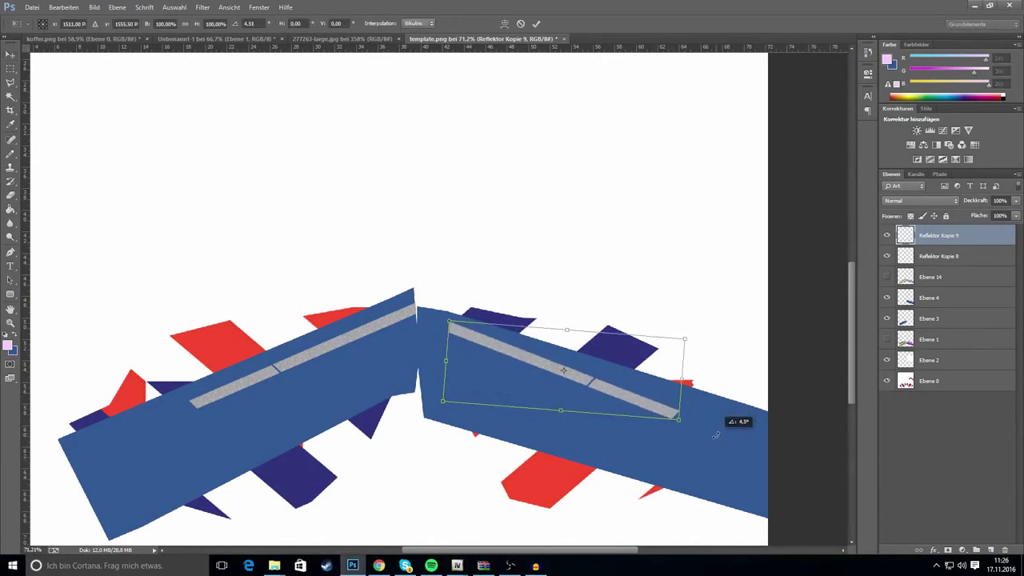
pyautogui.moveTo(716, 436); pyautogui.dragTo(717, 436)
pyautogui.press('Return')
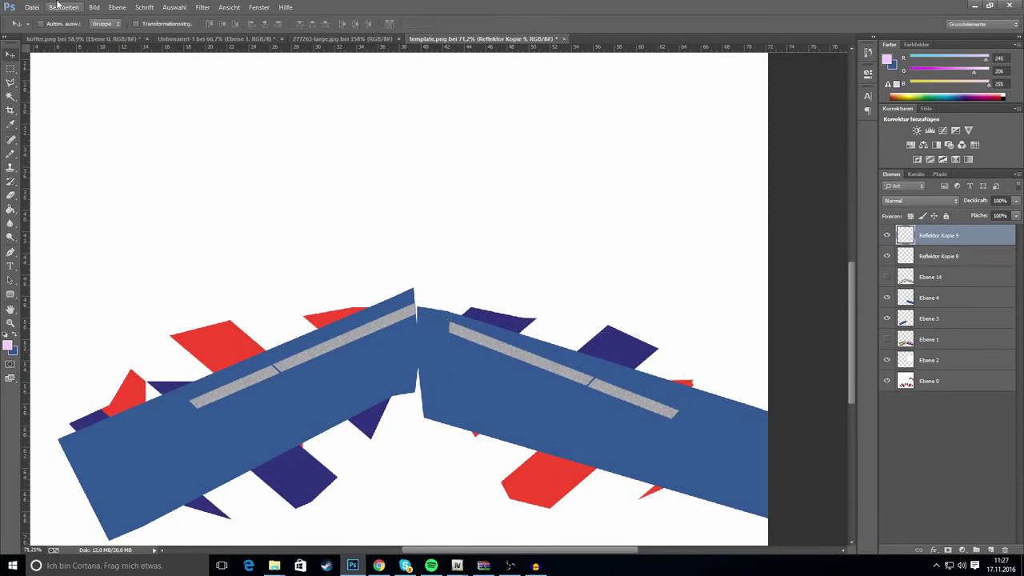
# Save the livery with the steeper right-hand strip as a PNG, overwriting the template file.
pyautogui.click(30, 7)
pyautogui.click(48, 135)
pyautogui.click(533, 294)
pyautogui.click(552, 427)
pyautogui.press('Return')
pyautogui.click(544, 285)
pyautogui.click(536, 177)
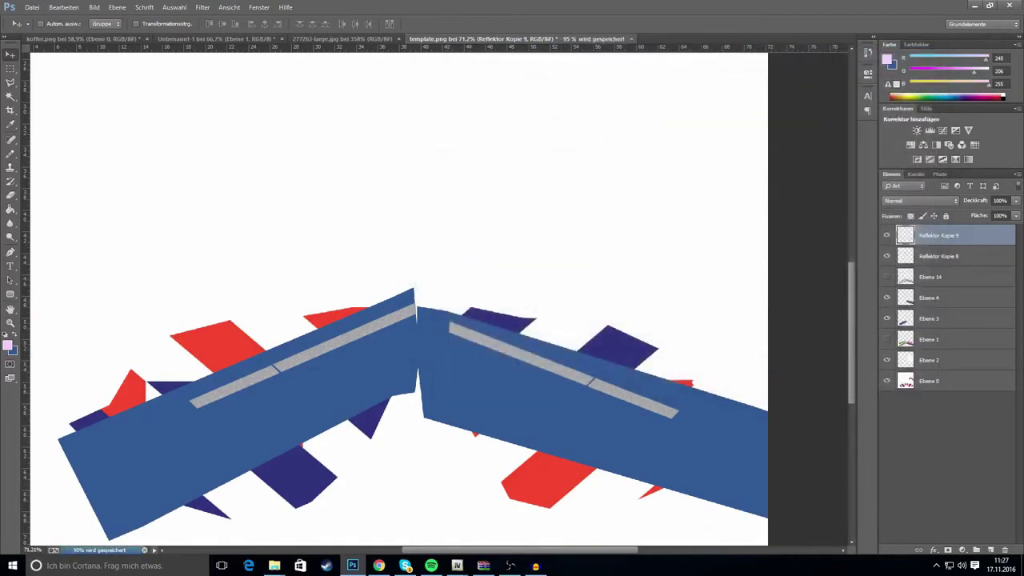
# Switch to OpenIV, import the re-saved template image into policeb.ytd and save the texture dictionary.
pyautogui.hotkey('alt', 'Tab')
pyautogui.click(457, 566)
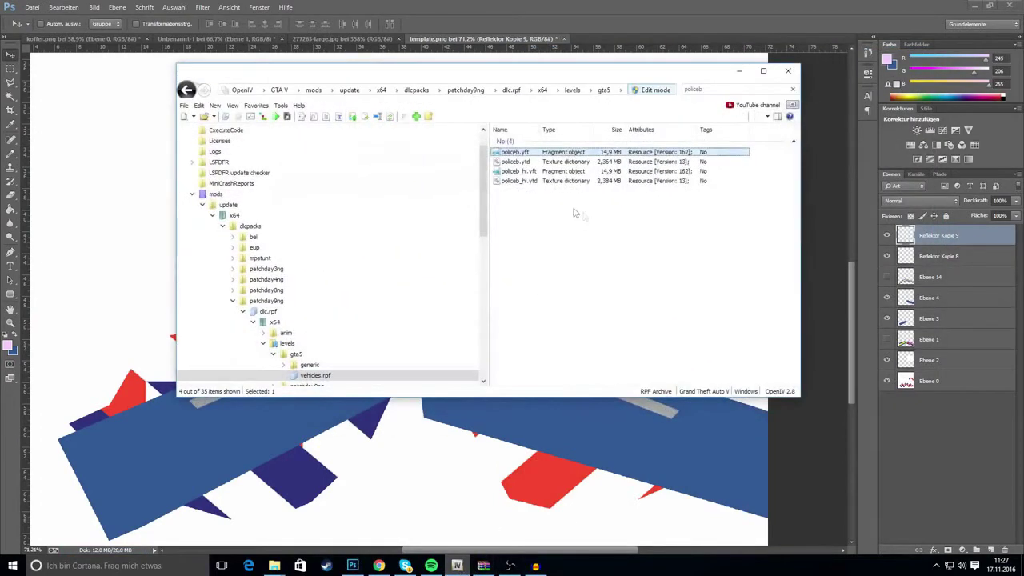
pyautogui.doubleClick(563, 162)
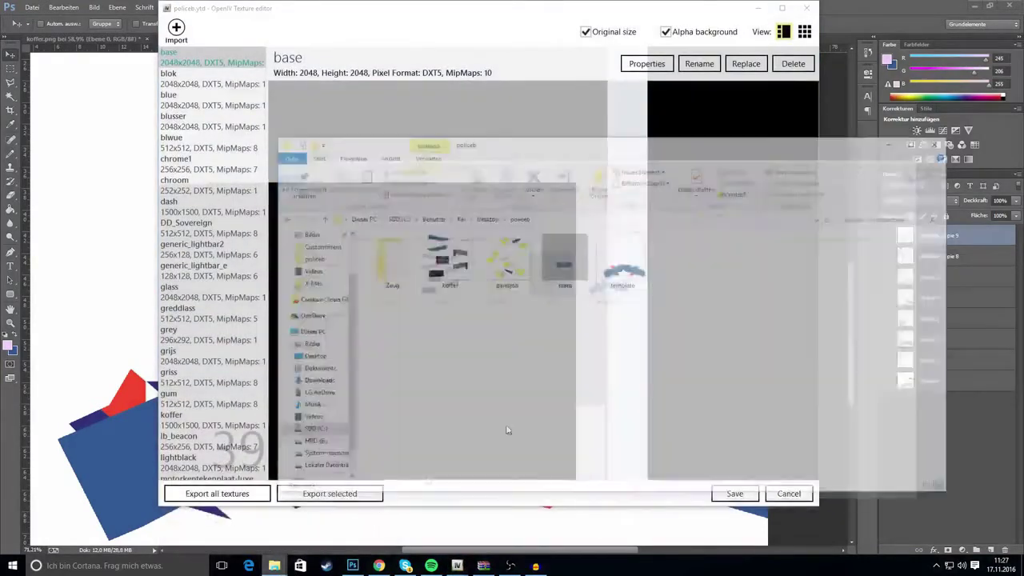
pyautogui.moveTo(645, 239); pyautogui.dragTo(475, 90)
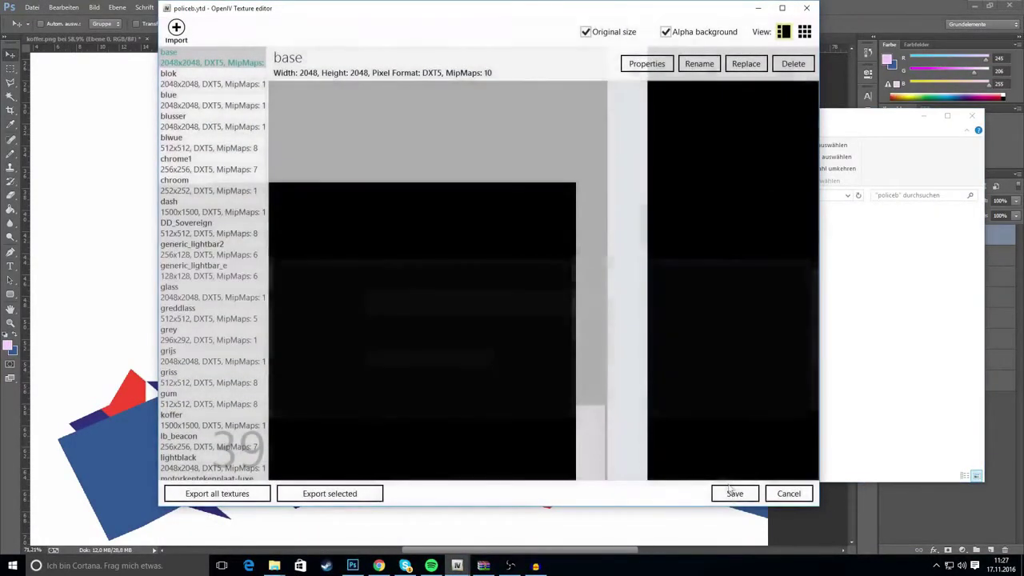
pyautogui.click(733, 494)
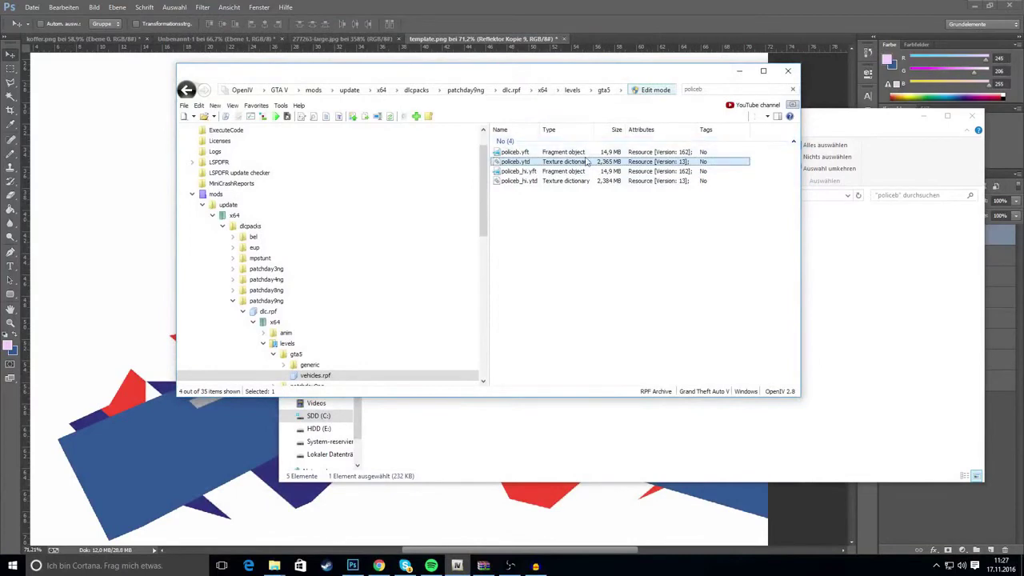
# Reopen the policeb.yft model and compare the angle of the reflector strips on both sides of the fairing.
pyautogui.click(586, 153)
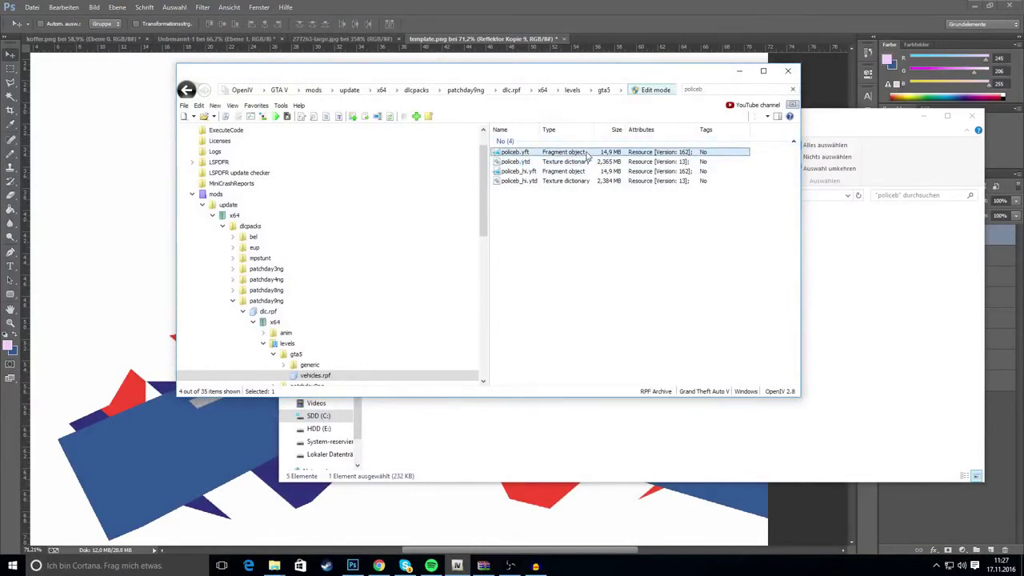
pyautogui.doubleClick(586, 153)
pyautogui.moveTo(512, 264); pyautogui.dragTo(625, 264)
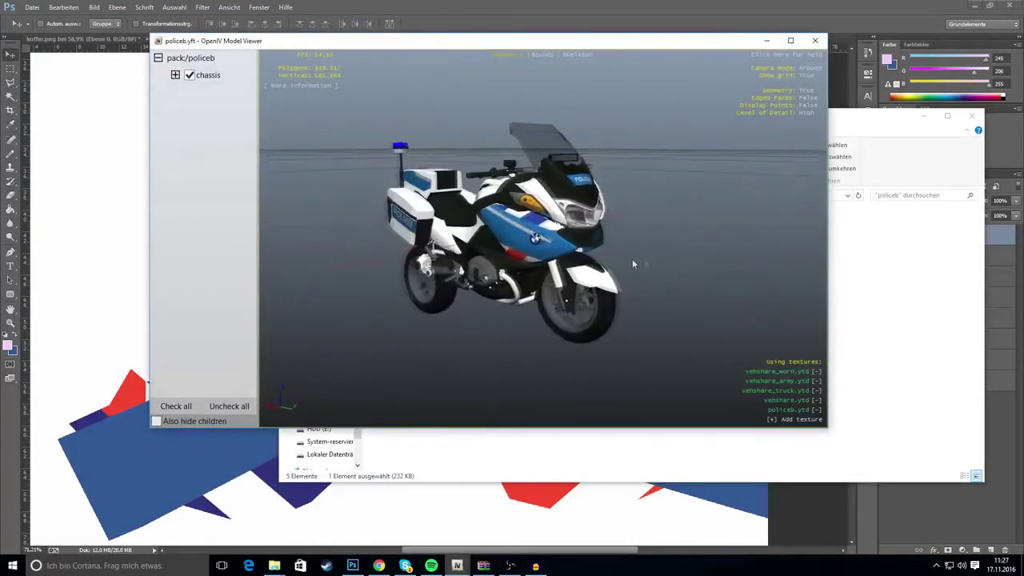
pyautogui.scroll(6, 628, 258)
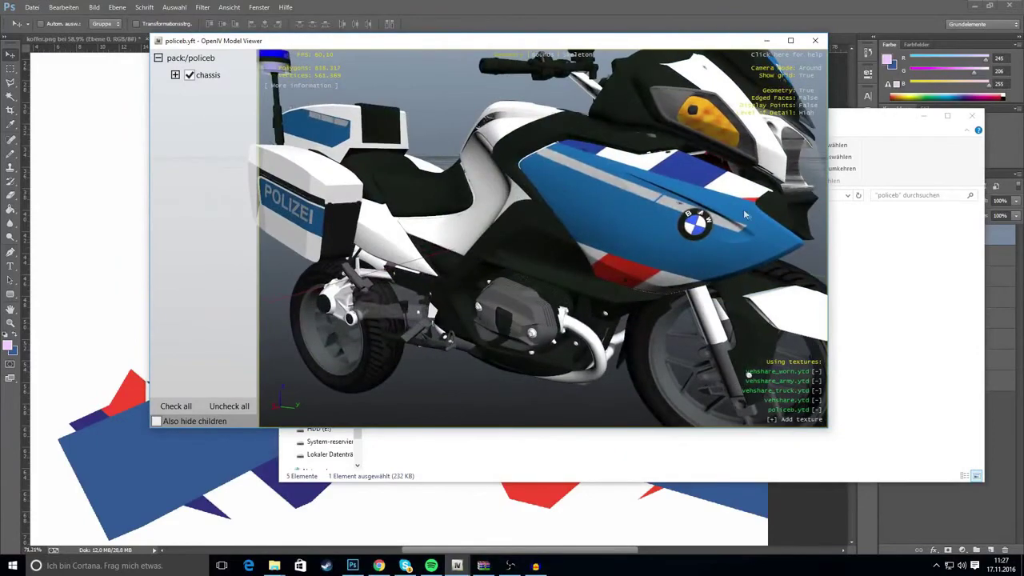
pyautogui.moveTo(743, 223); pyautogui.dragTo(440, 232)
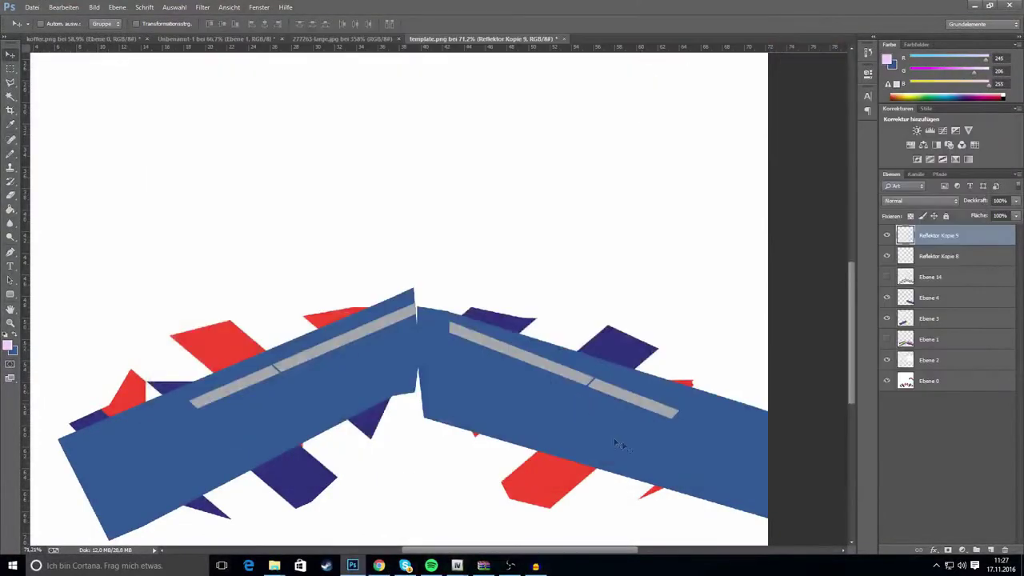
# Rotate the right-hand reflector strip Reflektor Kopie 9 clockwise by about another 3.6°.
pyautogui.hotkey('ctrl', 't')
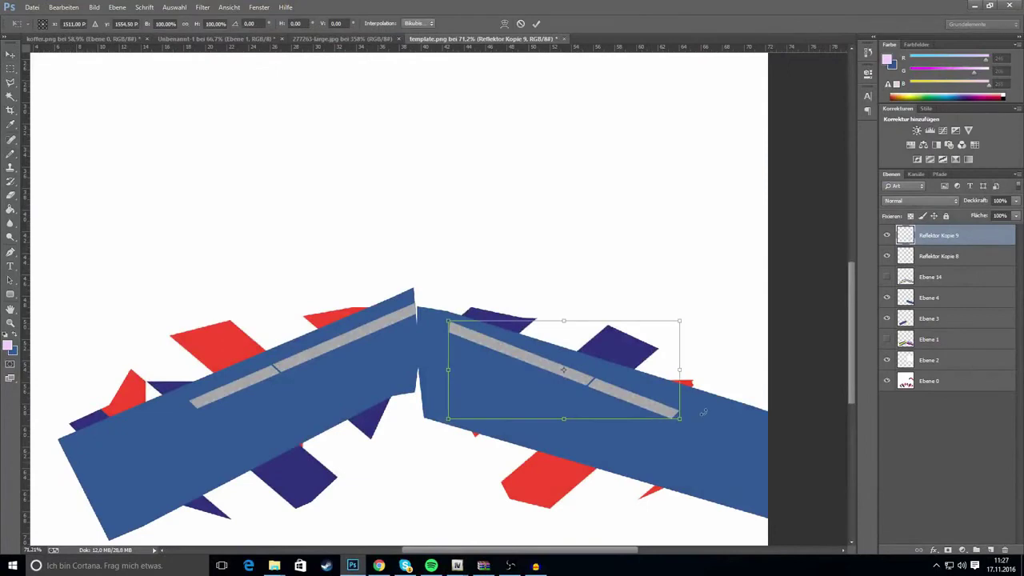
pyautogui.moveTo(703, 410); pyautogui.dragTo(700, 418)
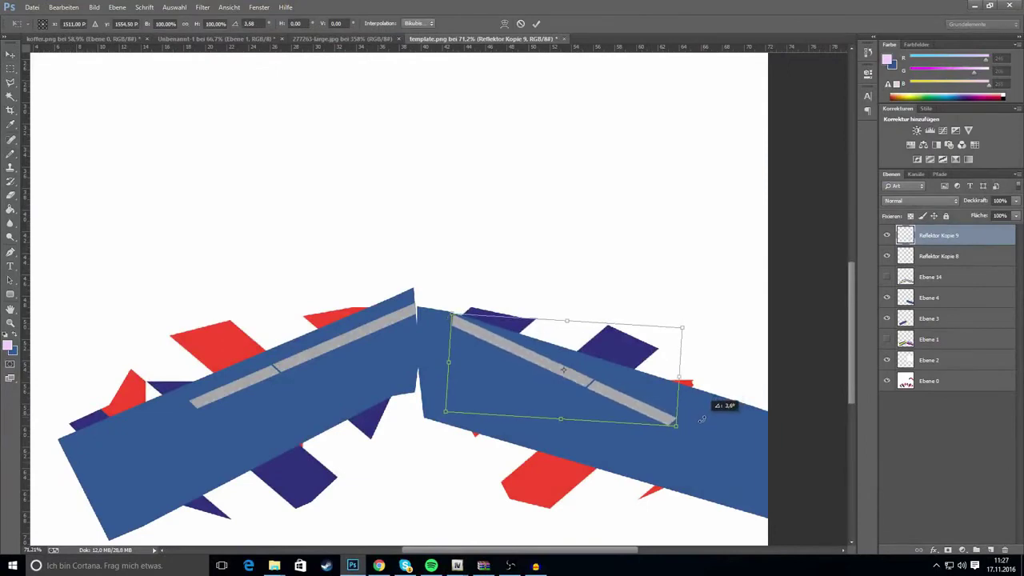
pyautogui.press('Return')
pyautogui.click(32, 7)
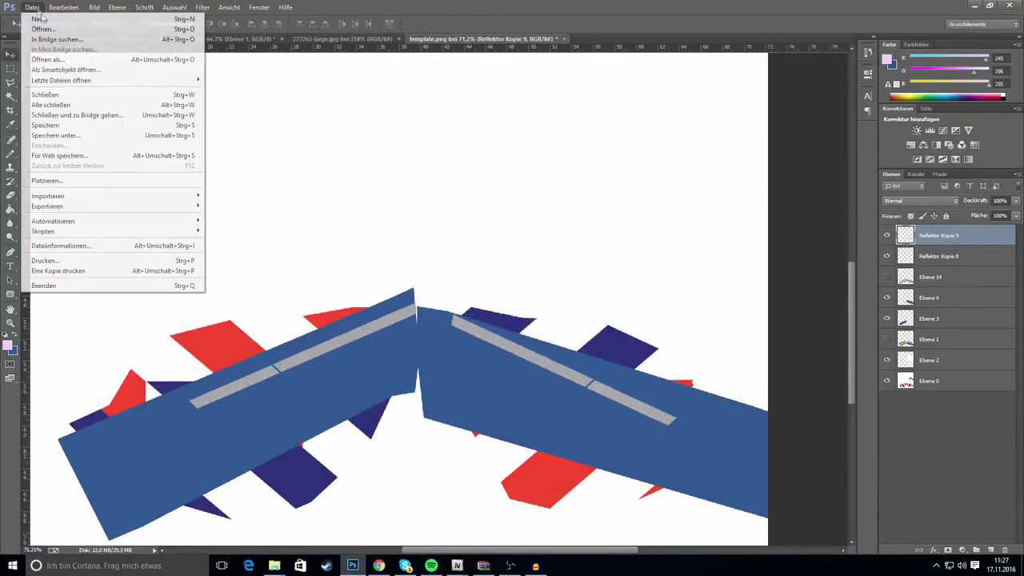
pyautogui.click(90, 138)
pyautogui.click(578, 292)
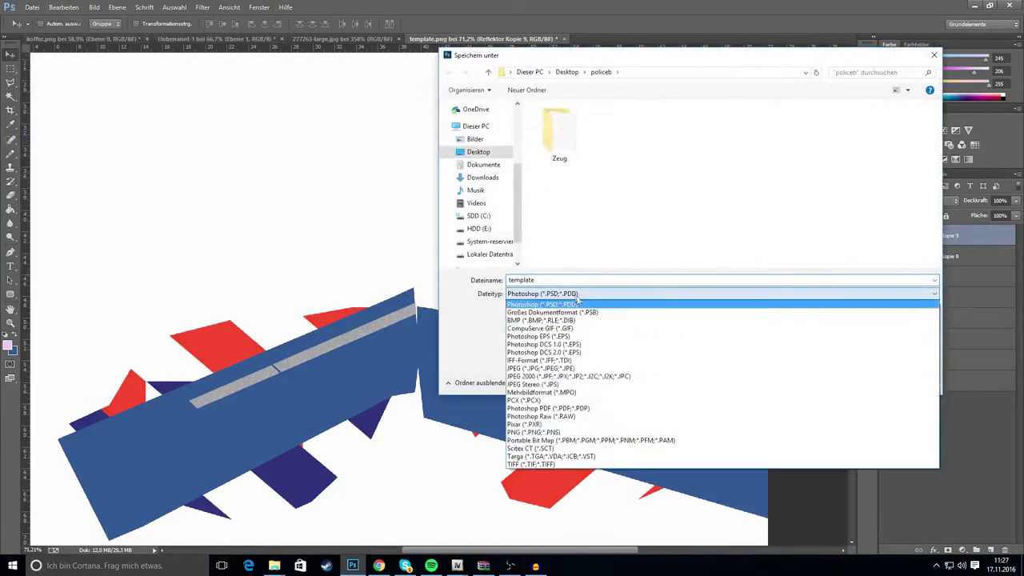
pyautogui.click(536, 428)
pyautogui.click(870, 381)
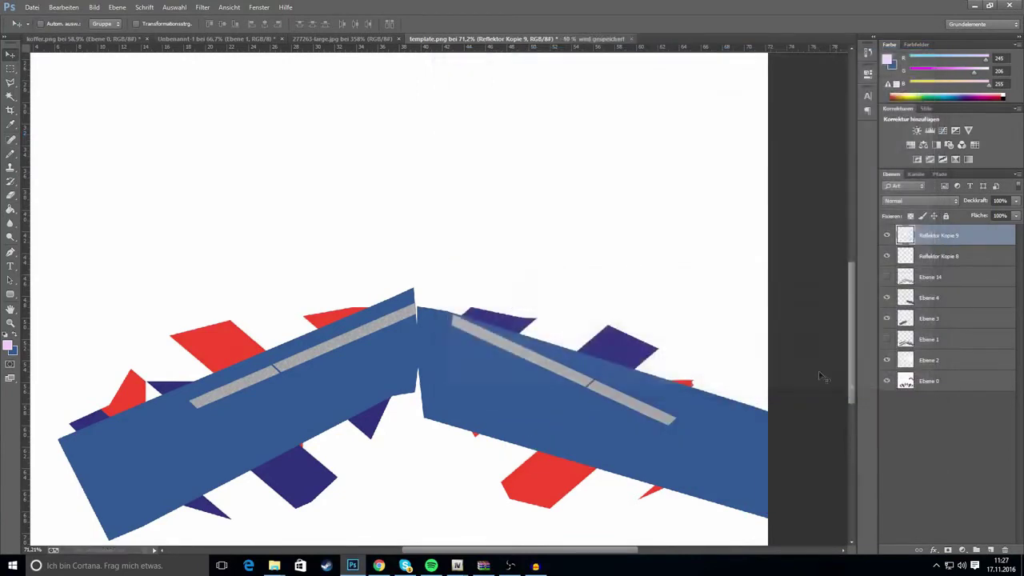
# Save the adjusted livery in PNG format over the existing template file in the policeb folder.
pyautogui.click(32, 8)
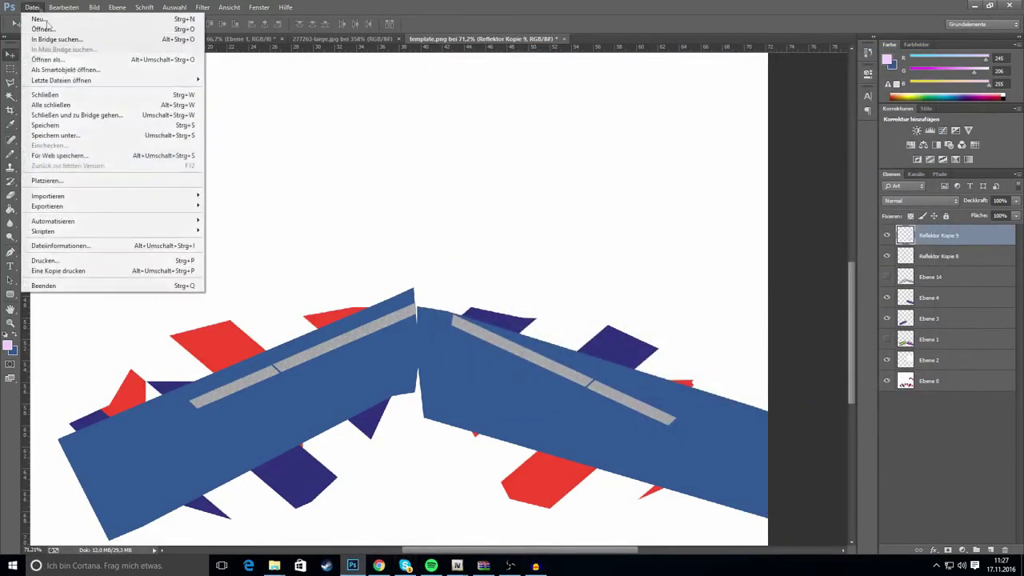
pyautogui.click(90, 140)
pyautogui.click(549, 294)
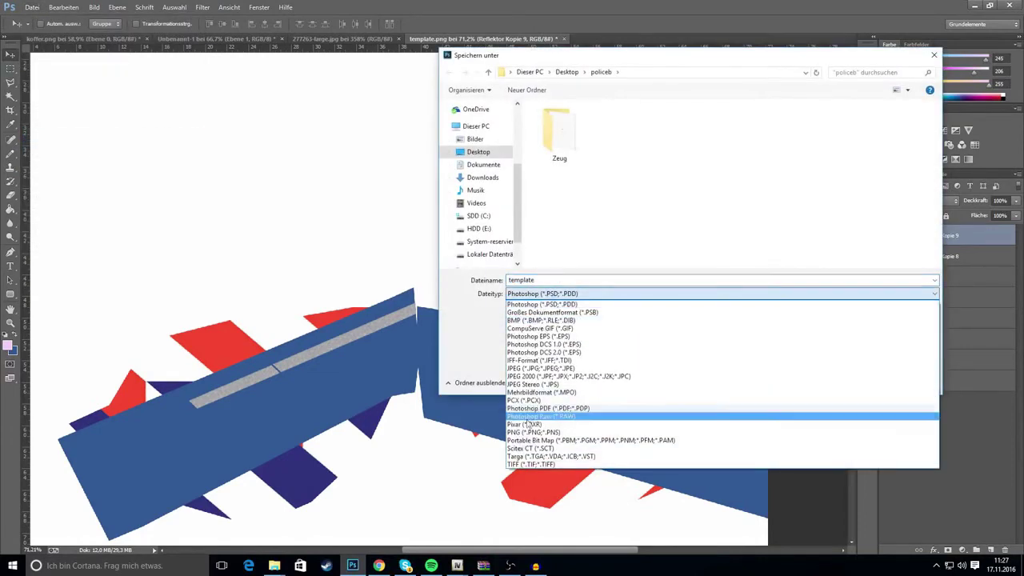
pyautogui.click(528, 430)
pyautogui.click(854, 381)
pyautogui.click(579, 286)
pyautogui.click(549, 177)
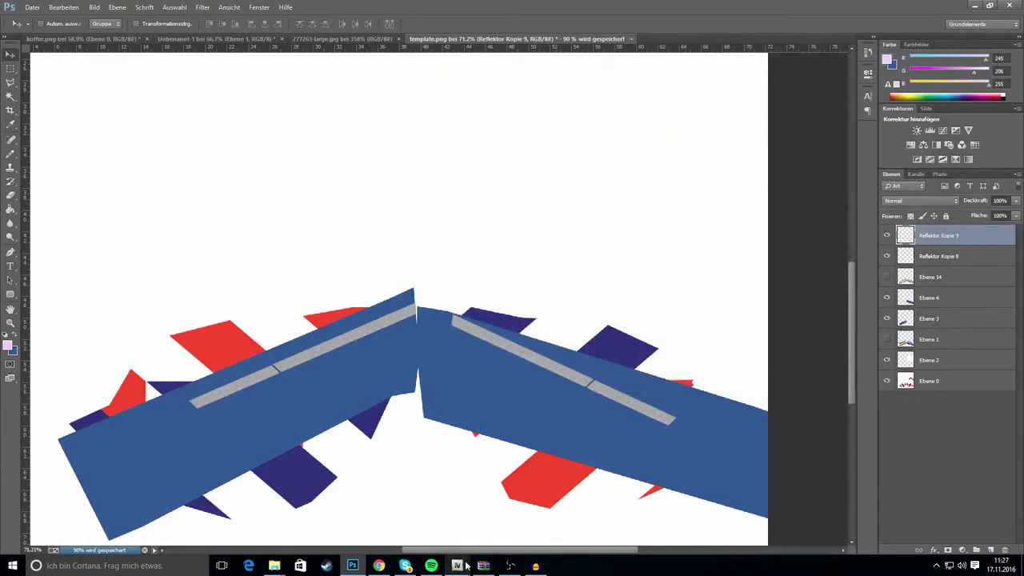
# Switch to OpenIV, open policeb.ytd and import the template image from the policeb folder with automatically generated MipMaps.
pyautogui.moveTo(467, 566)
pyautogui.click(400, 512)
pyautogui.doubleClick(548, 162)
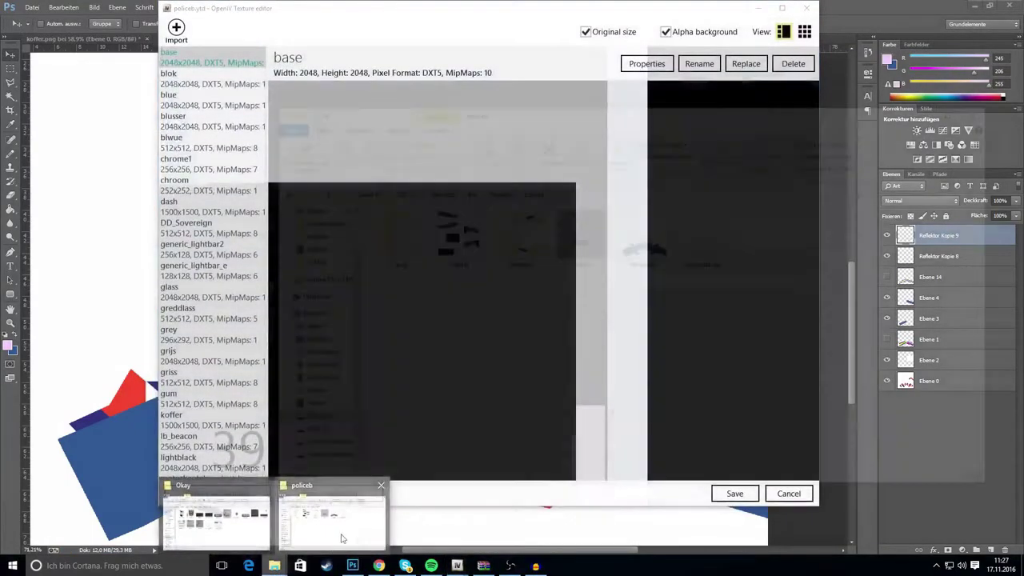
pyautogui.click(341, 538)
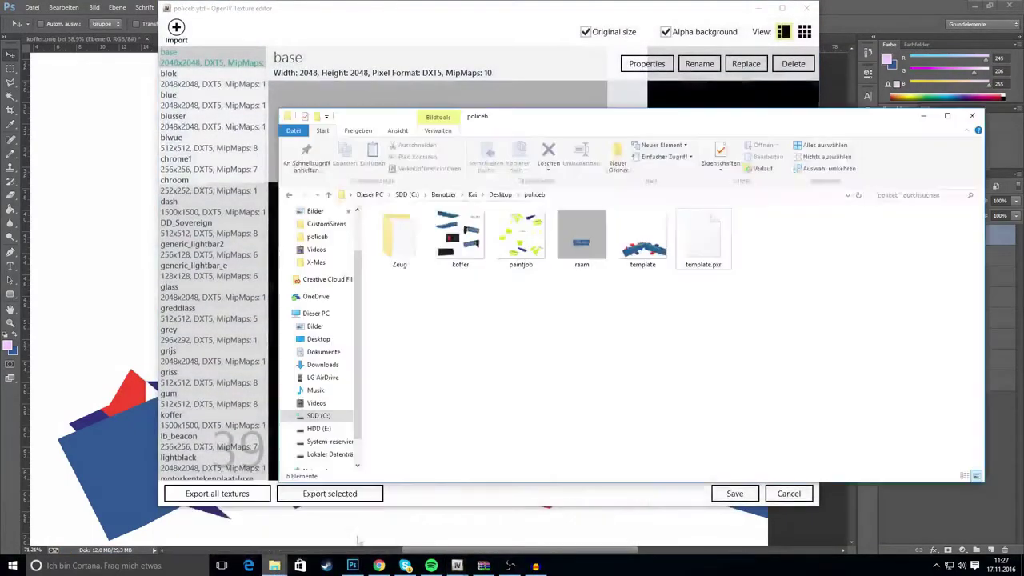
pyautogui.click(642, 237)
pyautogui.moveTo(621, 166); pyautogui.dragTo(602, 90)
pyautogui.click(535, 318)
# Delete the template.pxr file from the policeb folder and save the texture dictionary.
pyautogui.click(935, 290)
pyautogui.moveTo(742, 266)
pyautogui.mouseDown()
pyautogui.moveTo(778, 279)
pyautogui.moveTo(695, 235)
pyautogui.mouseUp()
pyautogui.press('Delete')
pyautogui.click(539, 11)
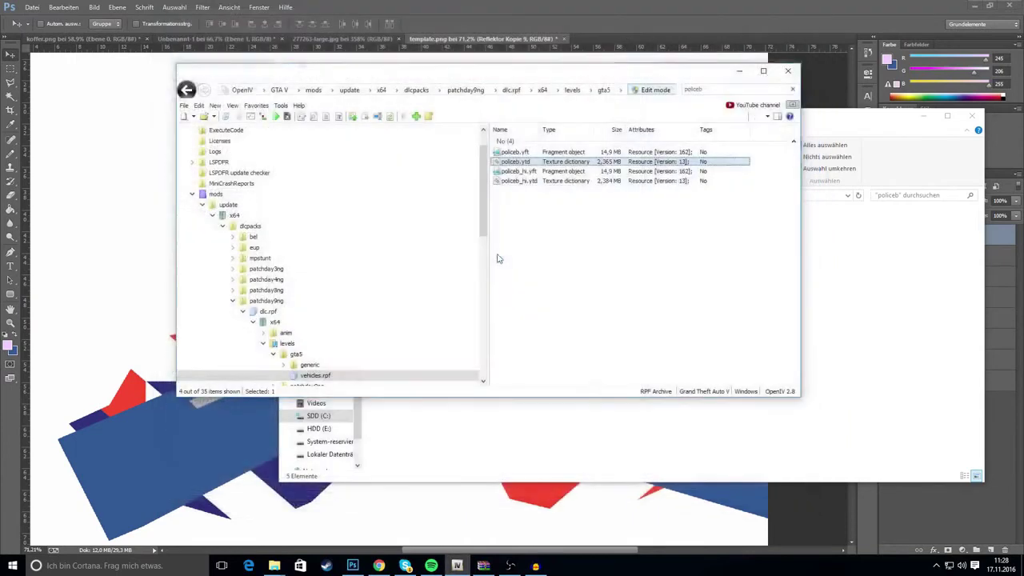
# Open the policeb.yft model and examine how the reflector strip runs past the emblem on the fairing.
pyautogui.click(514, 152)
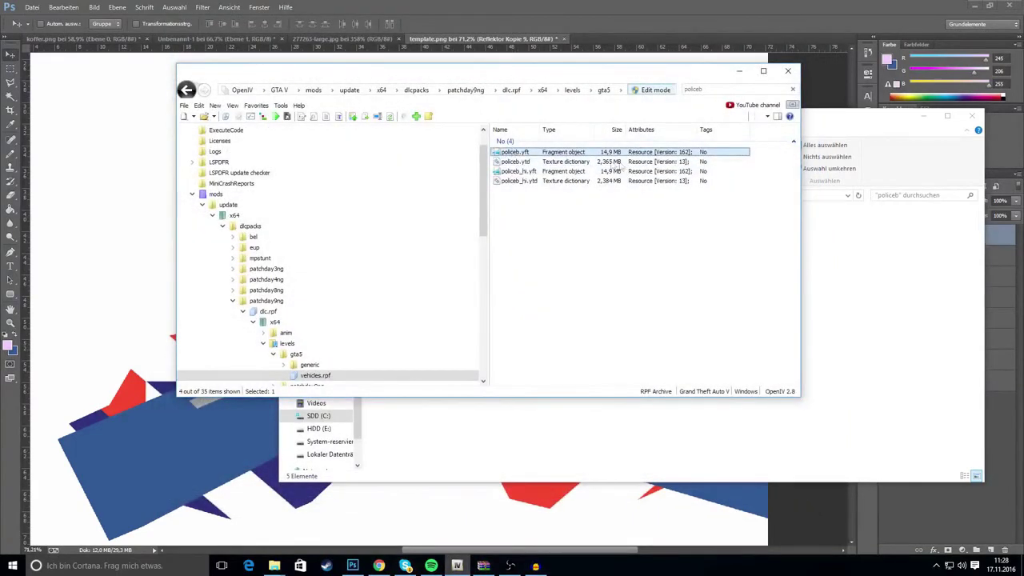
pyautogui.press('Return')
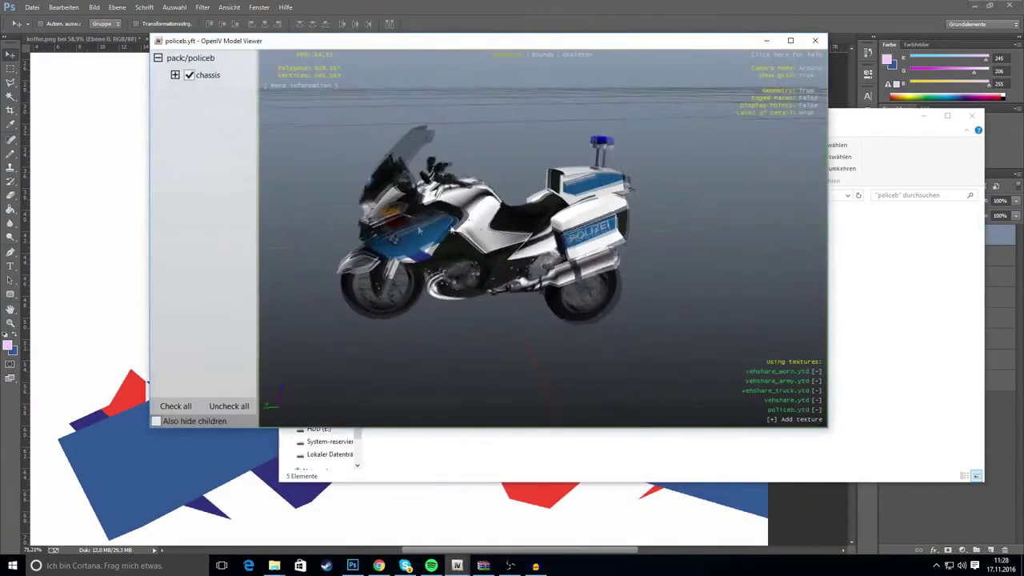
pyautogui.scroll(5, 633, 251)
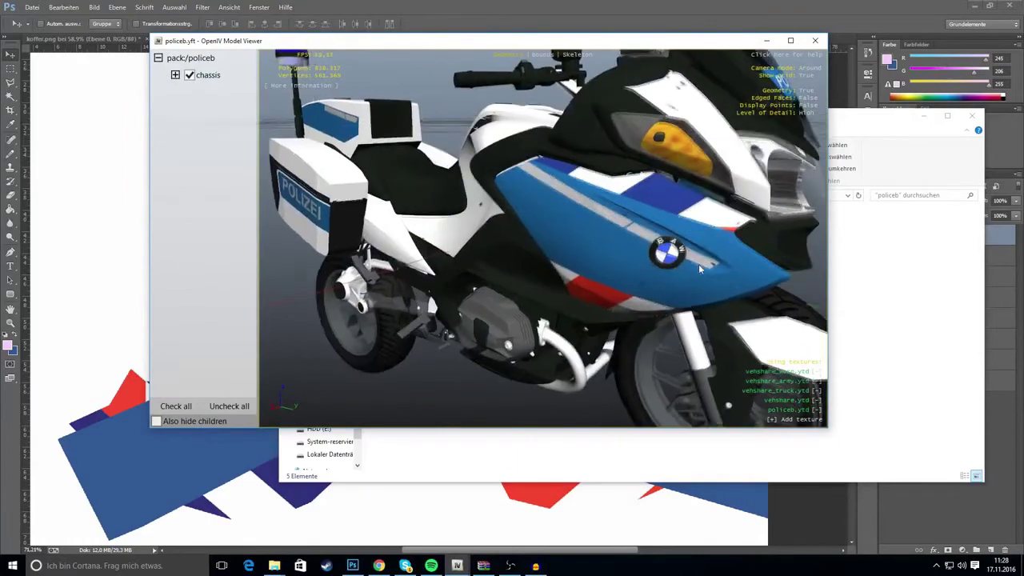
pyautogui.moveTo(714, 259); pyautogui.dragTo(691, 238)
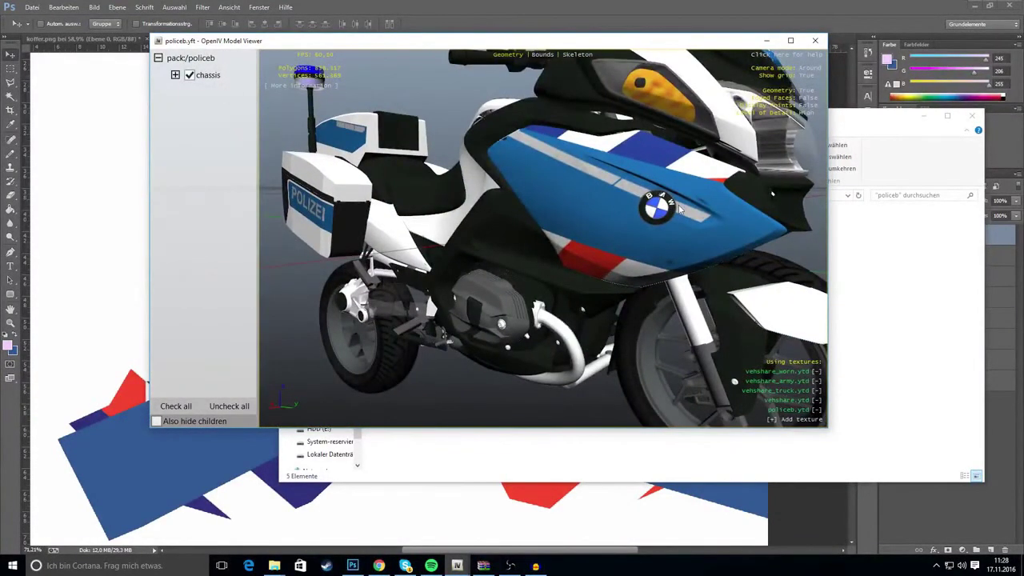
pyautogui.scroll(5, 673, 211)
pyautogui.scroll(-10, 672, 211)
pyautogui.moveTo(664, 216); pyautogui.dragTo(481, 249)
pyautogui.scroll(5, 479, 251)
pyautogui.moveTo(542, 233); pyautogui.dragTo(612, 251)
# Back in Photoshop, outline the lower end of the right-hand reflector strip with the Polygonal Lasso and delete it.
pyautogui.click(86, 190)
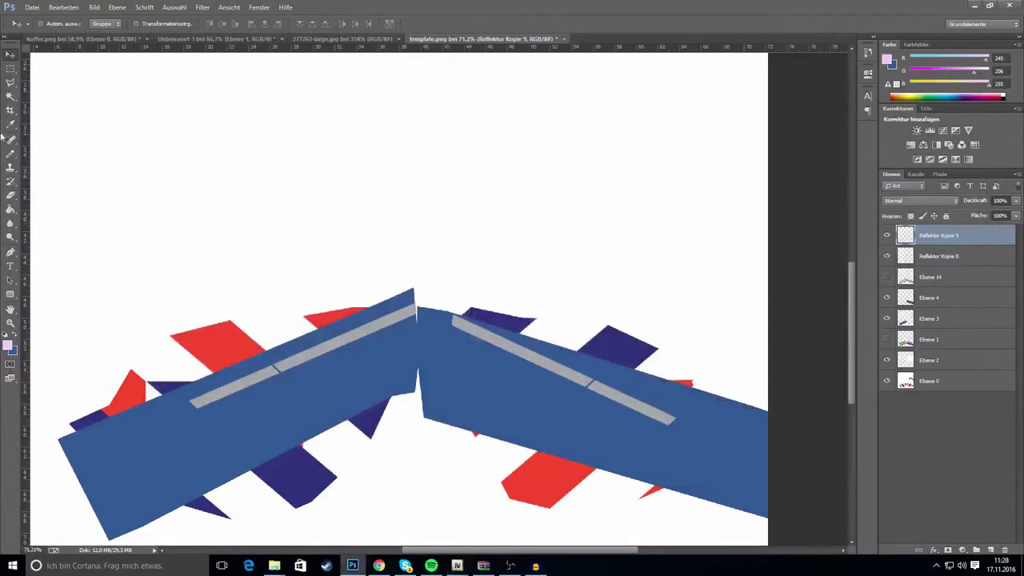
pyautogui.click(10, 84)
pyautogui.scroll(5, 604, 420)
pyautogui.scroll(-4, 649, 416)
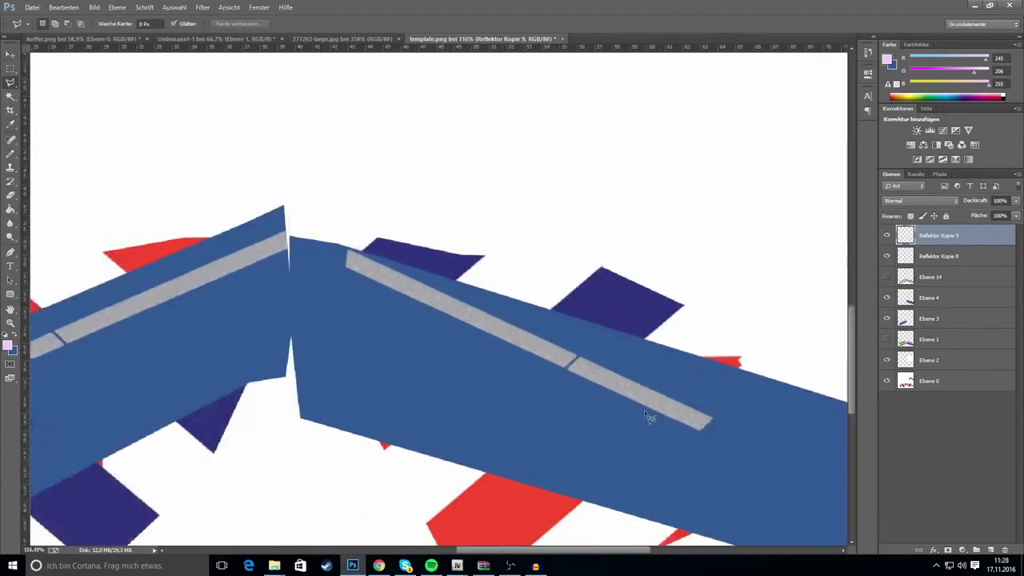
pyautogui.scroll(4, 646, 414)
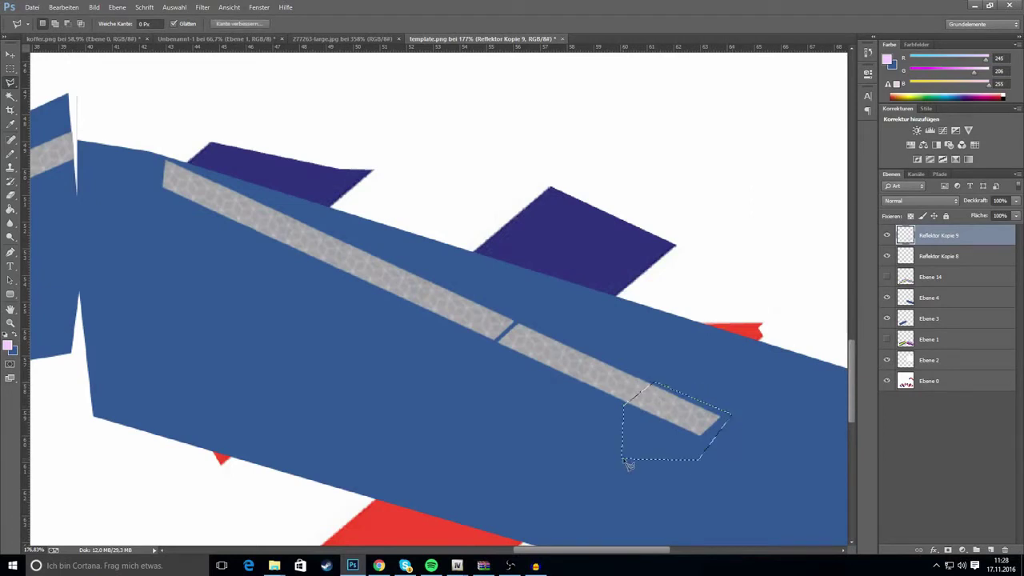
pyautogui.press('Delete')
# Save the livery with the shortened strip in PNG format over the template file in the policeb folder.
pyautogui.click(55, 7)
pyautogui.click(37, 8)
pyautogui.click(36, 8)
pyautogui.click(55, 136)
pyautogui.click(552, 294)
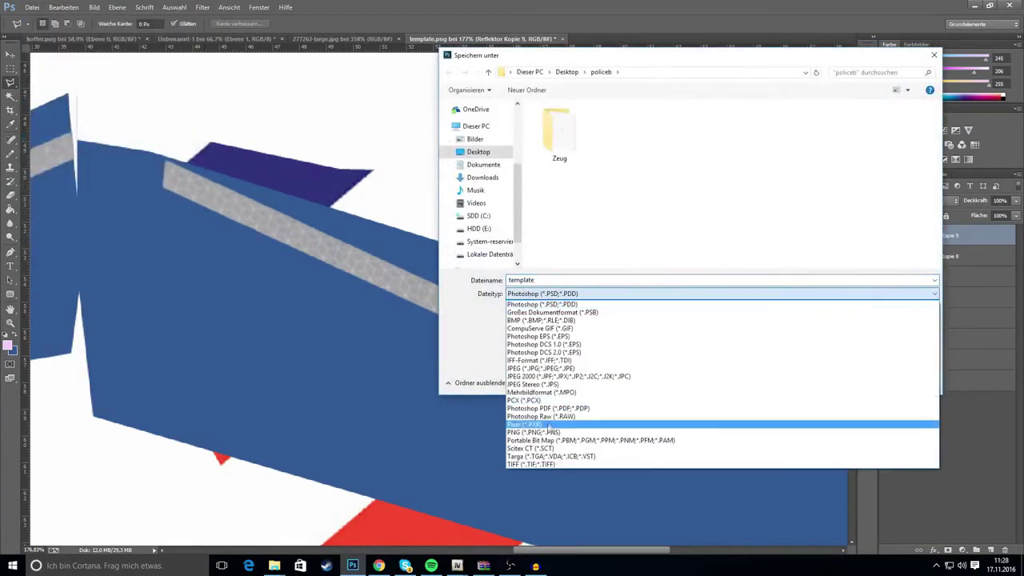
pyautogui.click(549, 432)
pyautogui.click(853, 379)
pyautogui.click(542, 283)
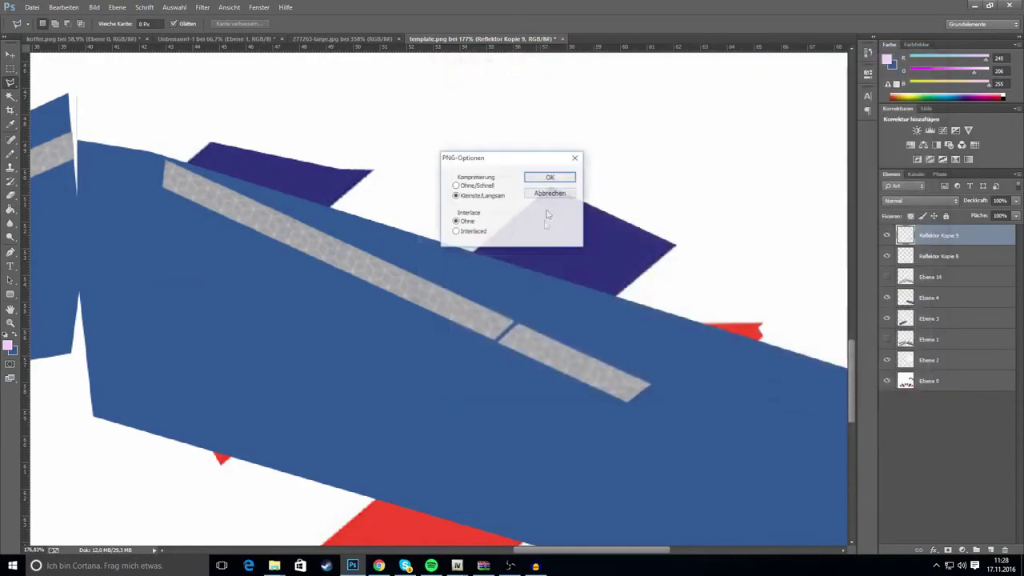
pyautogui.click(549, 177)
# Close the model viewer in OpenIV, import the shortened-strip template image into policeb.ytd and save the texture dictionary.
pyautogui.moveTo(456, 565)
pyautogui.click(518, 516)
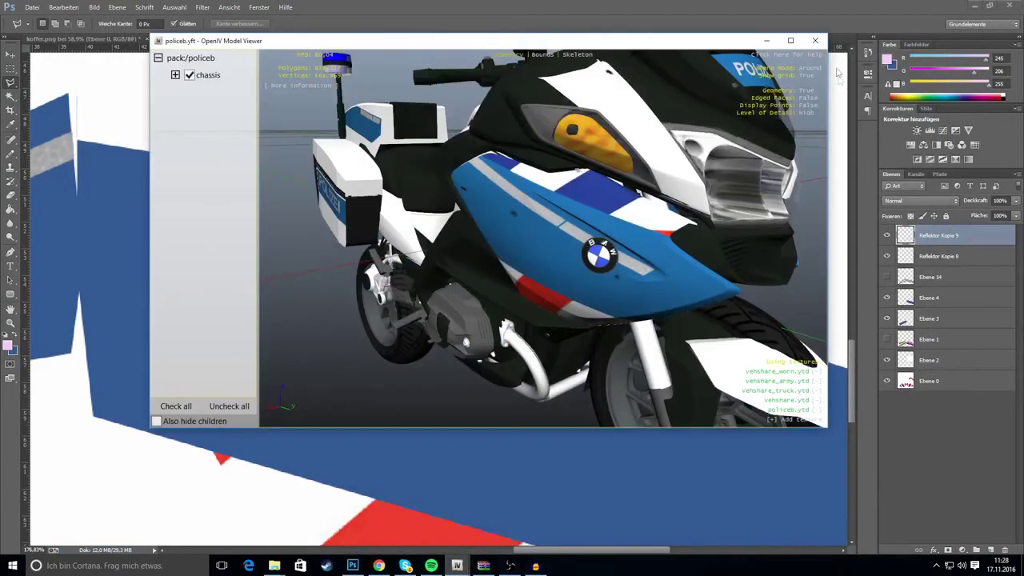
pyautogui.click(815, 40)
pyautogui.doubleClick(532, 181)
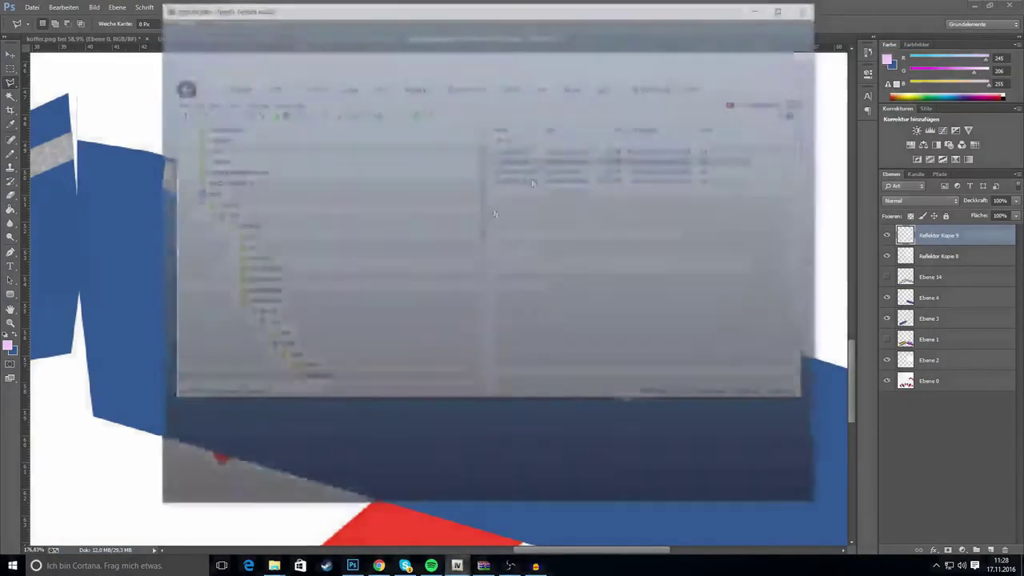
pyautogui.moveTo(274, 565)
pyautogui.click(327, 507)
pyautogui.moveTo(643, 236); pyautogui.dragTo(462, 86)
pyautogui.click(525, 316)
pyautogui.click(734, 493)
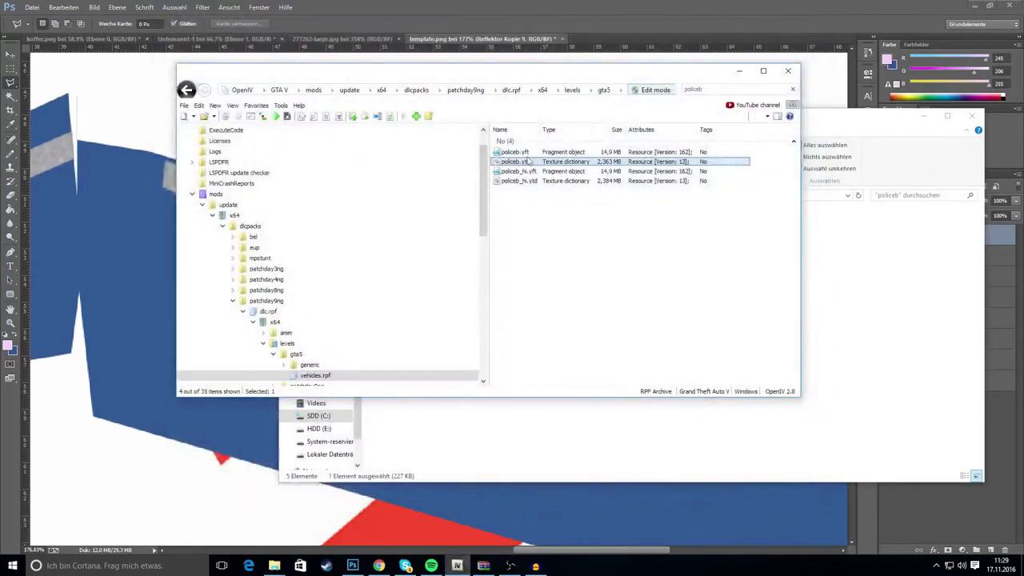
# Reopen the policeb.yft model and check where the shortened reflector strip ends relative to the fairing emblem.
pyautogui.click(529, 151)
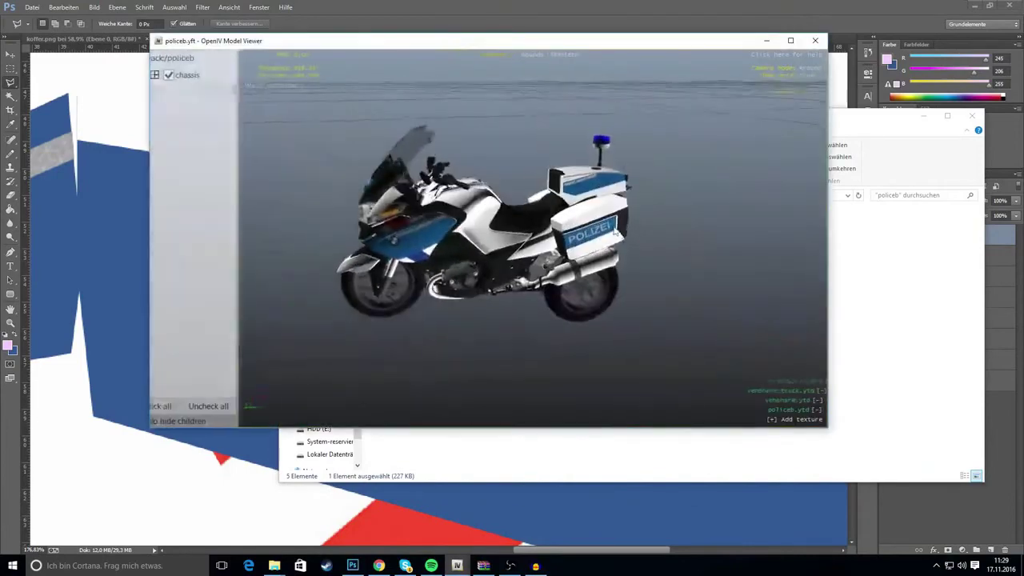
pyautogui.scroll(5, 575, 265)
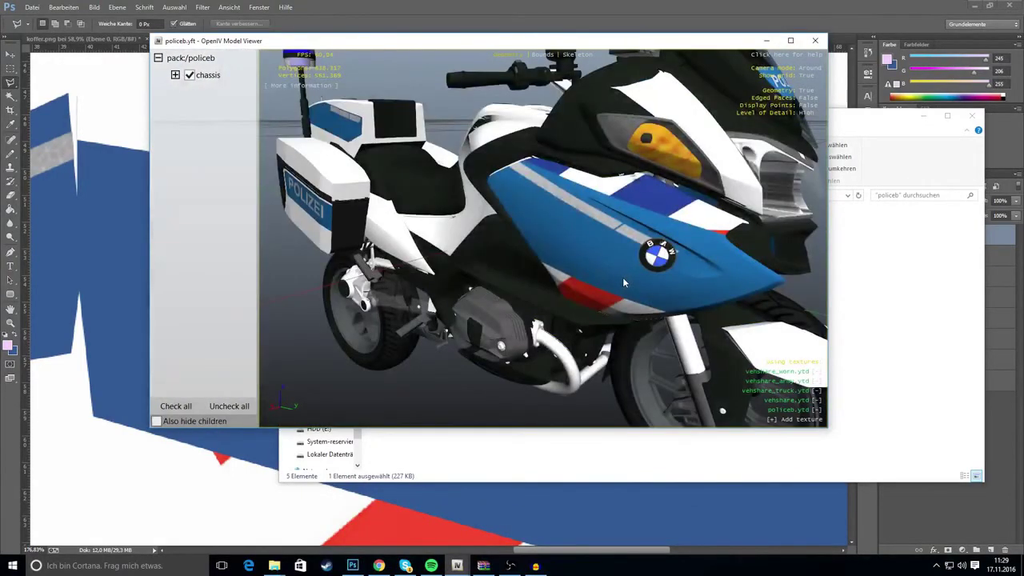
pyautogui.moveTo(623, 276); pyautogui.dragTo(638, 260)
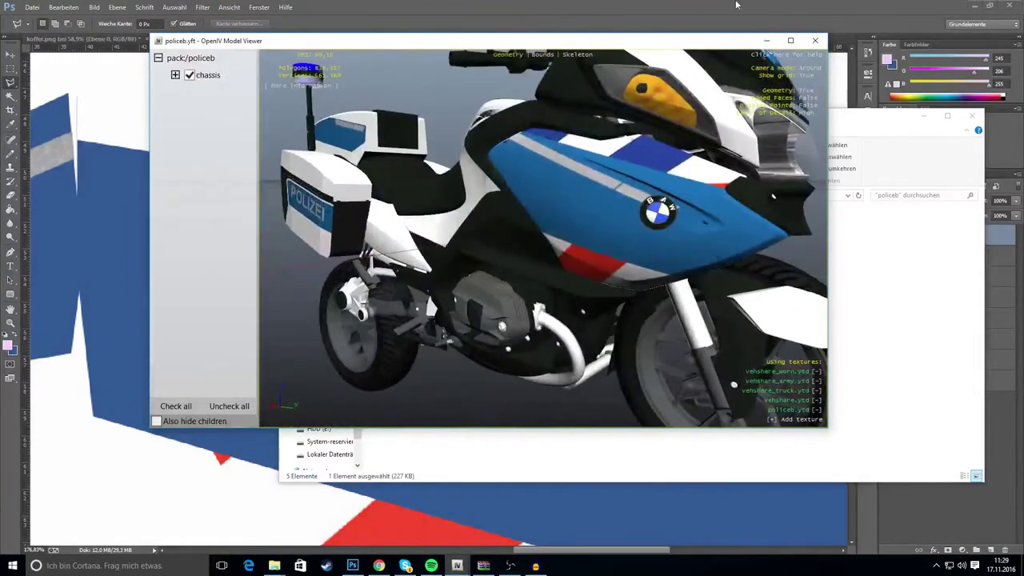
# In Photoshop, undo the strip trimming, shift the selection slightly outward along the strip and delete the end inside it.
pyautogui.click(698, 5)
pyautogui.click(62, 10)
pyautogui.click(68, 39)
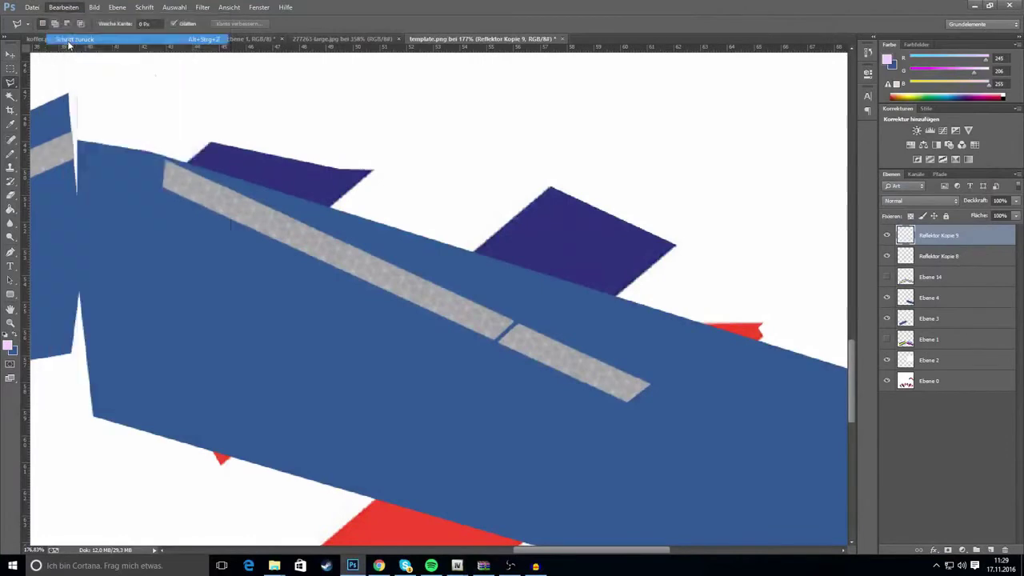
pyautogui.click(68, 6)
pyautogui.click(72, 31)
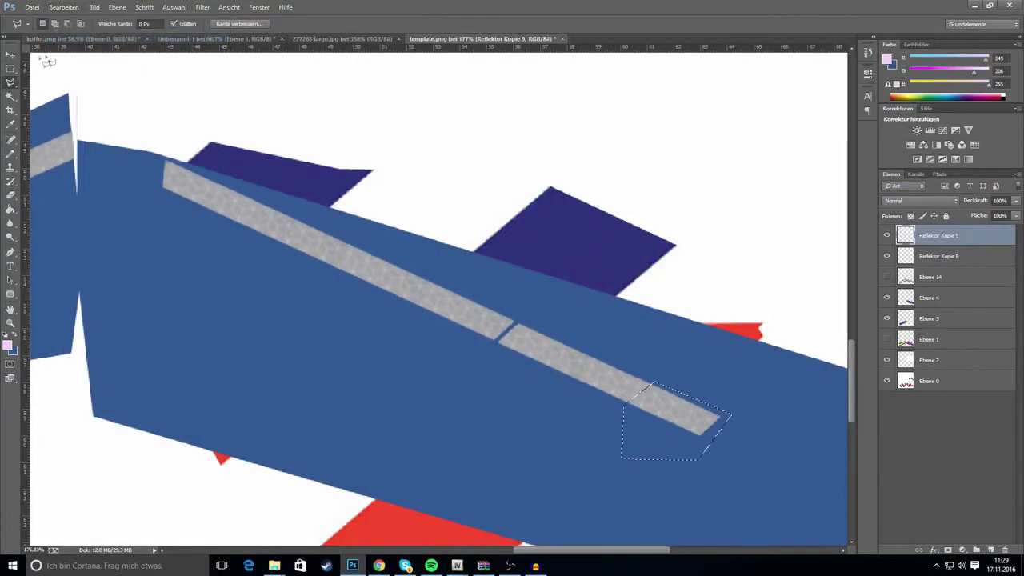
pyautogui.moveTo(655, 400)
pyautogui.mouseDown()
pyautogui.moveTo(667, 408)
pyautogui.moveTo(669, 398)
pyautogui.mouseUp()
pyautogui.press('Delete')
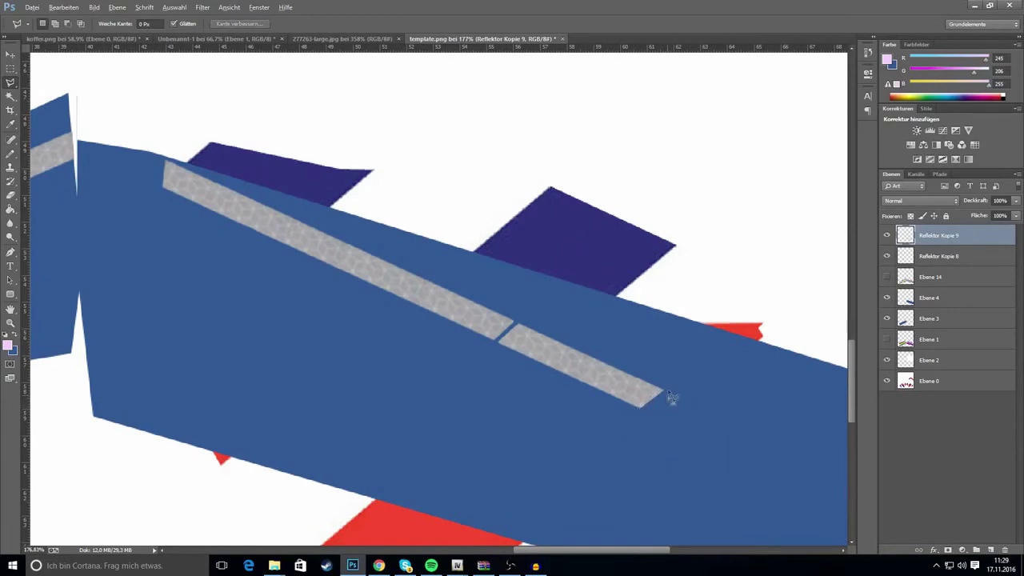
# Select the lower part of the canvas around the whole livery with a rectangular marquee and add a new layer above Ebene 2.
pyautogui.hotkey('ctrl', '0')
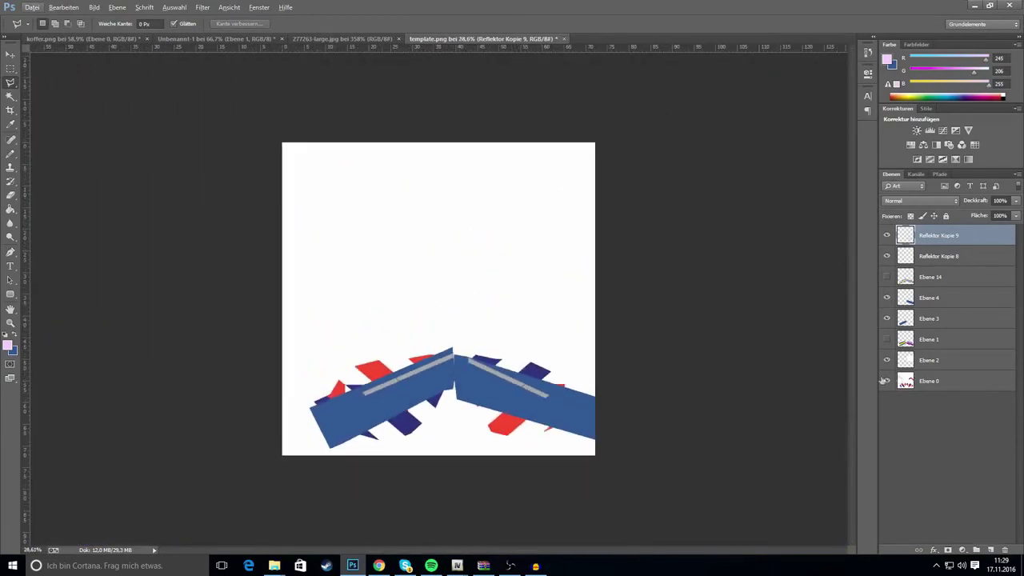
pyautogui.hotkey('ctrl', '0')
pyautogui.click(924, 362)
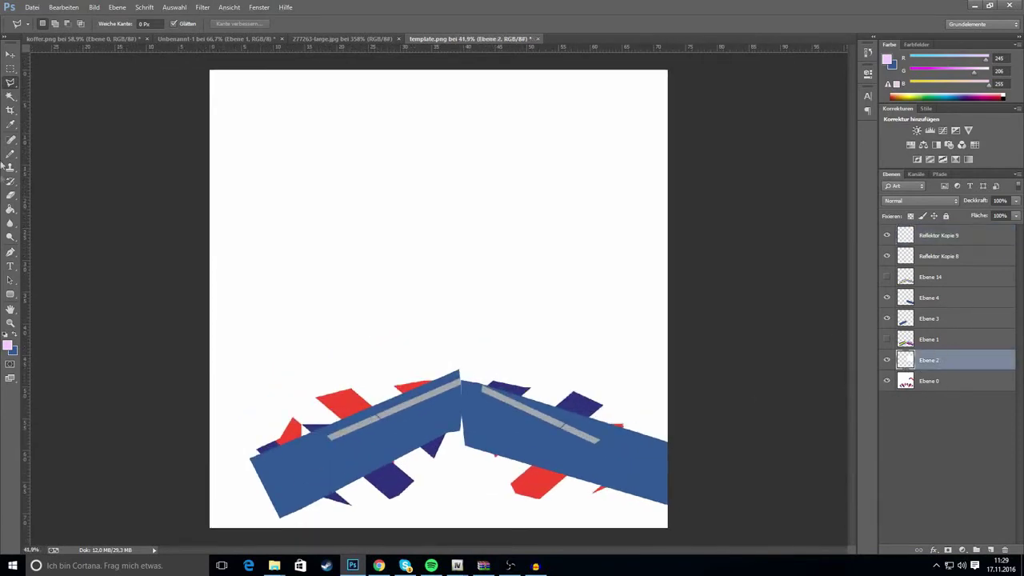
pyautogui.click(10, 69)
pyautogui.moveTo(211, 317); pyautogui.dragTo(754, 549)
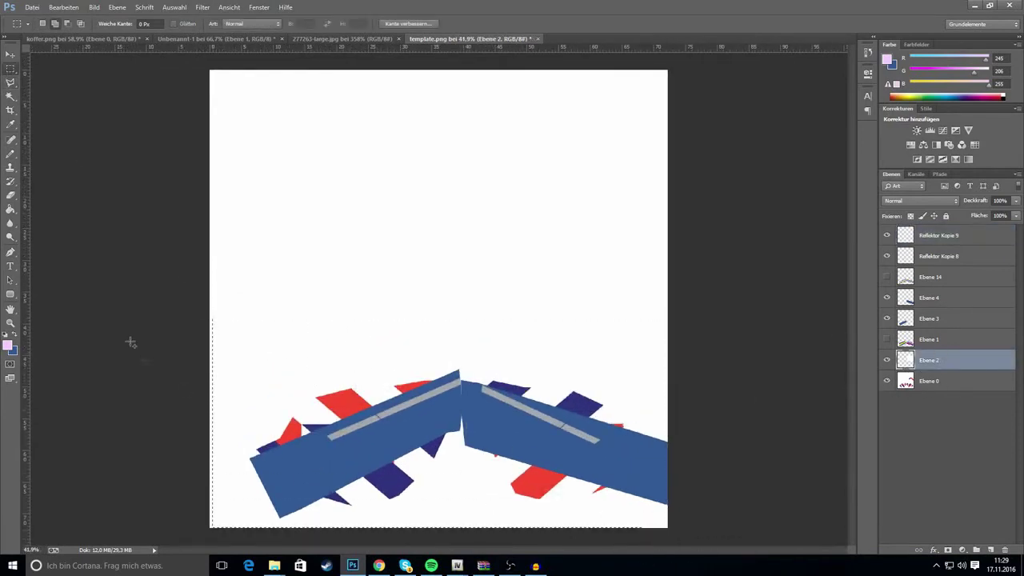
pyautogui.click(991, 552)
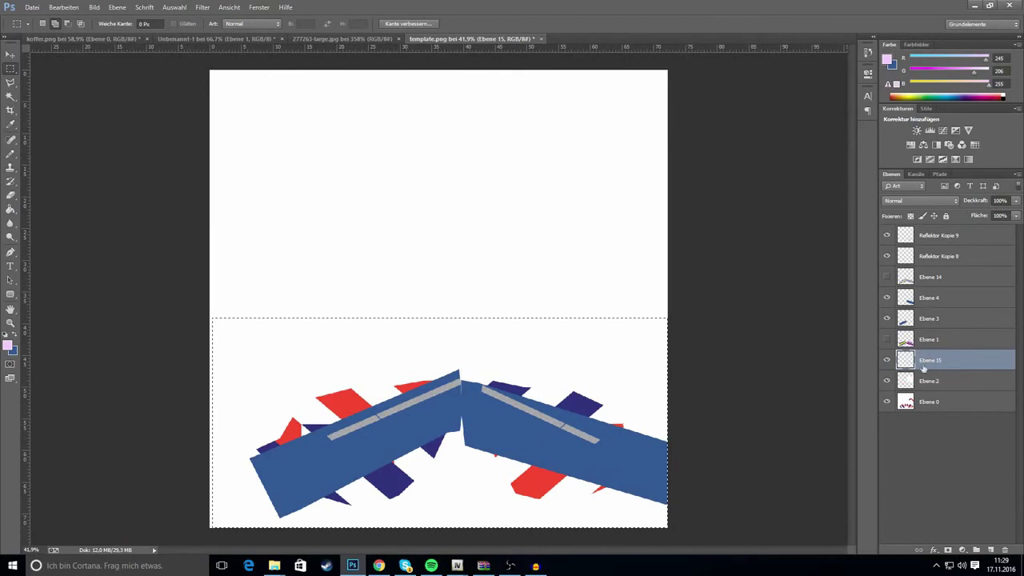
# Set the foreground colour to white and fill the selected area on layer Ebene 2 to cover the red and dark blue stripes.
pyautogui.click(931, 379)
pyautogui.click(924, 359)
pyautogui.click(7, 345)
pyautogui.click(551, 176)
pyautogui.click(774, 164)
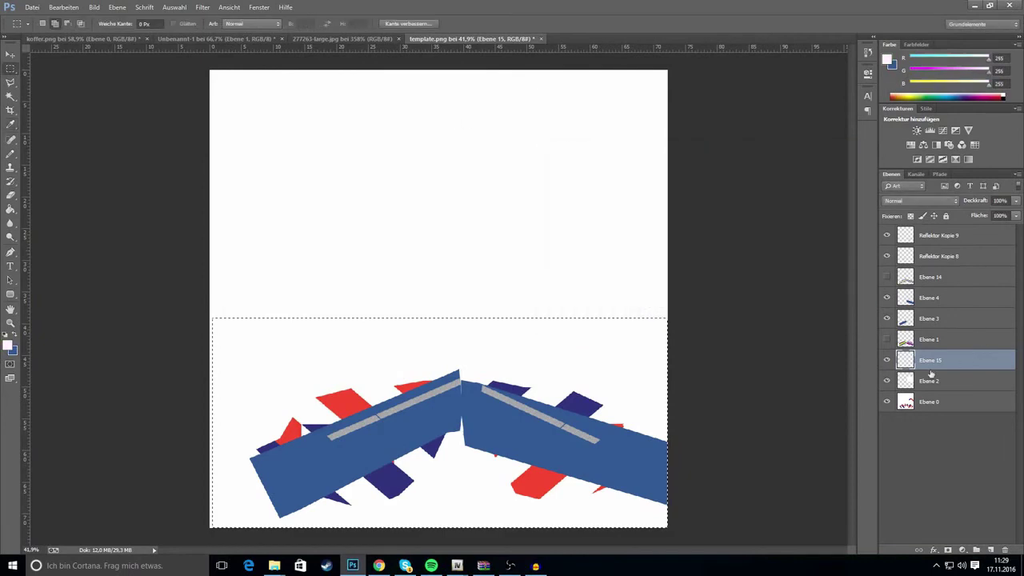
pyautogui.click(928, 382)
pyautogui.click(10, 209)
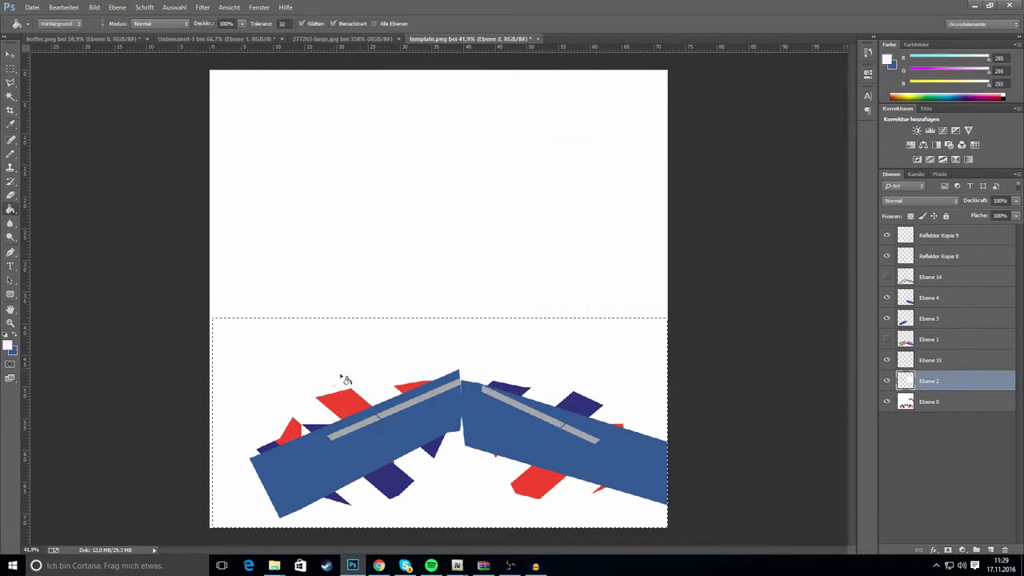
pyautogui.click(333, 388)
pyautogui.click(11, 70)
pyautogui.moveTo(185, 294); pyautogui.dragTo(846, 539)
# Save the livery without the coloured stripes in PNG format, replacing the template file in the policeb folder.
pyautogui.click(34, 7)
pyautogui.click(48, 135)
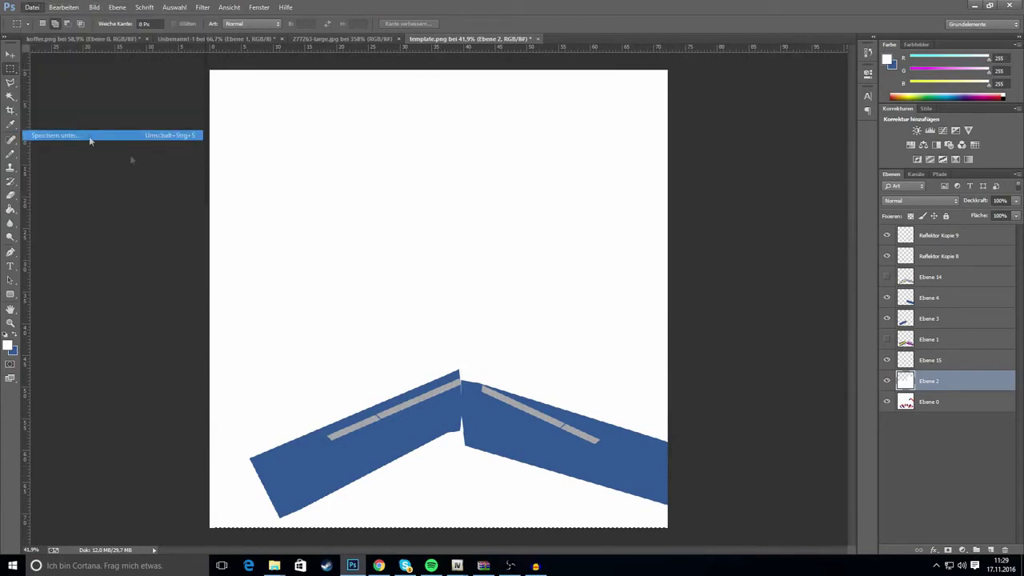
pyautogui.click(548, 294)
pyautogui.click(525, 424)
pyautogui.click(528, 294)
pyautogui.click(542, 433)
pyautogui.click(849, 381)
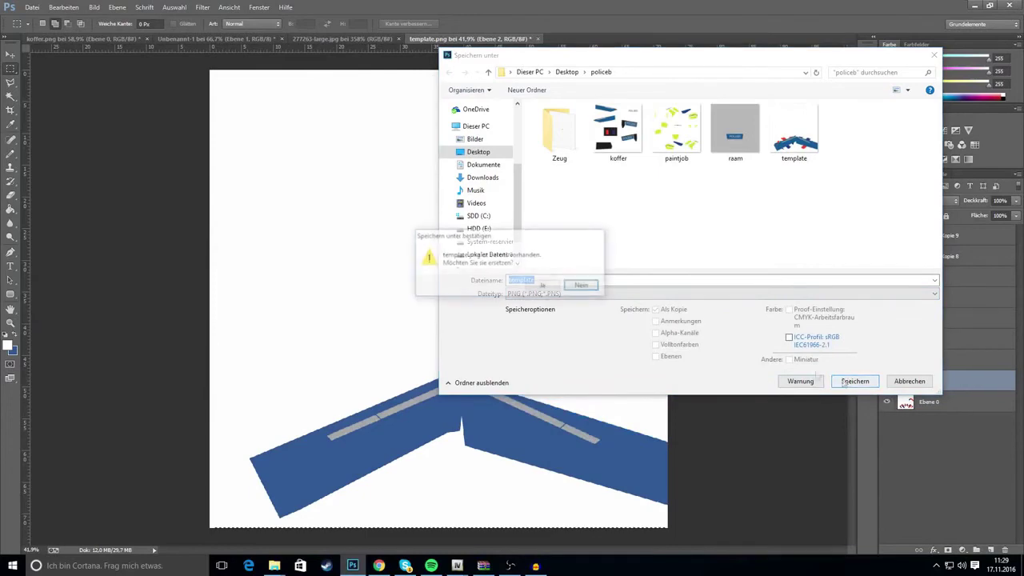
pyautogui.click(543, 286)
pyautogui.click(548, 177)
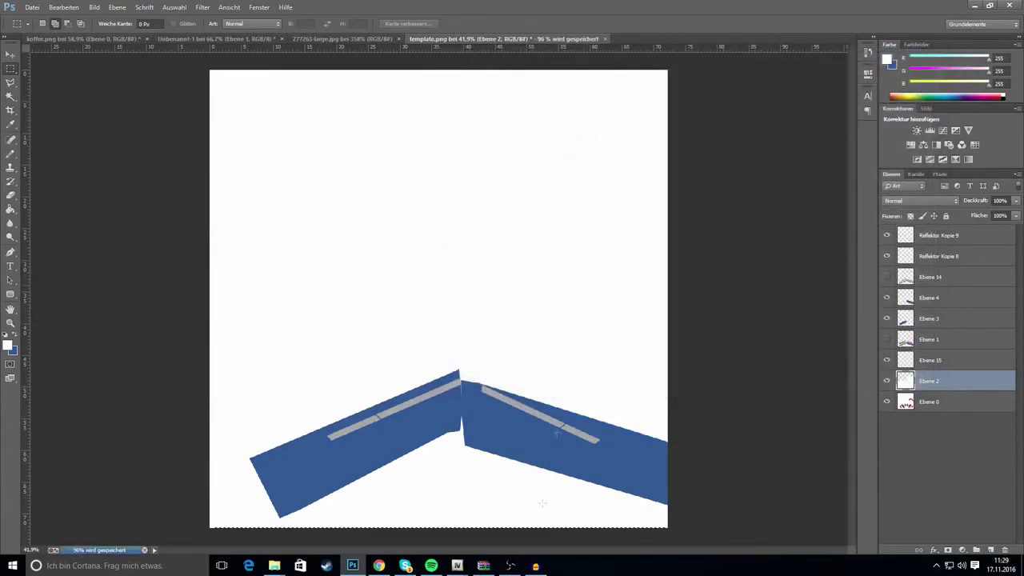
# In OpenIV, close the old model view, import the stripe-free template image into policeb.ytd and save the texture dictionary.
pyautogui.click(464, 567)
pyautogui.click(511, 516)
pyautogui.click(814, 40)
pyautogui.doubleClick(560, 162)
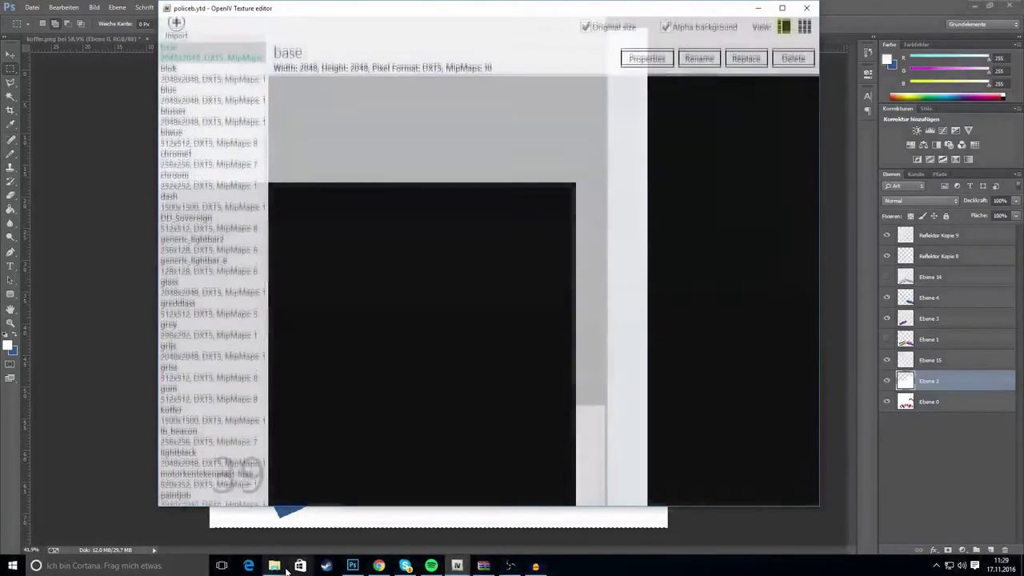
pyautogui.moveTo(276, 565)
pyautogui.click(331, 512)
pyautogui.click(643, 237)
pyautogui.moveTo(512, 107); pyautogui.dragTo(512, 103)
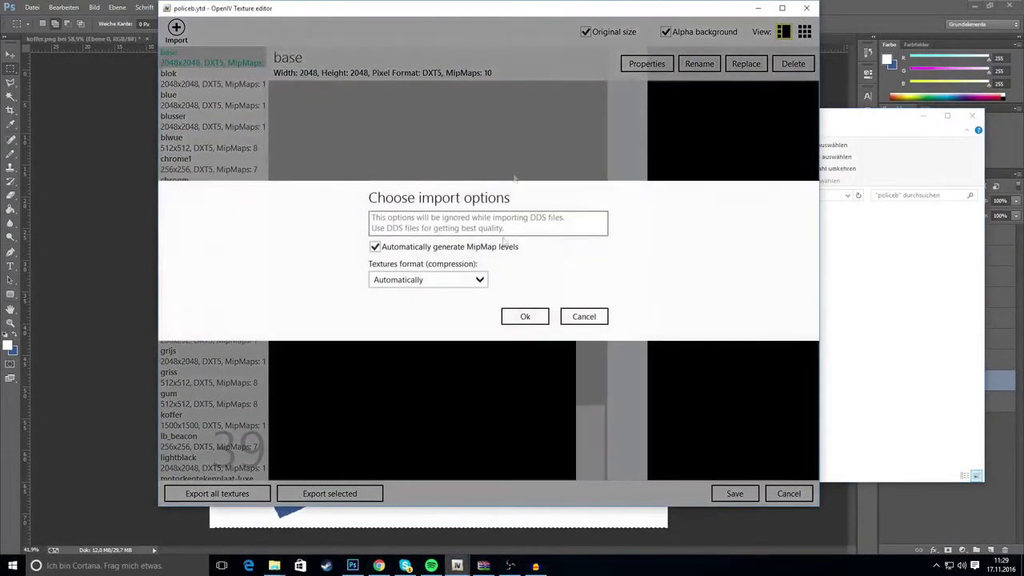
pyautogui.click(521, 315)
pyautogui.click(741, 494)
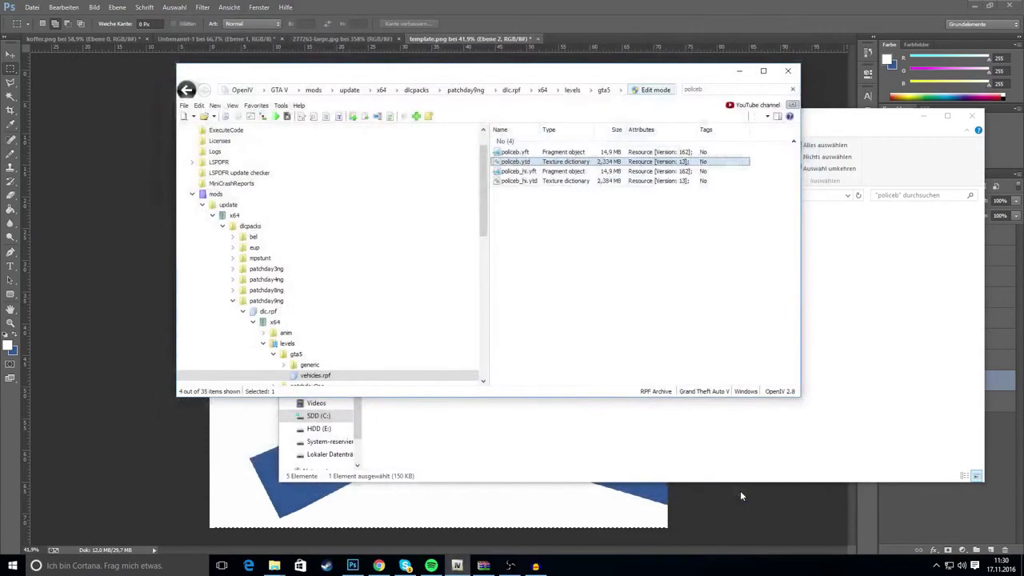
# Reopen the policeb.yft model and inspect the fairing's livery without stripes and the trimmed reflector strip.
pyautogui.click(516, 153)
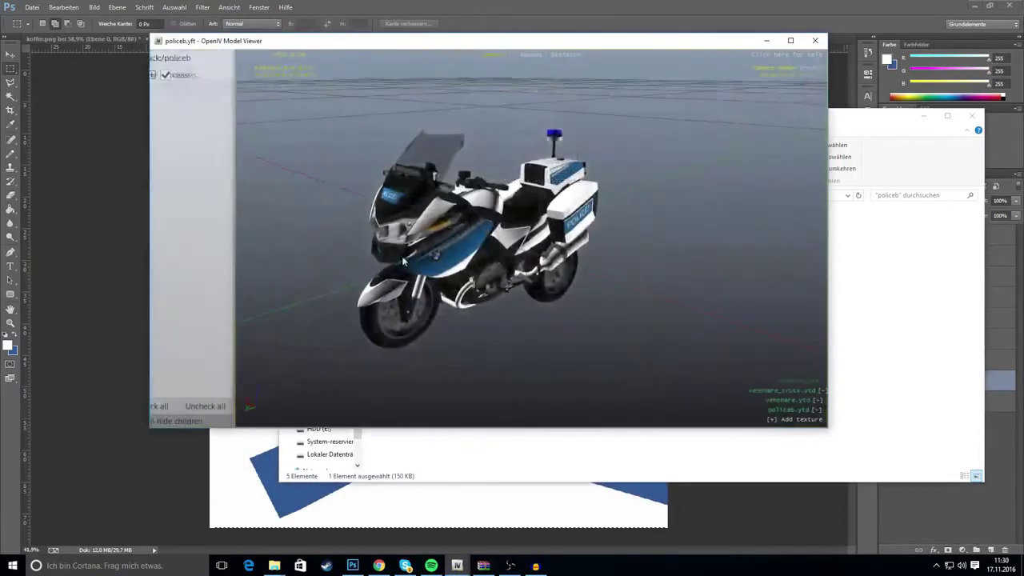
pyautogui.moveTo(481, 196); pyautogui.dragTo(554, 236)
pyautogui.scroll(5, 576, 256)
pyautogui.moveTo(593, 269); pyautogui.dragTo(689, 270)
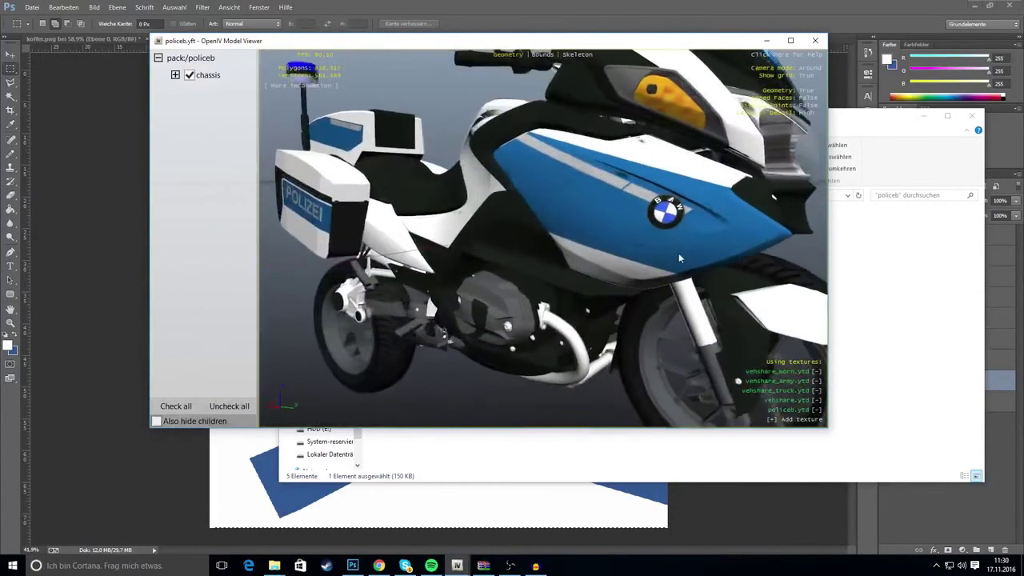
# Inspect the whole motorcycle model from both sides and return to the livery template in Photoshop.
pyautogui.moveTo(678, 253); pyautogui.dragTo(631, 256)
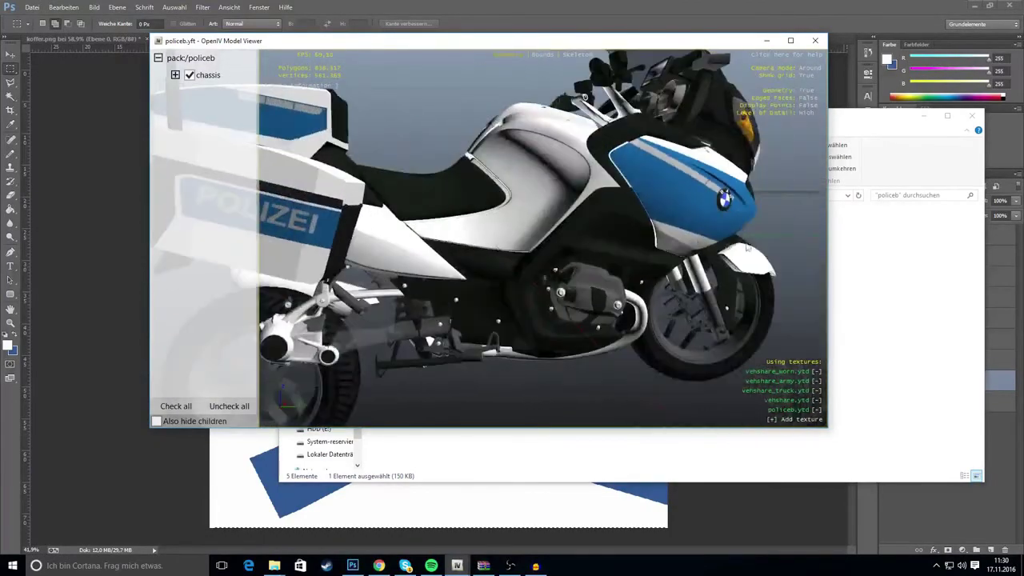
pyautogui.moveTo(746, 247); pyautogui.dragTo(581, 237)
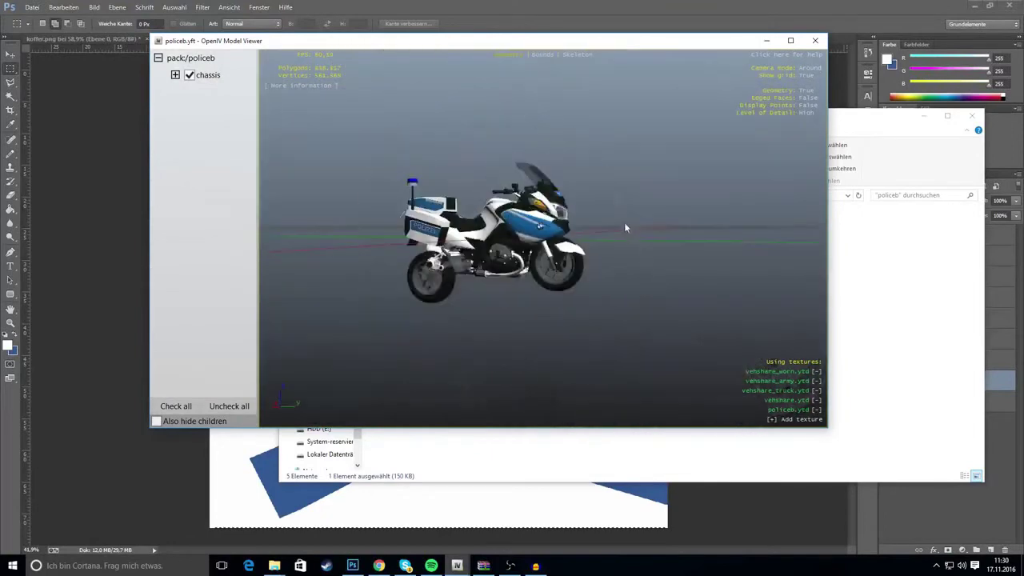
pyautogui.moveTo(624, 223); pyautogui.dragTo(436, 250)
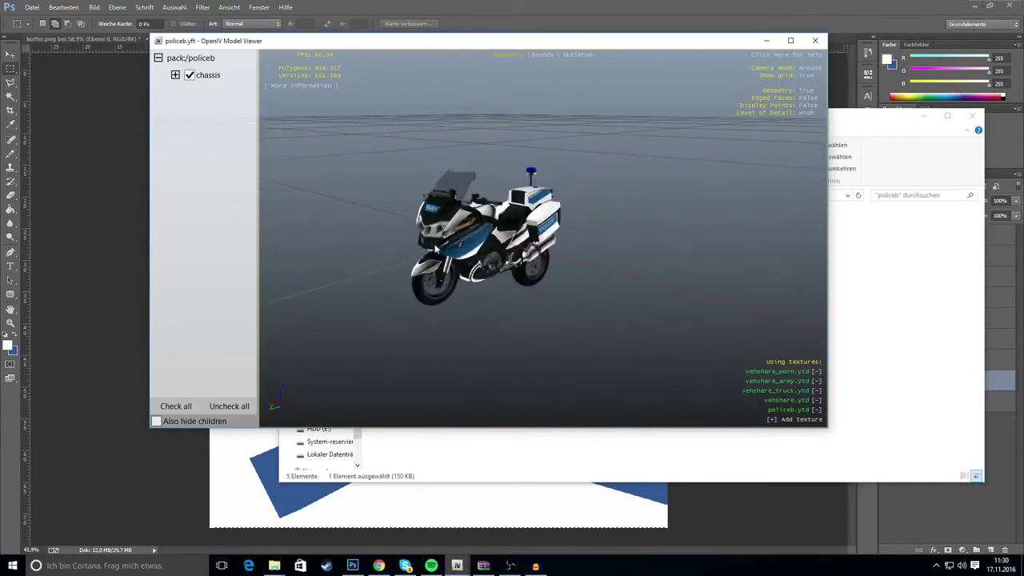
pyautogui.click(765, 40)
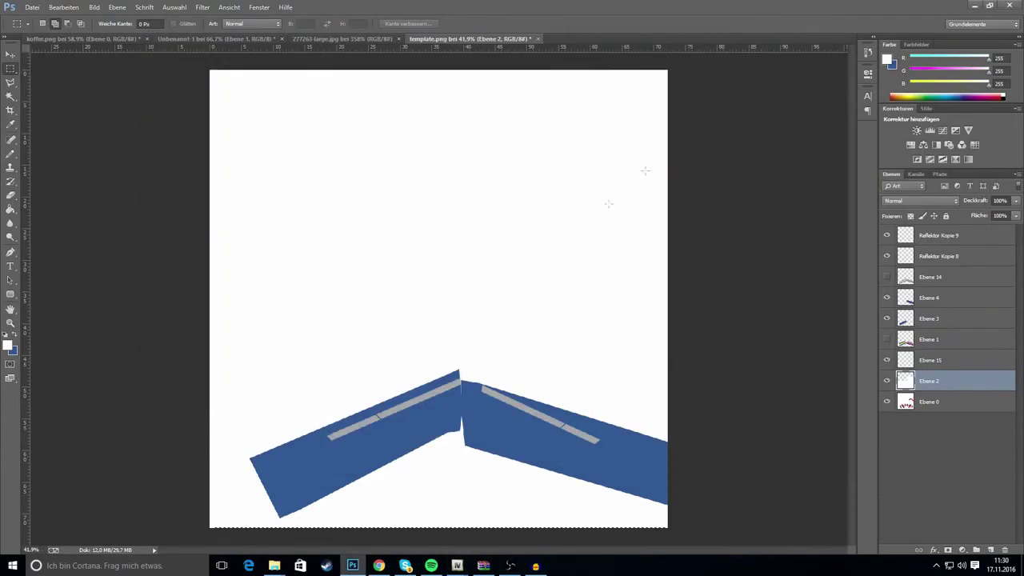
# Hide the white cover layer Ebene 2 and show the coloured stripes on layer Ebene 14.
pyautogui.scroll(2, 551, 364)
pyautogui.click(64, 7)
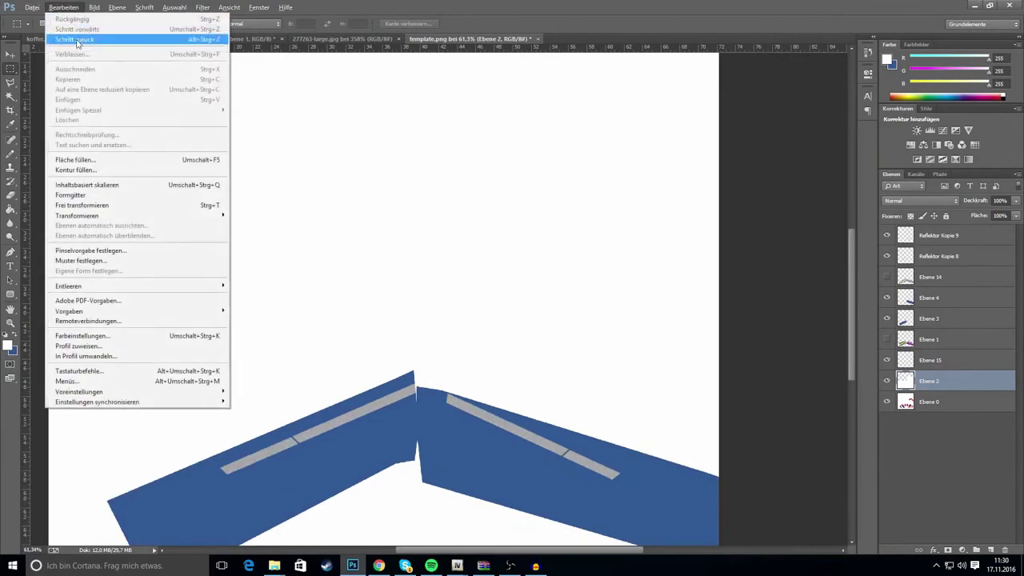
pyautogui.click(886, 379)
pyautogui.click(886, 380)
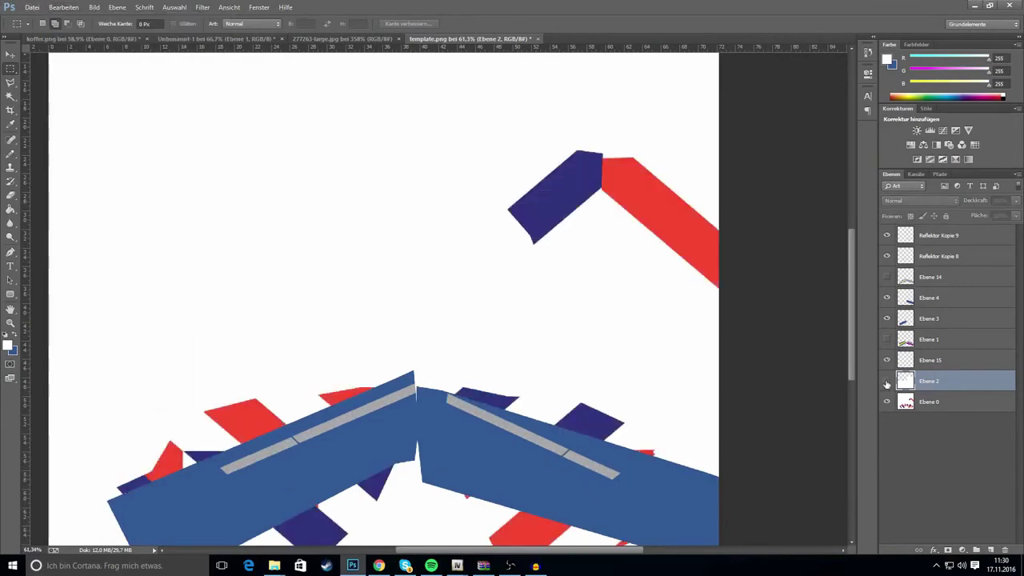
pyautogui.click(886, 383)
pyautogui.click(886, 383)
pyautogui.scroll(-5, 476, 349)
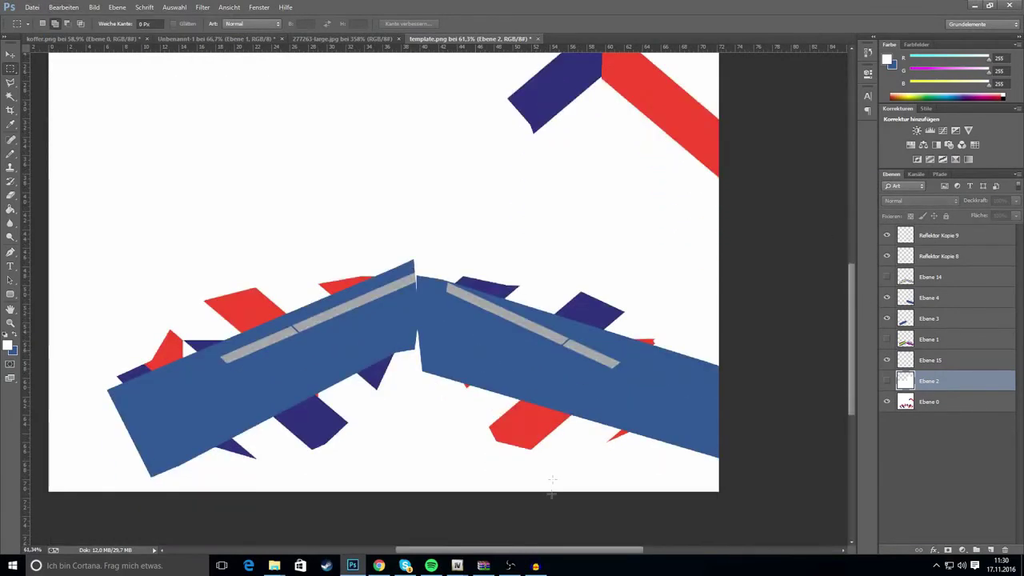
pyautogui.click(32, 8)
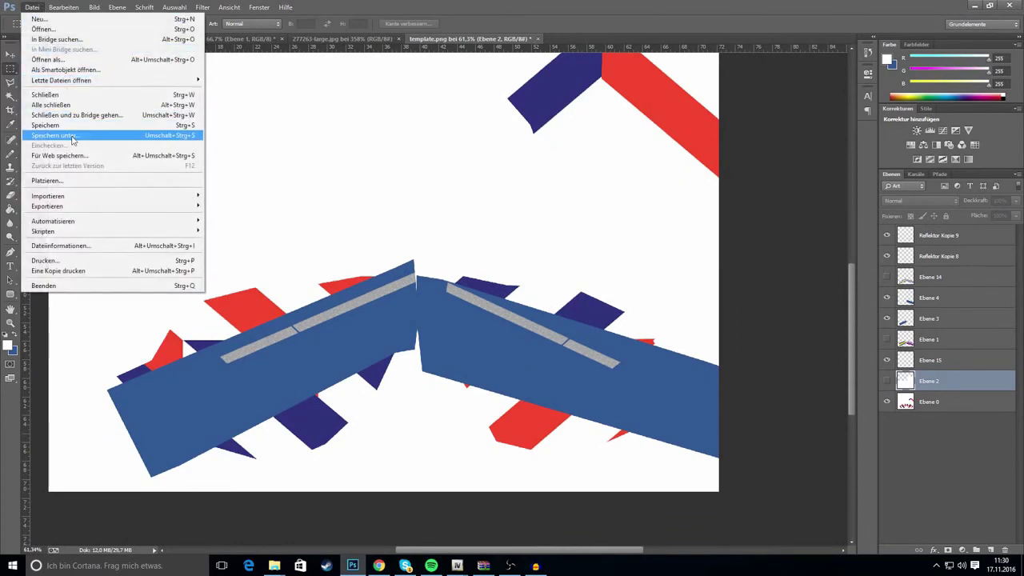
pyautogui.click(885, 279)
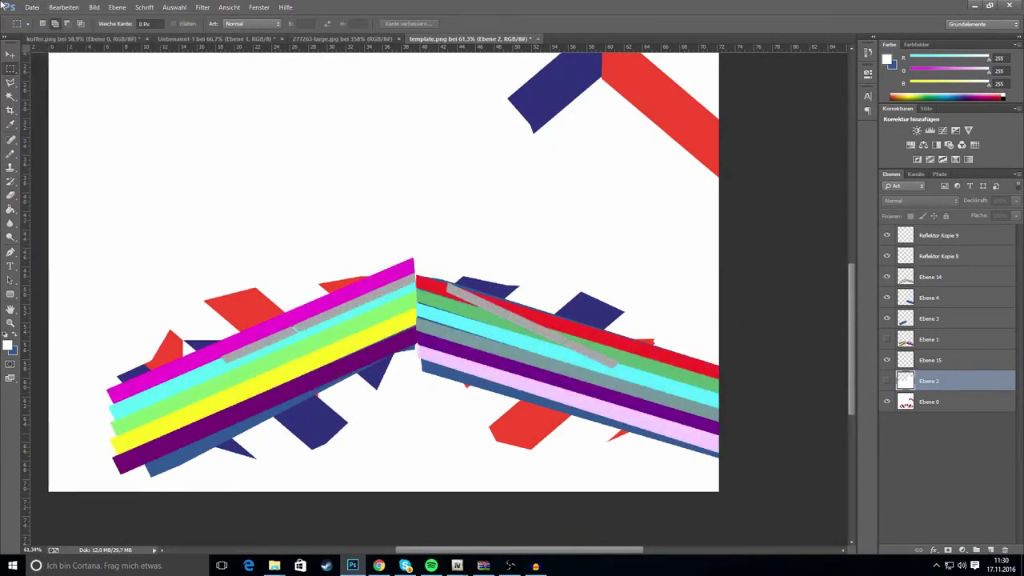
# Save the livery with the coloured guide stripes in PNG format, replacing the template file in the policeb folder.
pyautogui.click(32, 7)
pyautogui.click(69, 140)
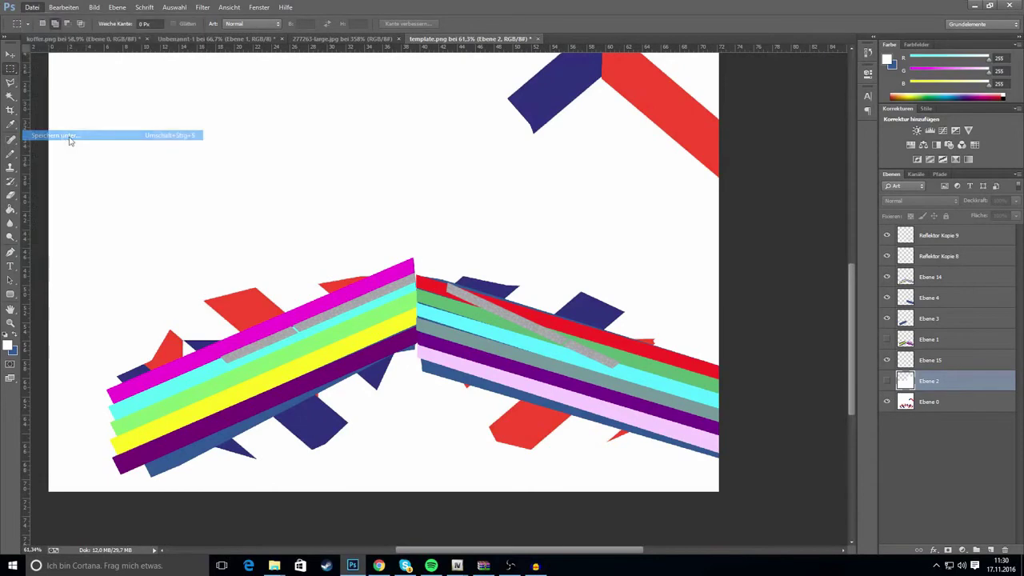
pyautogui.click(509, 293)
pyautogui.click(526, 439)
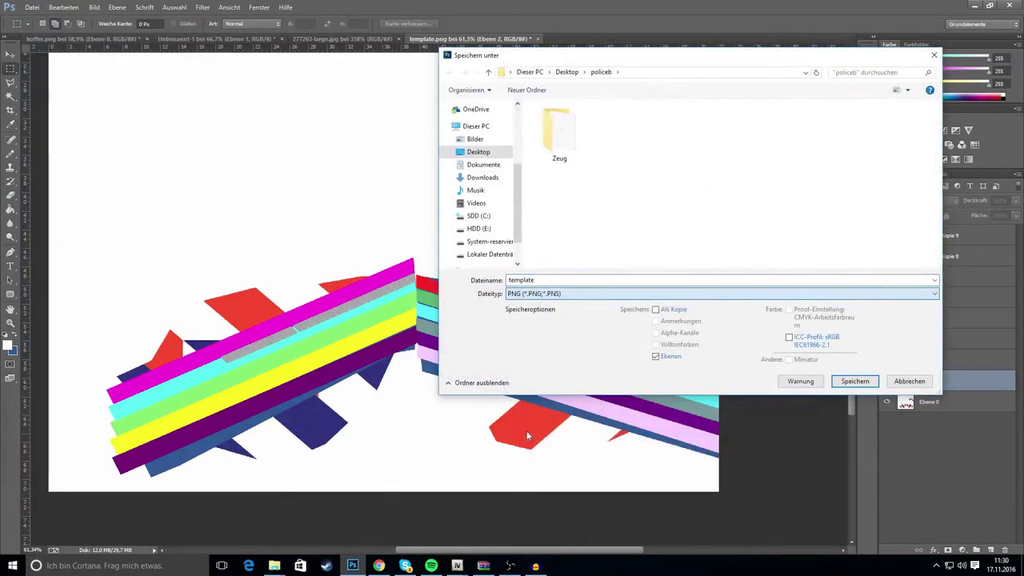
pyautogui.click(849, 386)
pyautogui.click(543, 284)
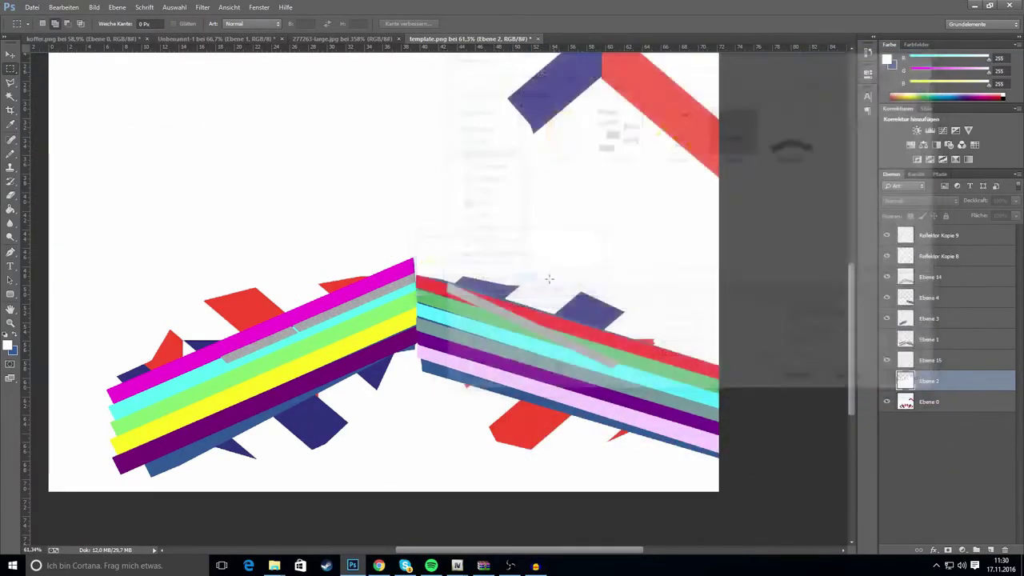
pyautogui.click(537, 178)
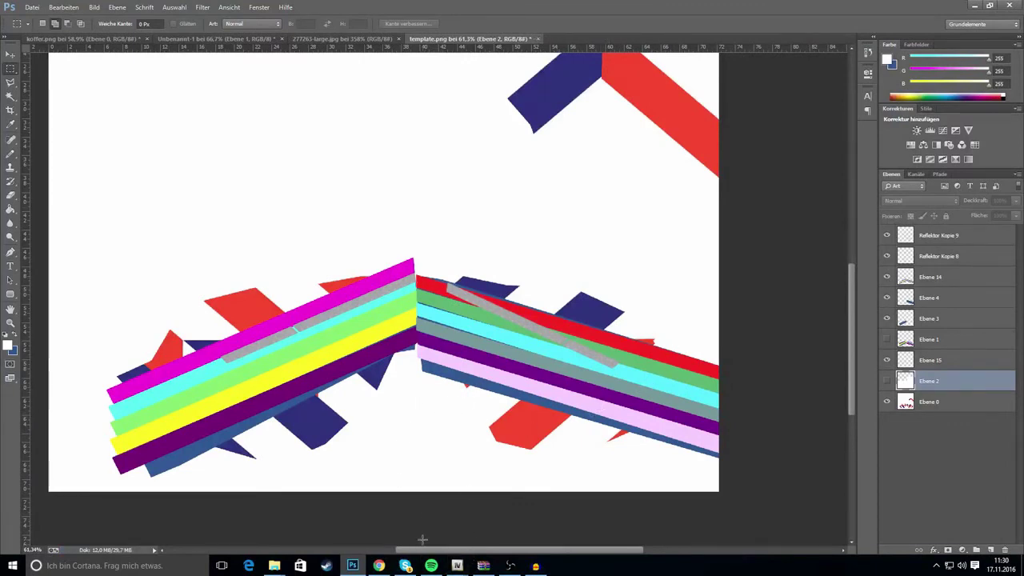
# In OpenIV, close the outdated model view, import the striped template image into policeb.ytd and save the texture dictionary.
pyautogui.moveTo(456, 566)
pyautogui.click(525, 514)
pyautogui.click(815, 41)
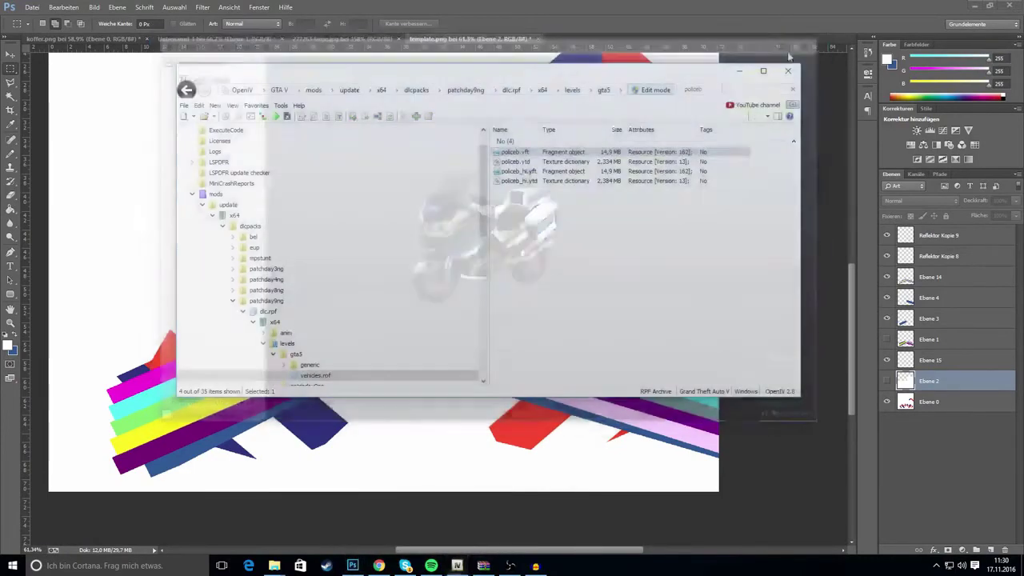
pyautogui.doubleClick(569, 163)
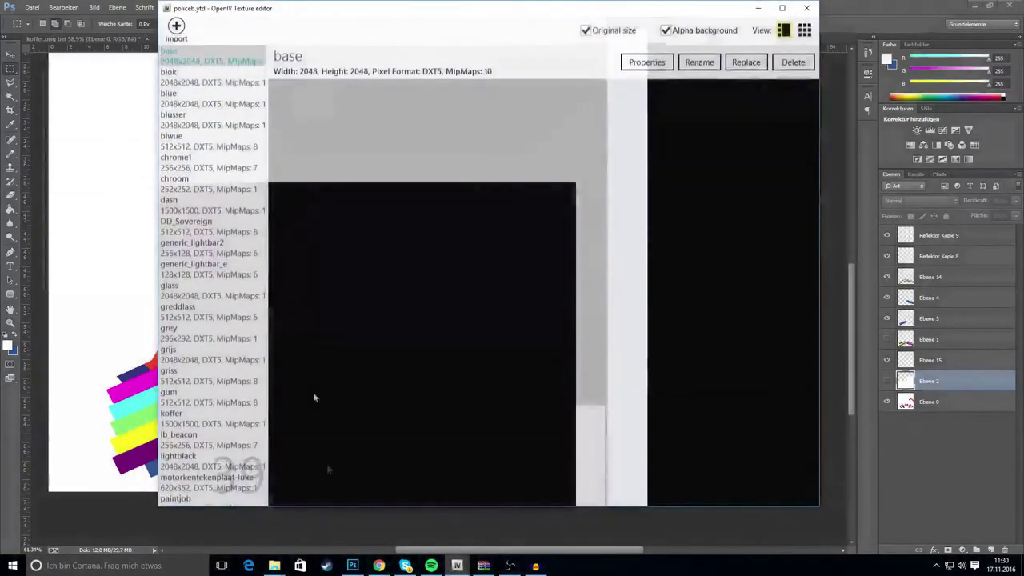
pyautogui.moveTo(274, 565)
pyautogui.click(332, 516)
pyautogui.moveTo(637, 251); pyautogui.dragTo(511, 96)
pyautogui.click(525, 317)
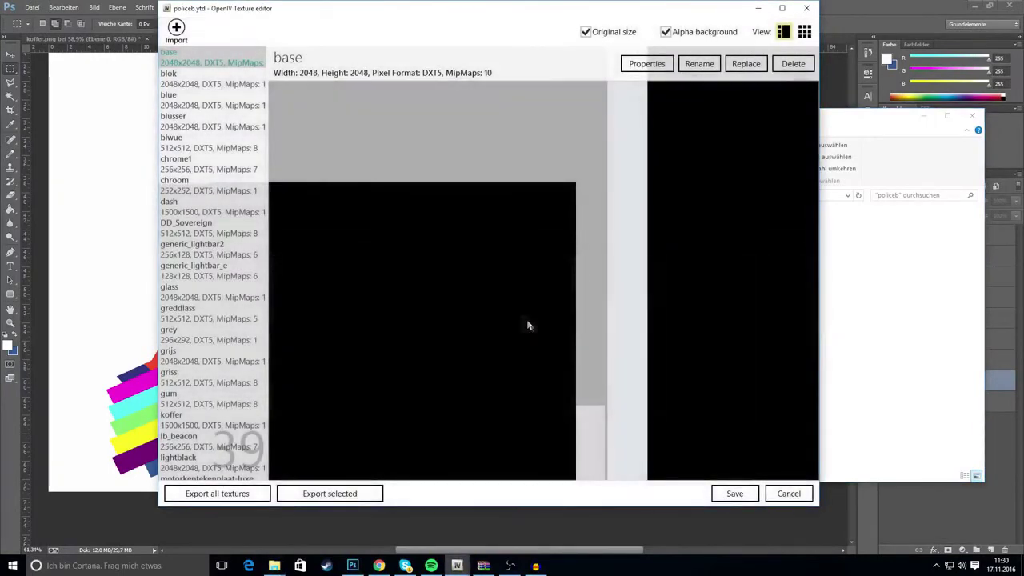
pyautogui.click(724, 495)
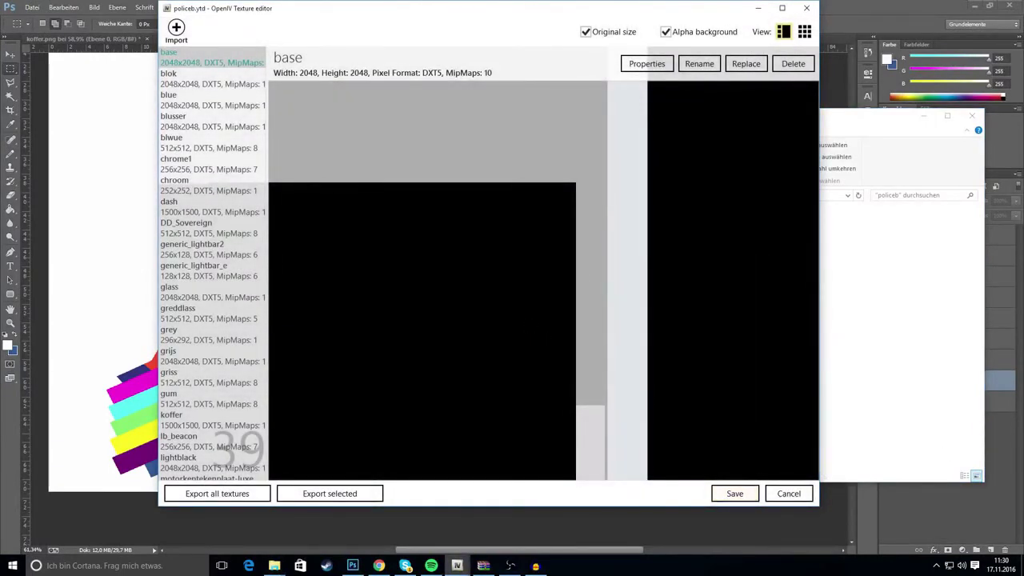
pyautogui.click(739, 497)
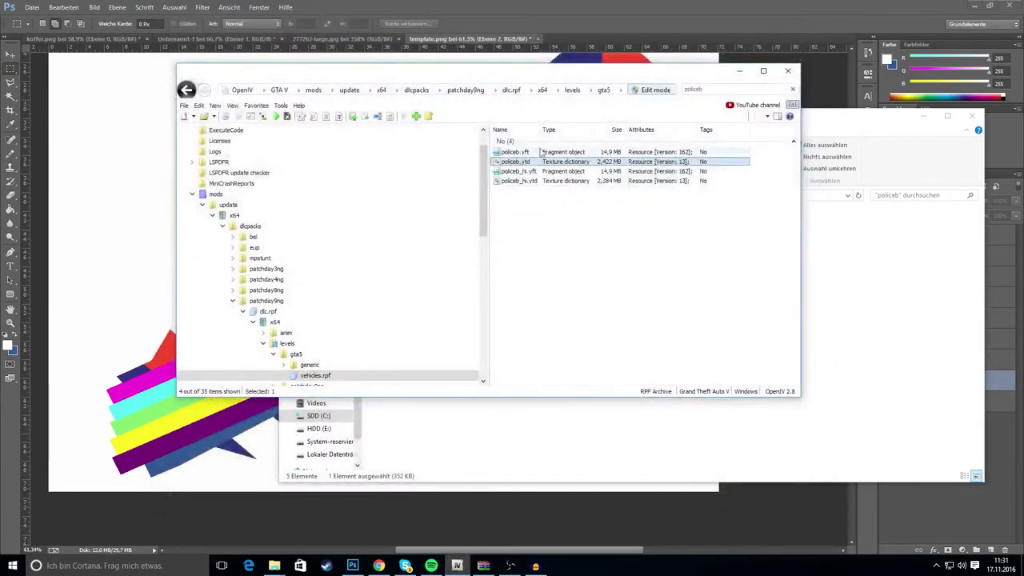
# Reopen the policeb.yft model and examine where the coloured stripes fall on both fairing sides.
pyautogui.click(538, 155)
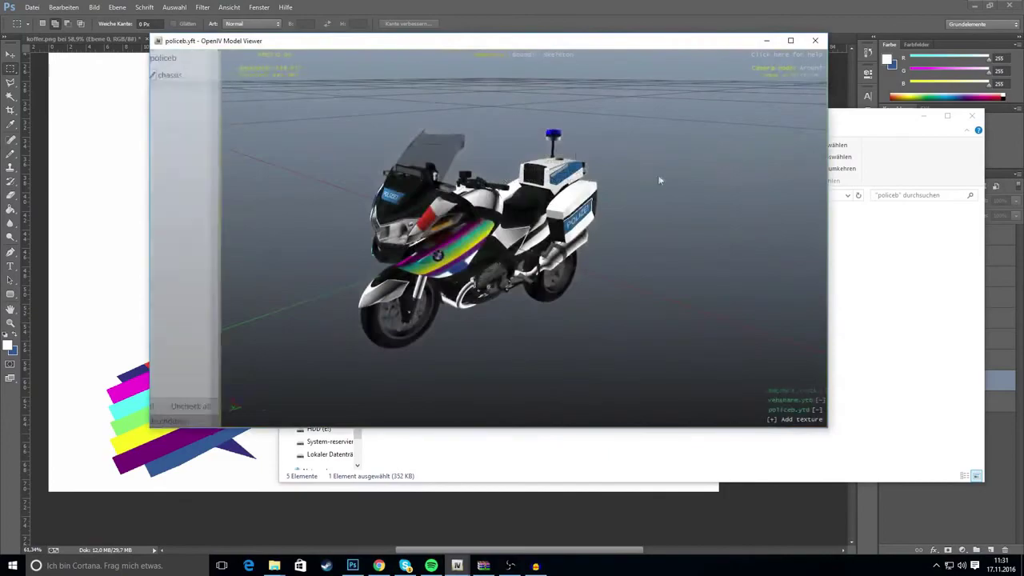
pyautogui.moveTo(711, 212); pyautogui.dragTo(648, 247)
pyautogui.scroll(5, 558, 273)
pyautogui.scroll(-2, 558, 272)
pyautogui.moveTo(557, 273); pyautogui.dragTo(656, 199)
pyautogui.moveTo(554, 238); pyautogui.dragTo(726, 220)
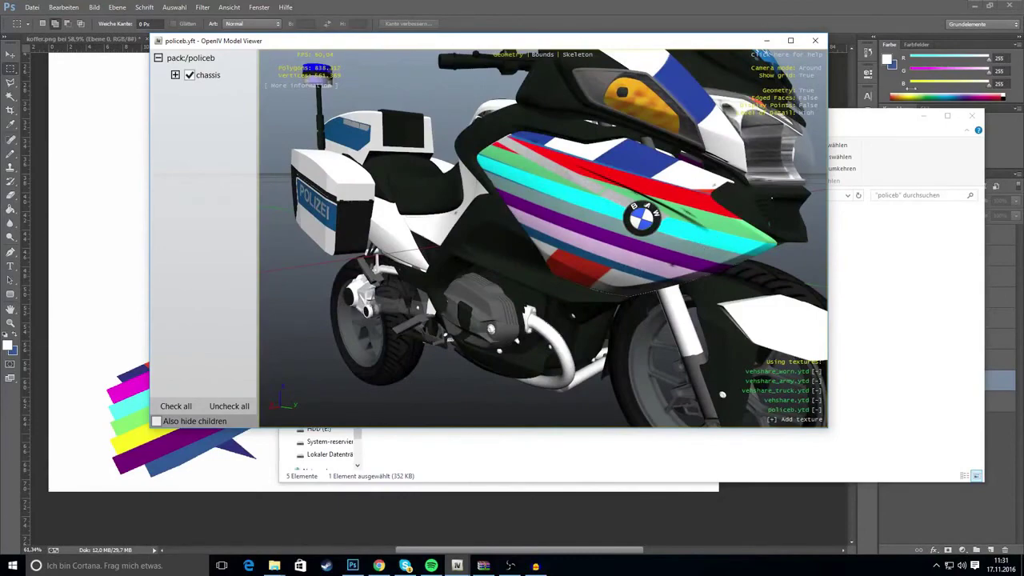
# Minimize the policeb folder window, move the model viewer aside and clear the OpenIV archive window off the template.
pyautogui.click(923, 116)
pyautogui.moveTo(648, 42); pyautogui.dragTo(1023, 60)
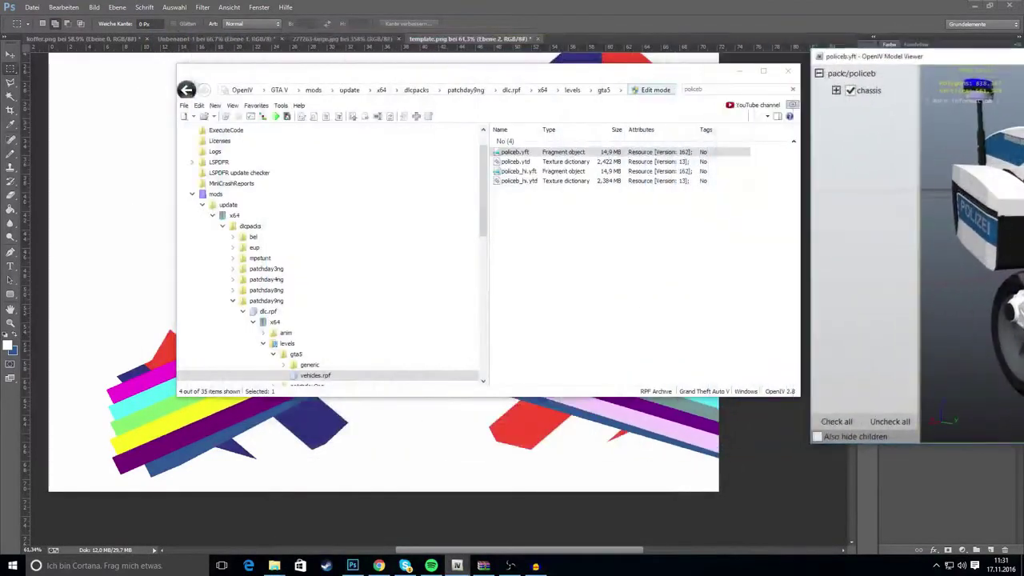
pyautogui.click(787, 71)
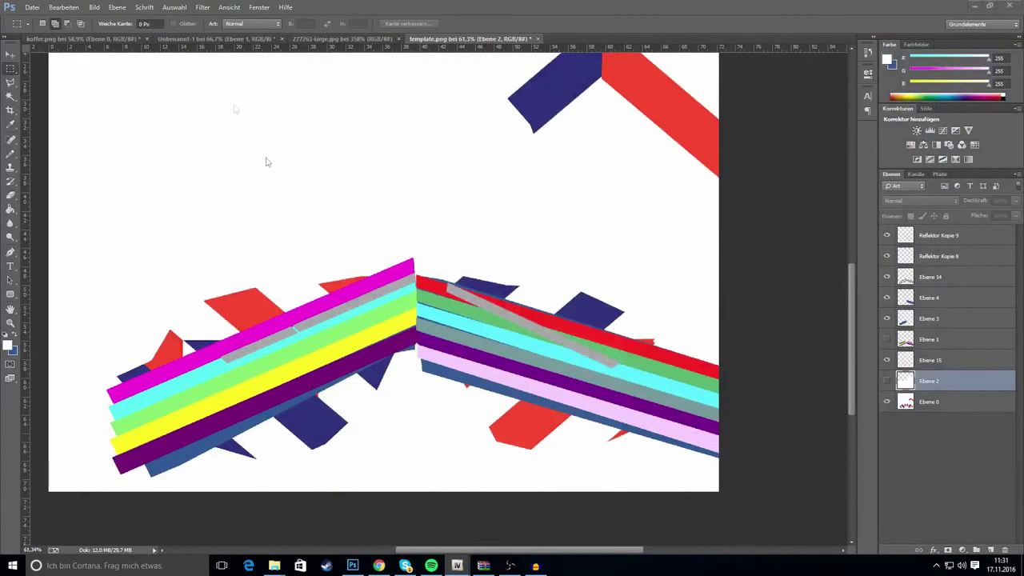
# Compare the blue fairing area in the reference photo 277263-large.jpg with the striped template.
pyautogui.click(342, 38)
pyautogui.scroll(-3, 375, 218)
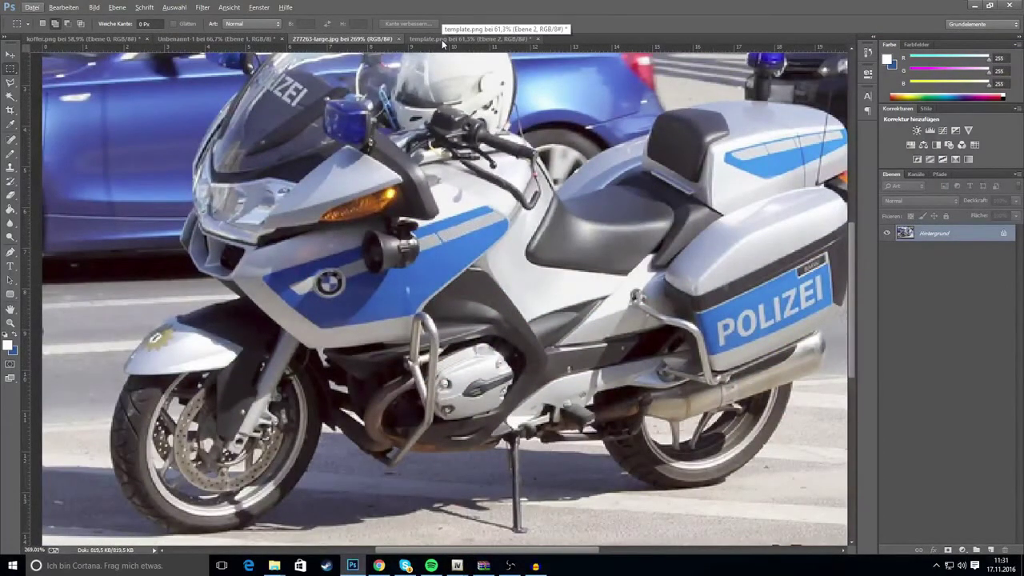
pyautogui.click(443, 38)
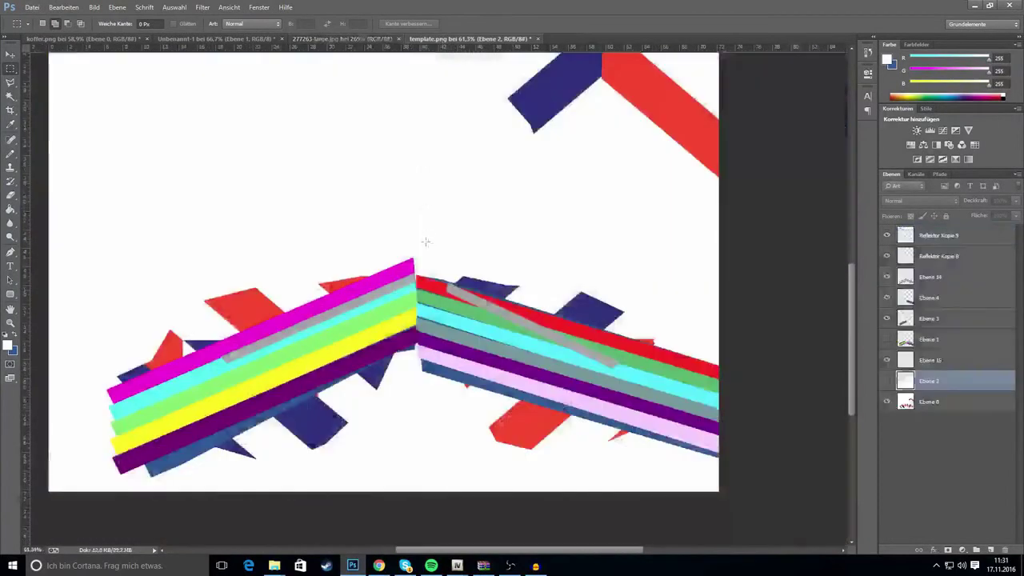
pyautogui.scroll(4, 646, 354)
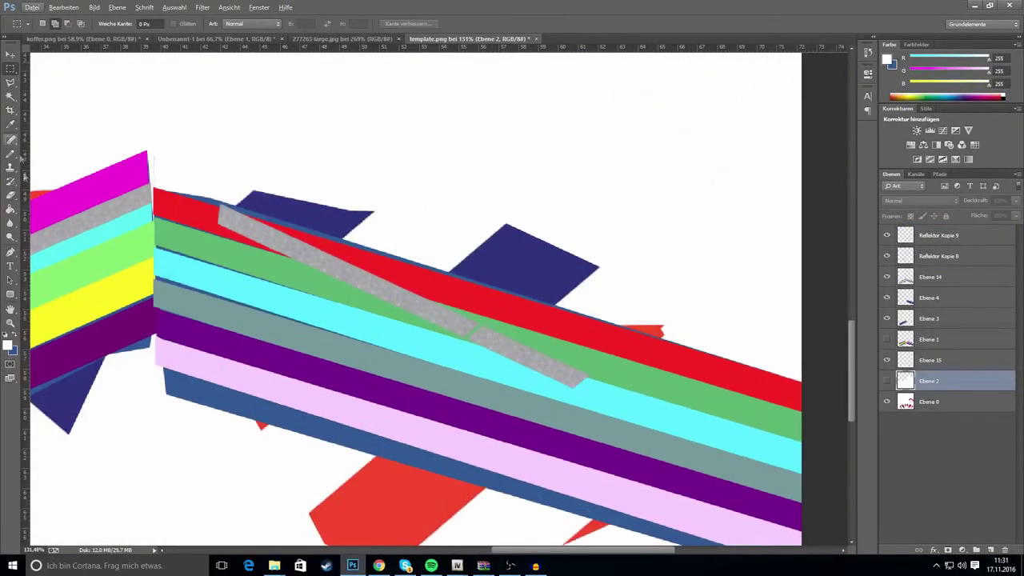
pyautogui.click(10, 83)
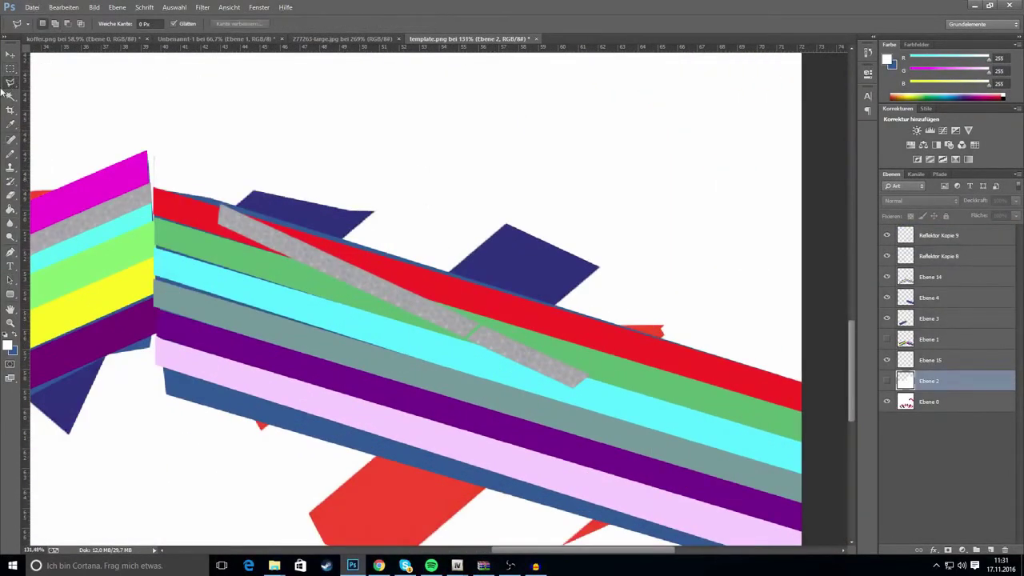
pyautogui.click(347, 38)
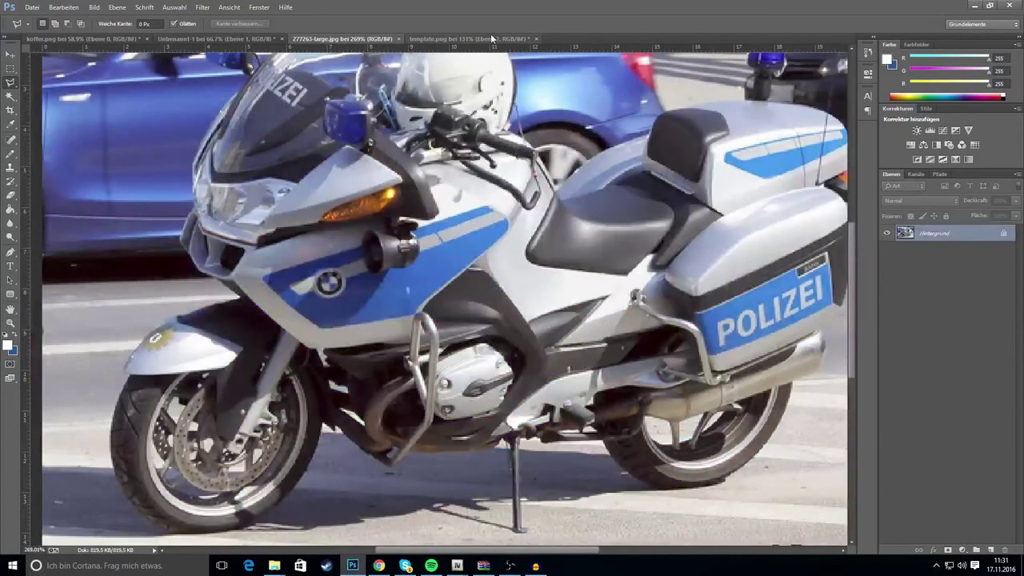
pyautogui.click(491, 38)
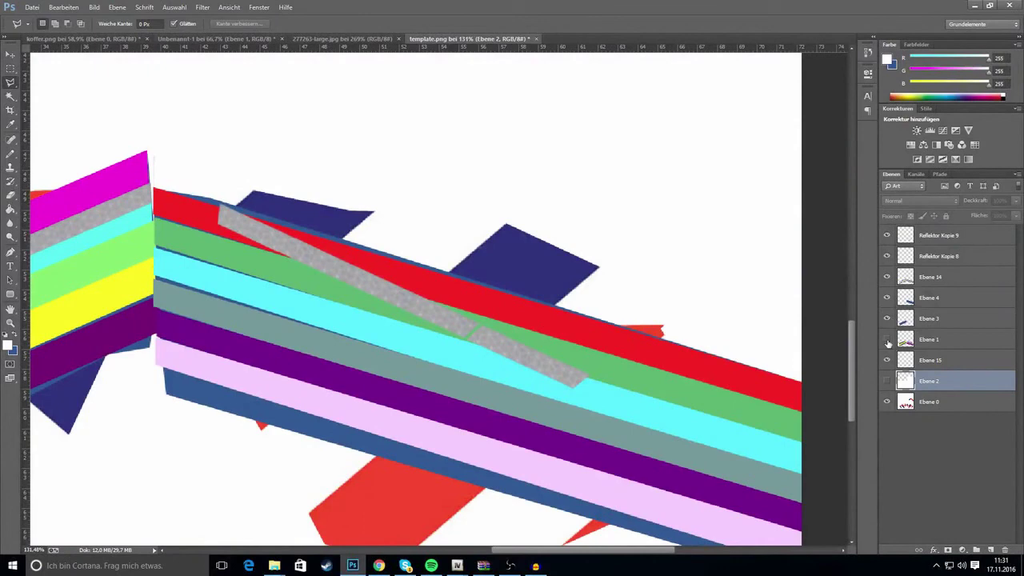
# Hide layer Ebene 14 and outline a smaller area with a curved outer end on the right blue shape using the Polygonal Lasso.
pyautogui.click(886, 340)
pyautogui.click(886, 339)
pyautogui.click(886, 276)
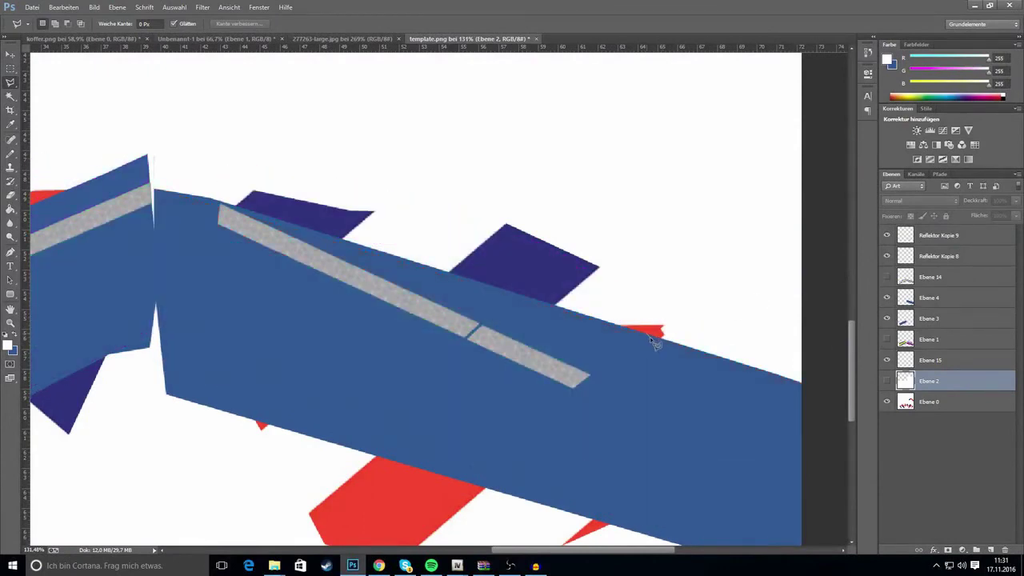
pyautogui.moveTo(656, 347); pyautogui.dragTo(660, 373)
pyautogui.moveTo(607, 496)
pyautogui.mouseDown()
pyautogui.moveTo(454, 463)
pyautogui.moveTo(301, 386)
pyautogui.moveTo(160, 366)
pyautogui.mouseUp()
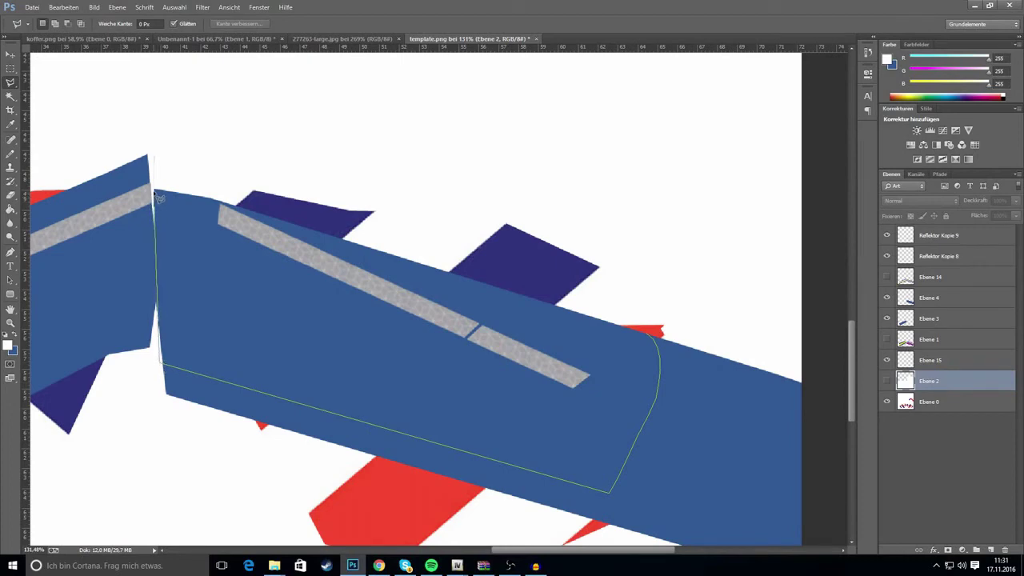
pyautogui.moveTo(158, 188)
pyautogui.mouseDown()
pyautogui.moveTo(448, 224)
pyautogui.moveTo(651, 339)
pyautogui.mouseUp()
# Invert the selection, delete the surplus blue on layer Ebene 4 outside the outline, and deselect.
pyautogui.click(959, 306)
pyautogui.click(947, 323)
pyautogui.click(932, 301)
pyautogui.click(173, 7)
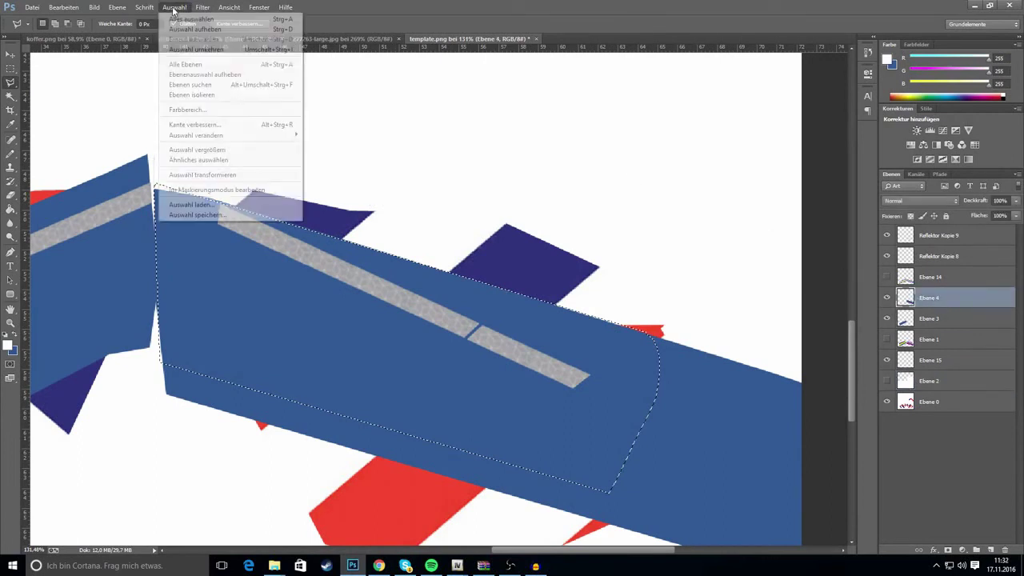
pyautogui.click(192, 49)
pyautogui.press('Delete')
pyautogui.click(578, 324)
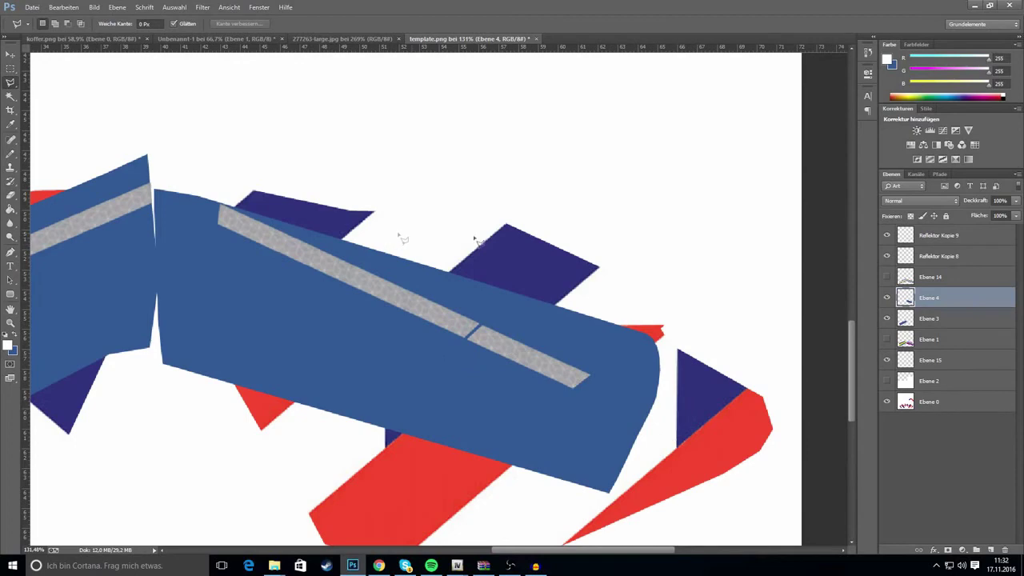
# Check the trimmed right blue shape against the fairing in the reference photo.
pyautogui.scroll(-5, 717, 340)
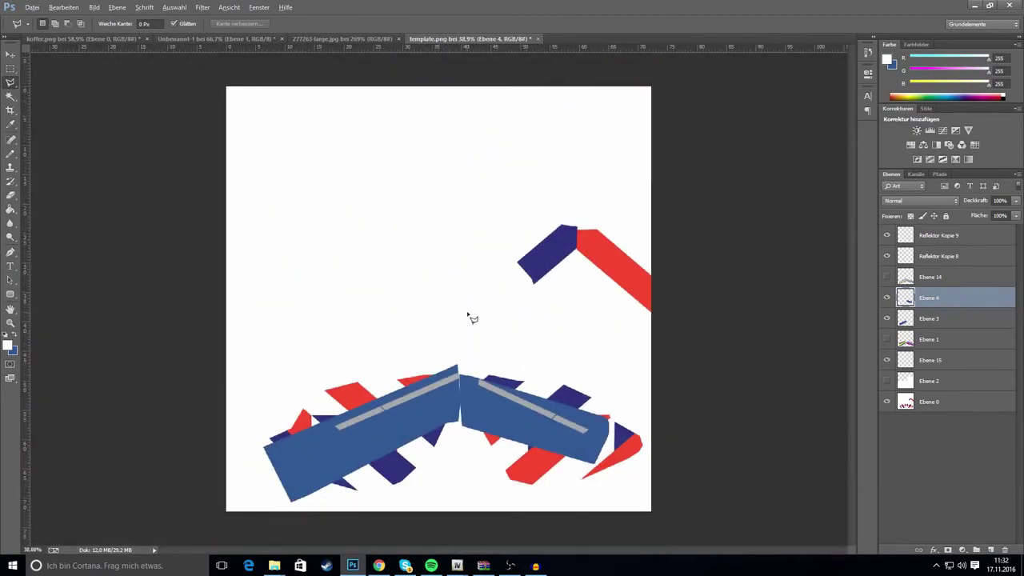
pyautogui.scroll(3, 469, 315)
pyautogui.click(323, 38)
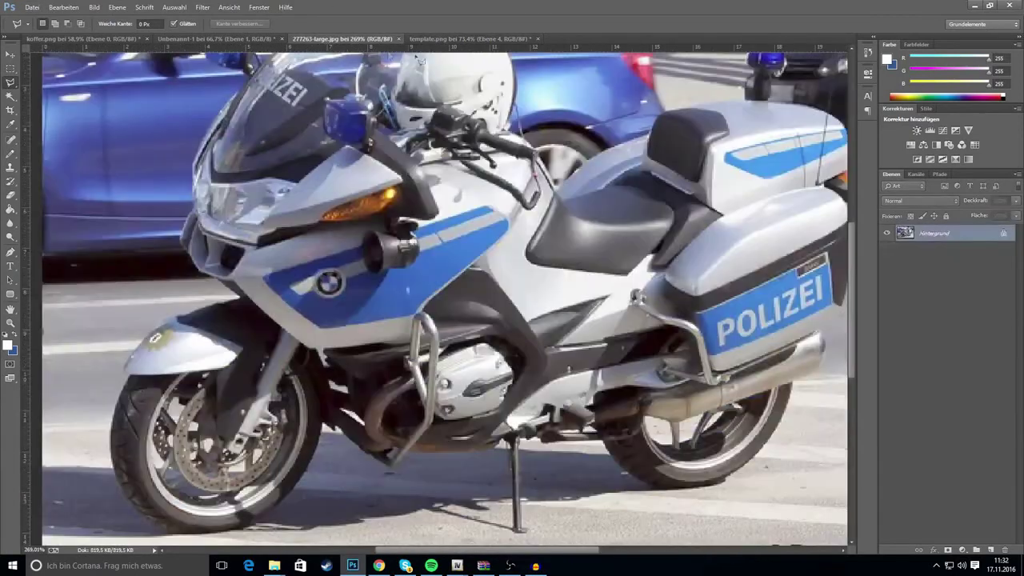
pyautogui.click(497, 38)
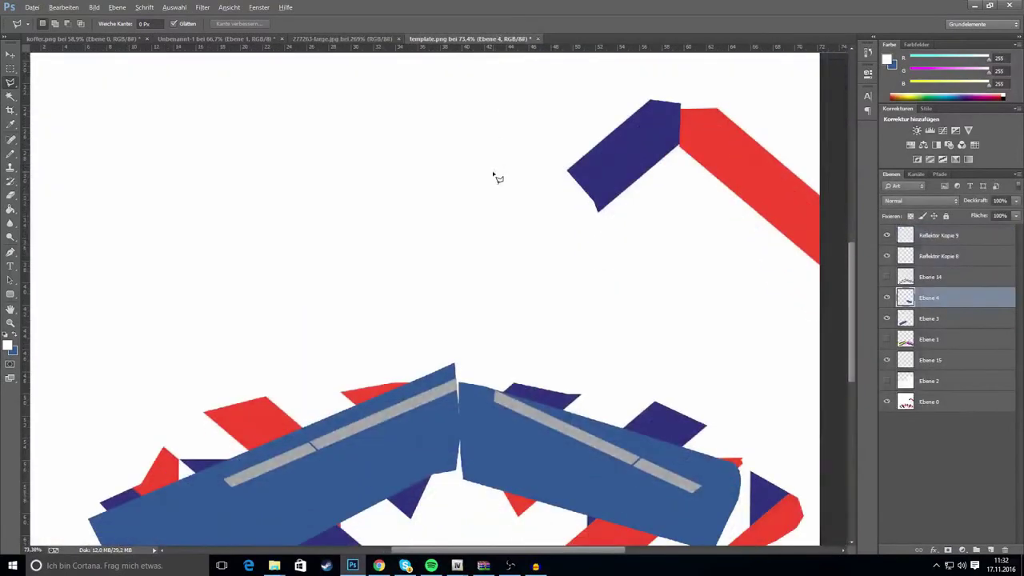
# Step backward and forward through the edit history to compare the right blue shape before and after its trim.
pyautogui.scroll(-2, 521, 247)
pyautogui.scroll(3, 528, 308)
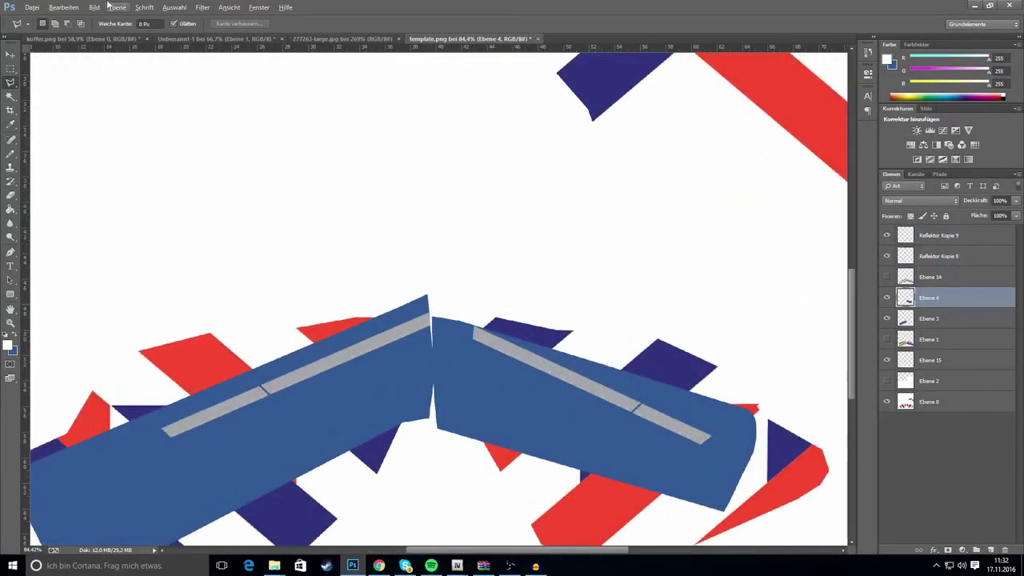
pyautogui.click(60, 9)
pyautogui.click(73, 40)
pyautogui.click(67, 7)
pyautogui.click(73, 39)
pyautogui.click(59, 8)
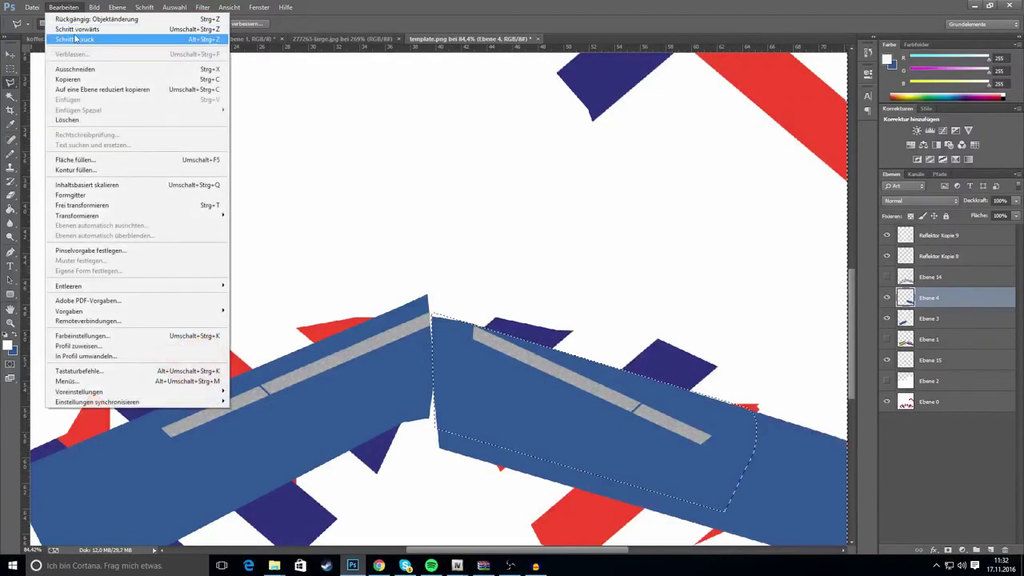
pyautogui.click(75, 29)
pyautogui.click(64, 7)
pyautogui.click(73, 30)
pyautogui.click(71, 8)
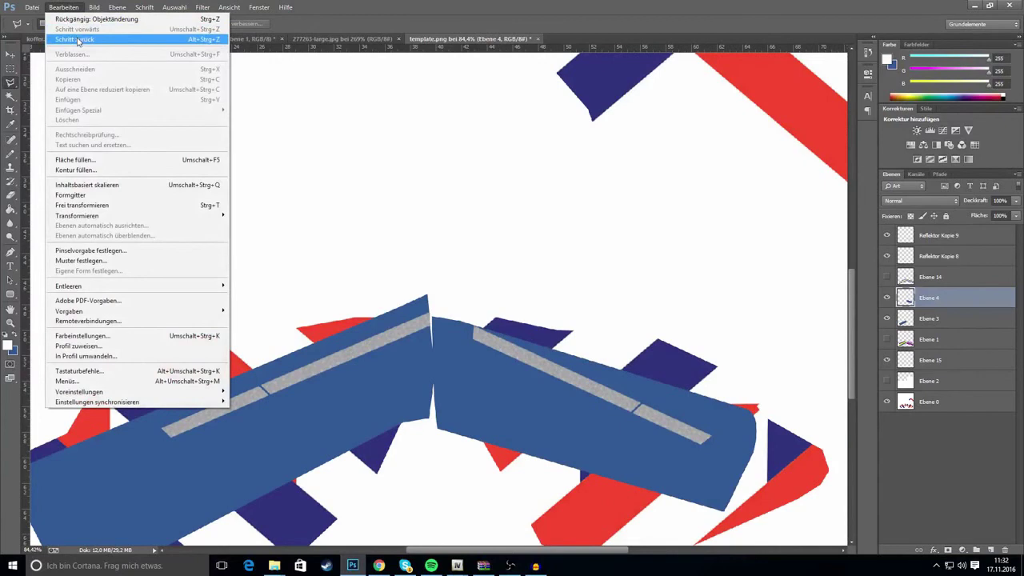
pyautogui.click(77, 40)
pyautogui.click(64, 7)
pyautogui.click(77, 39)
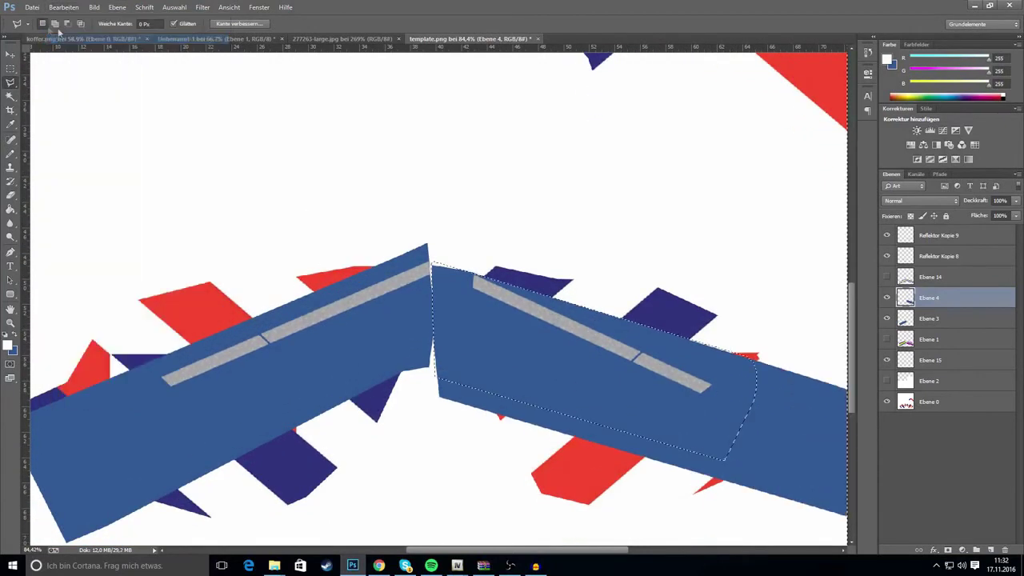
pyautogui.click(64, 7)
pyautogui.click(77, 40)
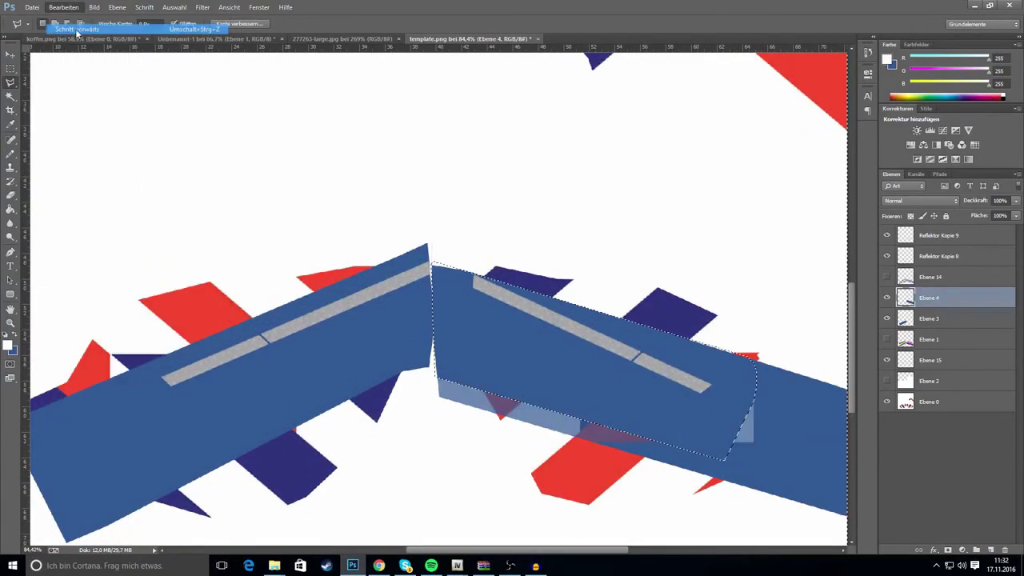
pyautogui.click(529, 342)
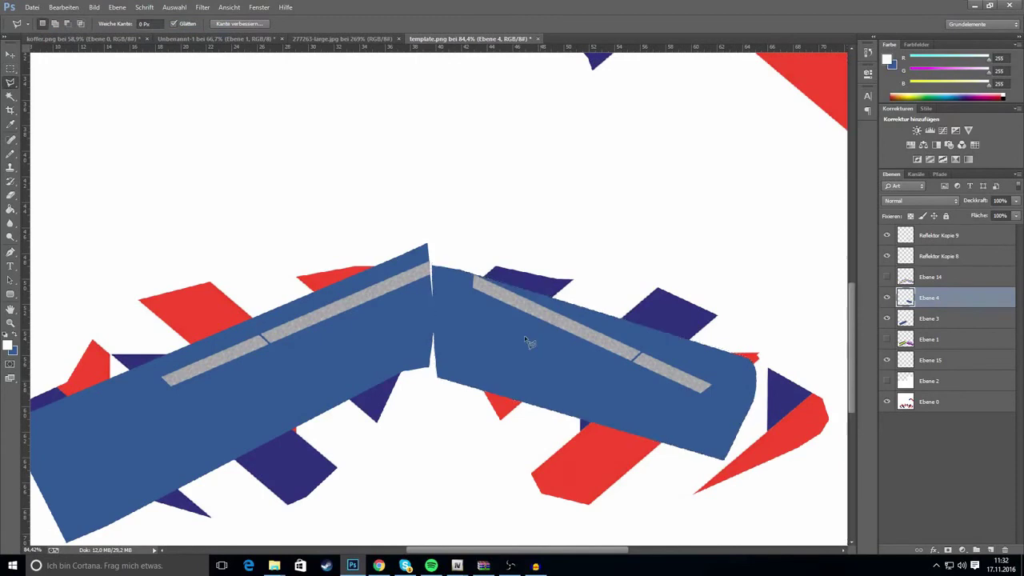
pyautogui.press('Escape')
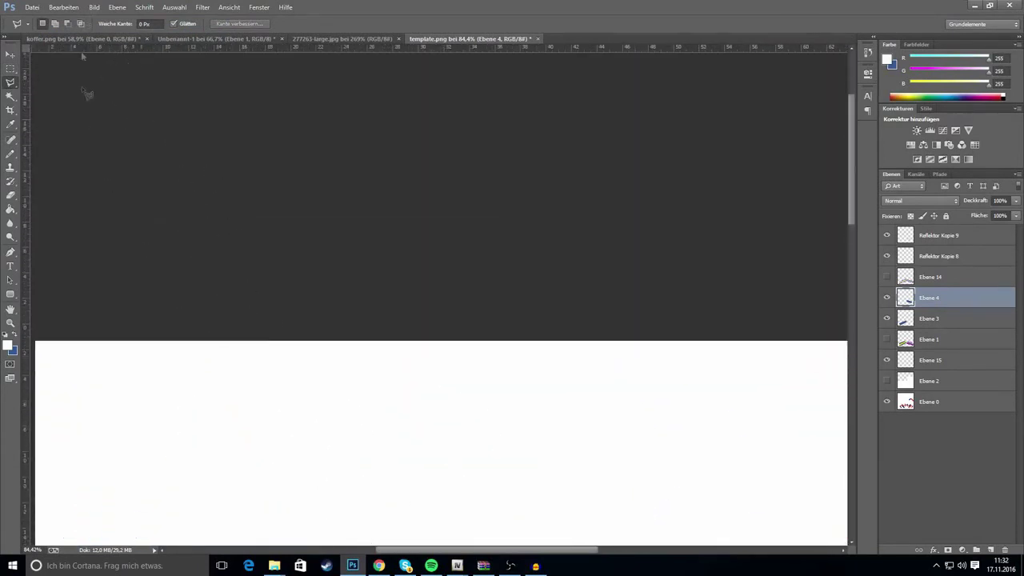
# Step back to restore the selection, try moving the right blue shape on layer Ebene 4 slightly, and undo the move.
pyautogui.click(64, 7)
pyautogui.click(78, 40)
pyautogui.scroll(-10, 610, 367)
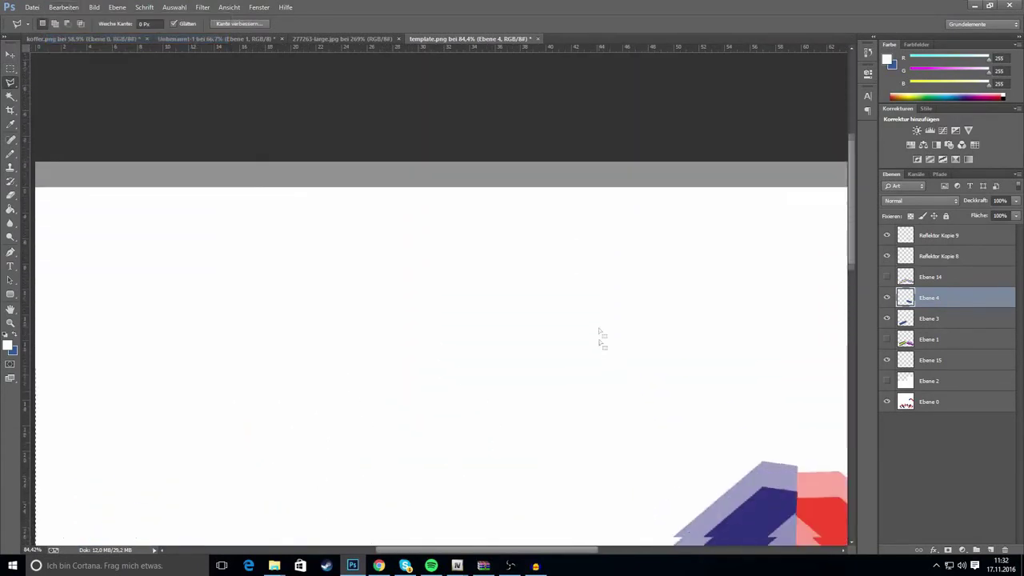
pyautogui.scroll(-5, 567, 432)
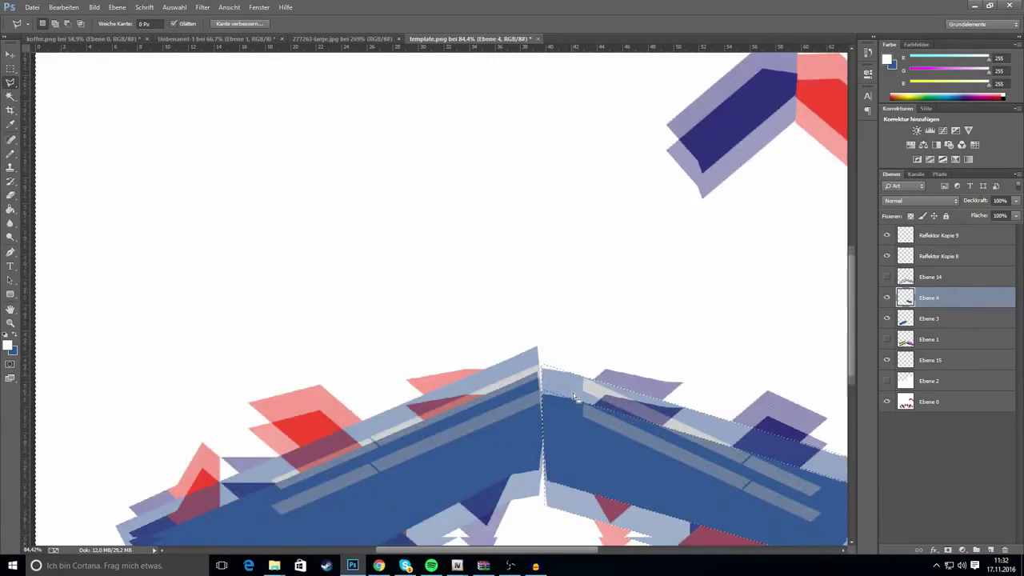
pyautogui.click(10, 55)
pyautogui.moveTo(663, 389)
pyautogui.mouseDown()
pyautogui.moveTo(687, 385)
pyautogui.moveTo(676, 376)
pyautogui.mouseUp()
pyautogui.click(63, 7)
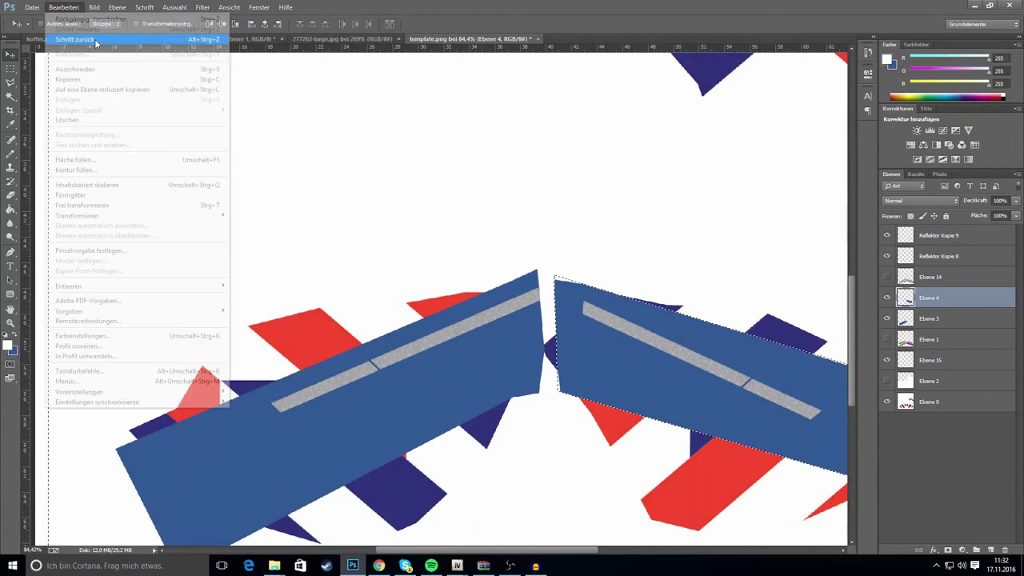
pyautogui.click(88, 39)
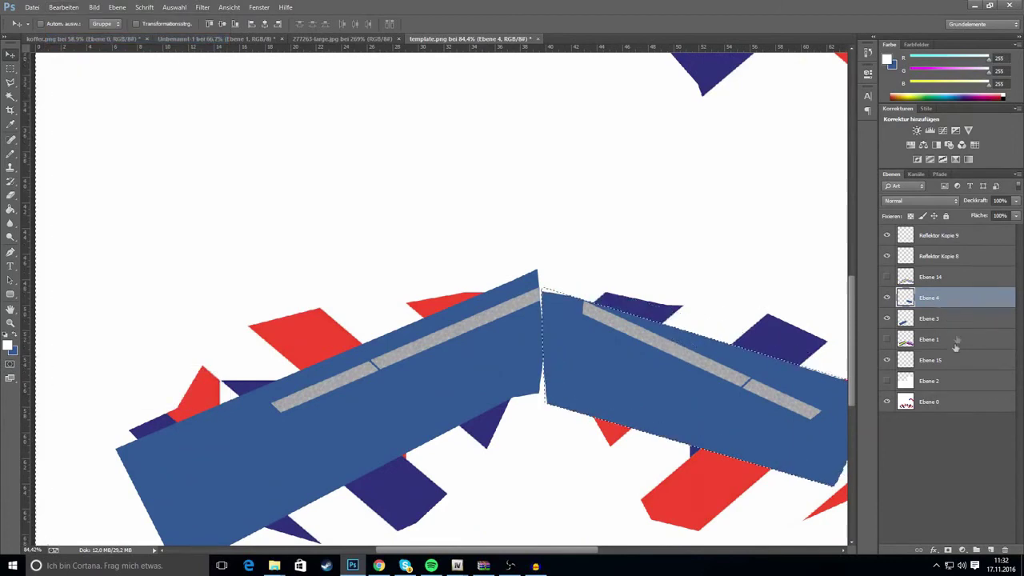
# Select layer Ebene 3, try another slight move within the active selection, undo it, and deselect.
pyautogui.click(977, 321)
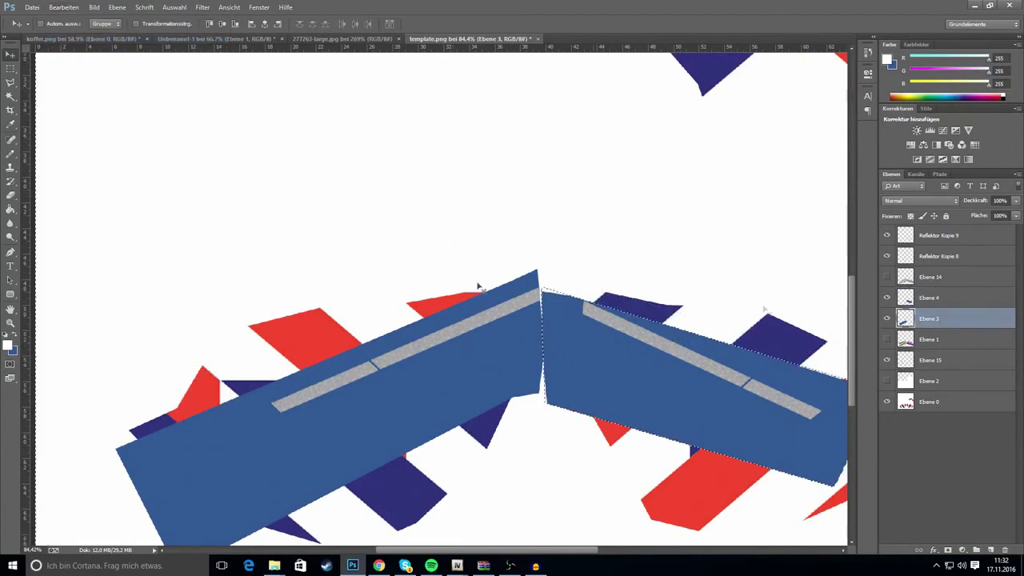
pyautogui.click(12, 83)
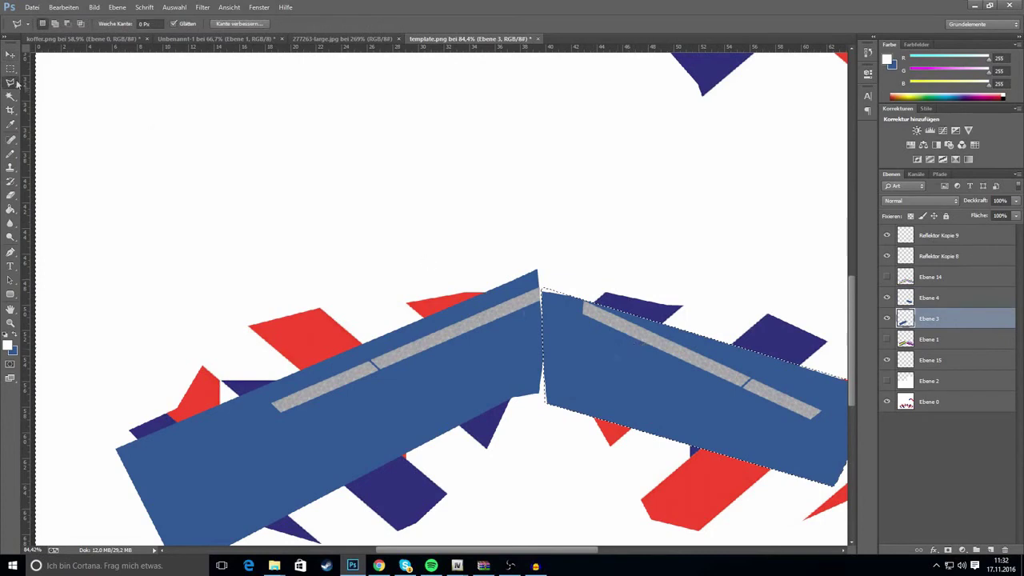
pyautogui.press('v')
pyautogui.moveTo(585, 342); pyautogui.dragTo(571, 336)
pyautogui.click(63, 7)
pyautogui.click(150, 39)
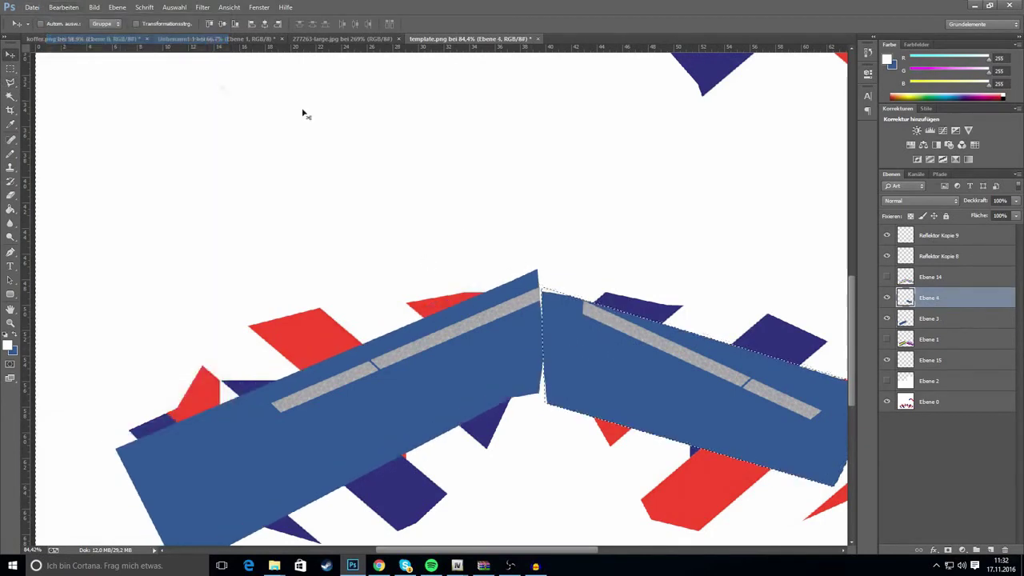
pyautogui.click(8, 83)
pyautogui.hotkey('ctrl', 'd')
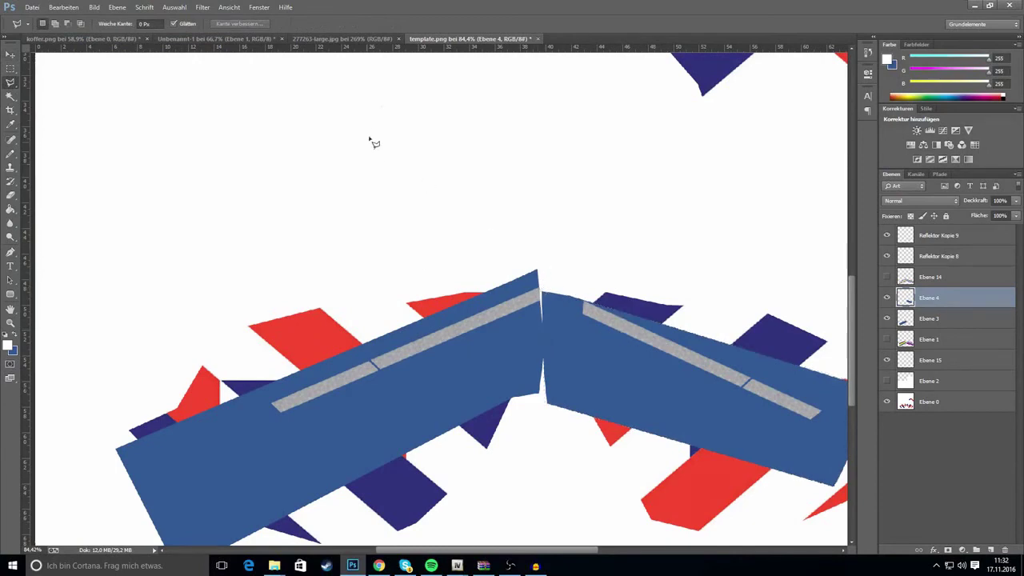
# Check the reference photo, and outline a smaller area with a curved outer end on the left blue shape of layer Ebene 3 using the Polygonal Lasso.
pyautogui.click(369, 39)
pyautogui.click(446, 40)
pyautogui.scroll(-3, 616, 338)
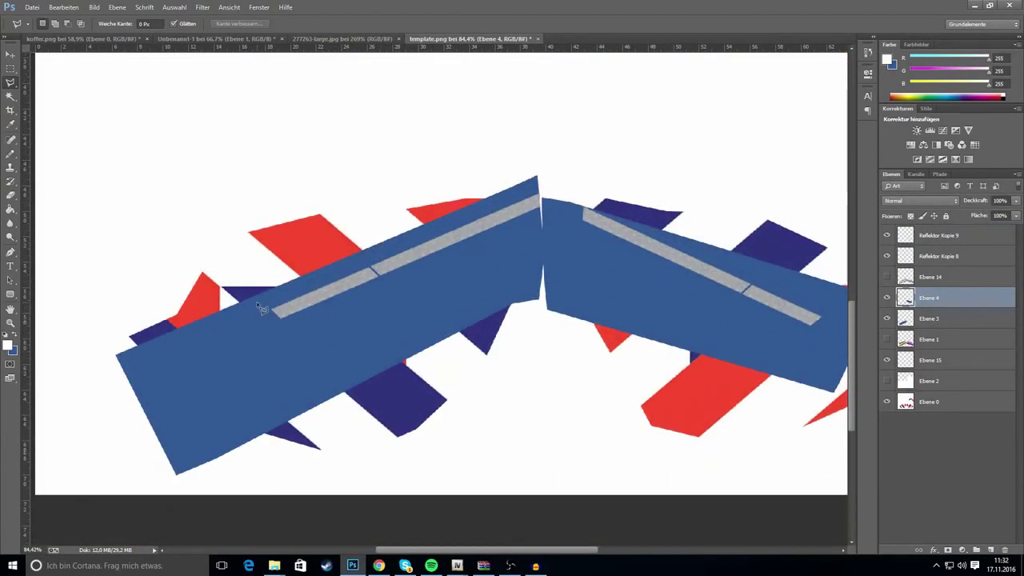
pyautogui.click(896, 322)
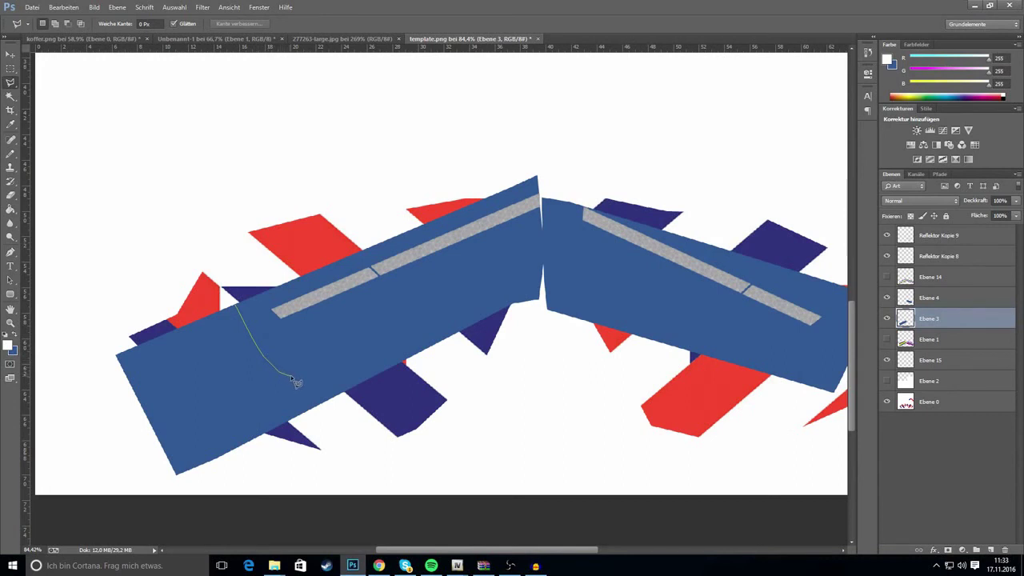
pyautogui.moveTo(297, 377)
pyautogui.mouseDown()
pyautogui.moveTo(469, 277)
pyautogui.moveTo(557, 255)
pyautogui.moveTo(544, 256)
pyautogui.moveTo(547, 163)
pyautogui.moveTo(547, 176)
pyautogui.moveTo(547, 166)
pyautogui.moveTo(361, 229)
pyautogui.moveTo(206, 317)
pyautogui.moveTo(238, 307)
pyautogui.mouseUp()
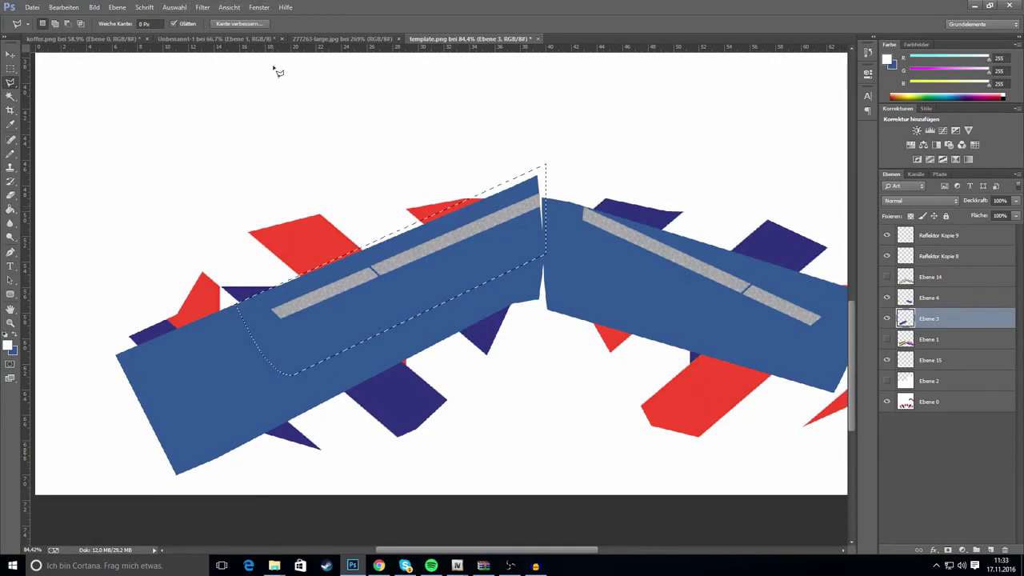
# Try deleting the blue inside the outline on layer Ebene 3, and undo the deletion.
pyautogui.press('Delete')
pyautogui.click(72, 7)
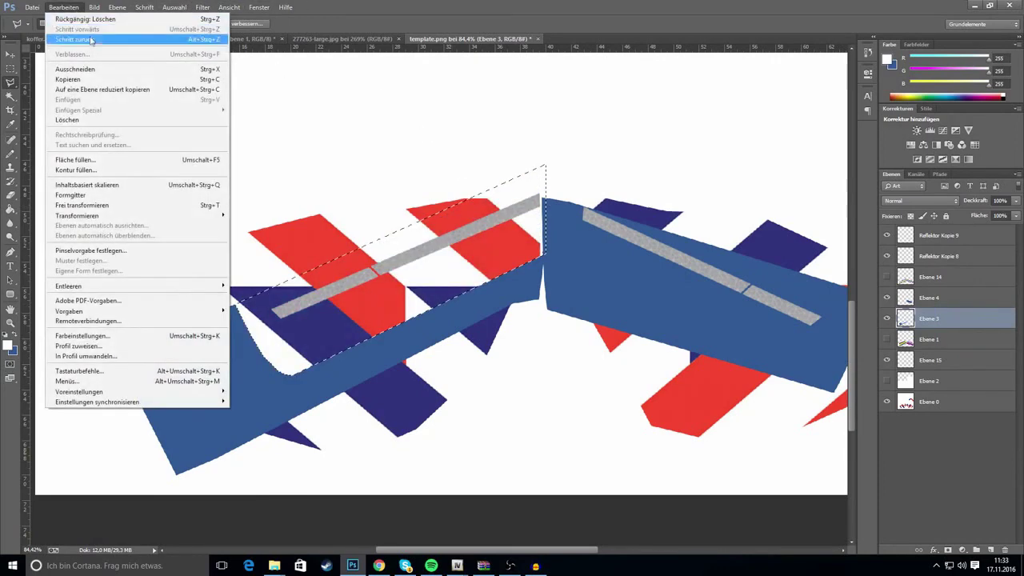
pyautogui.click(96, 39)
# Invert the selection, delete the surplus blue on layer Ebene 3 outside the outline, and deselect.
pyautogui.click(173, 7)
pyautogui.click(188, 52)
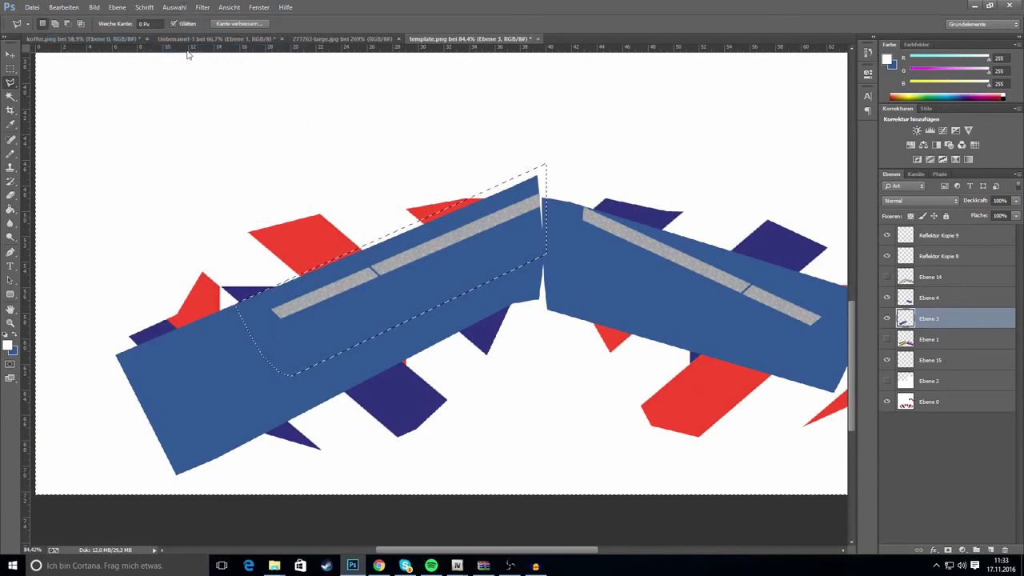
pyautogui.press('Delete')
pyautogui.hotkey('ctrl', 'd')
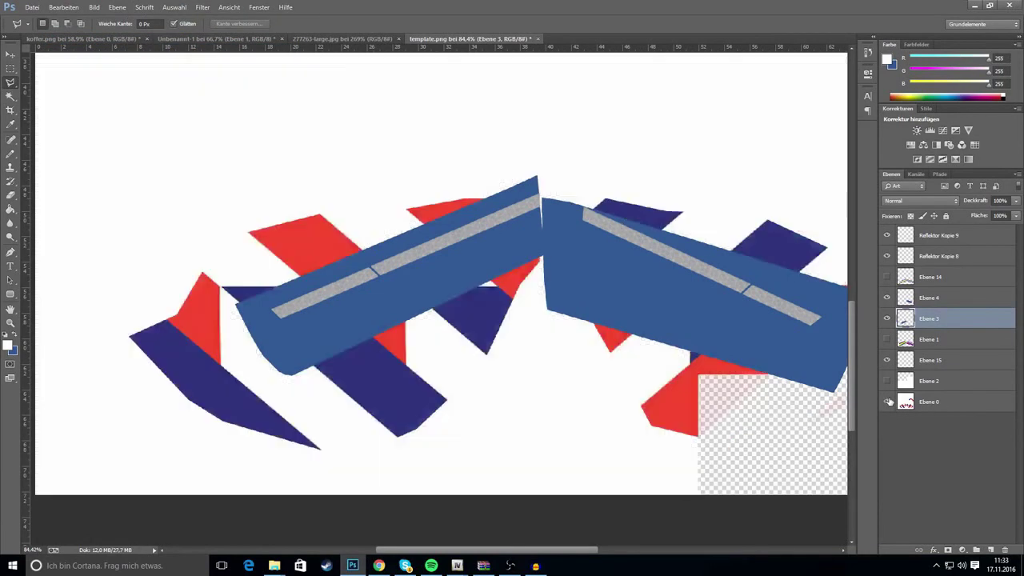
# Show layer Ebene 2 to cover the coloured stripes, and save the livery as a PNG replacing template.png in the policeb folder.
pyautogui.click(887, 380)
pyautogui.scroll(-5, 652, 392)
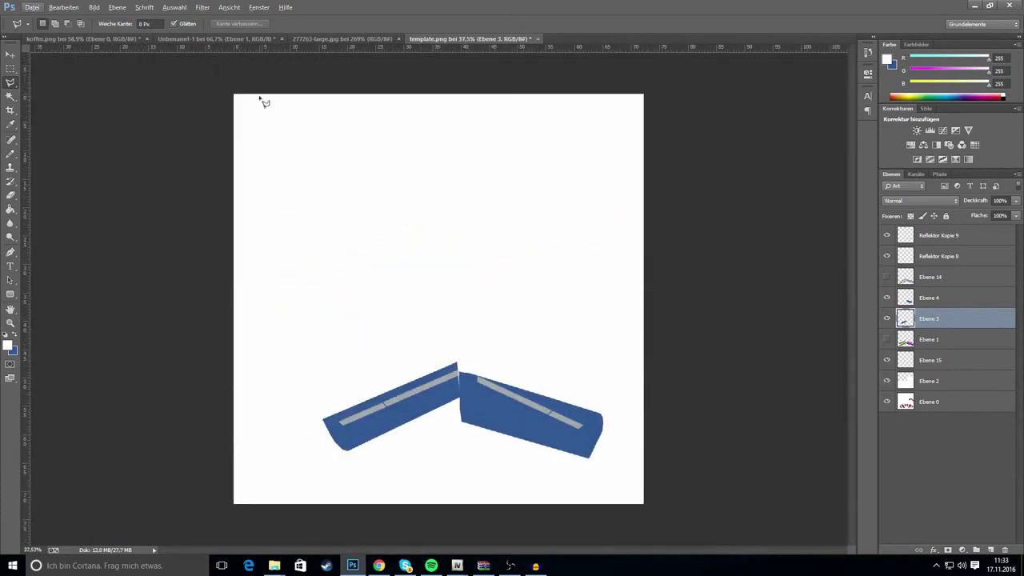
pyautogui.click(30, 7)
pyautogui.click(48, 133)
pyautogui.click(518, 294)
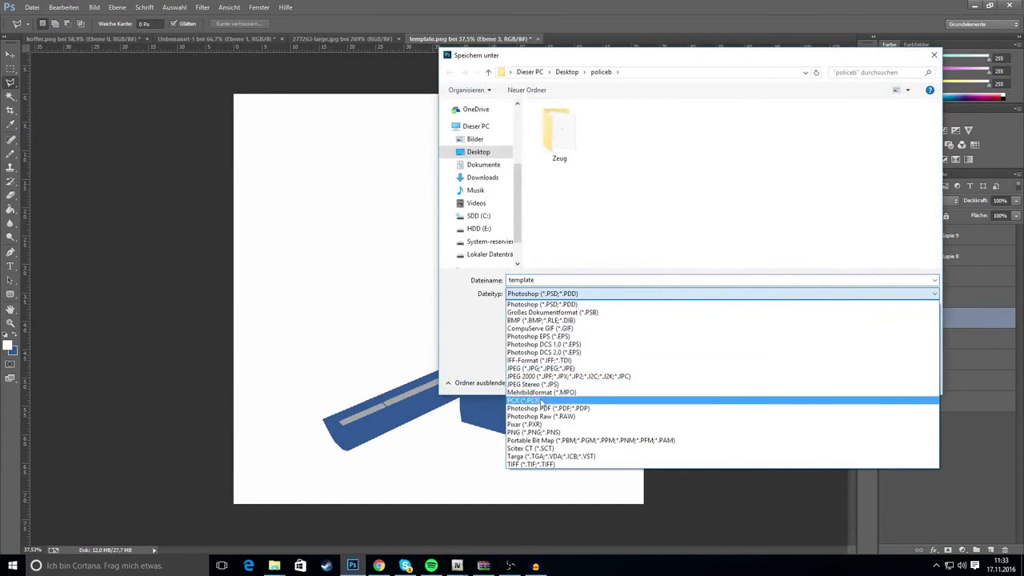
pyautogui.click(535, 436)
pyautogui.click(854, 381)
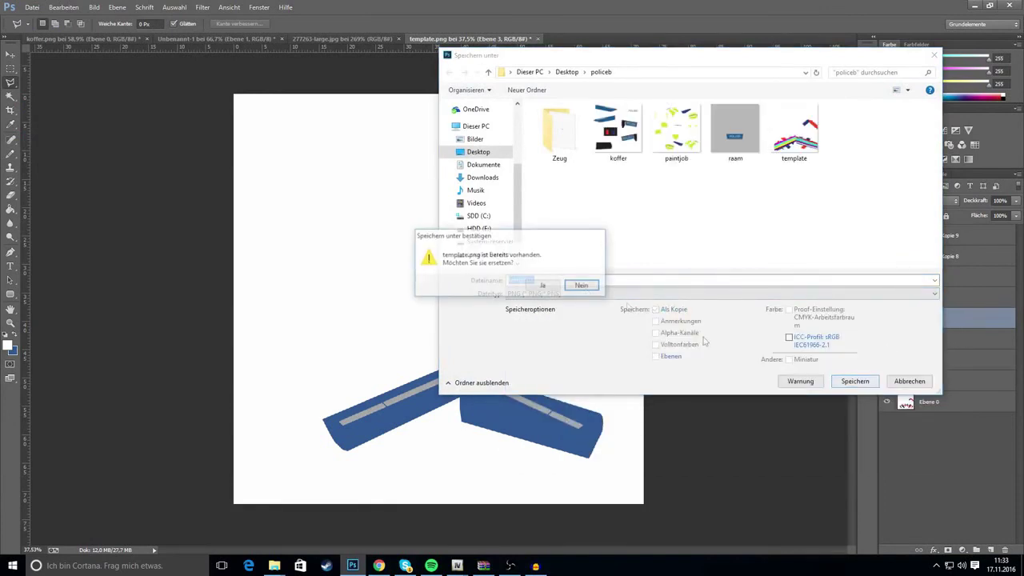
pyautogui.click(534, 285)
pyautogui.click(532, 176)
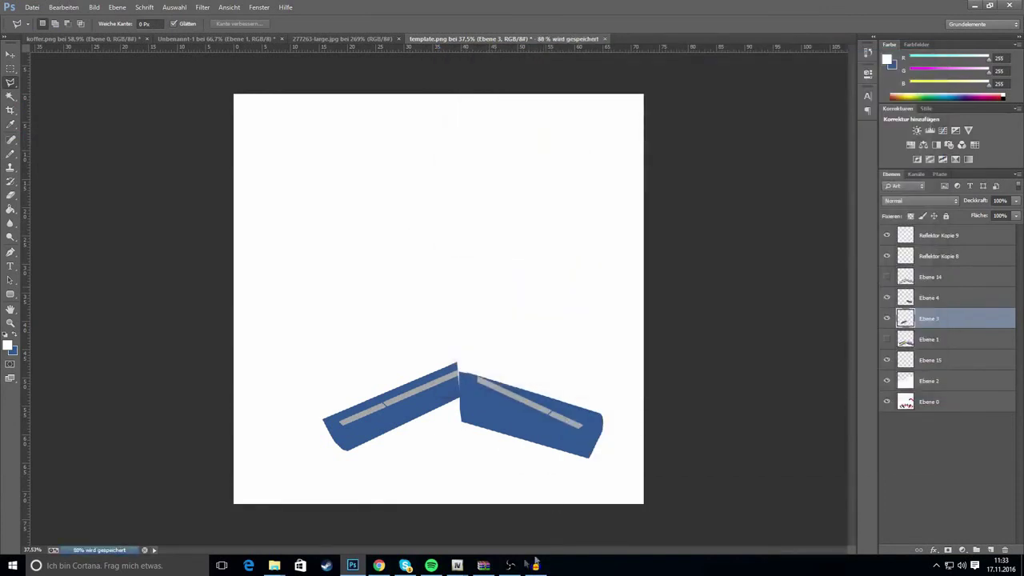
# Switch to OpenIV, import template.png from the policeb folder into policeb.ytd with automatic mipmaps and texture format, and save the dictionary.
pyautogui.moveTo(457, 566)
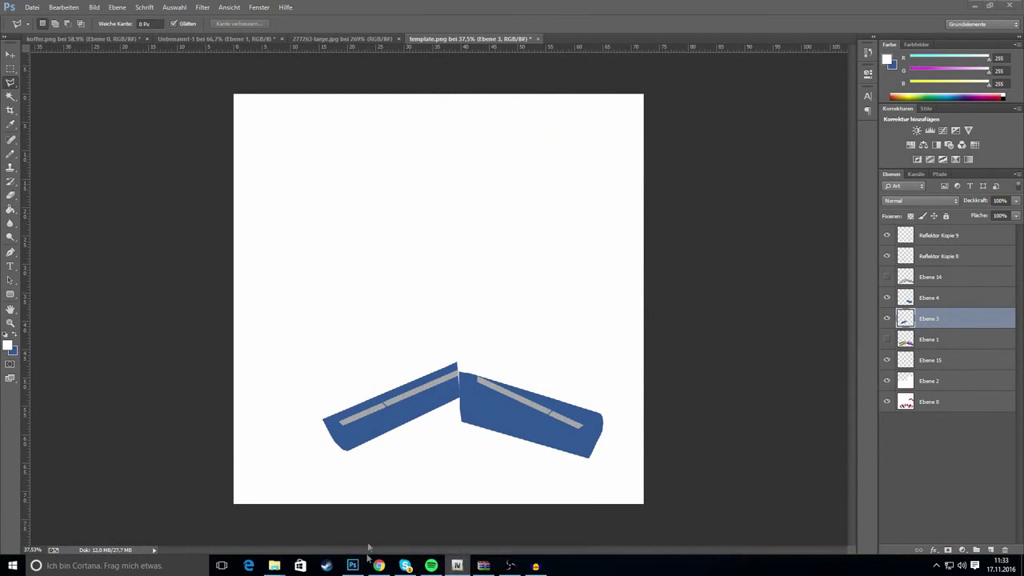
pyautogui.click(274, 565)
pyautogui.click(332, 514)
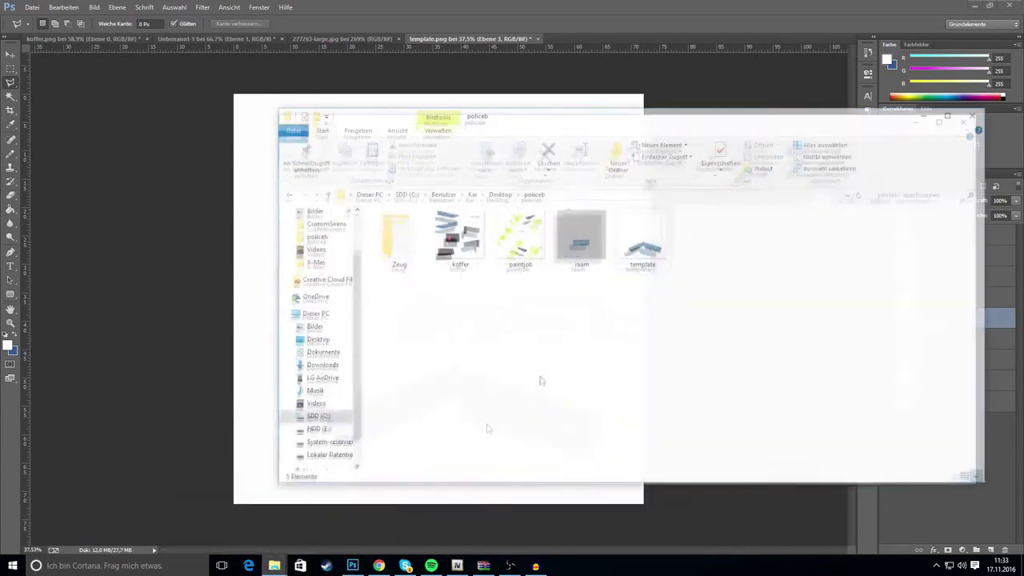
pyautogui.click(456, 565)
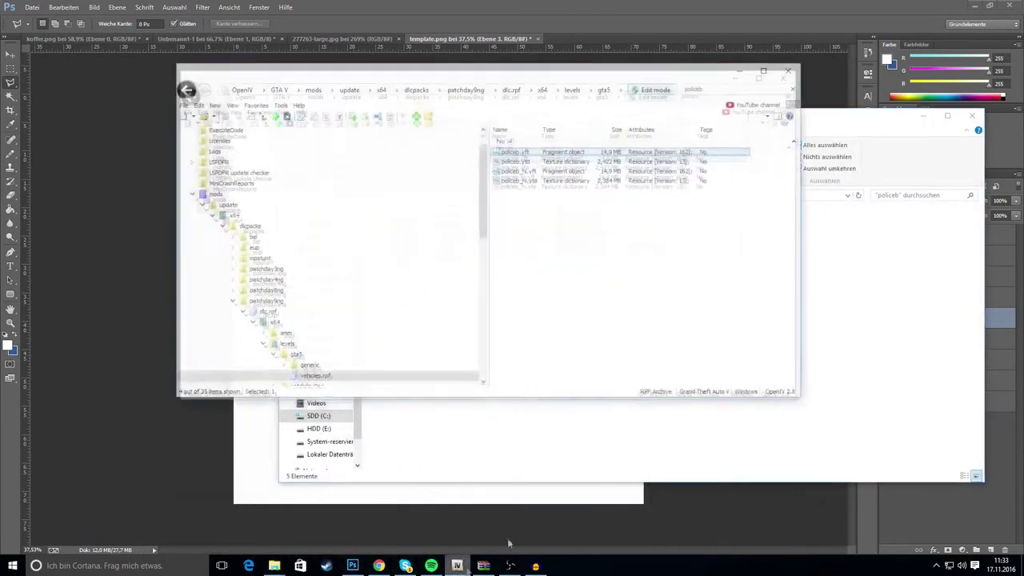
pyautogui.click(556, 161)
pyautogui.doubleClick(556, 161)
pyautogui.click(959, 291)
pyautogui.moveTo(649, 240); pyautogui.dragTo(537, 94)
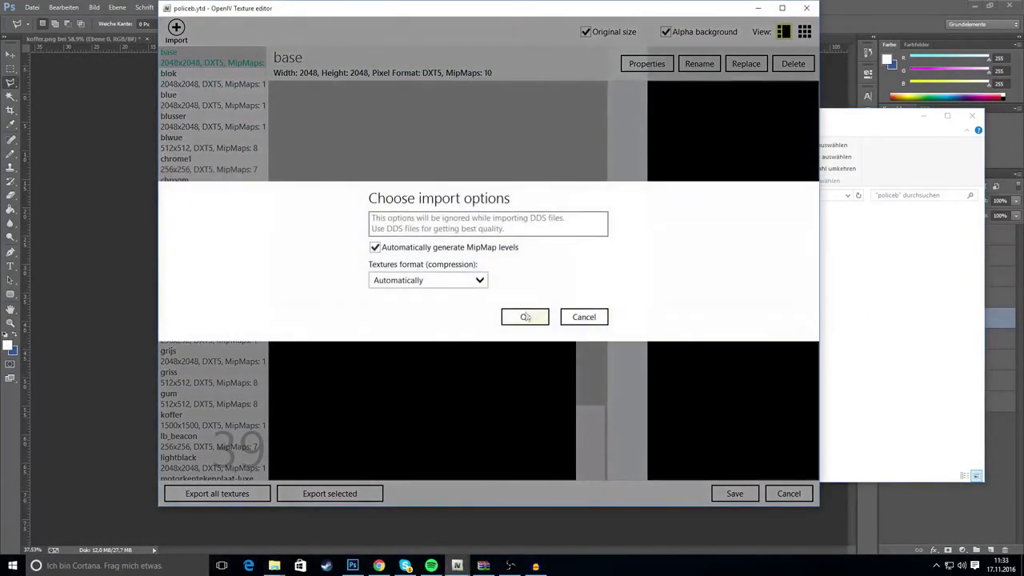
pyautogui.click(519, 318)
pyautogui.click(734, 493)
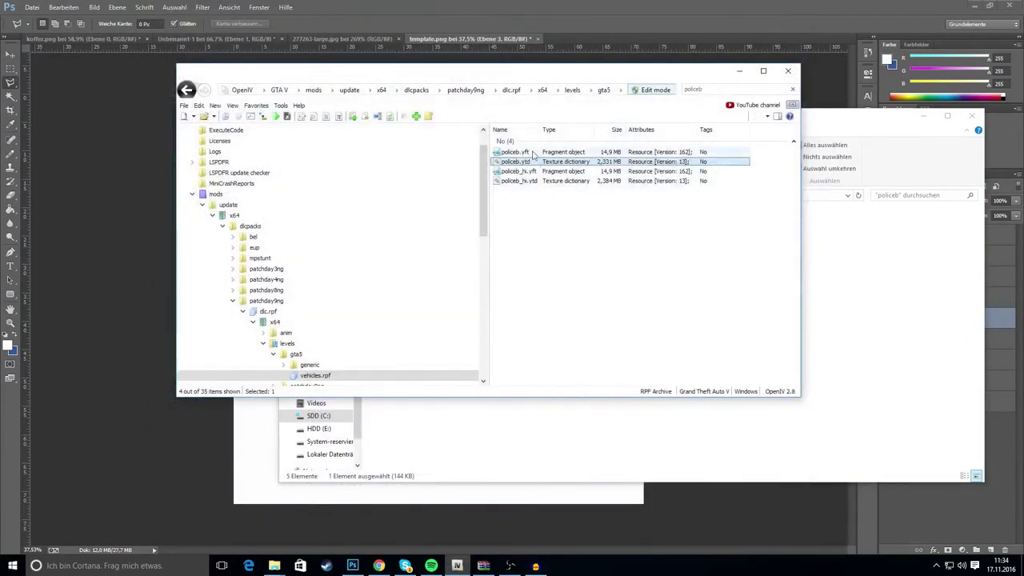
# Open the policeb.yft model and inspect the blue area on the motorcycle's left fairing up close.
pyautogui.click(533, 152)
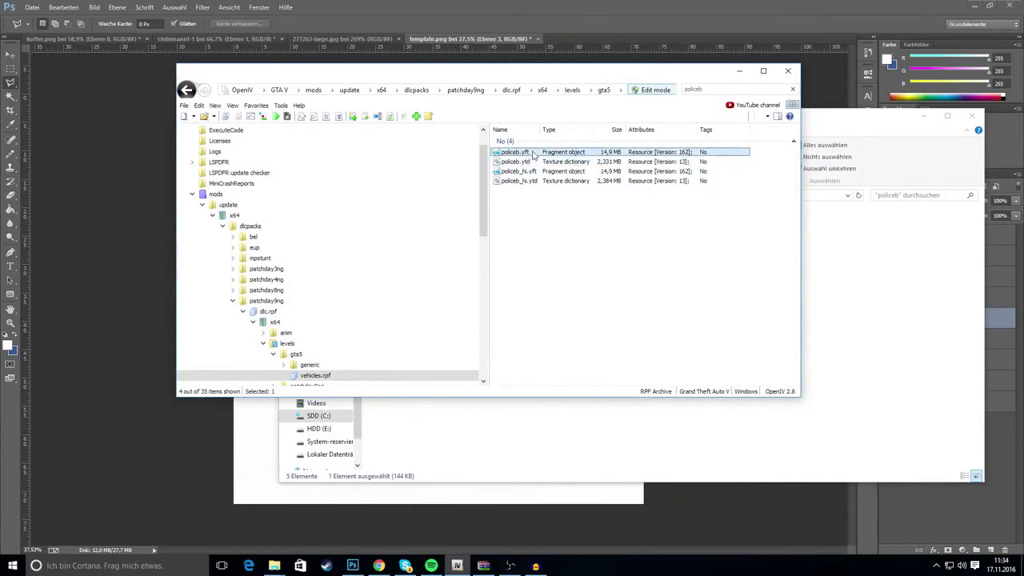
pyautogui.doubleClick(533, 153)
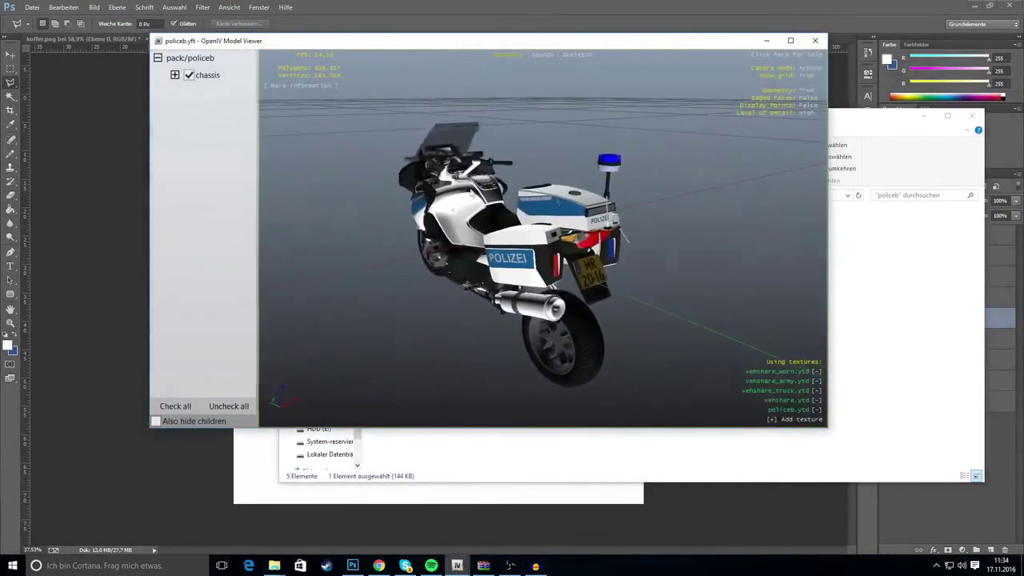
pyautogui.moveTo(404, 201); pyautogui.dragTo(563, 216)
pyautogui.scroll(5, 442, 236)
pyautogui.moveTo(400, 251); pyautogui.dragTo(359, 240)
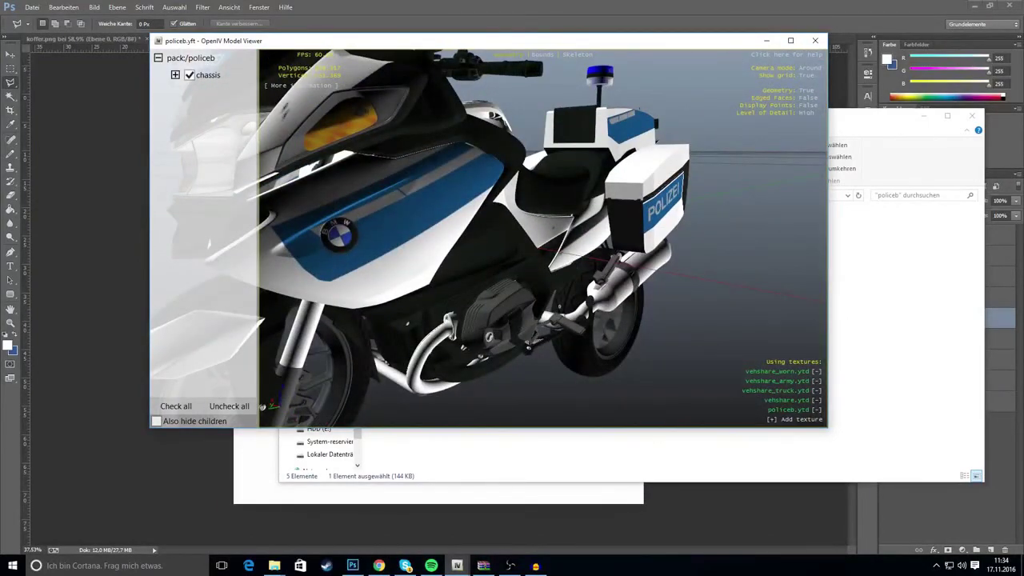
# Examine the blue area on the motorcycle's right fairing, the front, and the livery as a whole.
pyautogui.moveTo(436, 229); pyautogui.dragTo(506, 285)
pyautogui.scroll(-5, 616, 281)
pyautogui.scroll(6, 506, 285)
pyautogui.scroll(-6, 508, 286)
pyautogui.scroll(6, 509, 289)
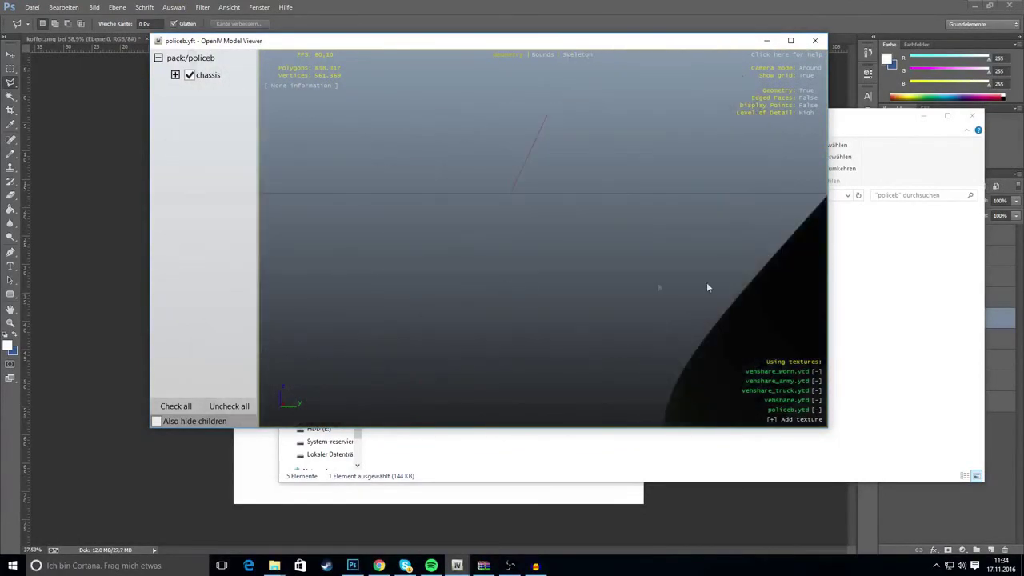
pyautogui.scroll(-3, 706, 283)
pyautogui.moveTo(707, 283); pyautogui.dragTo(638, 174)
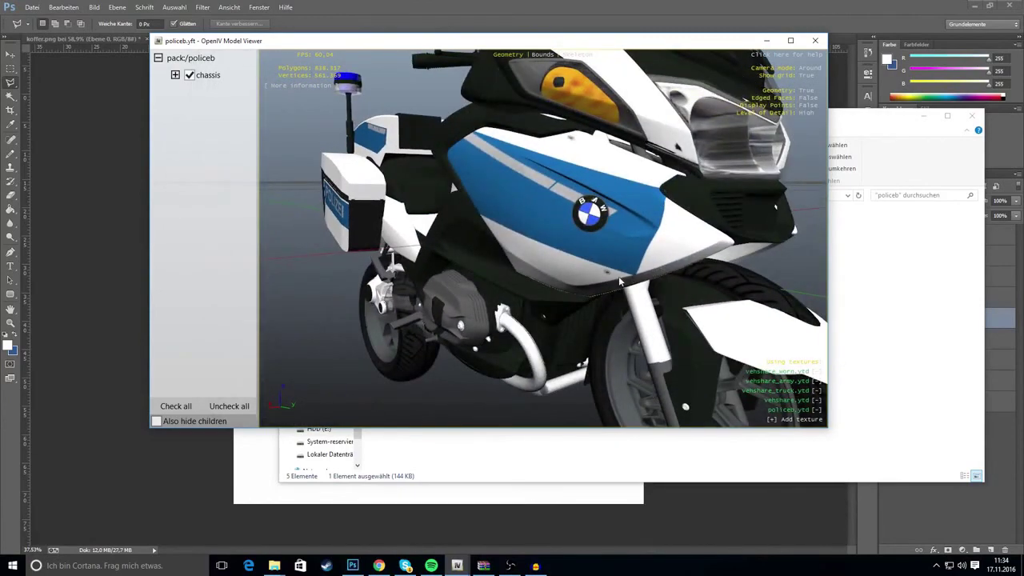
pyautogui.moveTo(492, 225); pyautogui.dragTo(506, 206)
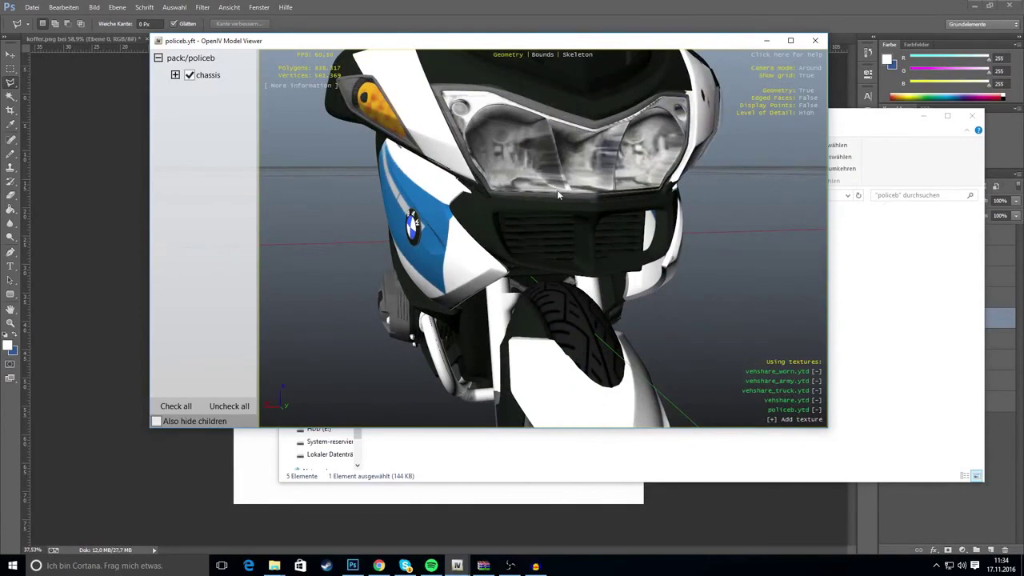
pyautogui.scroll(-5, 568, 198)
pyautogui.scroll(8, 550, 301)
pyautogui.scroll(-8, 549, 308)
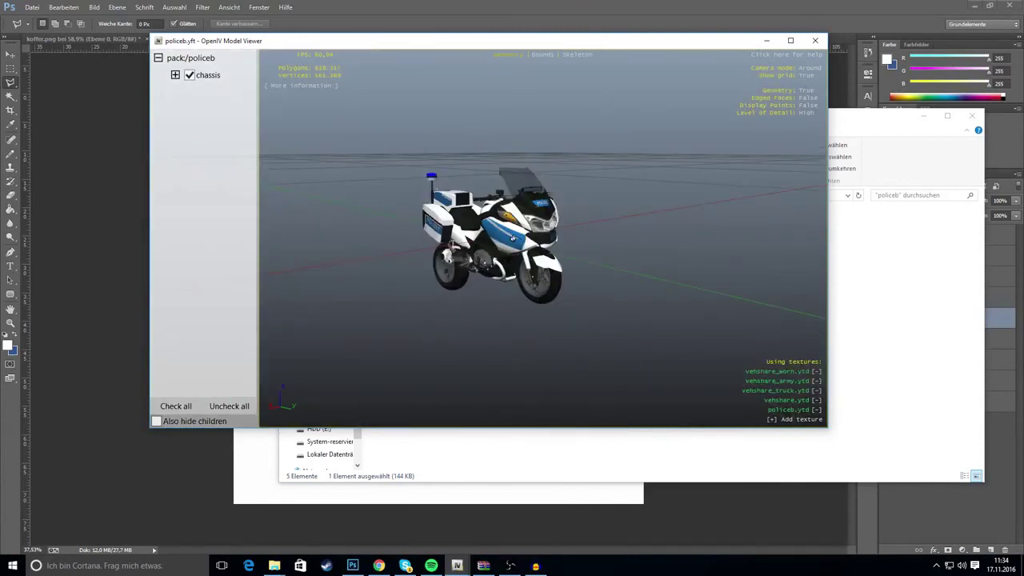